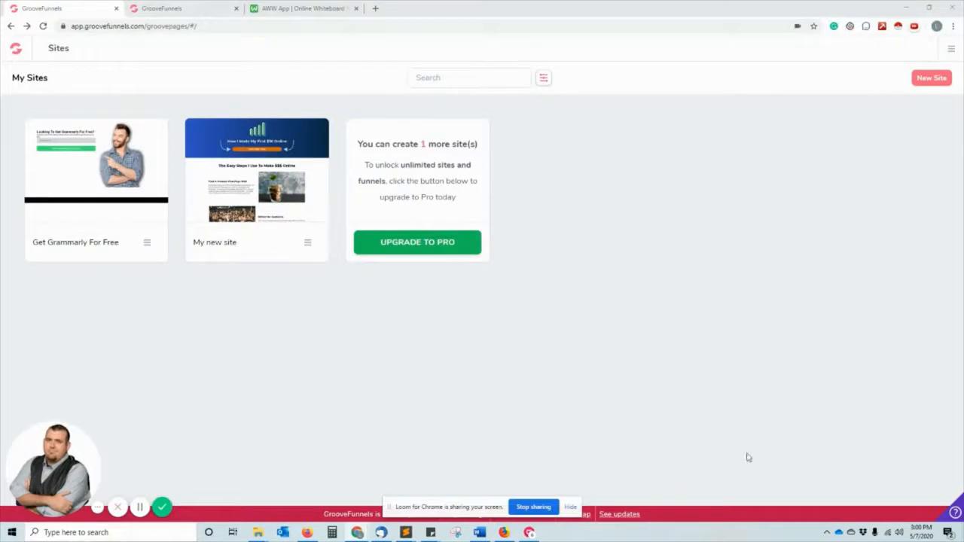
Switch to the AWW App whiteboard tab with the funnel flowchart.
mouse_move(264, 165)
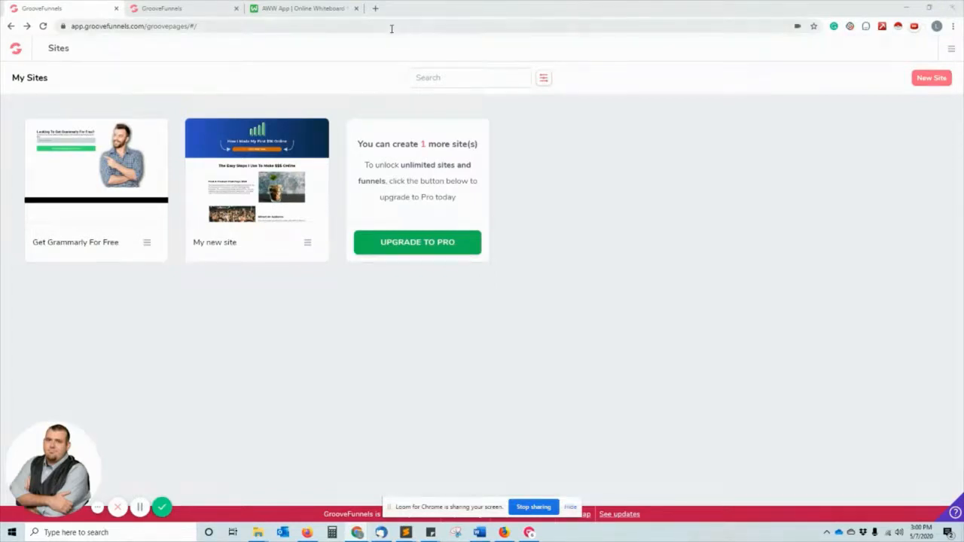
left_click(320, 8)
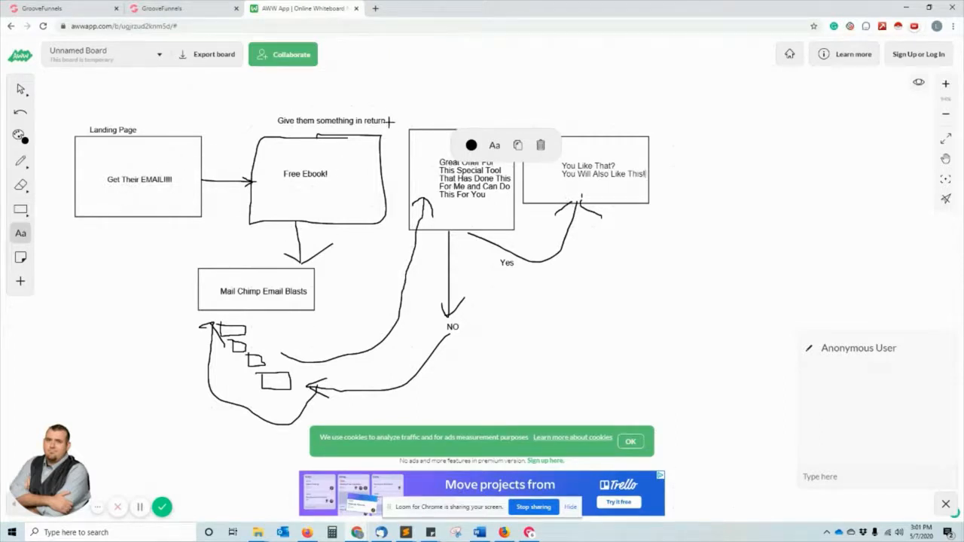
Commit the 'You Like That? You Will Also Like This!' box text and return to GrooveFunnels.
left_click(332, 101)
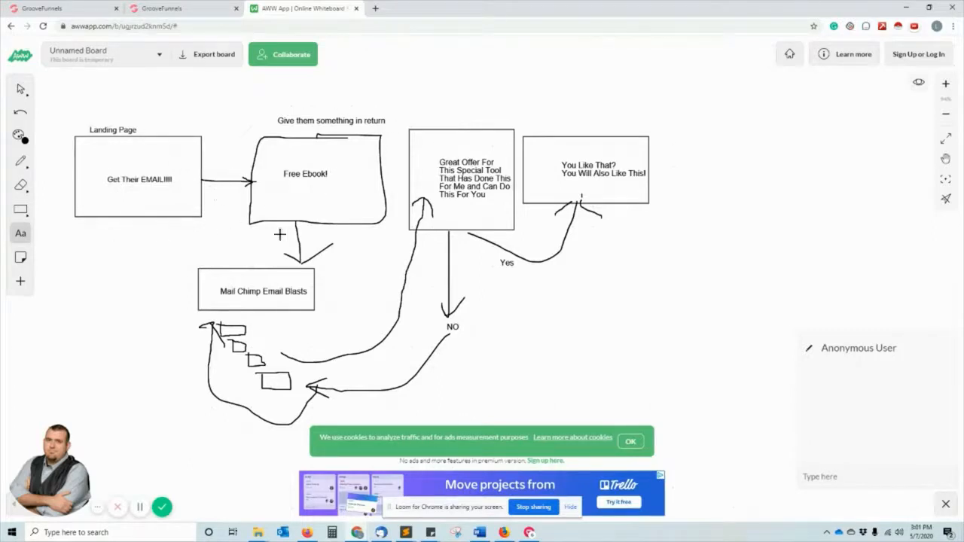
left_click(151, 5)
Go from the GrooveFunnels dashboard to GroovePages, start a New Site and expand Templates.
left_click(74, 7)
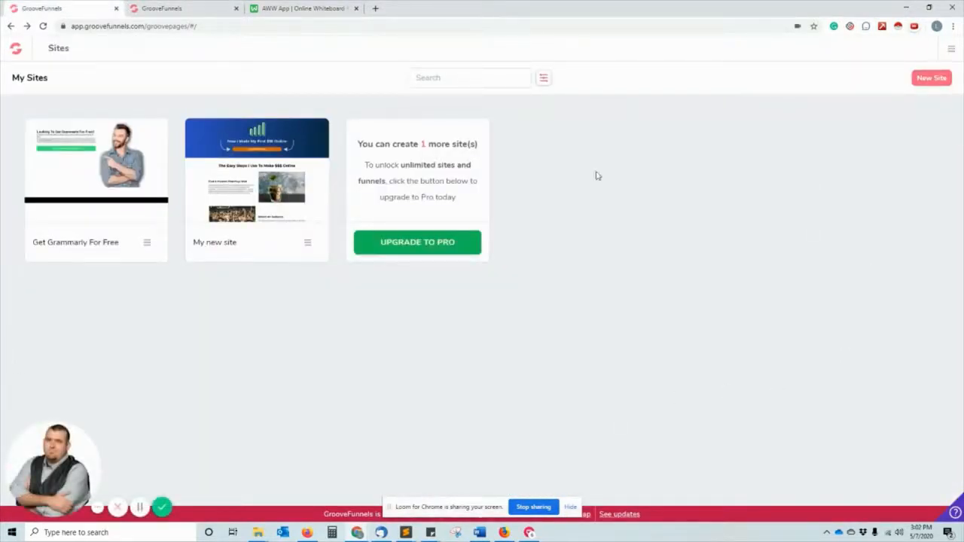
left_click(16, 48)
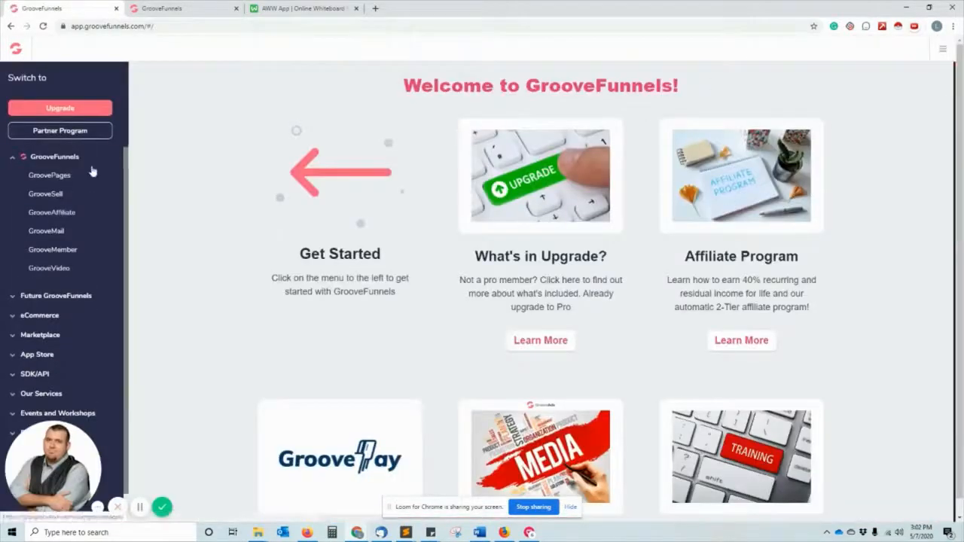
left_click(19, 164)
left_click(19, 165)
left_click(42, 178)
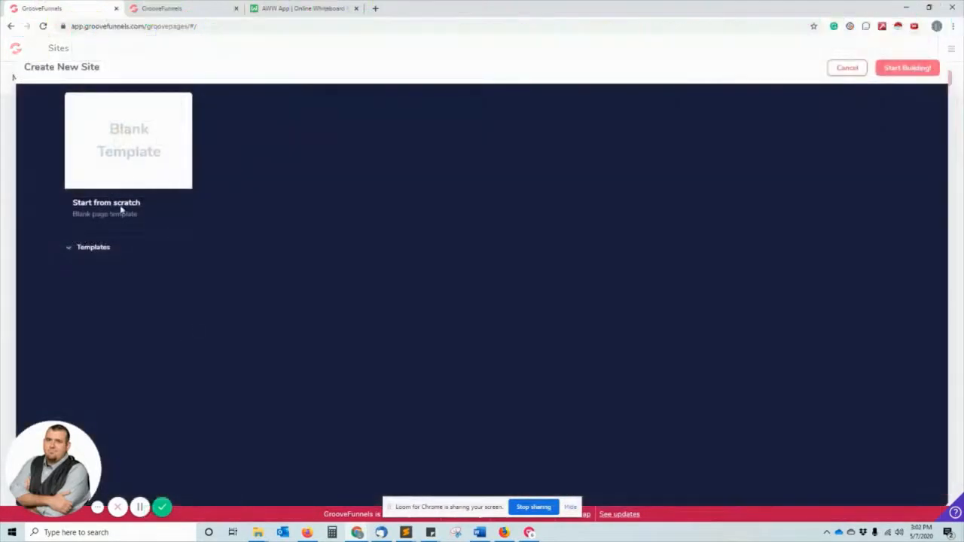
left_click(109, 249)
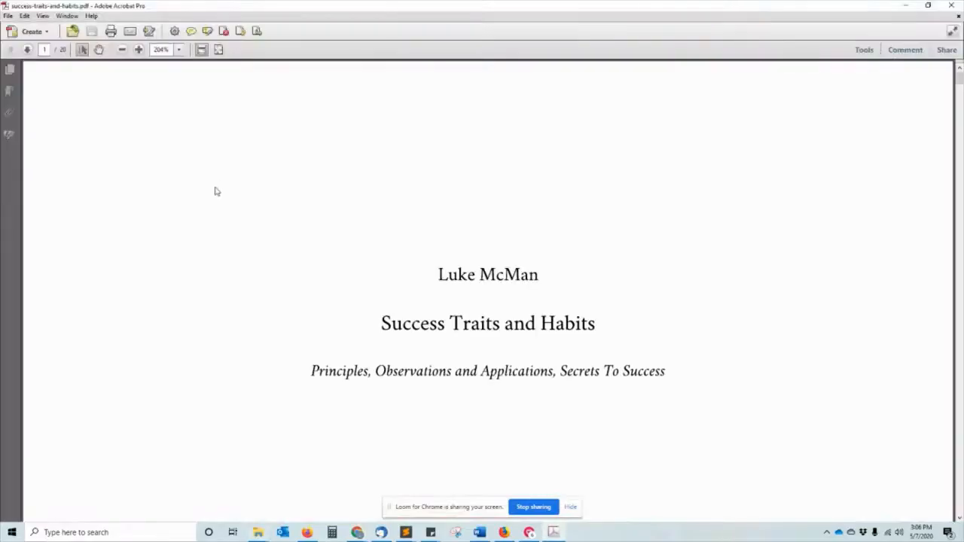
Scroll the ebook PDF past the contents to chapter 3 'Balance', with the Acrobat window restored smaller.
scroll(556, 215, "down", 3)
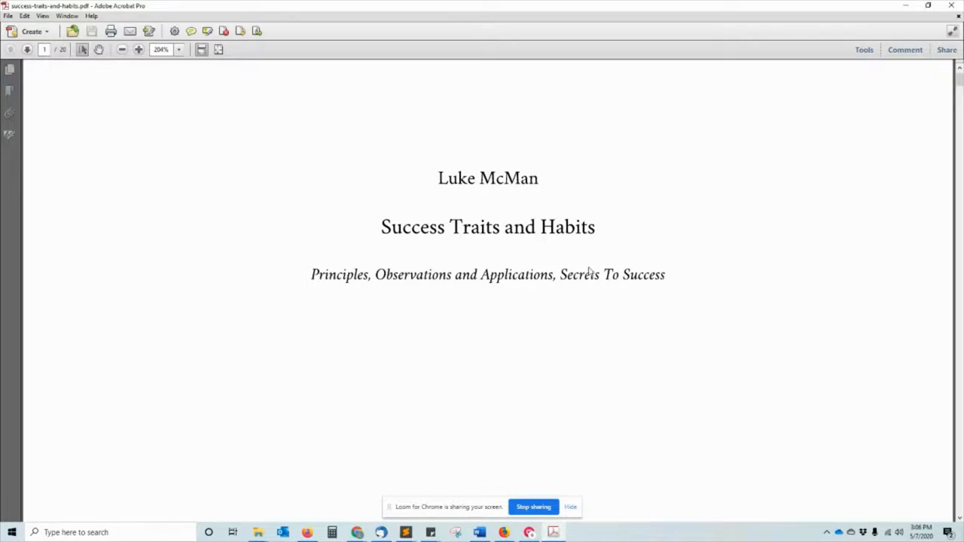
scroll(590, 271, "down", 15)
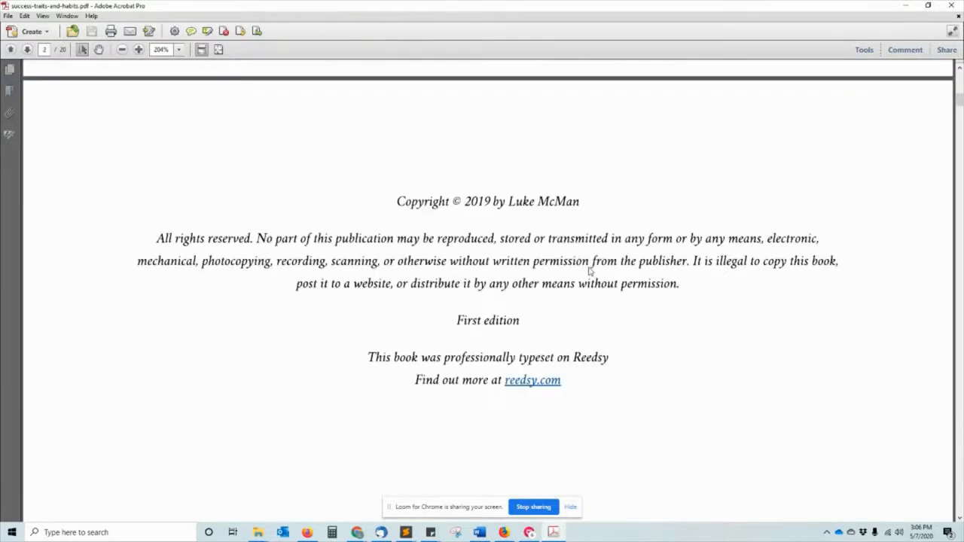
scroll(591, 271, "down", 20)
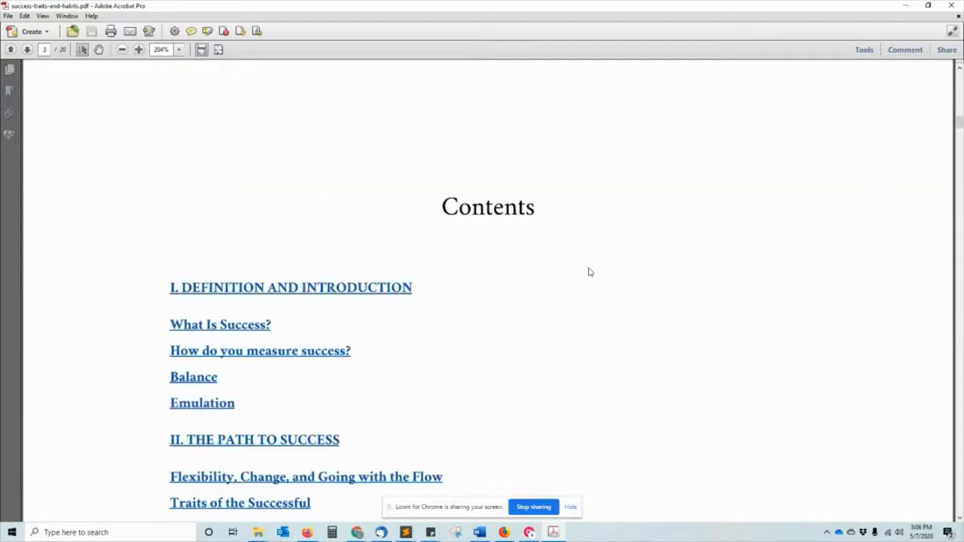
scroll(579, 281, "down", 4)
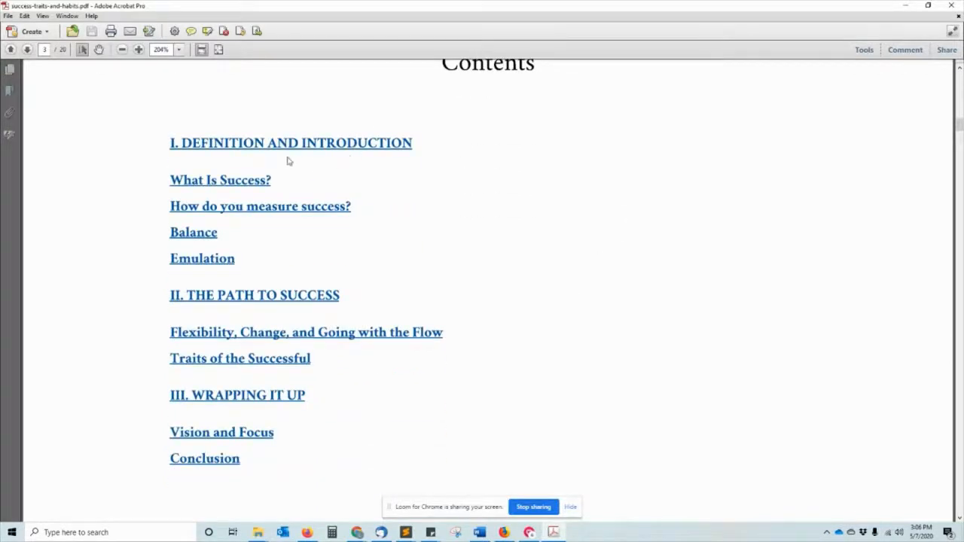
scroll(326, 267, "down", 2)
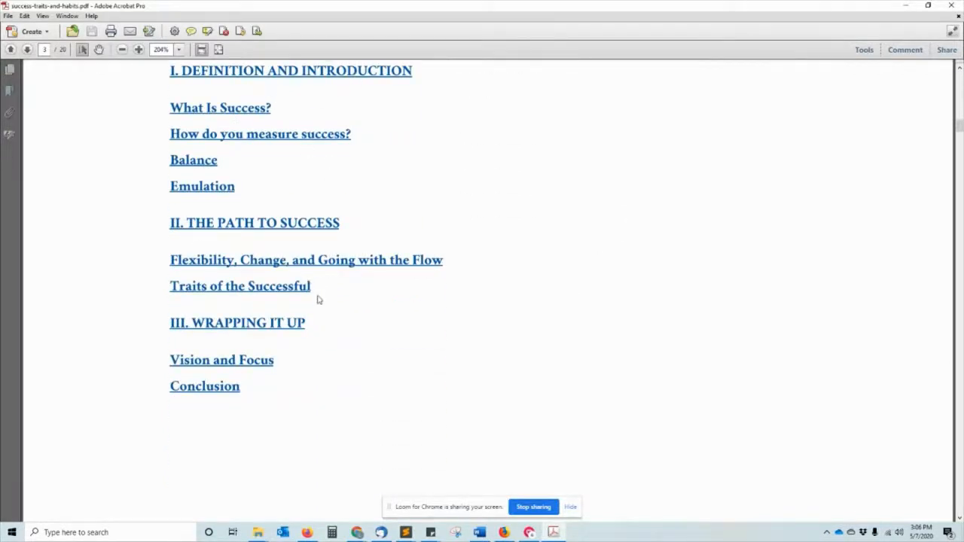
scroll(308, 271, "down", 20)
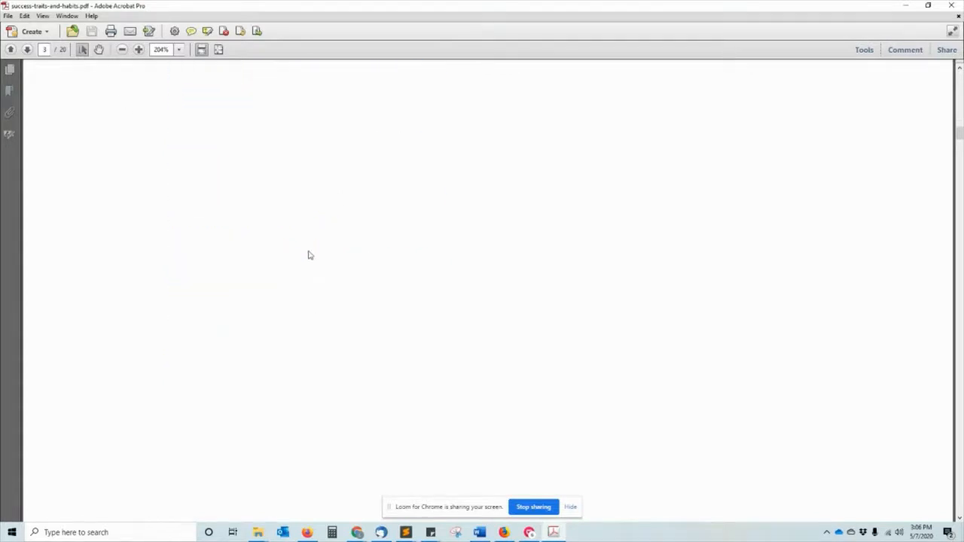
scroll(665, 276, "down", 15)
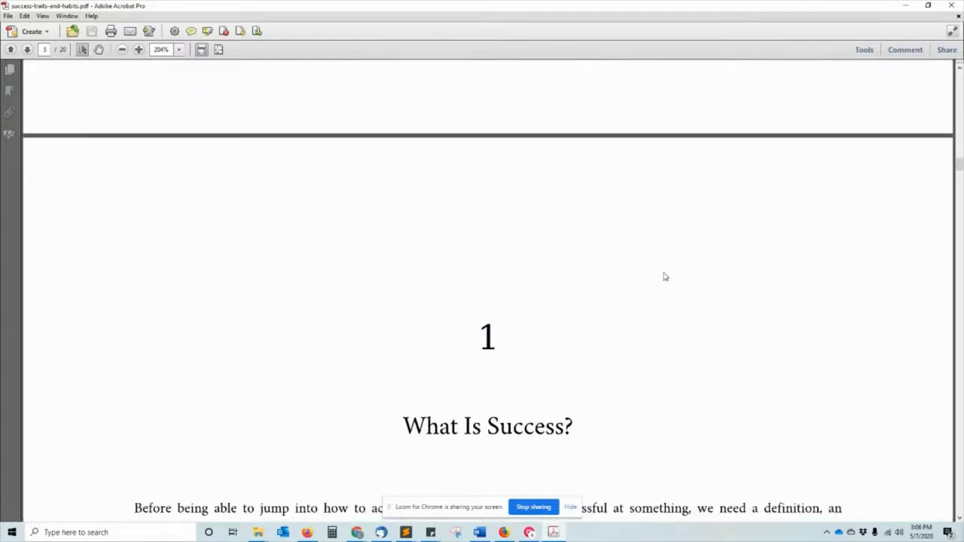
scroll(665, 277, "down", 12)
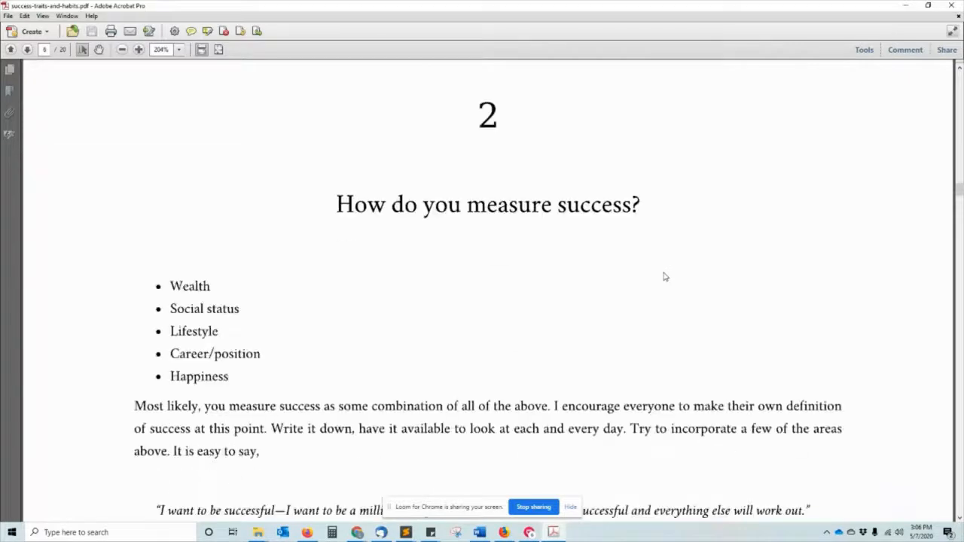
left_click_drag(820, 5, 464, 66)
scroll(472, 191, "down", 10)
scroll(470, 193, "down", 12)
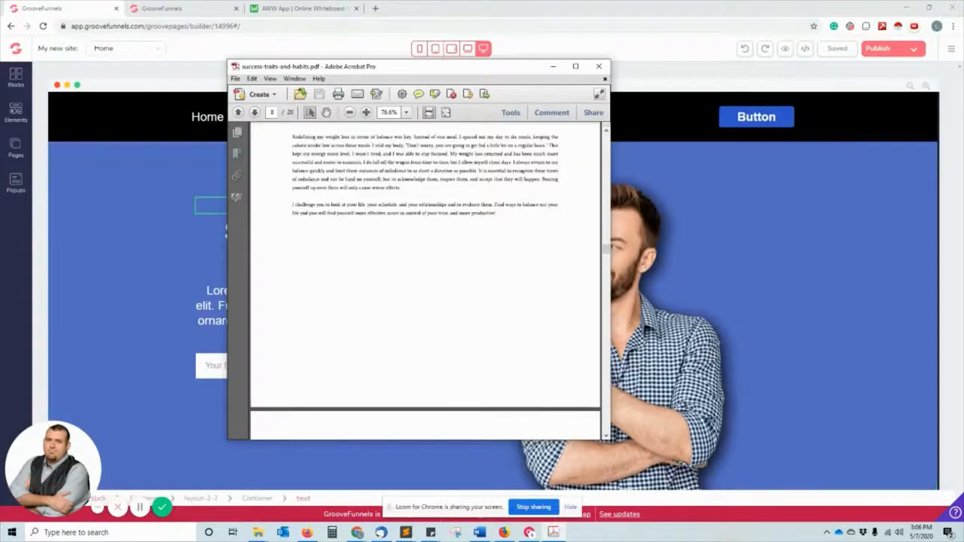
Select the book cover JPG in File Explorer, then move Photos, Explorer and Acrobat off the editor.
left_click(258, 532)
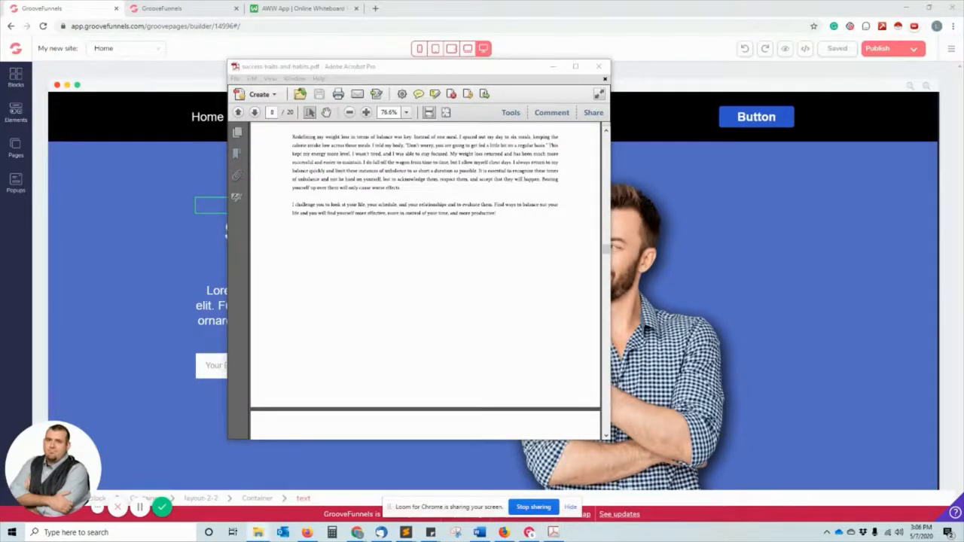
left_click(325, 193)
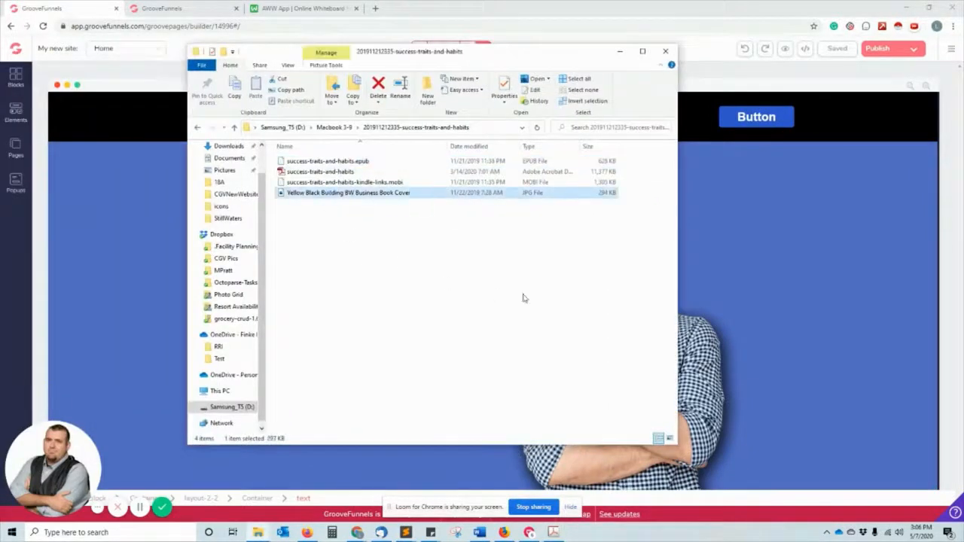
left_click_drag(2, 241, 0, 94)
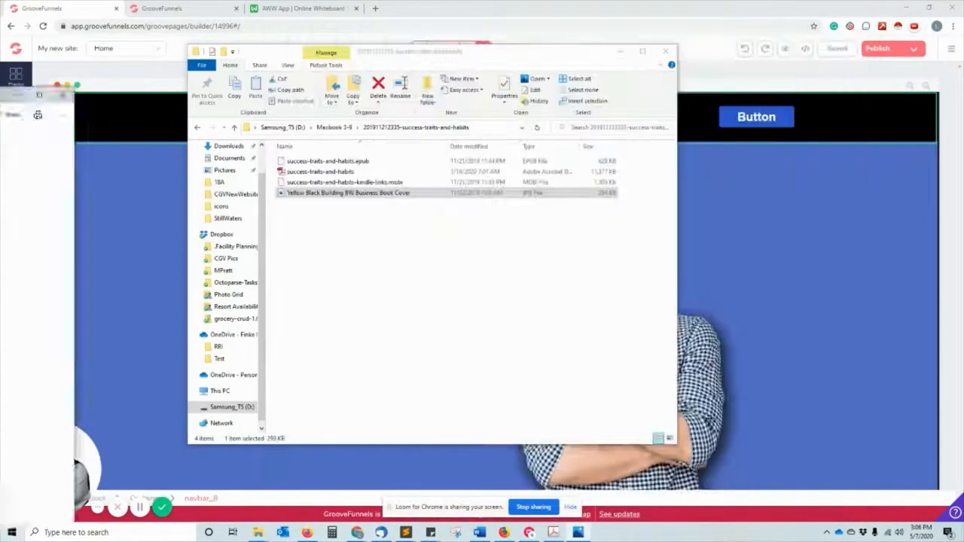
left_click_drag(444, 52, 0, 84)
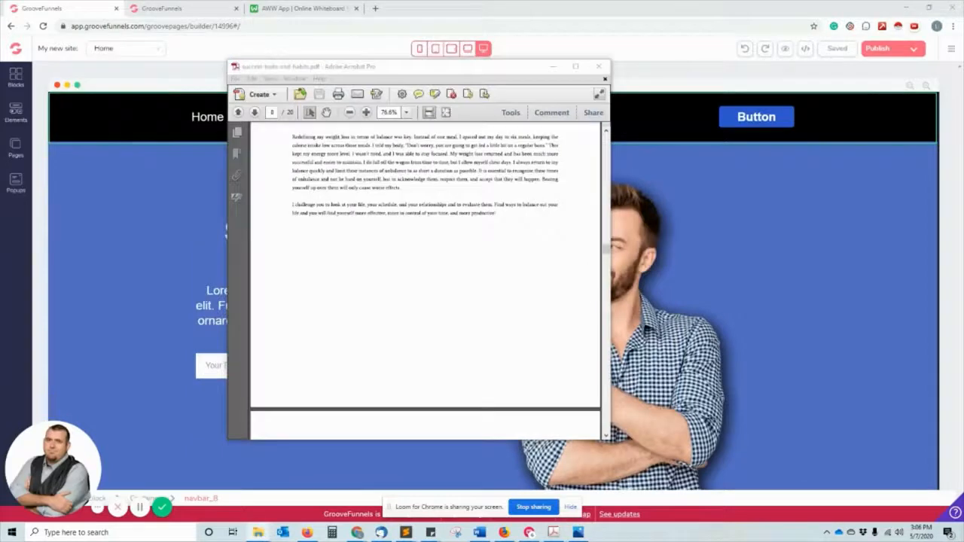
left_click_drag(339, 66, 0, 82)
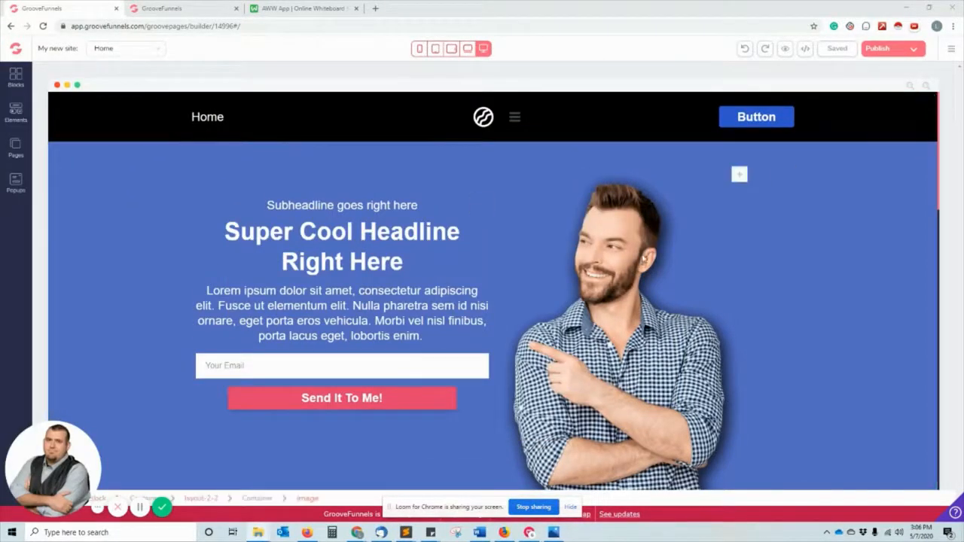
left_click(640, 298)
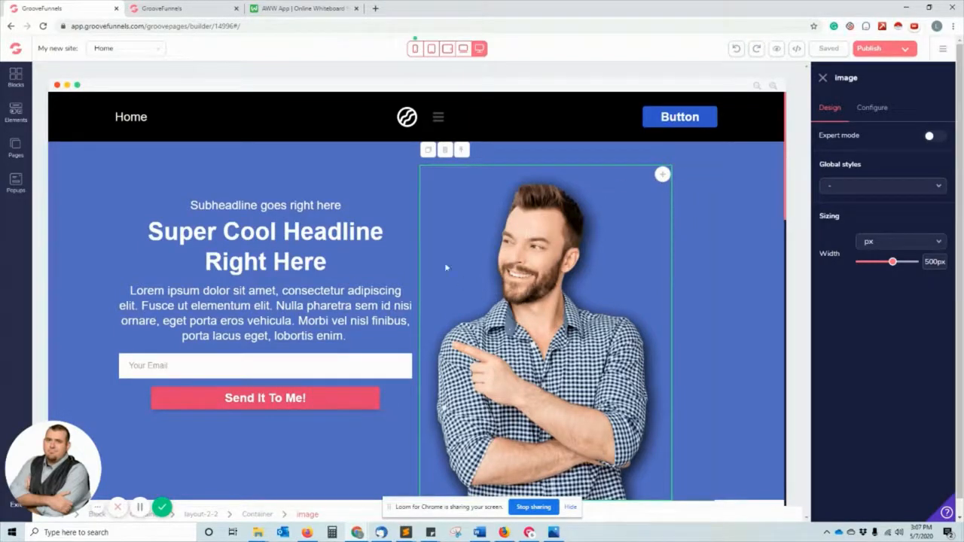
left_click(872, 108)
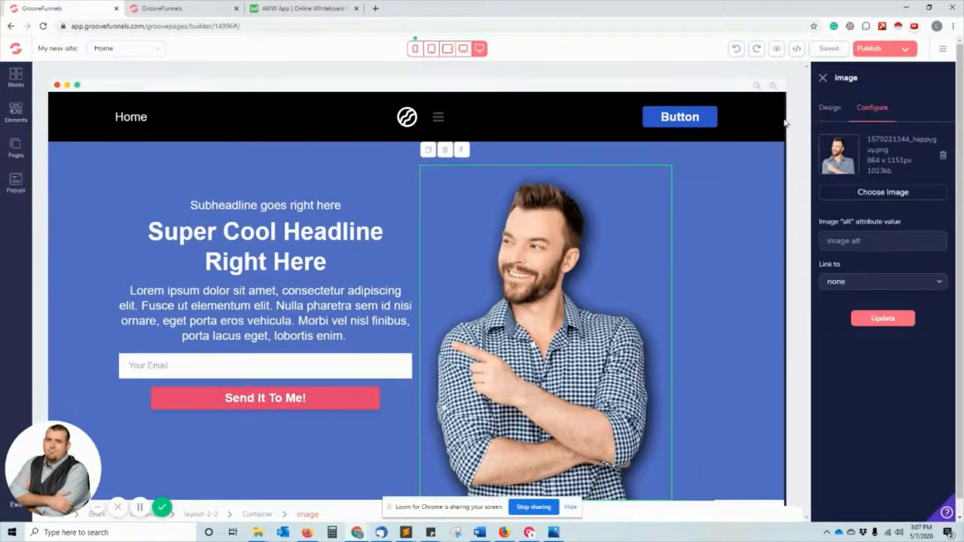
left_click(830, 108)
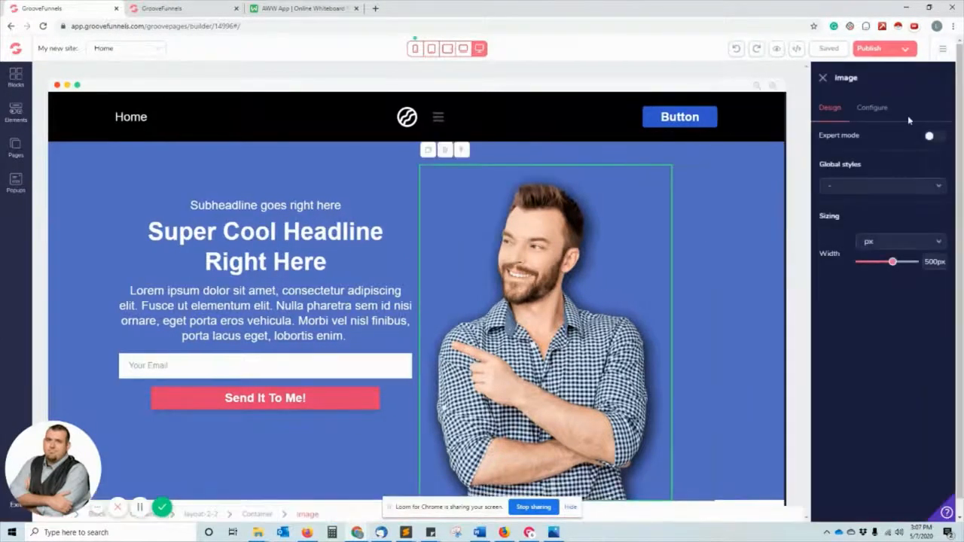
left_click(872, 108)
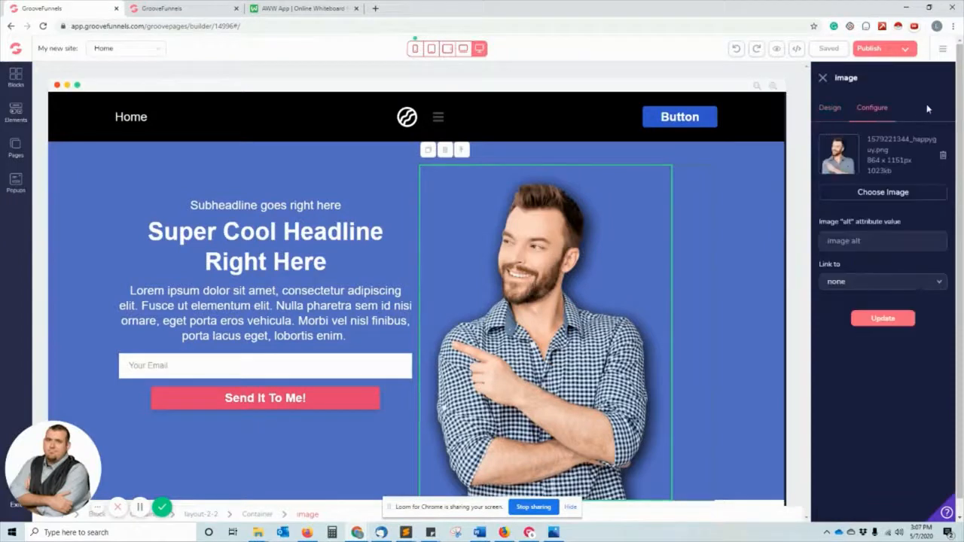
left_click(883, 193)
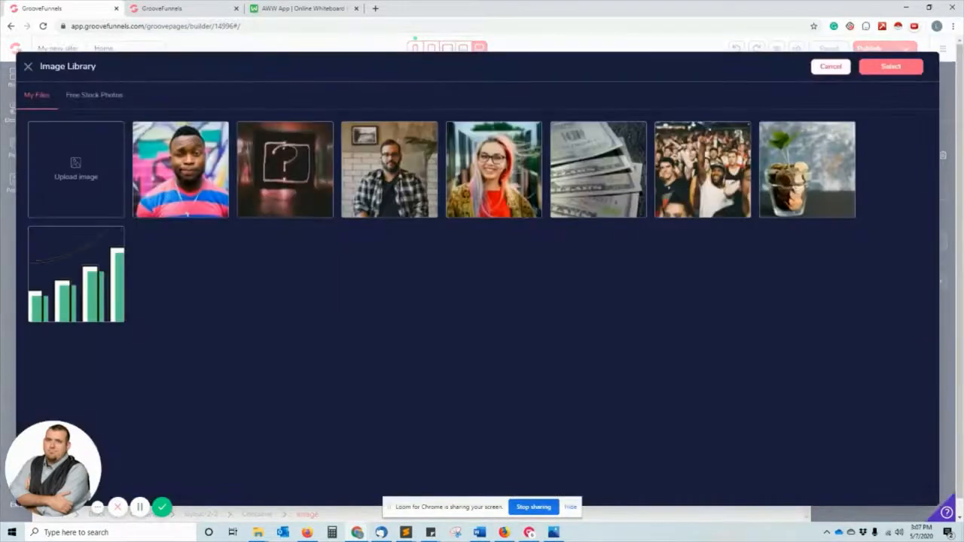
Upload the Success Traits & Habits book cover file to the image library.
left_click(66, 172)
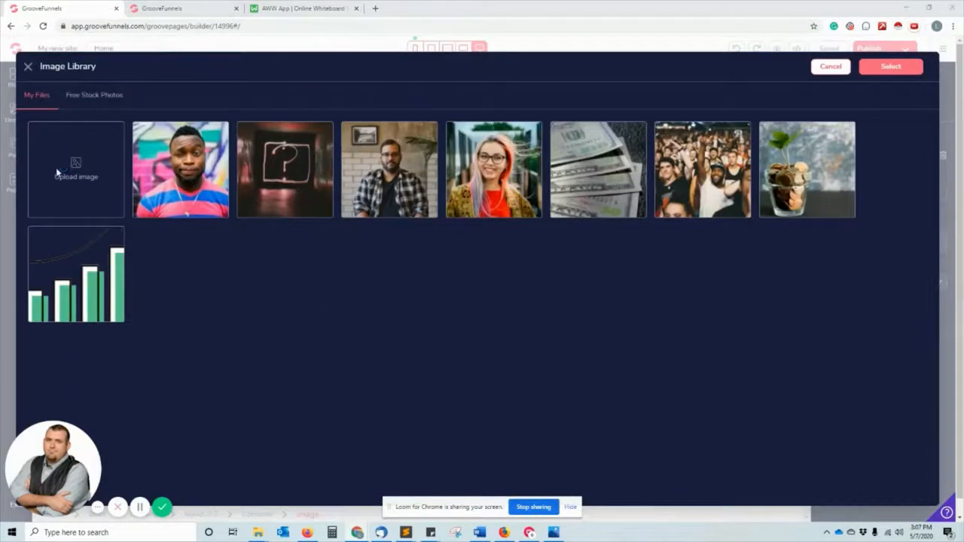
left_click(299, 294)
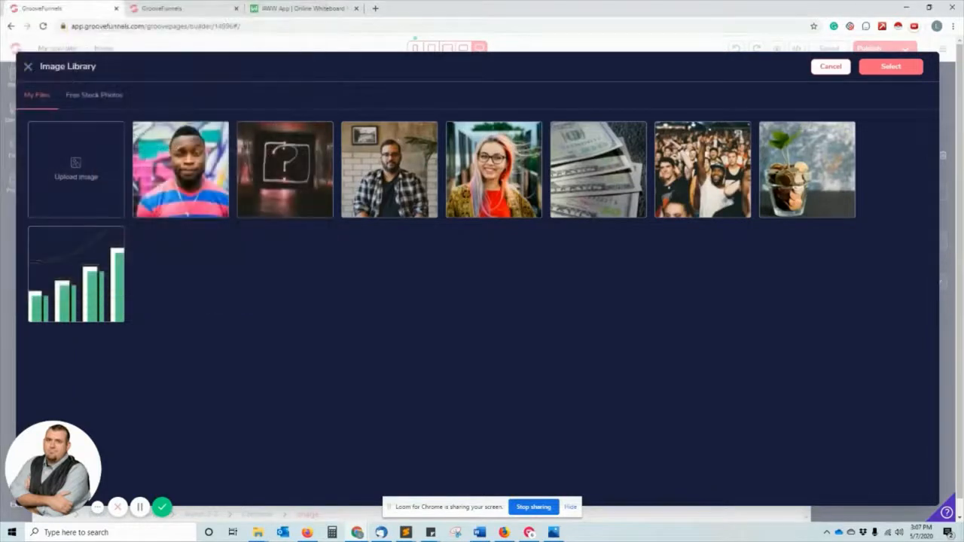
left_click_drag(26, 224, 79, 177)
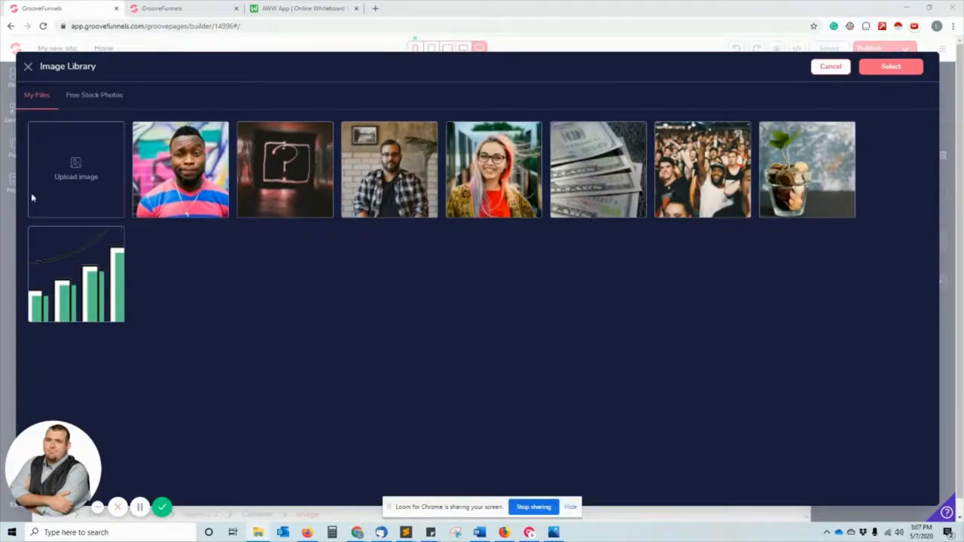
left_click(62, 174)
left_click_drag(248, 5, 0, 25)
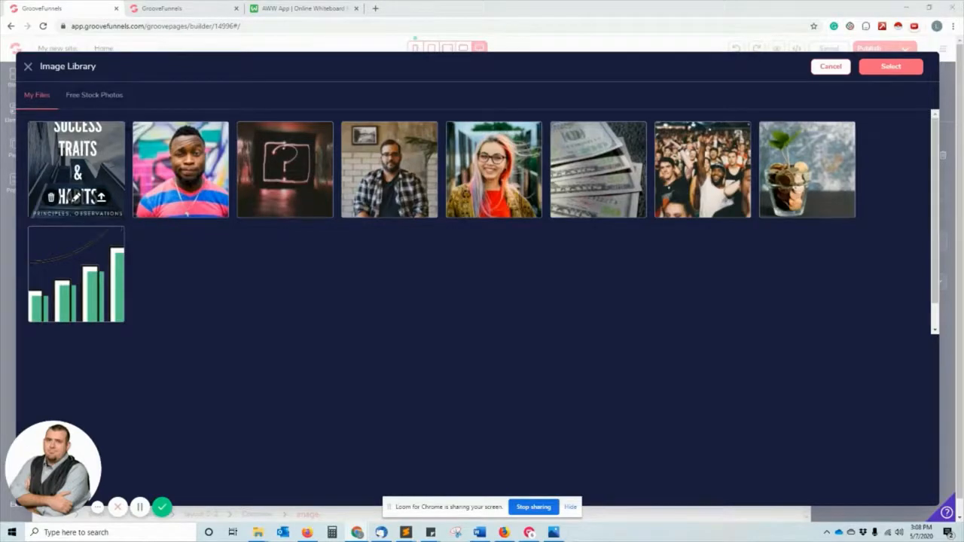
Reopen the image library and select the Success Traits & Habits cover for the hero image.
left_click(882, 66)
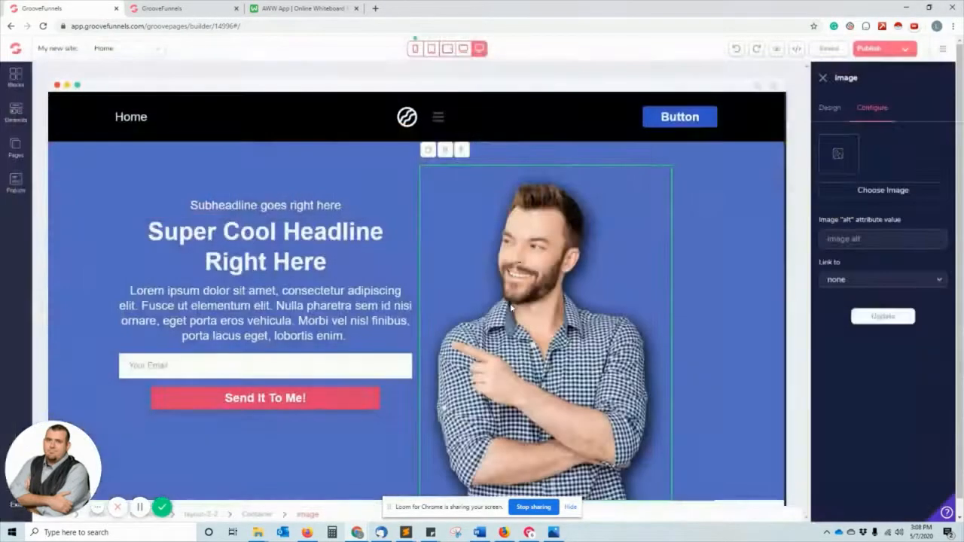
left_click(857, 193)
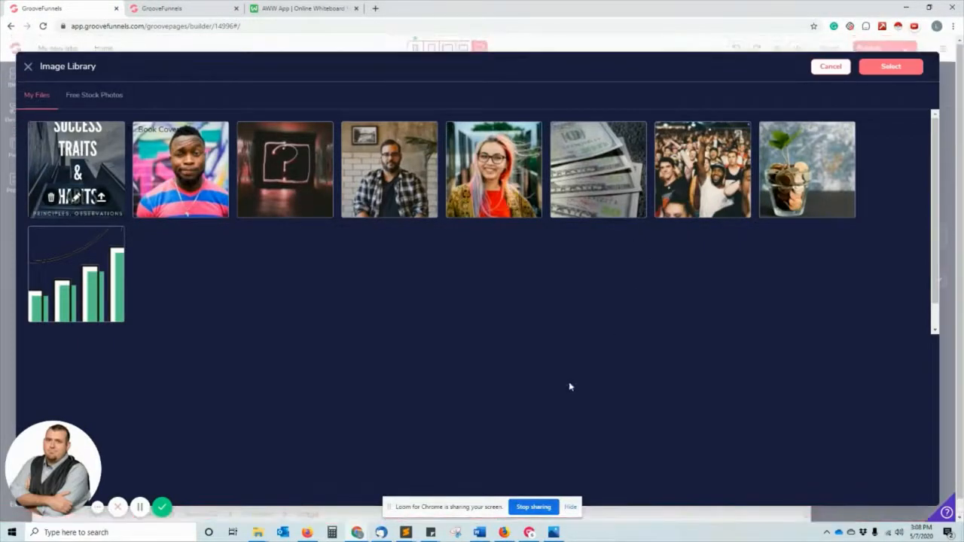
left_click(571, 507)
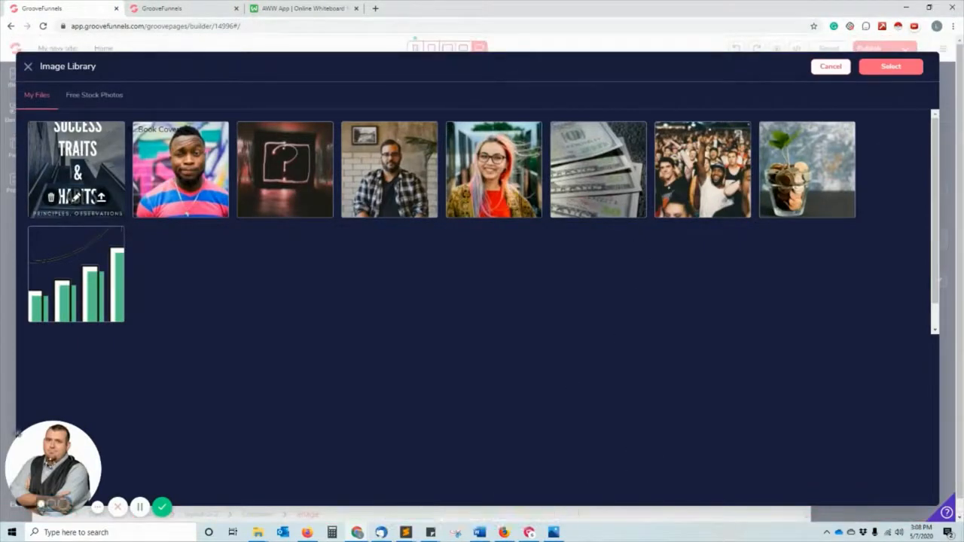
left_click_drag(97, 440, 78, 430)
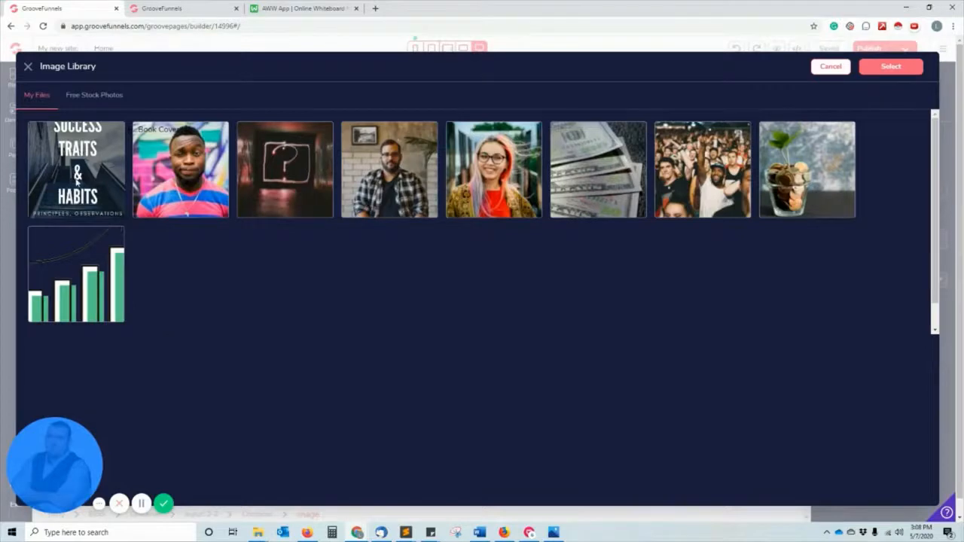
left_click(96, 148)
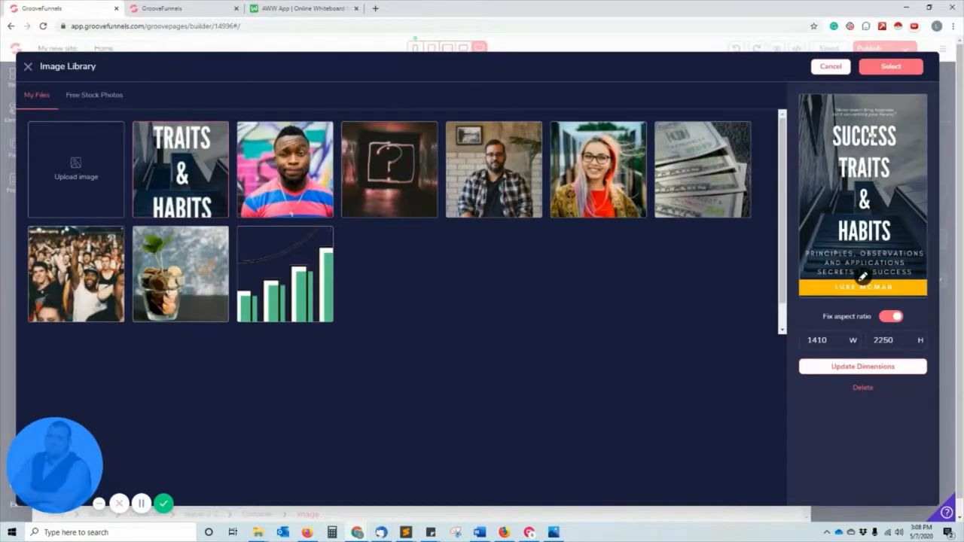
left_click(891, 67)
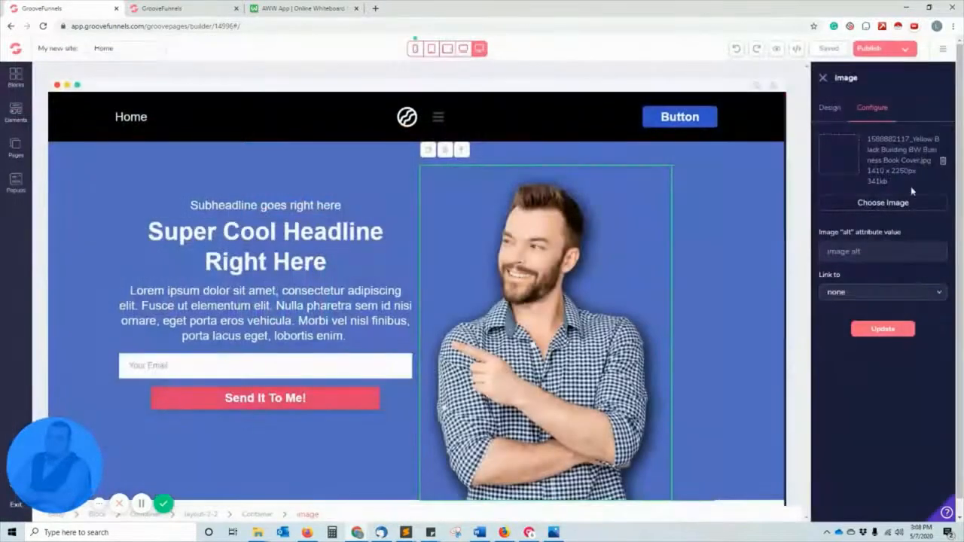
Apply the book cover so it replaces the man's photo in the hero section.
left_click(896, 330)
scroll(737, 308, "down", 3)
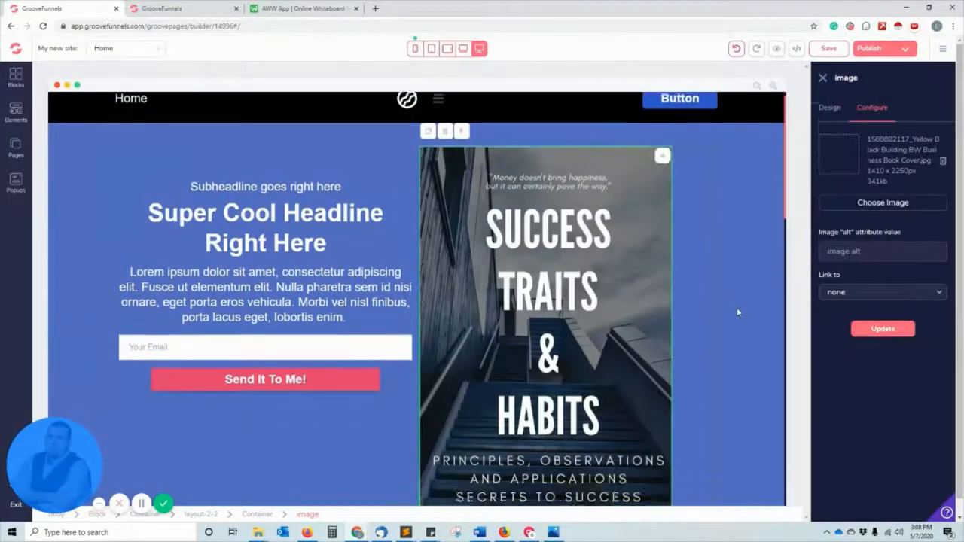
scroll(737, 308, "up", 3)
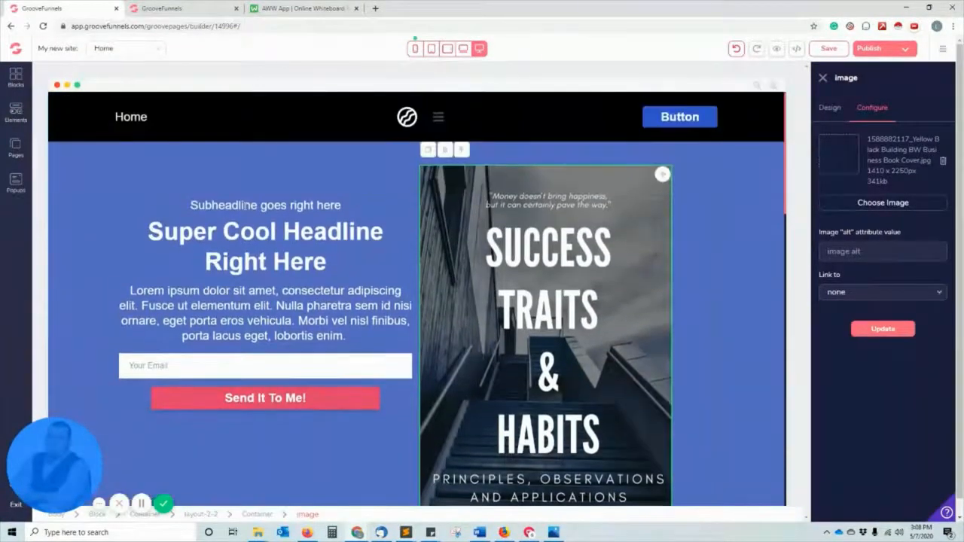
Select the hero subheadline's placeholder text for editing.
left_click(246, 207)
left_click_drag(345, 208, 186, 208)
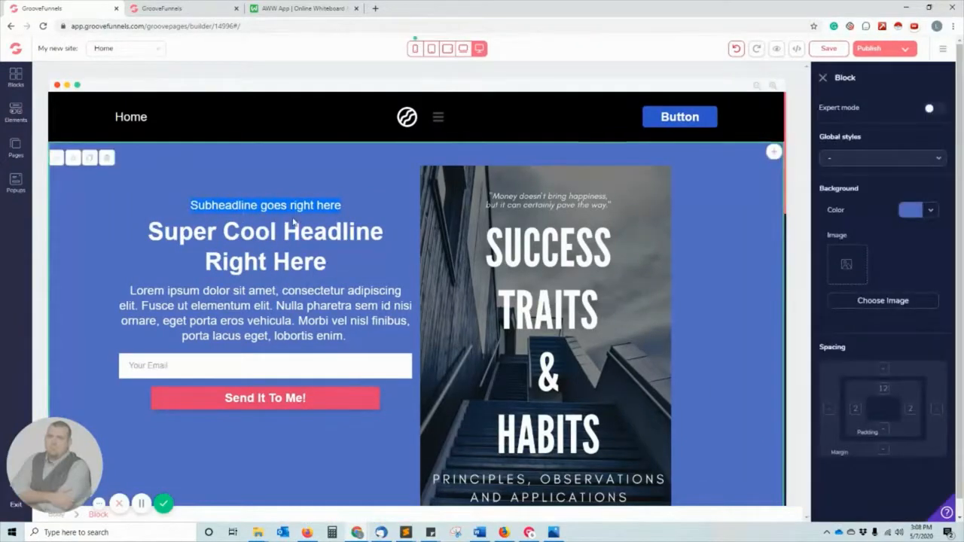
scroll(293, 221, "down", 10)
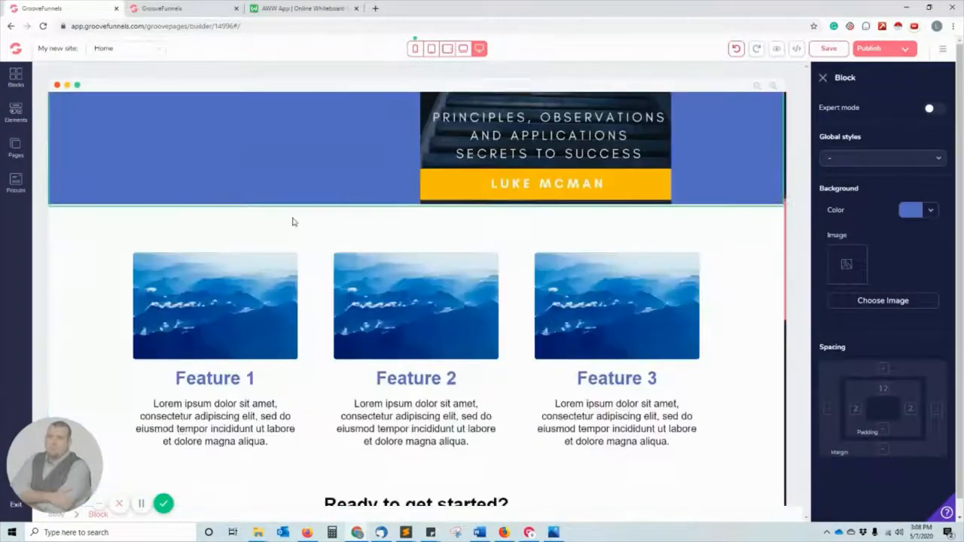
scroll(293, 221, "up", 10)
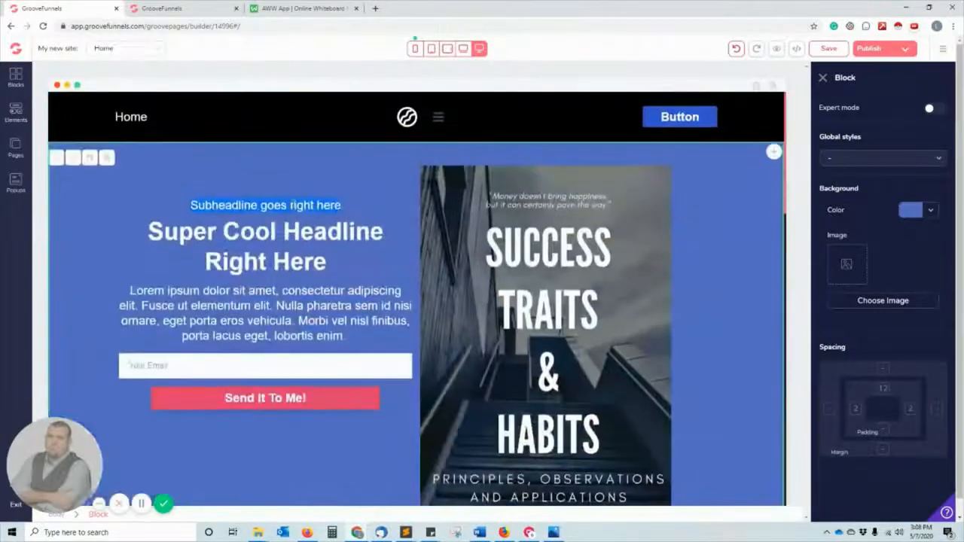
Replace the subheadline placeholder with 'I am giving away my first ebook!'.
left_click(340, 214)
key("ctrl+a")
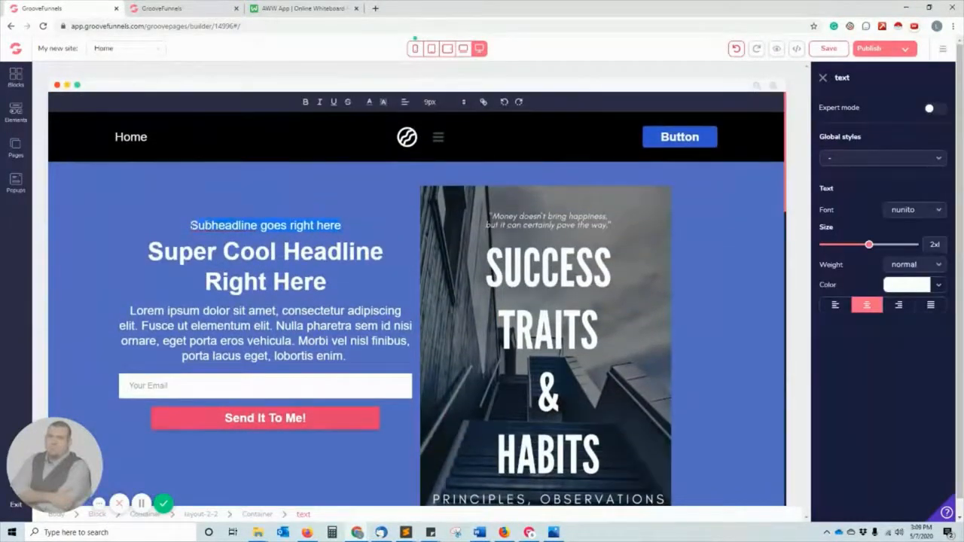
key("BackSpace")
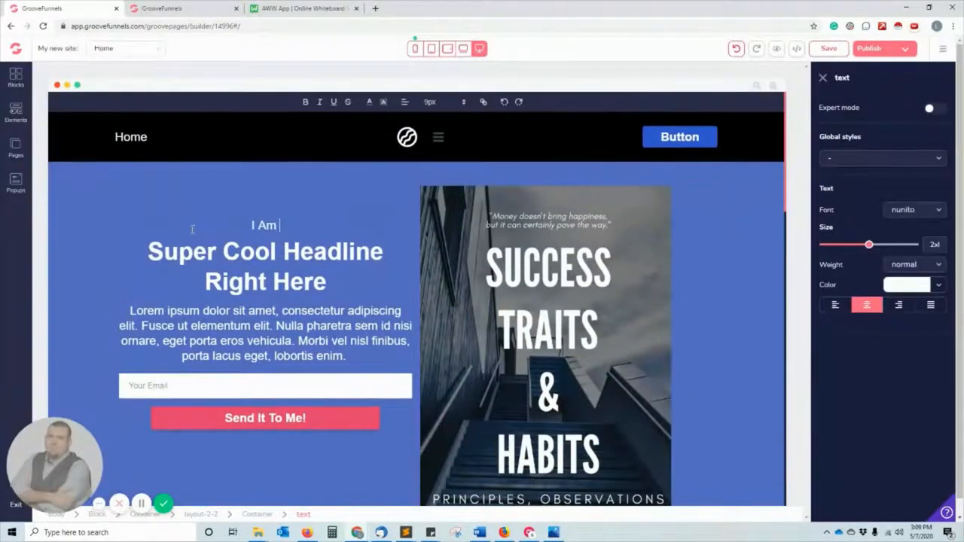
type("I AM Giv")
key("BackSpace")
key("BackSpace")
key("BackSpace")
key("BackSpace")
key("BackSpace")
key("BackSpace")
type("am giving awa")
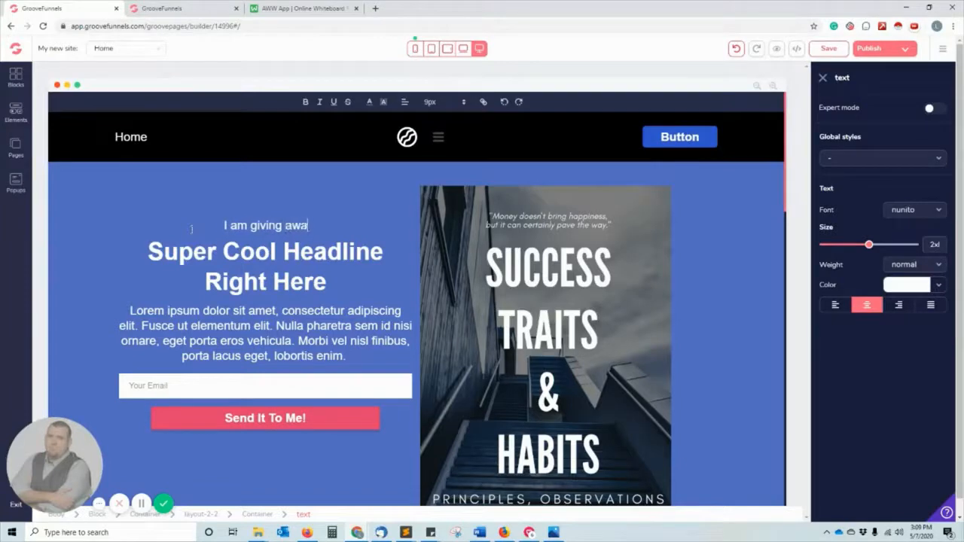
type("y my first e")
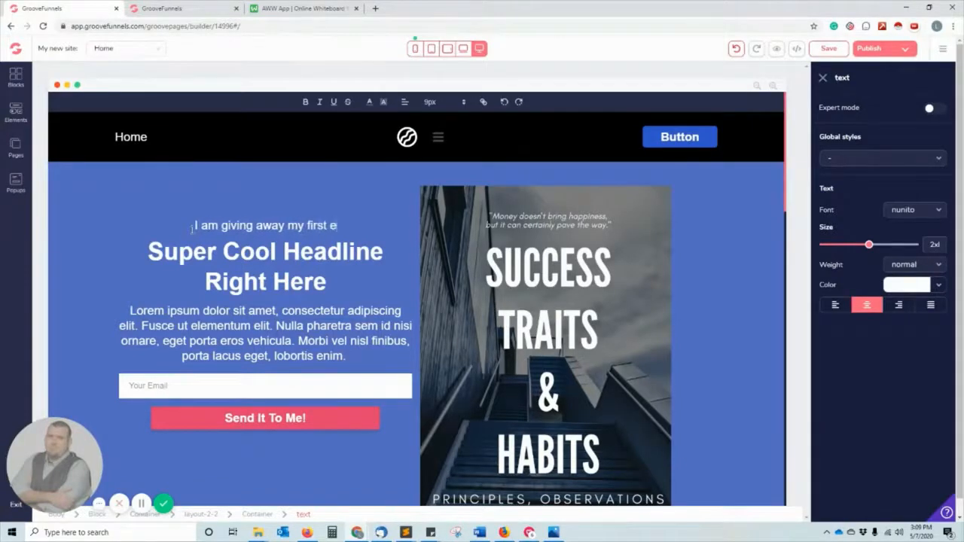
type("book!")
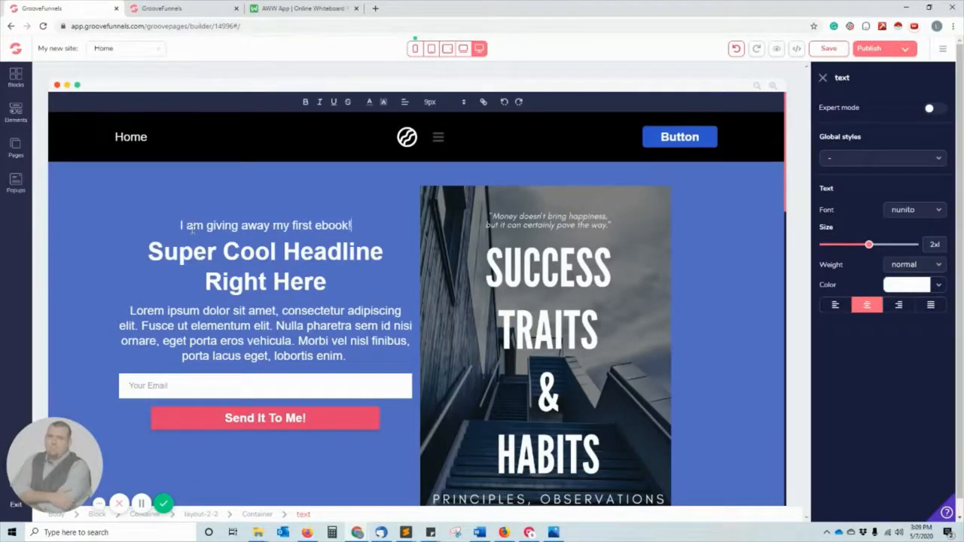
left_click(227, 262)
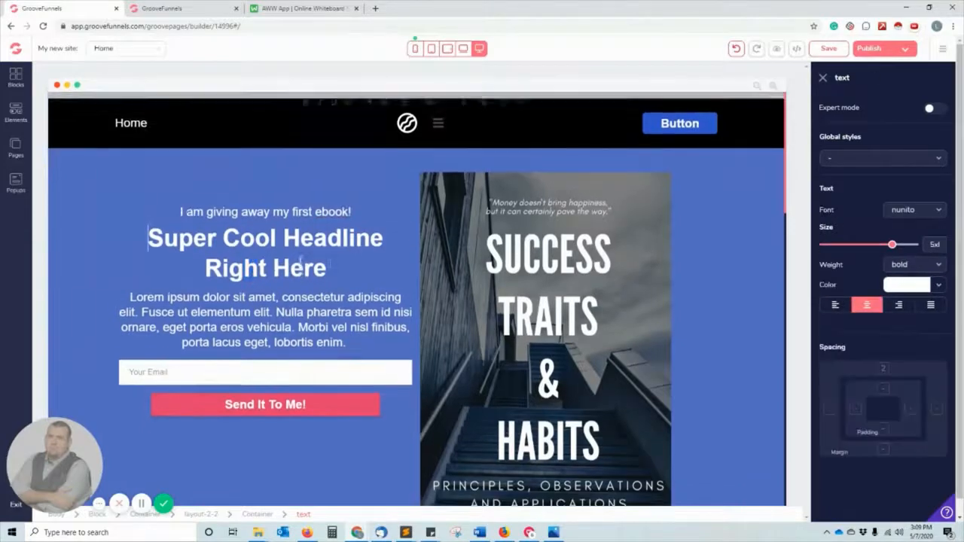
Select and clear the main headline placeholder, starting new headline text.
left_click_drag(333, 285, 152, 265)
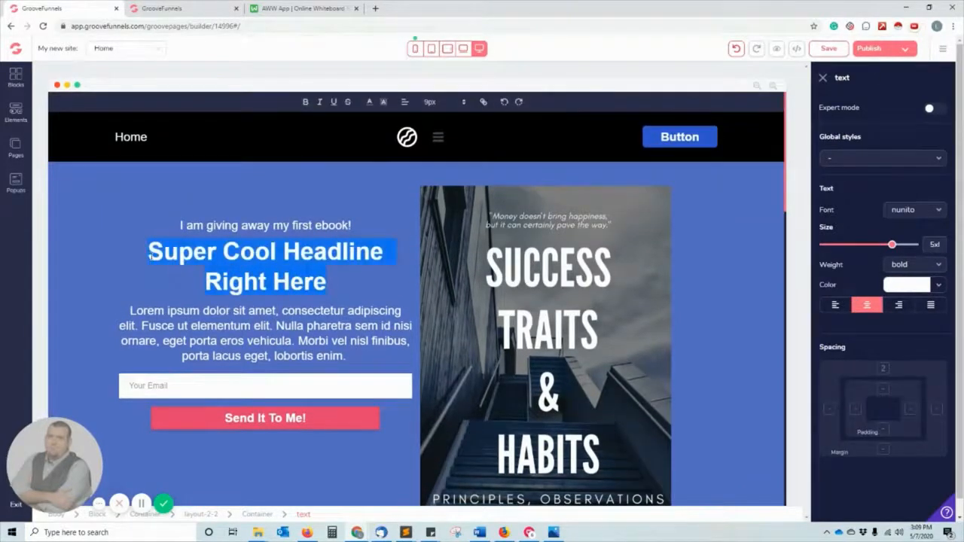
type("The")
key("BackSpace")
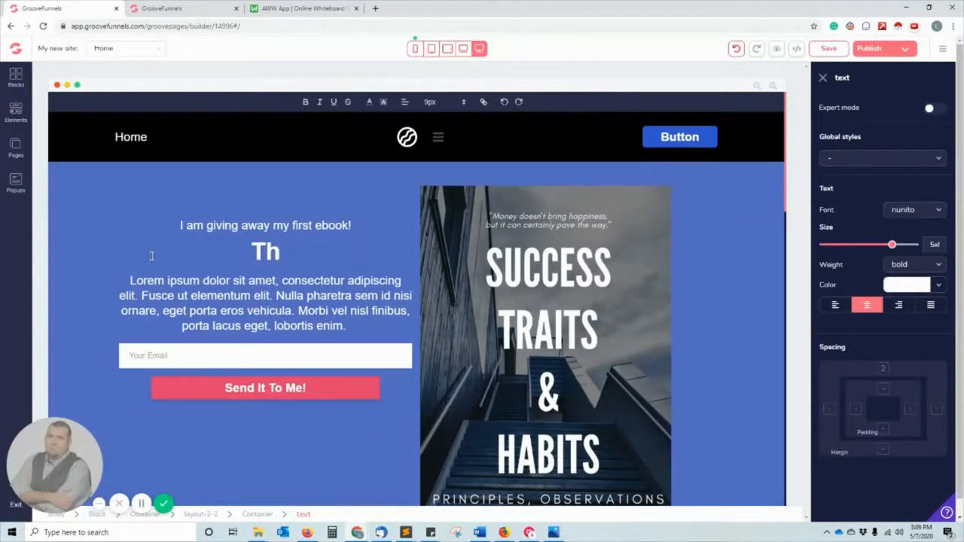
key("BackSpace")
key("BackSpace")
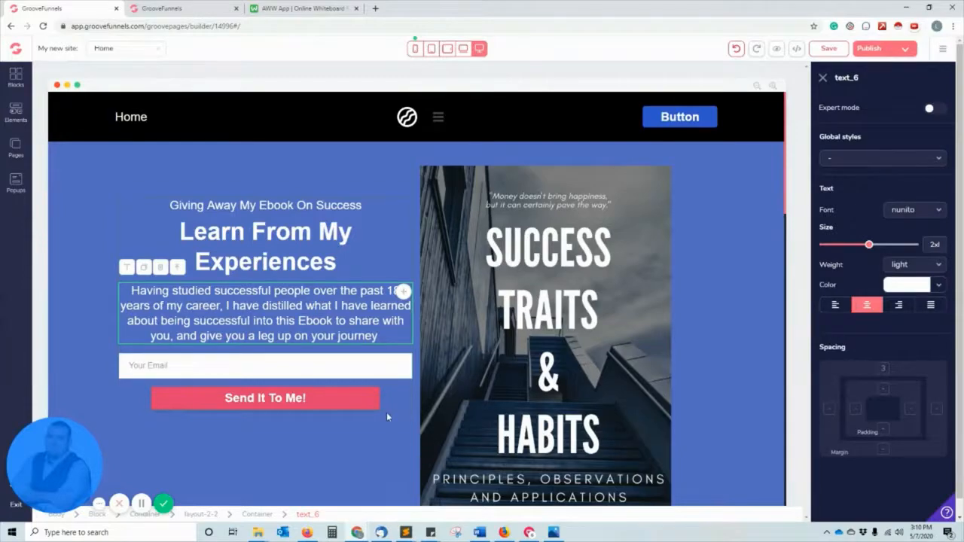
Delete the email input field from the hero section and confirm the removal.
scroll(399, 450, "down", 2)
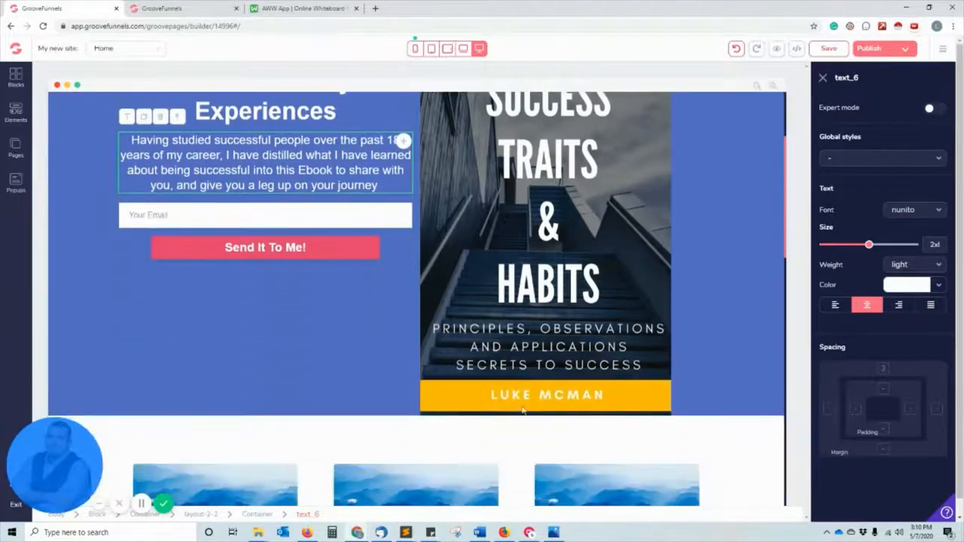
scroll(523, 410, "down", 2)
scroll(523, 411, "up", 4)
scroll(461, 314, "down", 6)
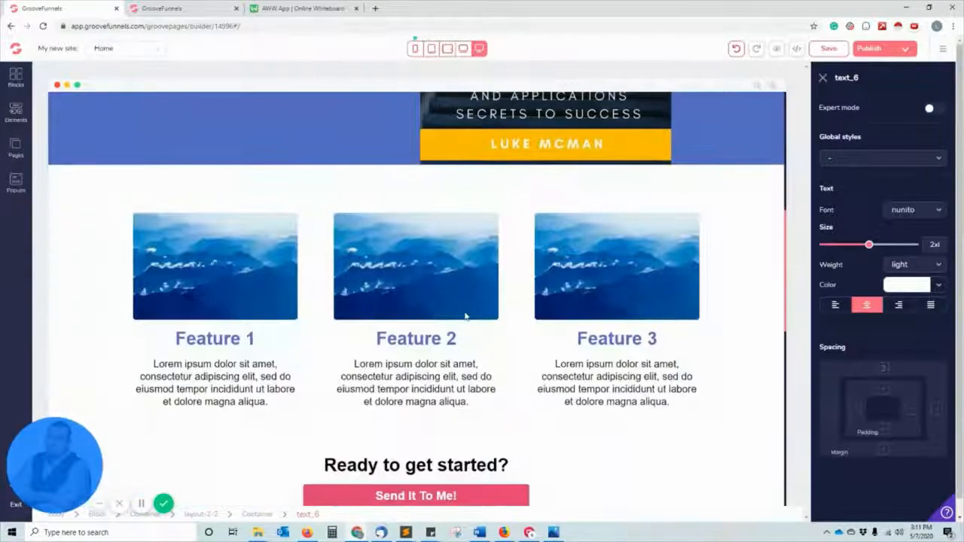
scroll(381, 380, "down", 3)
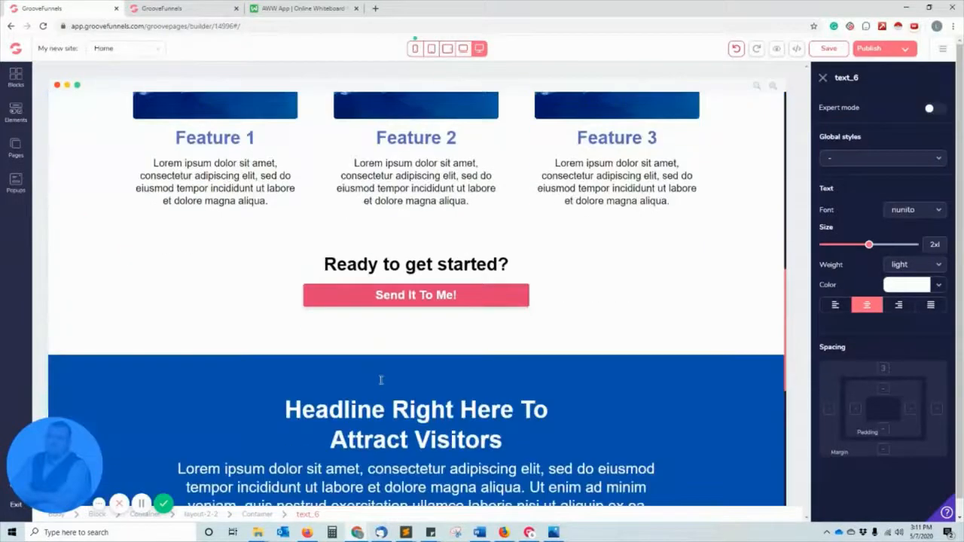
scroll(381, 380, "up", 10)
left_click(256, 363)
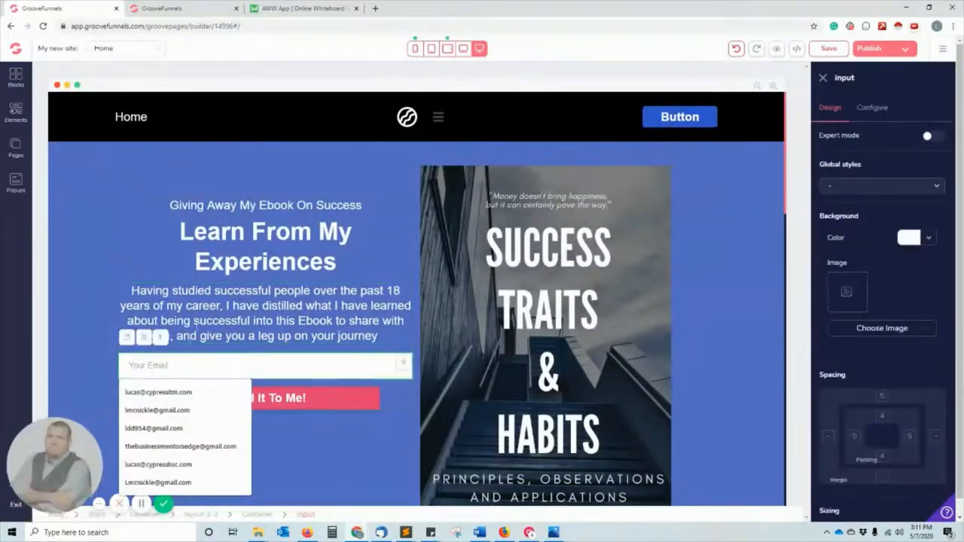
left_click(143, 338)
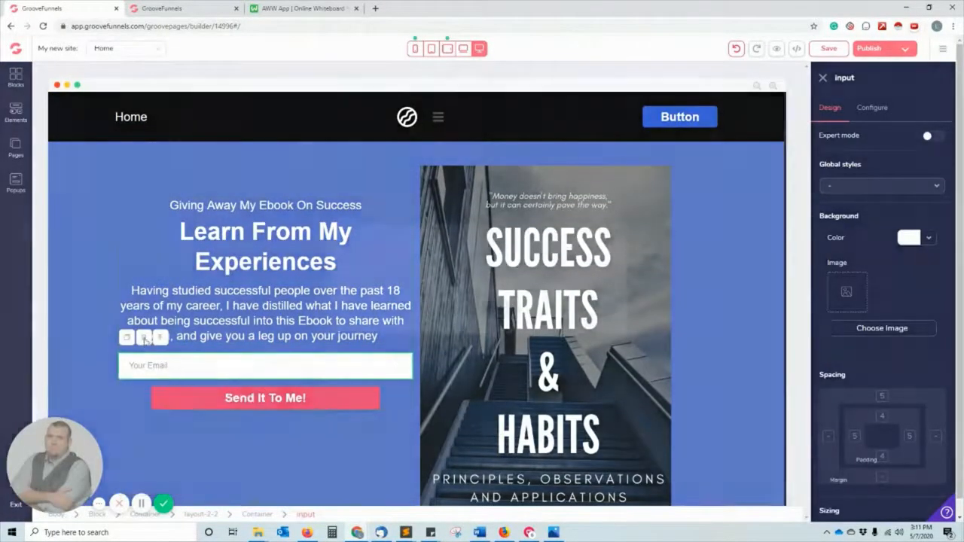
left_click(482, 281)
left_click(502, 310)
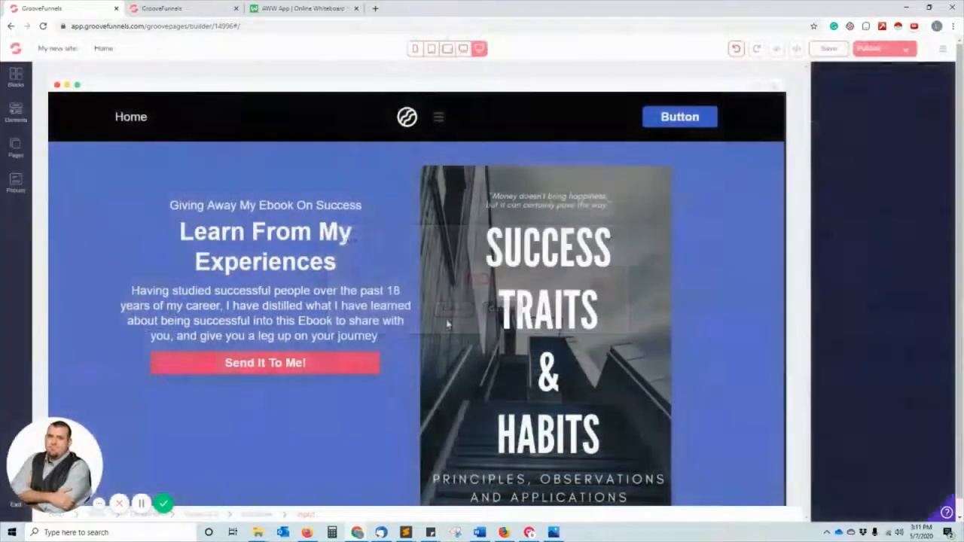
Delete the 'Send It To Me!' button and confirm the removal.
left_click(297, 361)
left_click(177, 336)
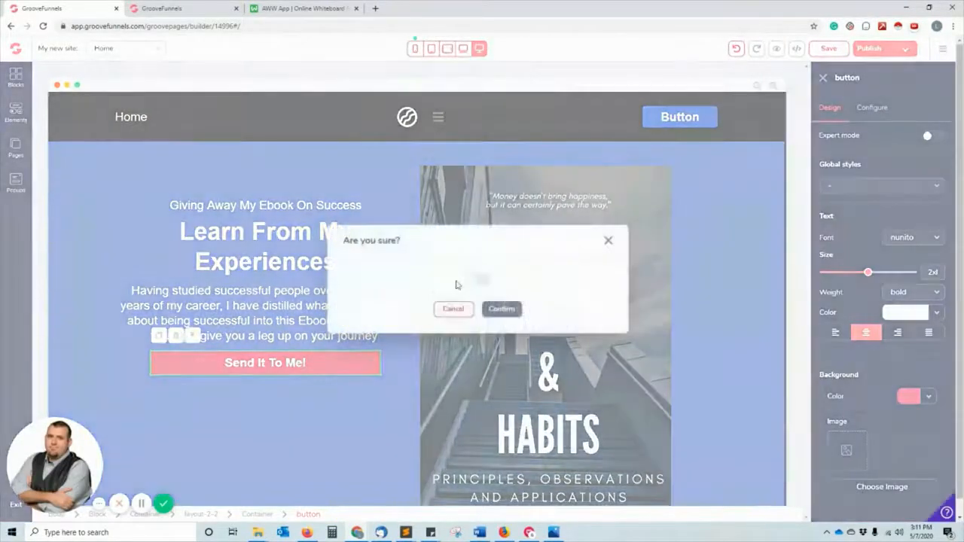
left_click(481, 280)
left_click(501, 309)
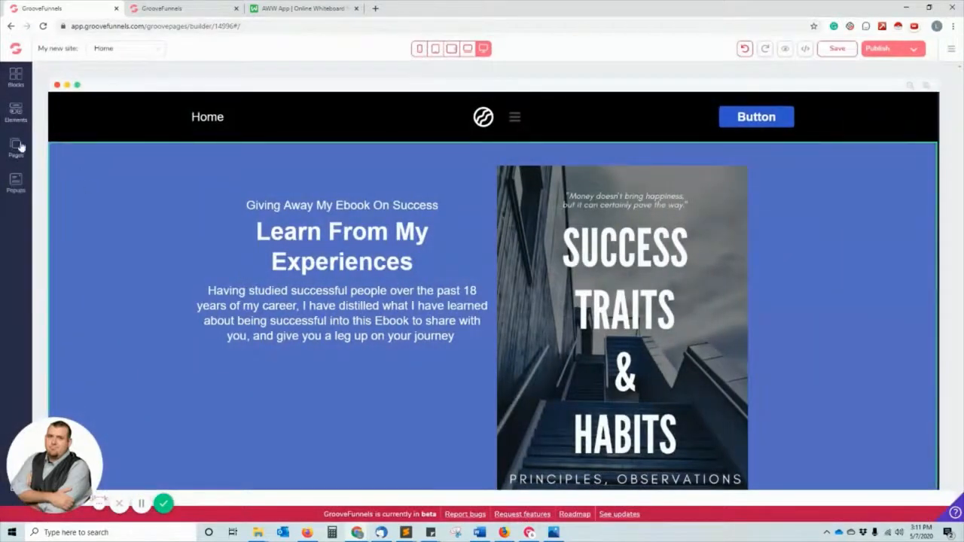
Drag a Mailchimp element from Integrations under the hero paragraph, then select the whole form.
left_click(16, 113)
scroll(76, 279, "down", 5)
scroll(82, 279, "down", 4)
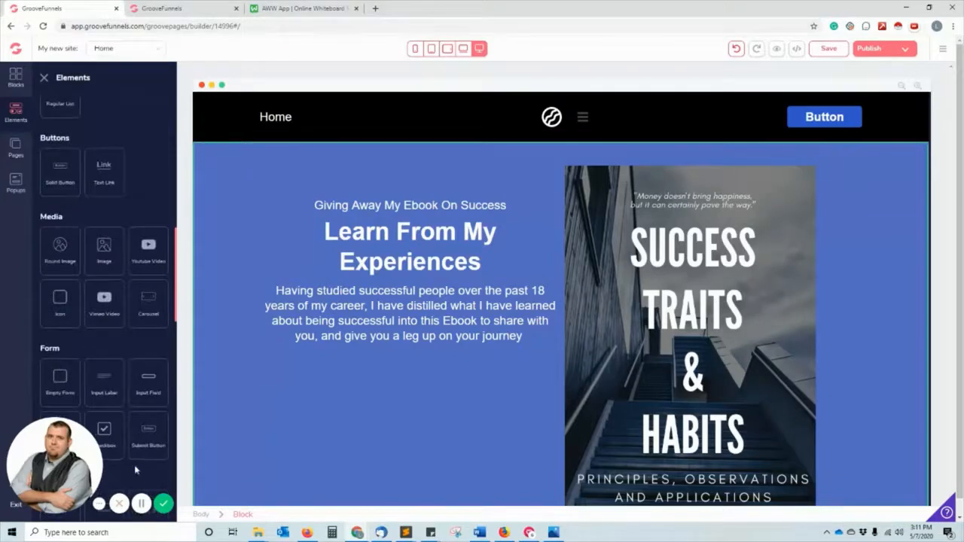
scroll(120, 346, "down", 4)
scroll(111, 335, "down", 6)
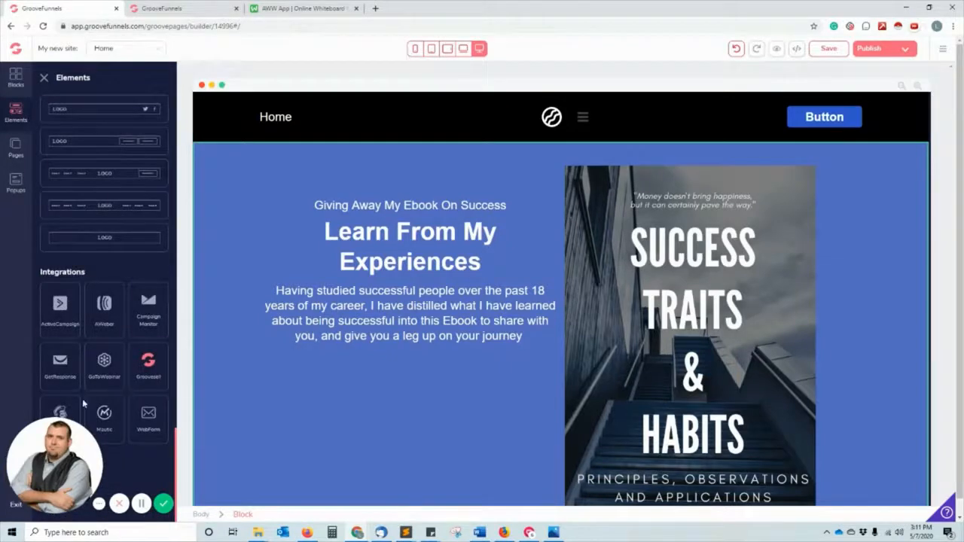
left_click_drag(72, 410, 422, 399)
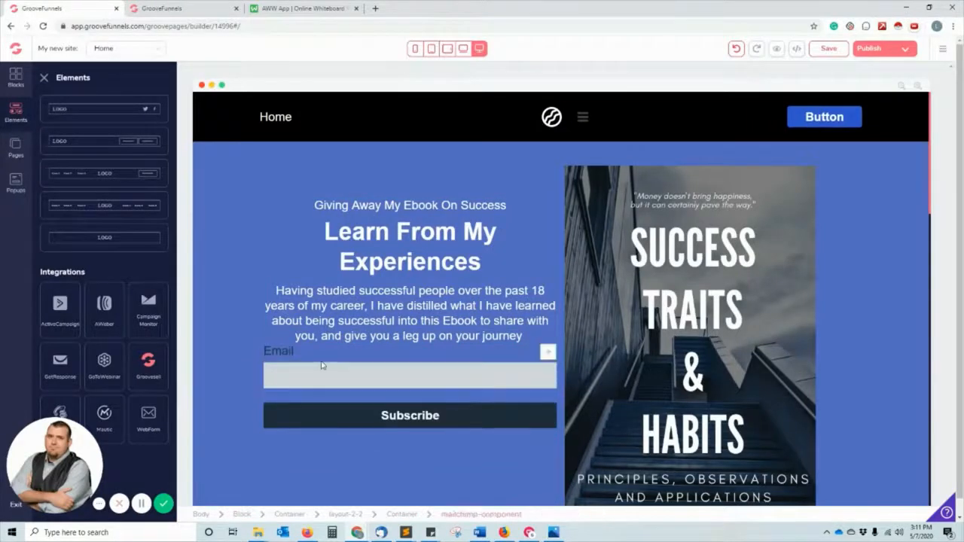
left_click(266, 350)
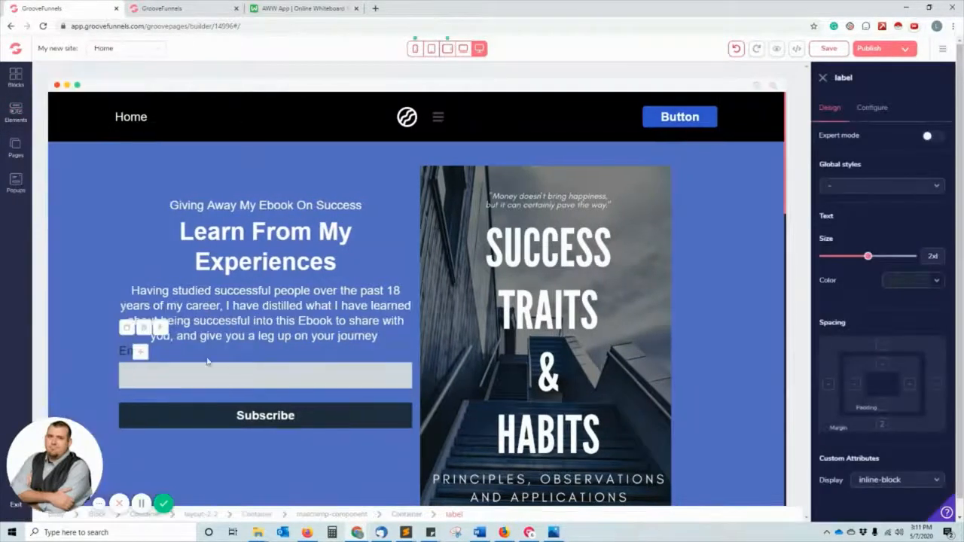
double_click(160, 328)
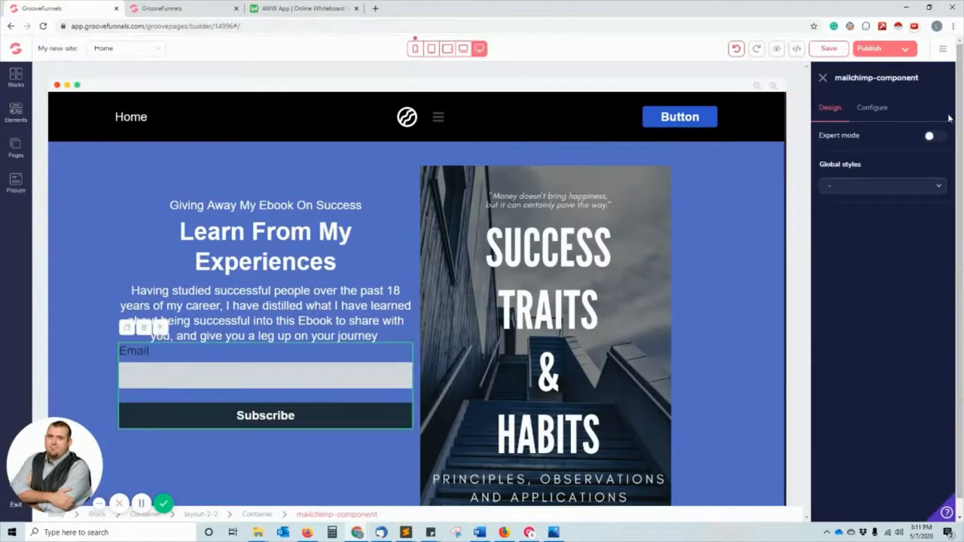
Set the form's integration to Grammarly and its list to The Business Mentors.
left_click(873, 108)
left_click(878, 157)
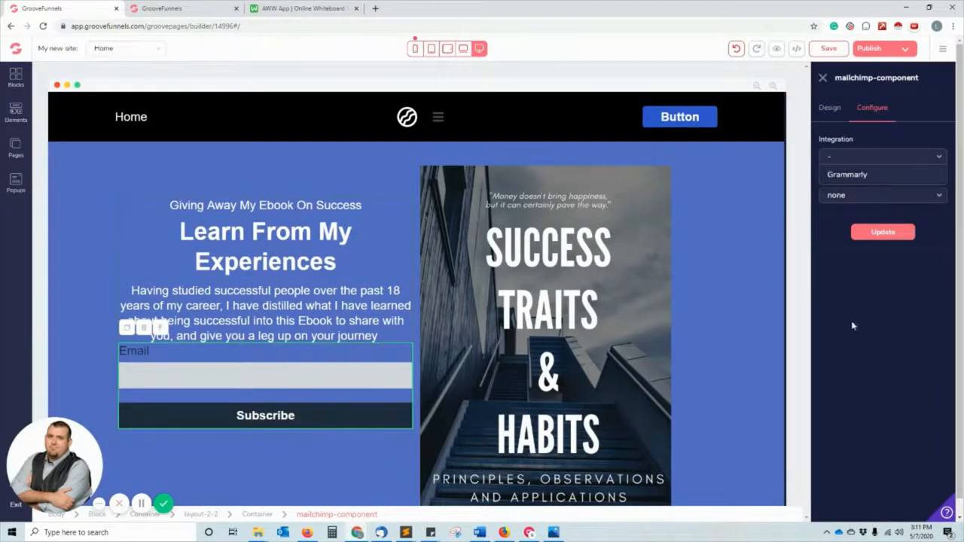
left_click(849, 155)
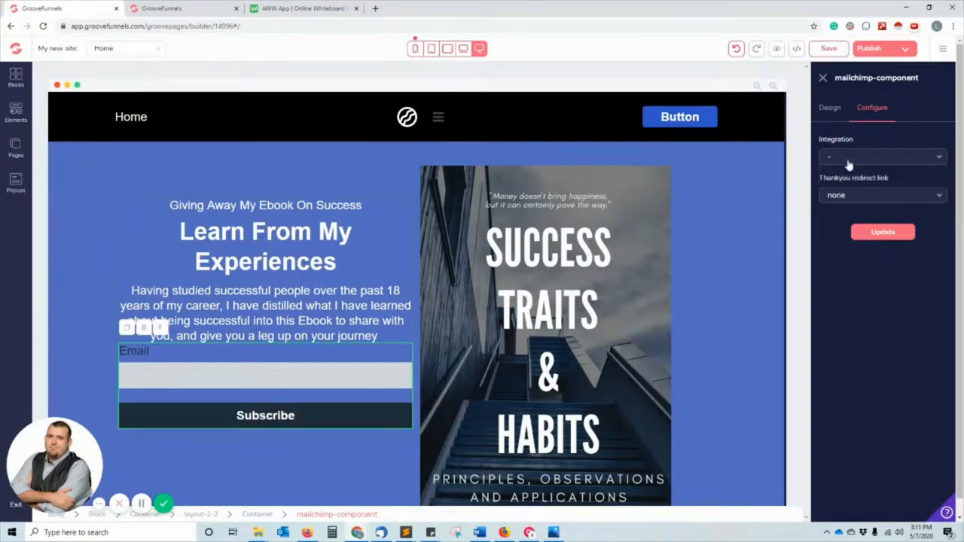
left_click(845, 162)
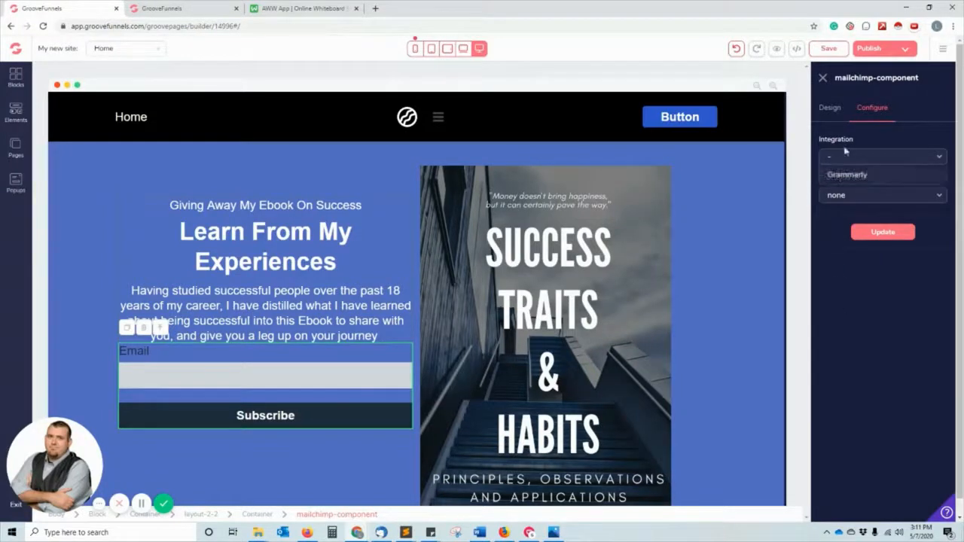
left_click(845, 151)
left_click(845, 162)
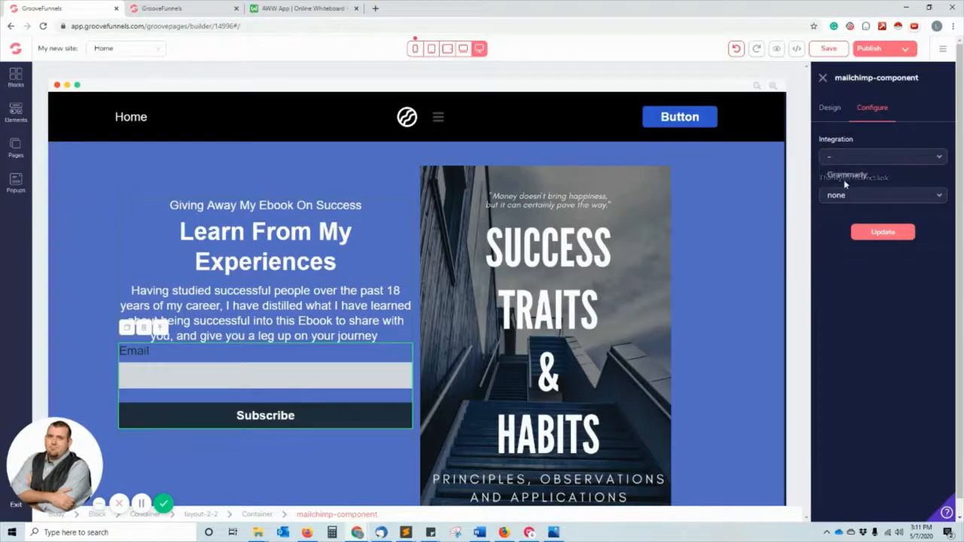
left_click(850, 187)
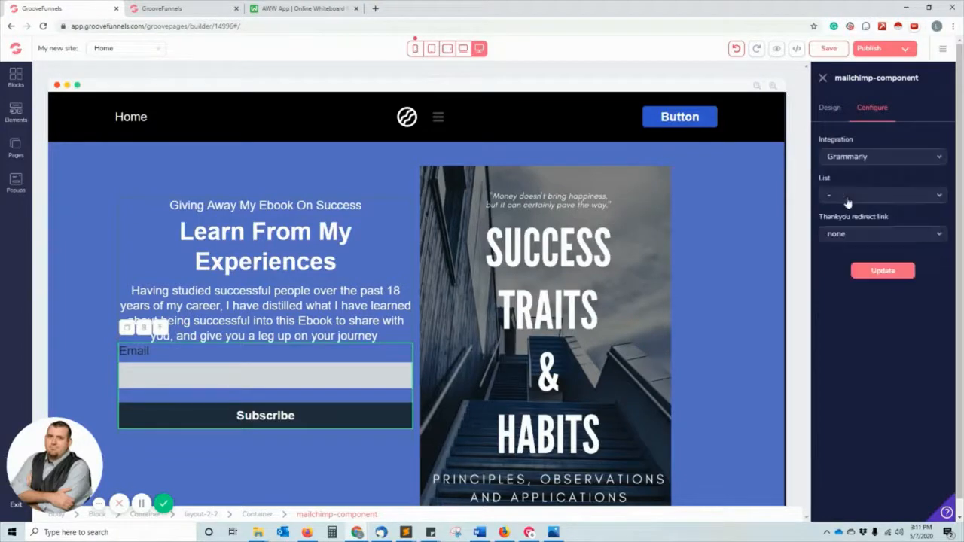
left_click(846, 201)
left_click(855, 213)
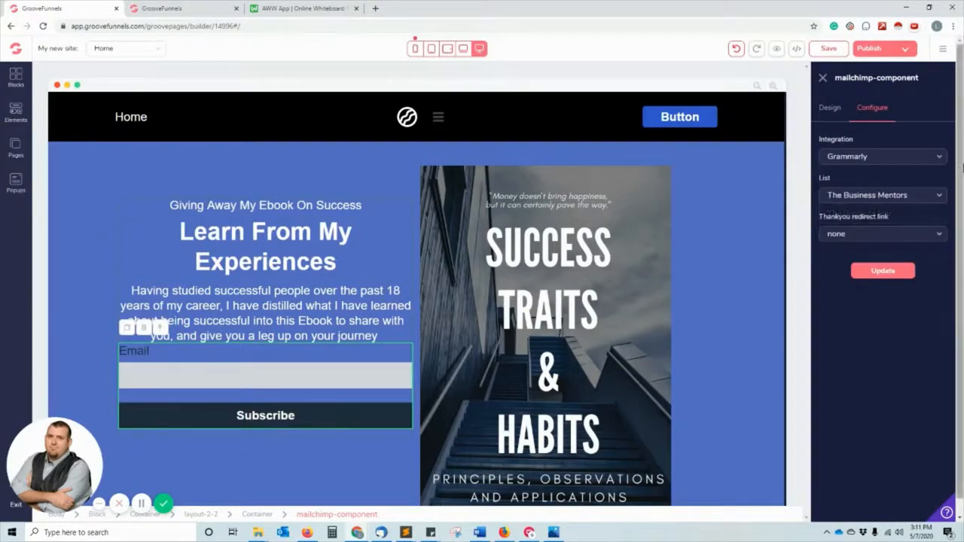
Set the thank-you redirect to Page and update the form configuration.
left_click(880, 238)
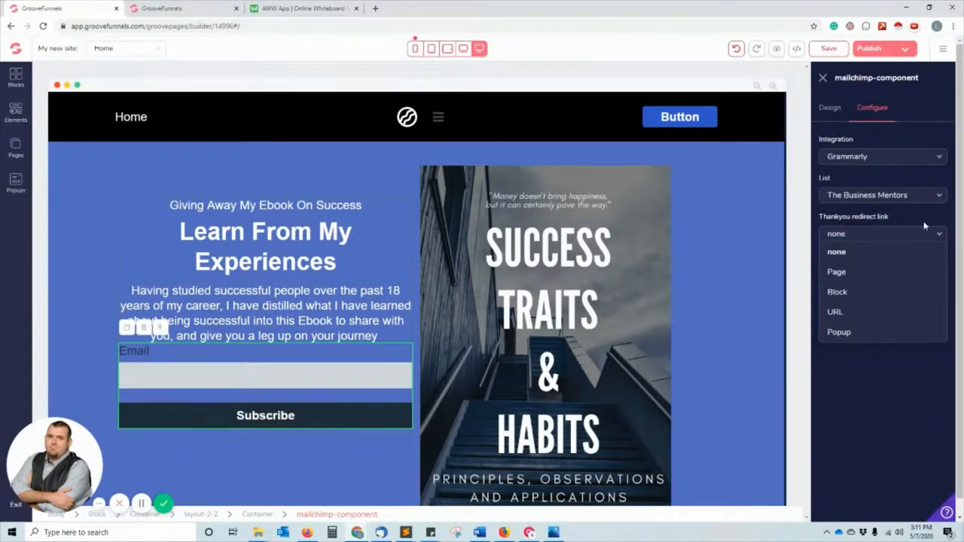
left_click(870, 273)
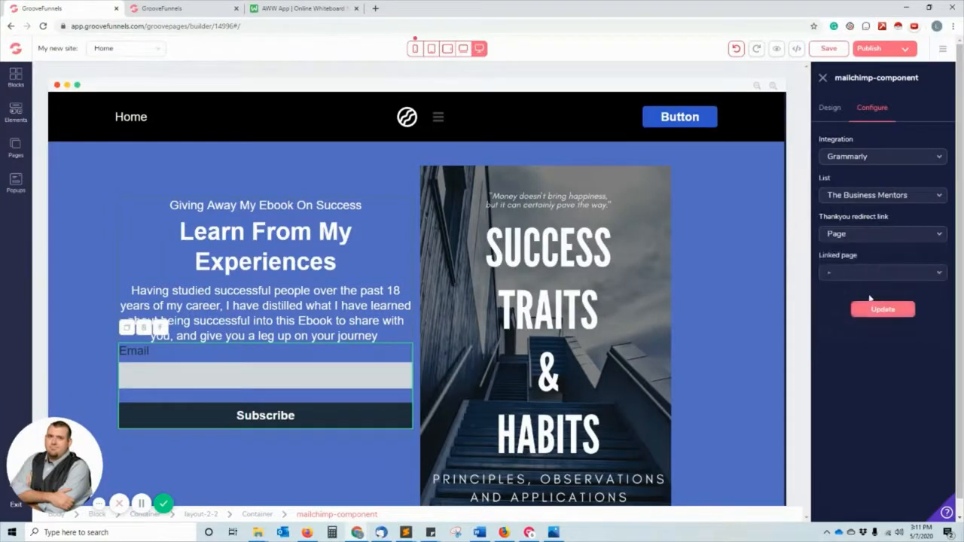
left_click(871, 311)
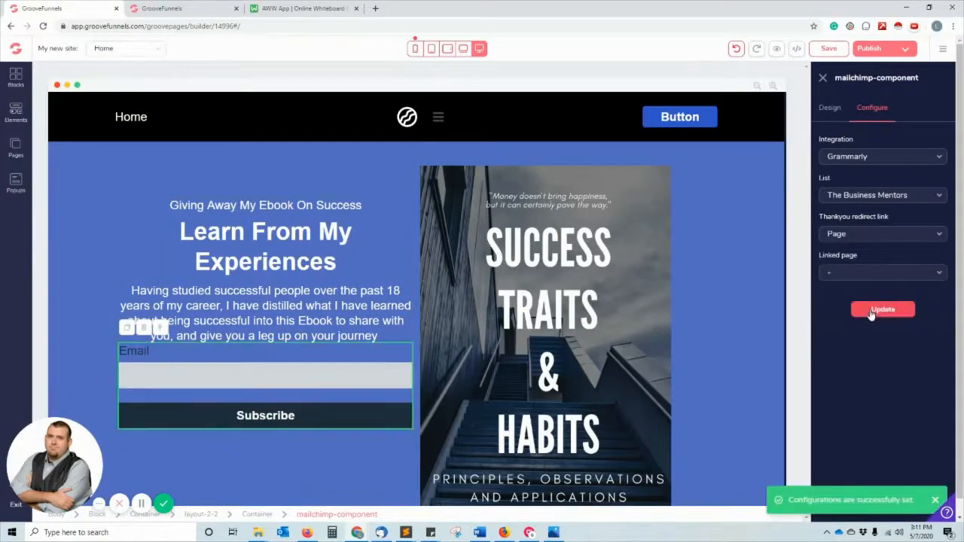
left_click(861, 273)
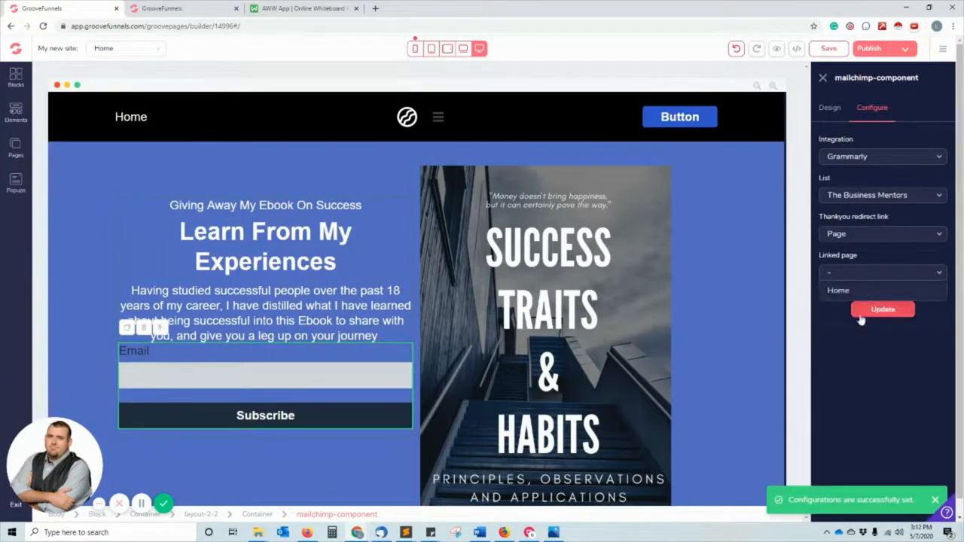
left_click(864, 272)
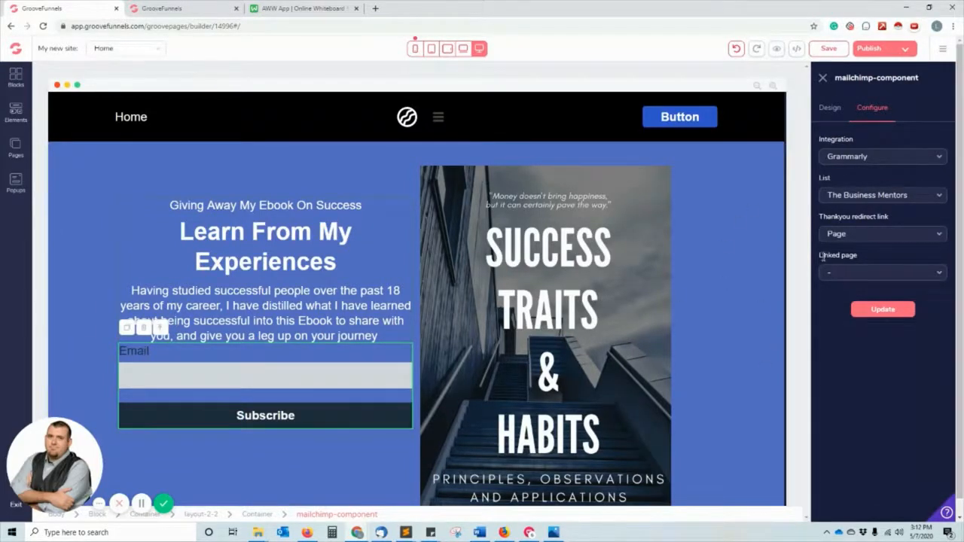
left_click(837, 112)
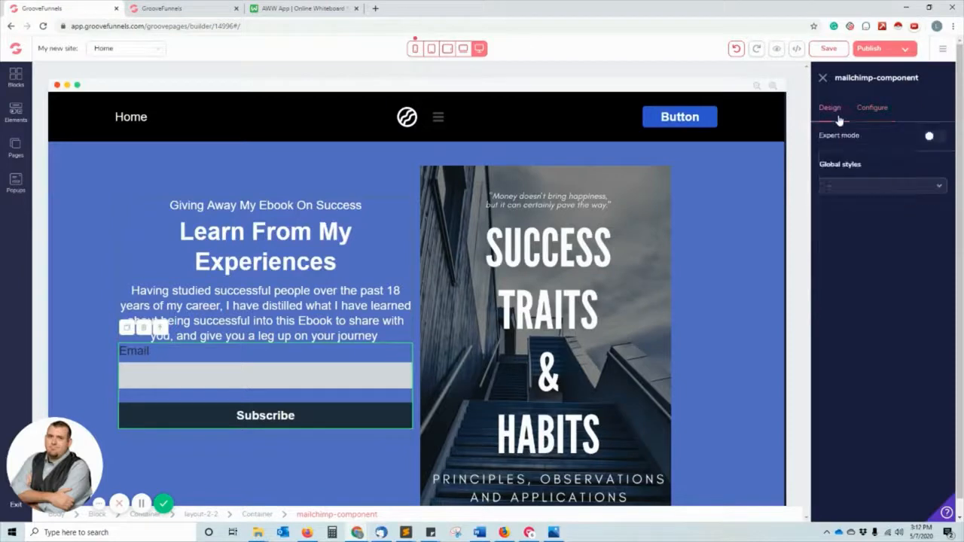
Select the sign-up form's Email label on the canvas.
left_click(137, 351)
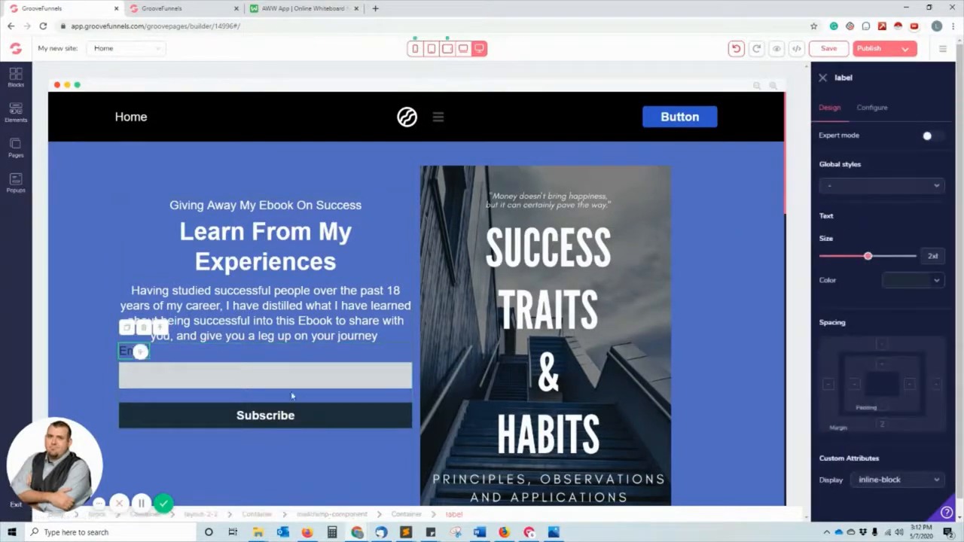
double_click(130, 351)
scroll(165, 375, "down", 5)
scroll(166, 375, "up", 5)
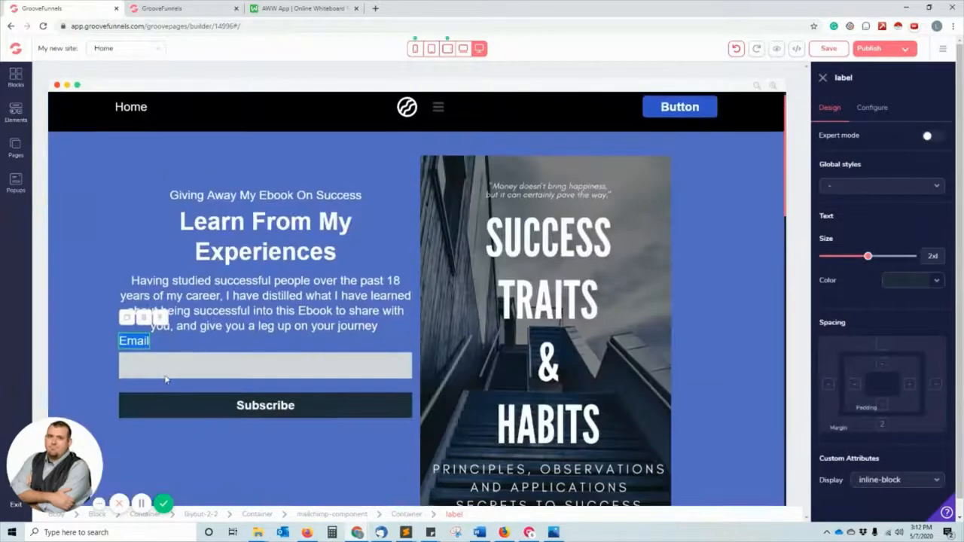
left_click(130, 351)
left_click(129, 357)
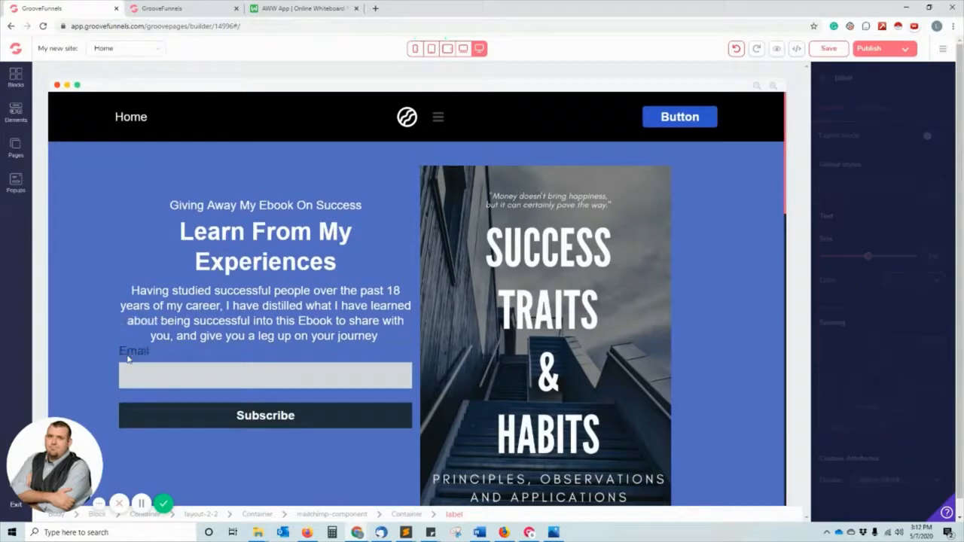
left_click(129, 355)
left_click(130, 354)
left_click(129, 354)
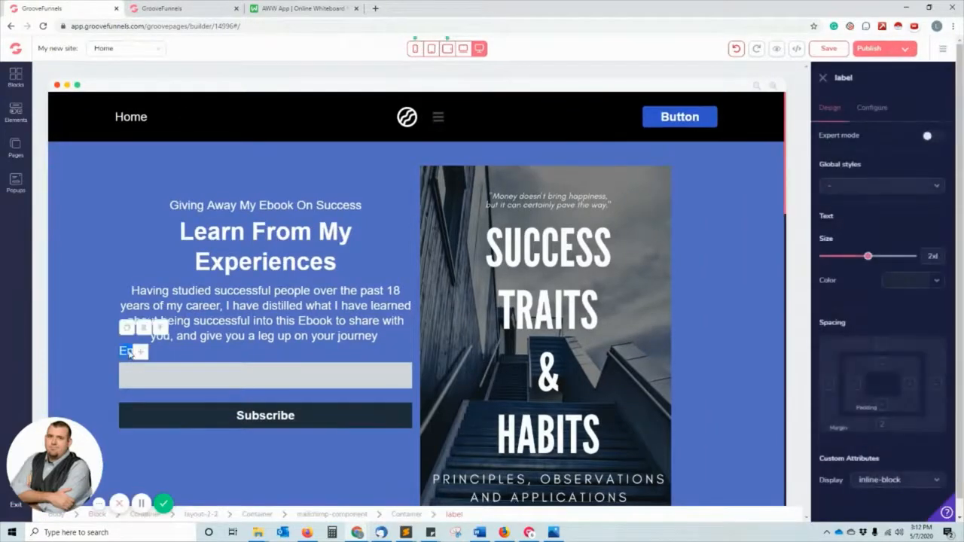
left_click(129, 354)
double_click(129, 354)
Set the label's Label for and Label text to 'Your Best Email' and update.
left_click(202, 353)
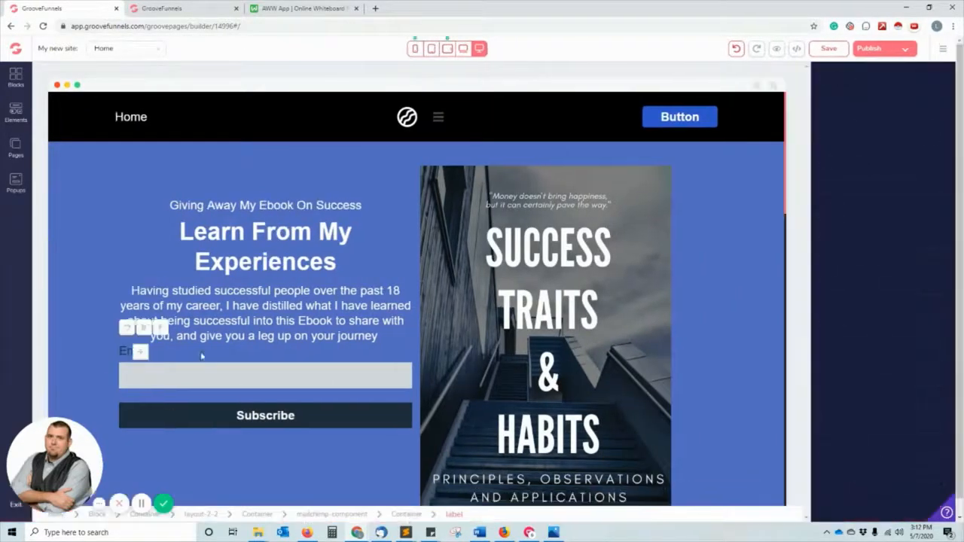
left_click(873, 107)
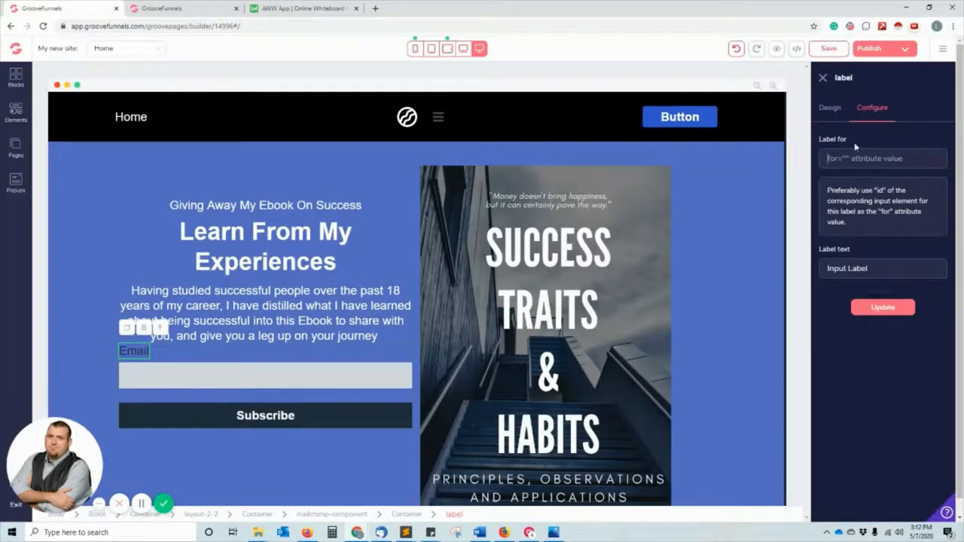
type("Your Best Email")
key("Tab")
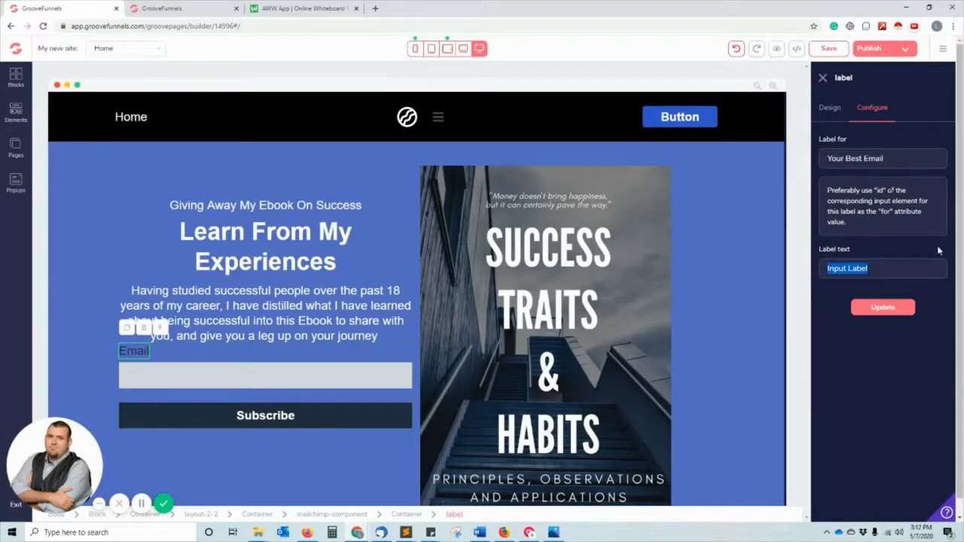
type("YOur B")
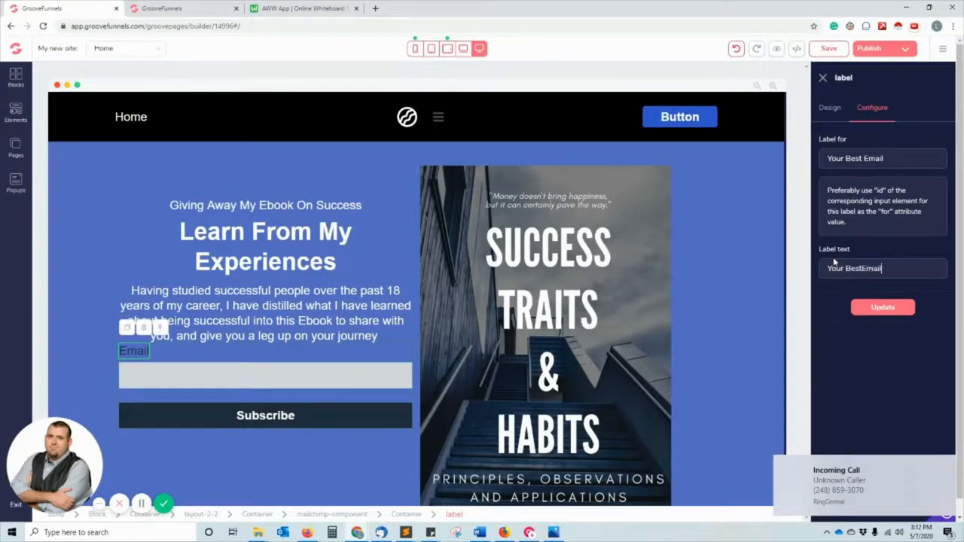
type("est Ema")
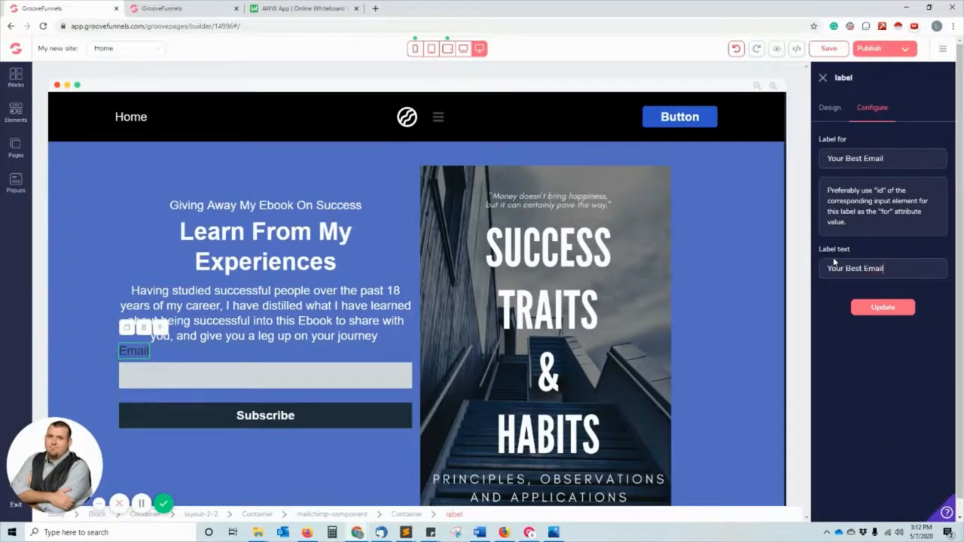
left_click(883, 307)
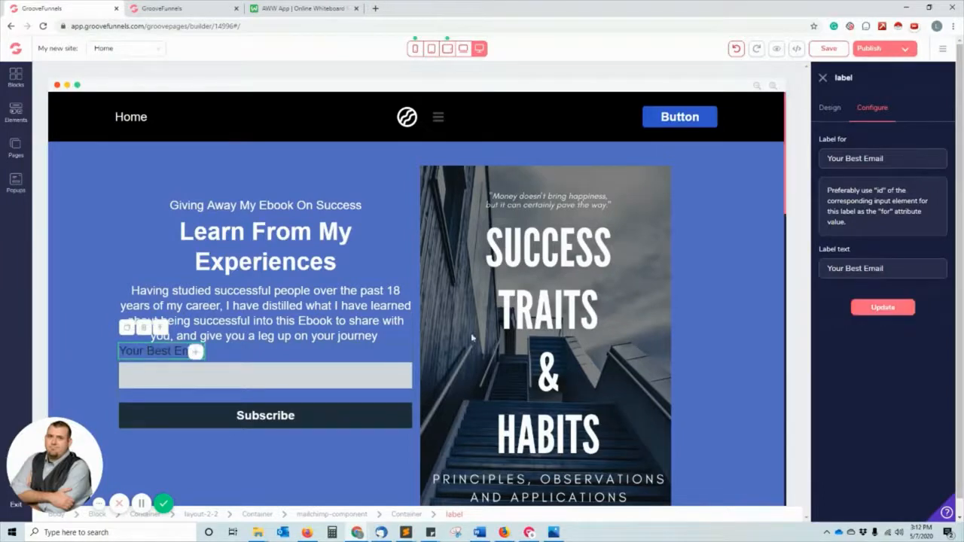
Change the label's text colour to white.
left_click(829, 107)
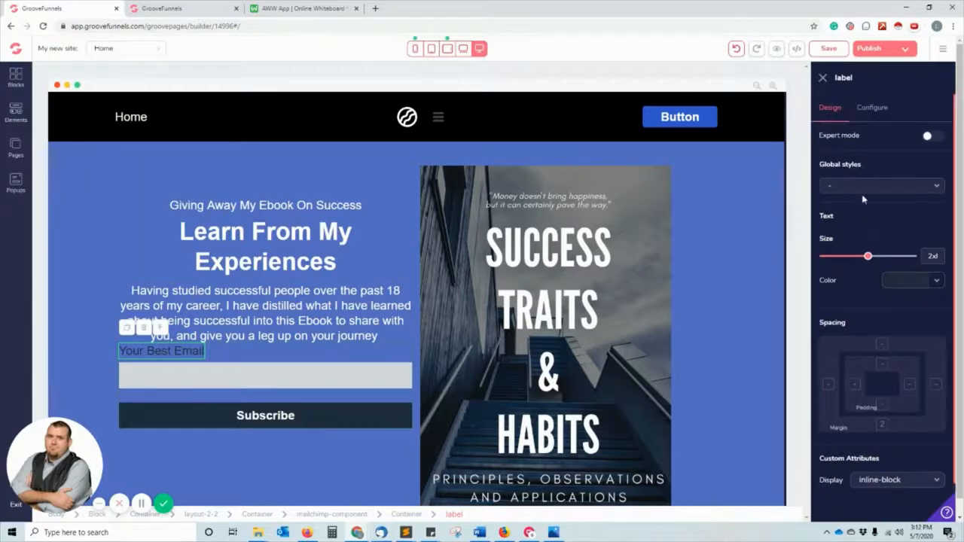
left_click(926, 288)
left_click(831, 335)
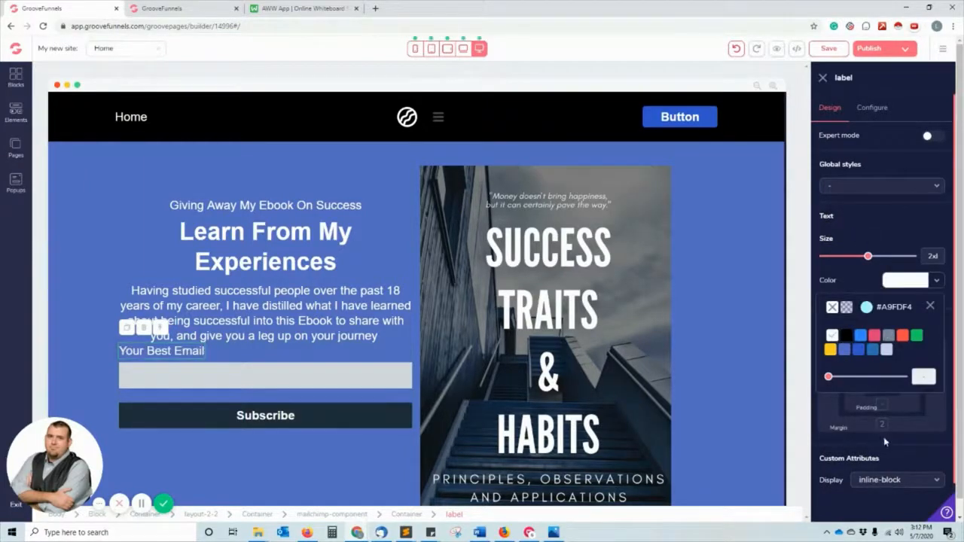
scroll(884, 437, "down", 1)
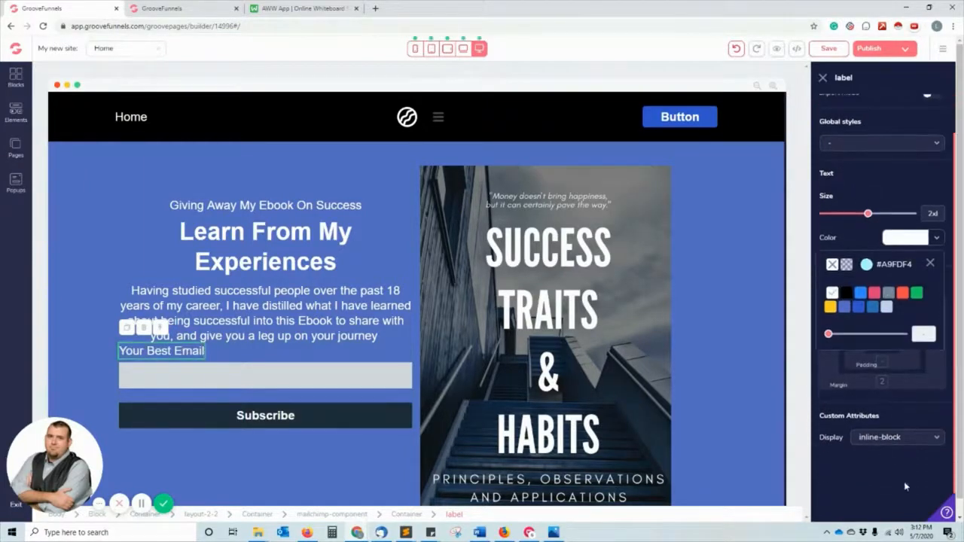
left_click(348, 333)
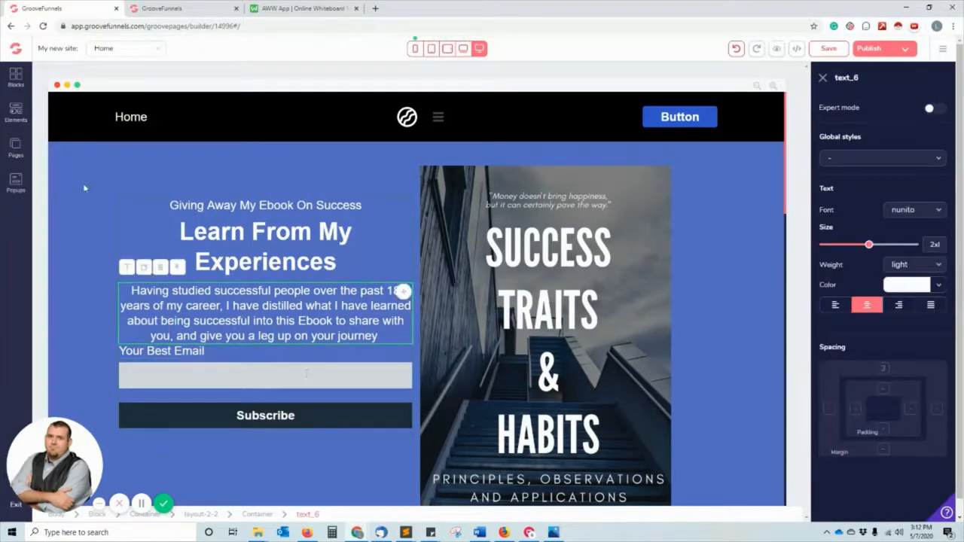
Drag a Divider into the email form and move the 'Your Best Email' label below it.
left_click(16, 112)
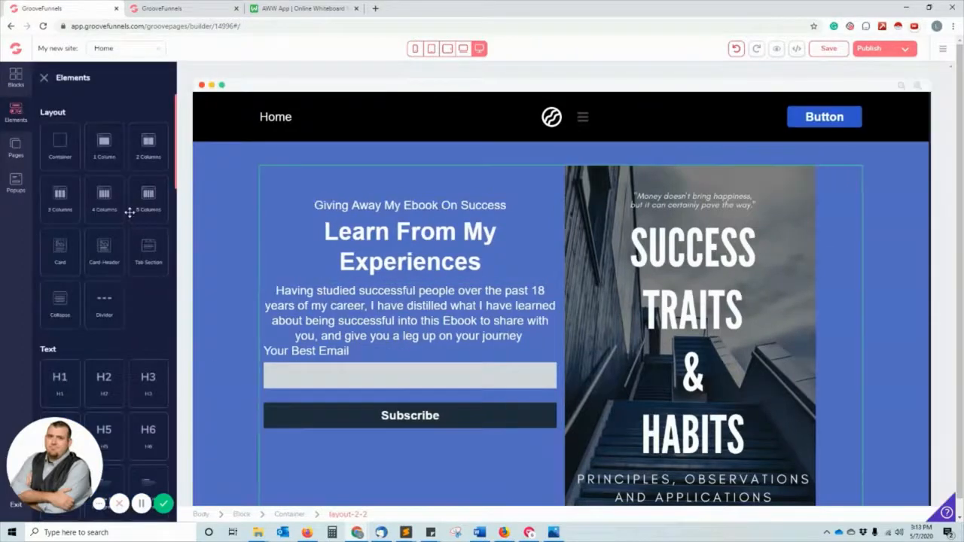
scroll(129, 212, "down", 2)
left_click_drag(106, 205, 395, 371)
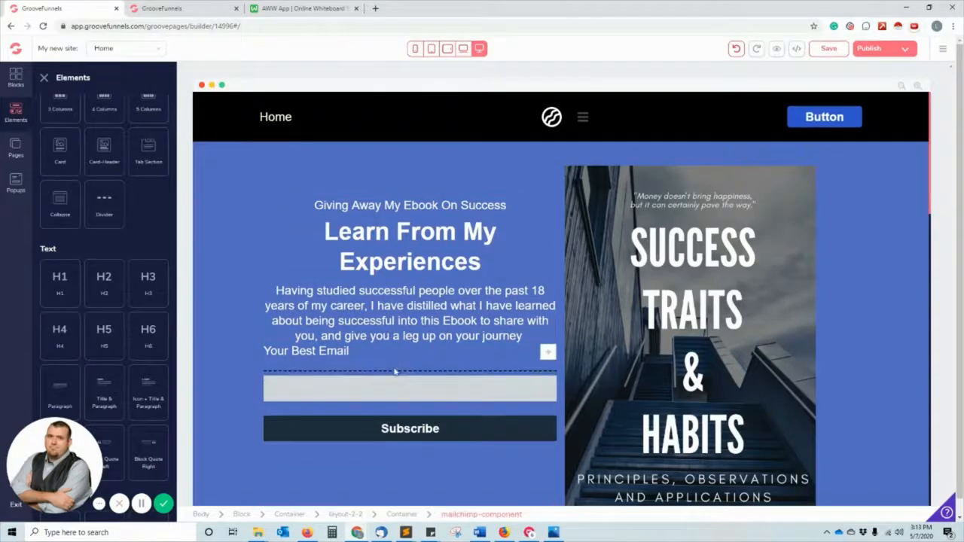
left_click(398, 365)
left_click(319, 379)
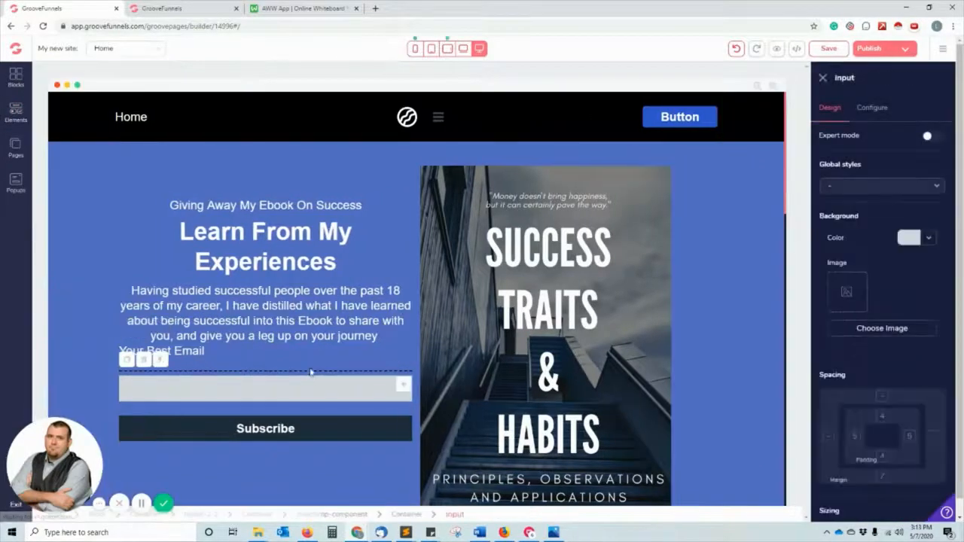
left_click(309, 372)
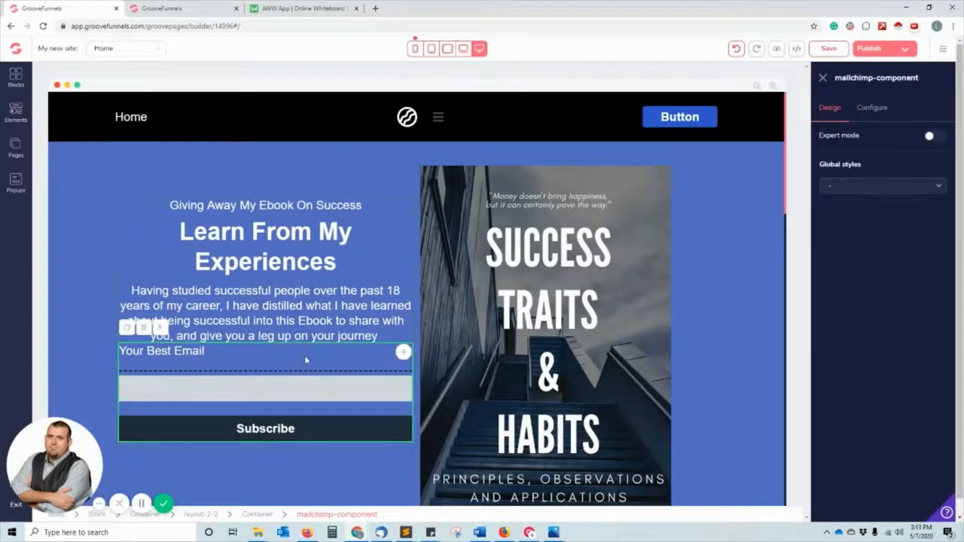
left_click(305, 356)
left_click(306, 368)
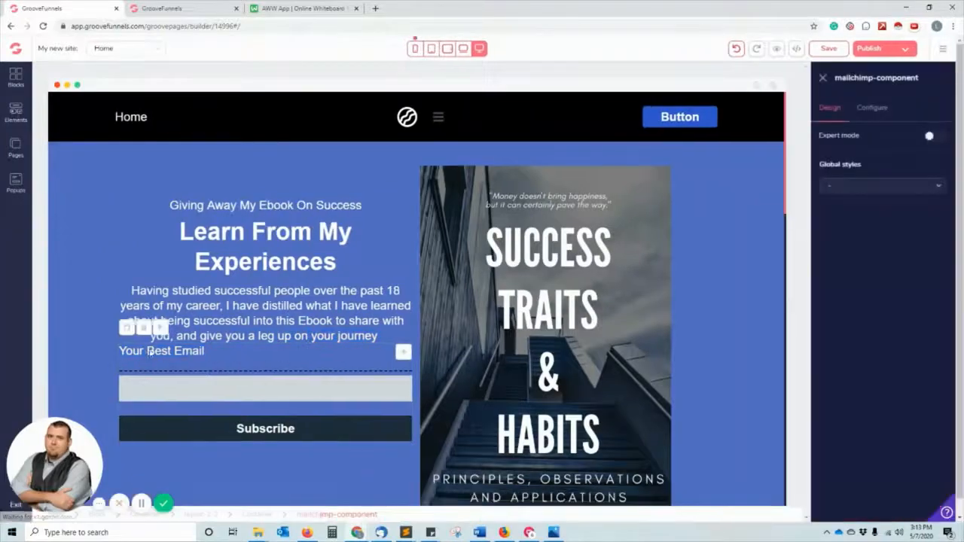
double_click(157, 351)
left_click(168, 372)
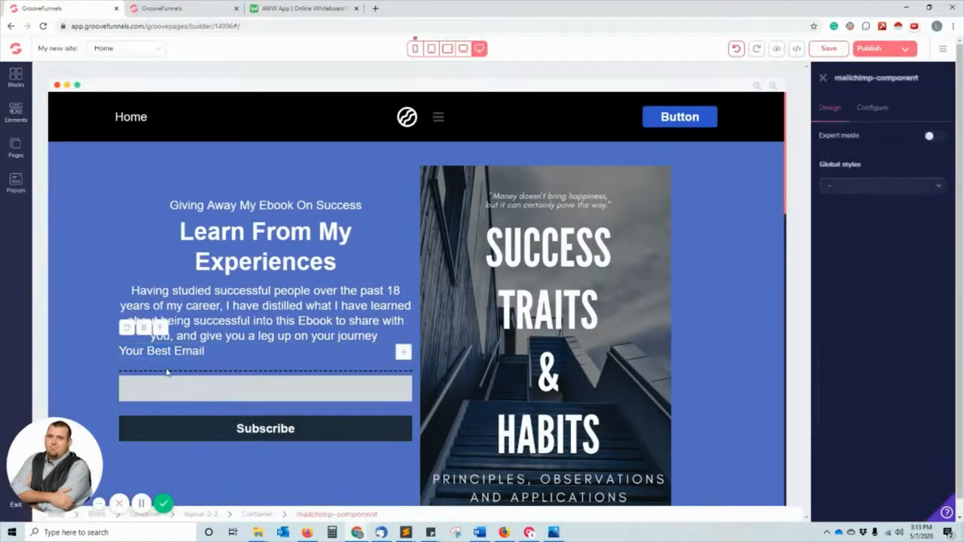
left_click(159, 351)
scroll(200, 354, "down", 3)
scroll(200, 354, "up", 3)
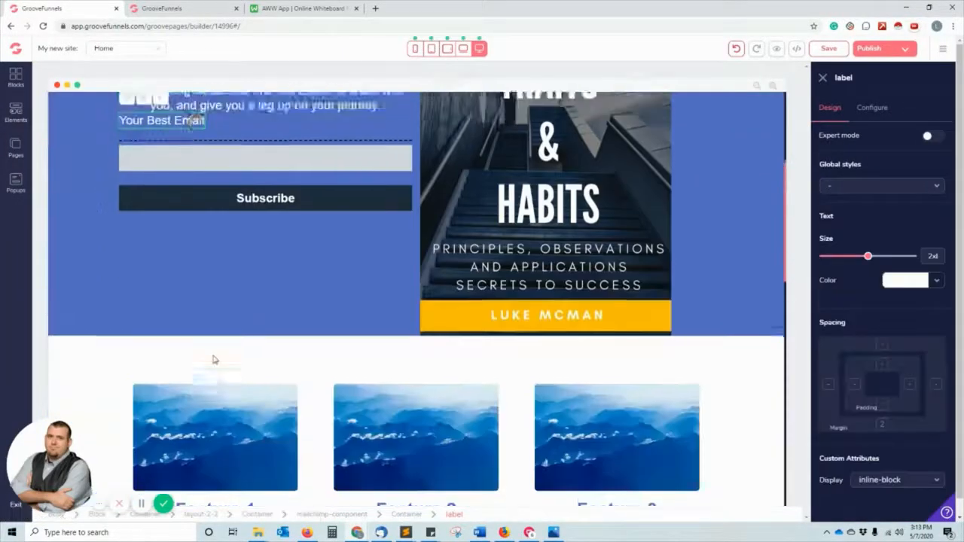
left_click_drag(168, 352, 250, 384)
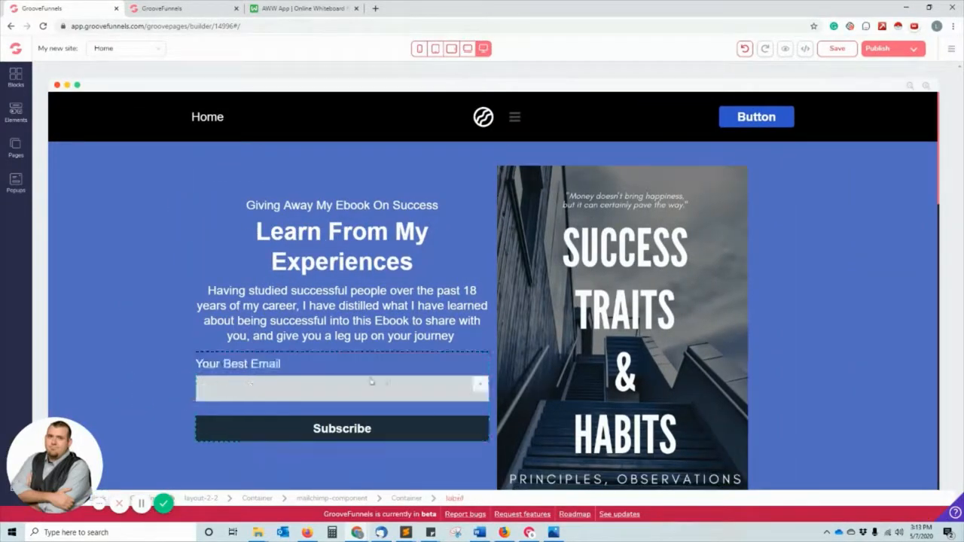
Set the dashed divider's border colour to white.
left_click(351, 351)
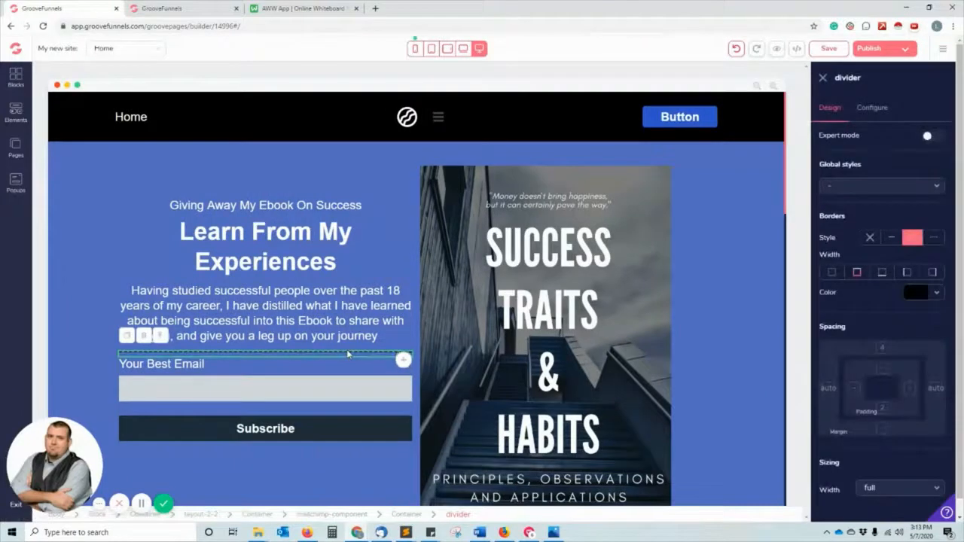
left_click(347, 356)
left_click(347, 353)
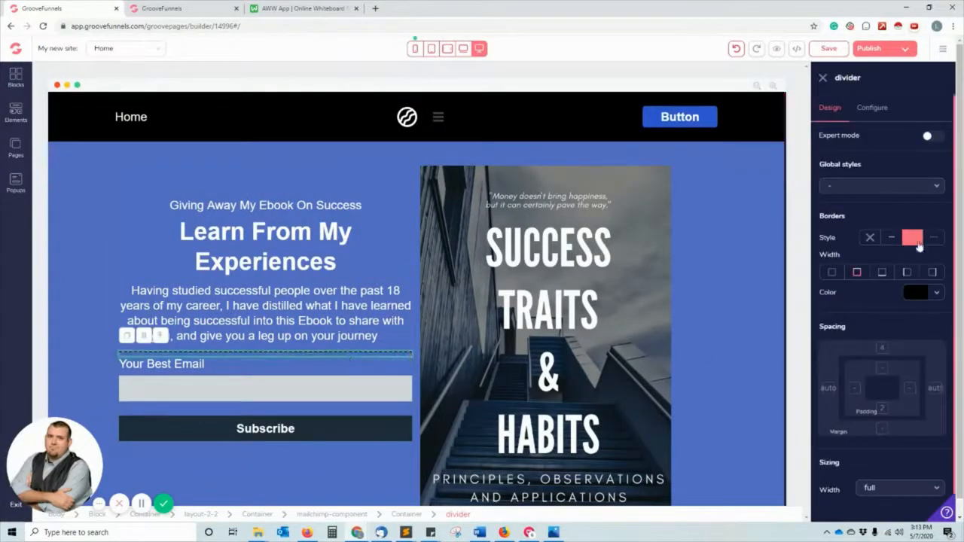
left_click(931, 298)
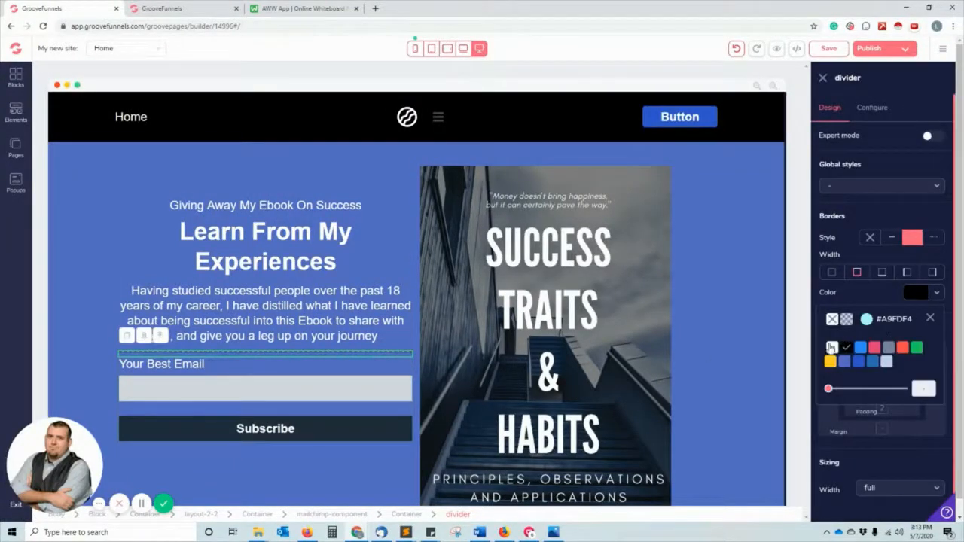
left_click(831, 348)
left_click(170, 390)
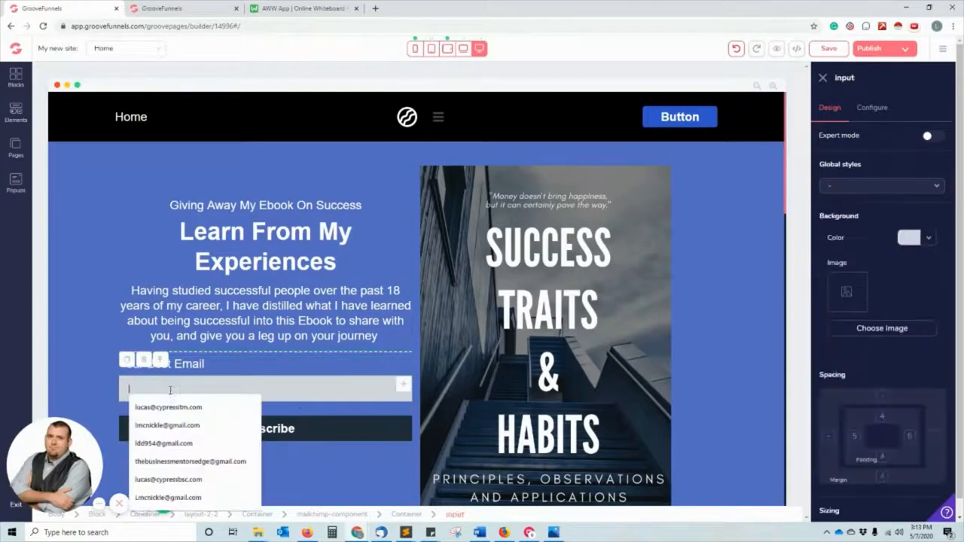
Set the email input ID to 'email', placeholder 'Your Best Email Address', with email-type and required validation.
left_click(278, 386)
left_click(279, 385)
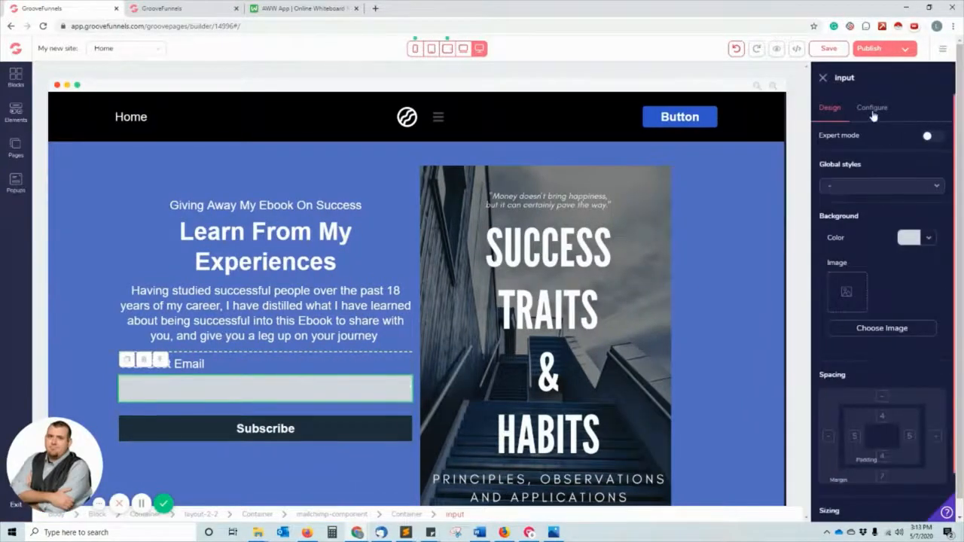
left_click(872, 109)
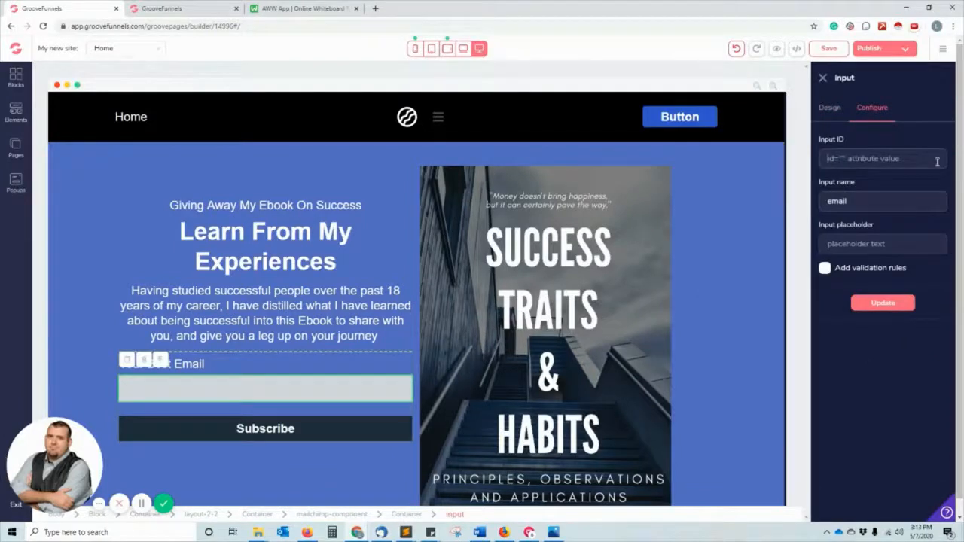
type("ema")
key("Tab")
key("Tab")
type("Your Best")
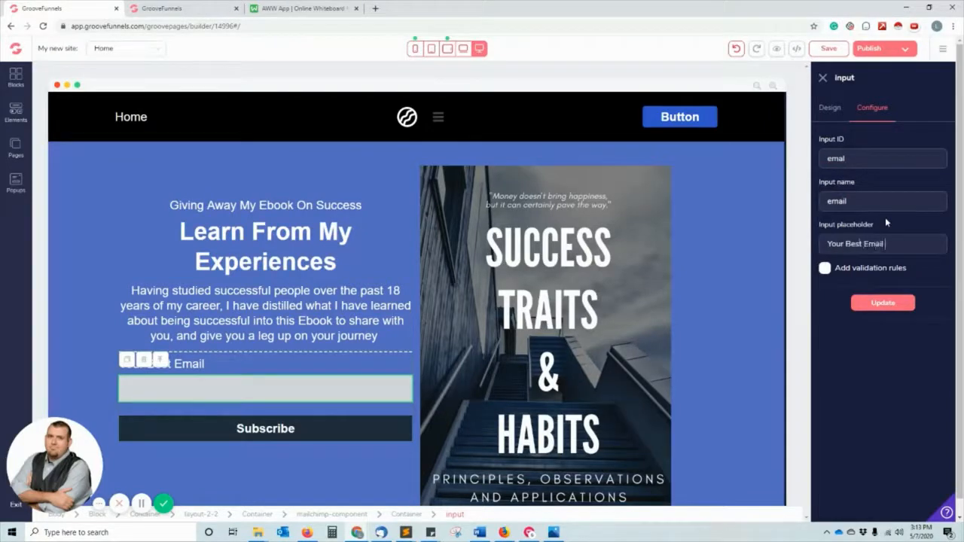
type(" Email Address")
left_click(895, 274)
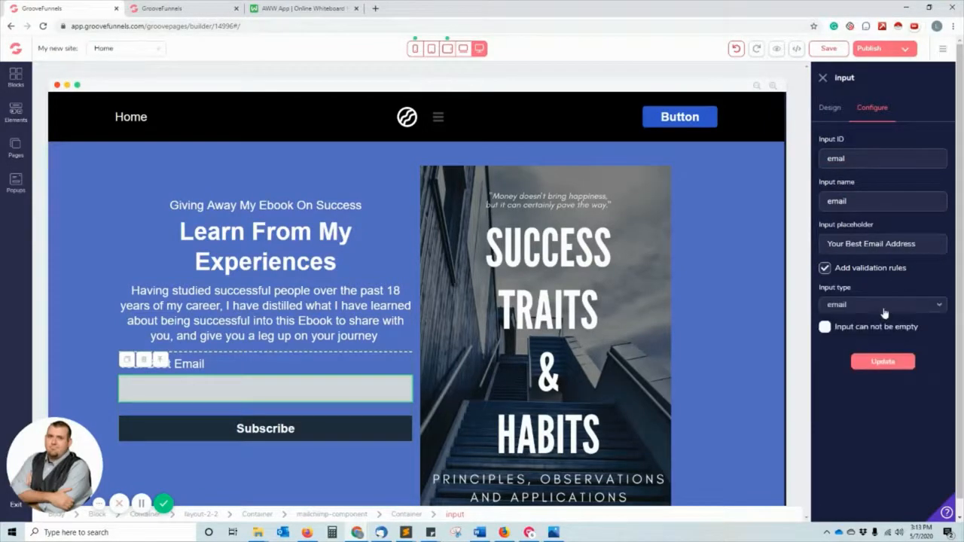
left_click(885, 304)
left_click(836, 306)
left_click(825, 326)
left_click(878, 363)
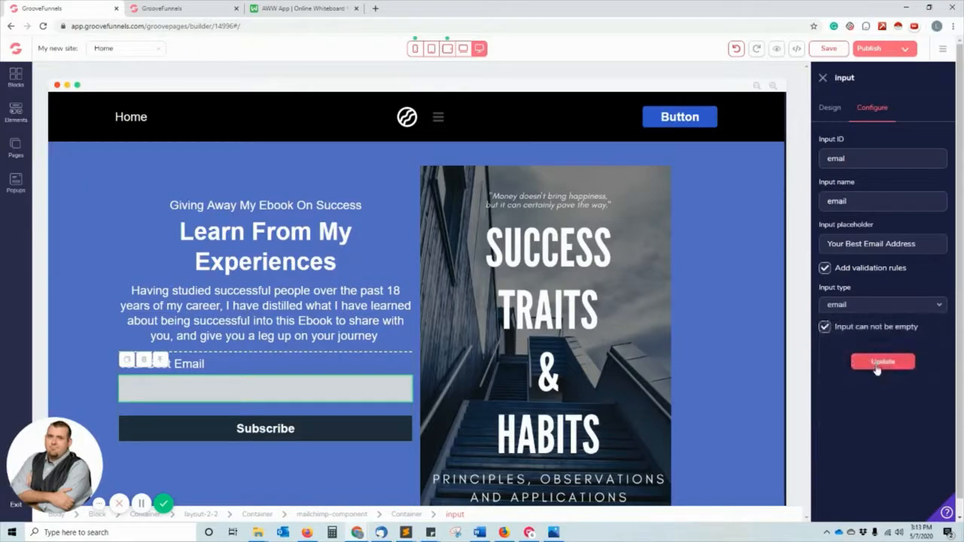
Change the Subscribe button's text to 'Get The Free EBook!' and update.
left_click(227, 437)
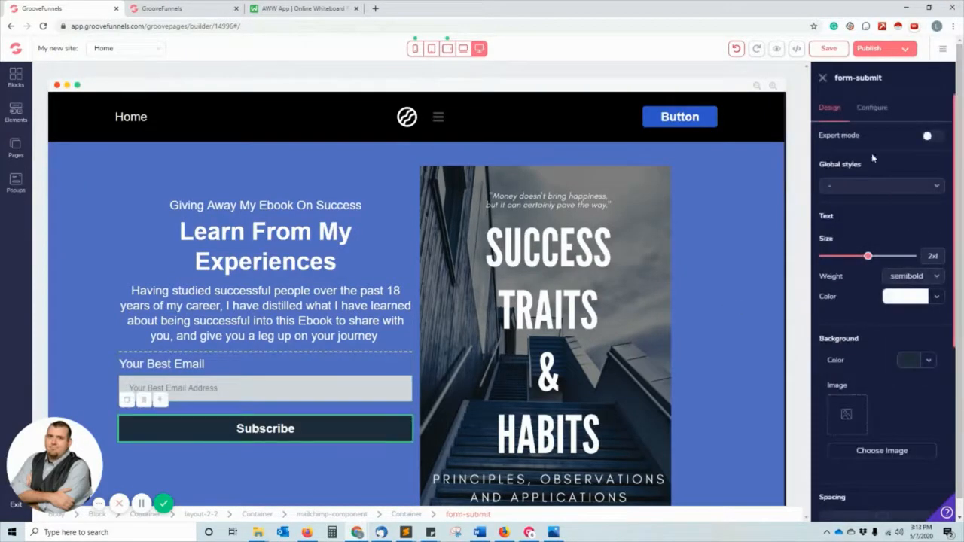
left_click(873, 109)
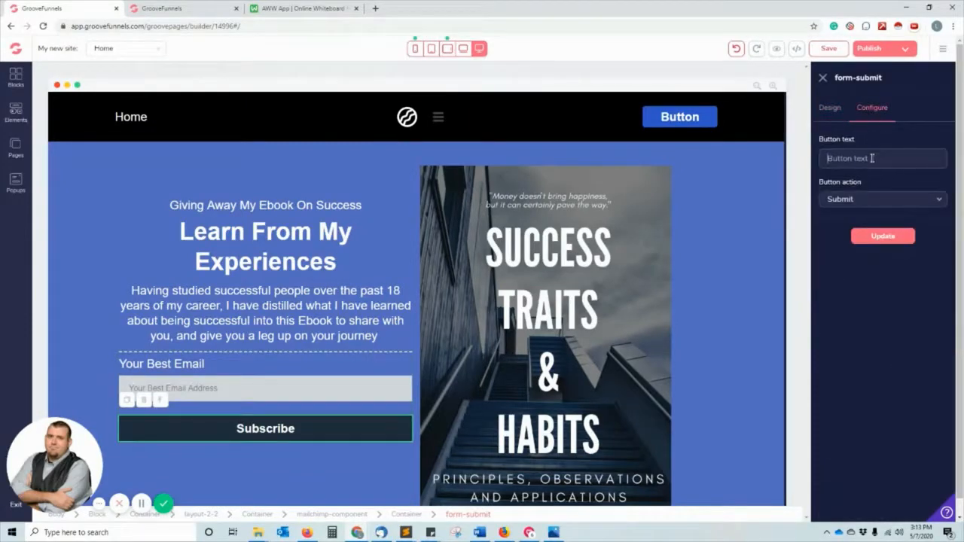
type("Dwn")
key("BackSpace")
key("BackSpace")
key("BackSpace")
key("BackSpace")
key("BackSpace")
key("BackSpace")
key("BackSpace")
type("Get")
type("The Free EBook")
left_click(882, 236)
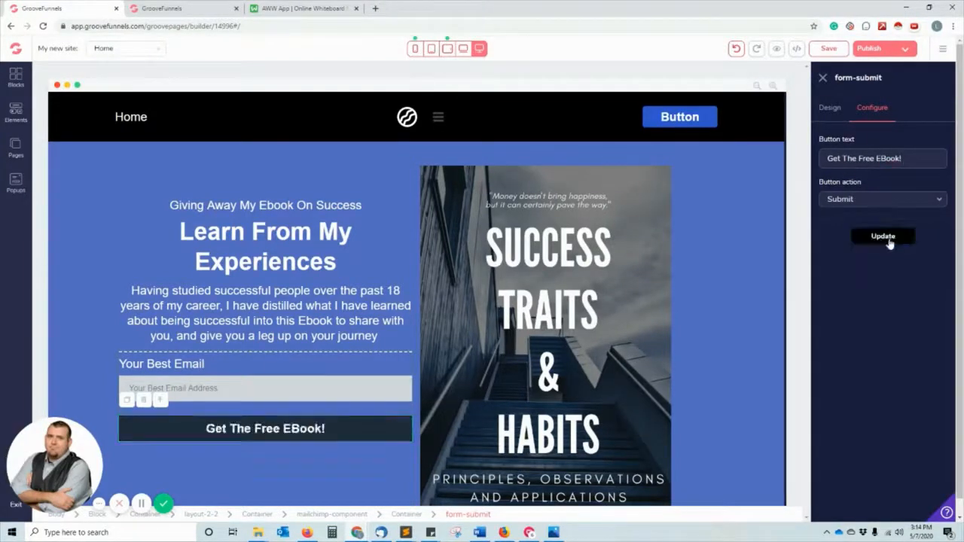
scroll(362, 426, "down", 2)
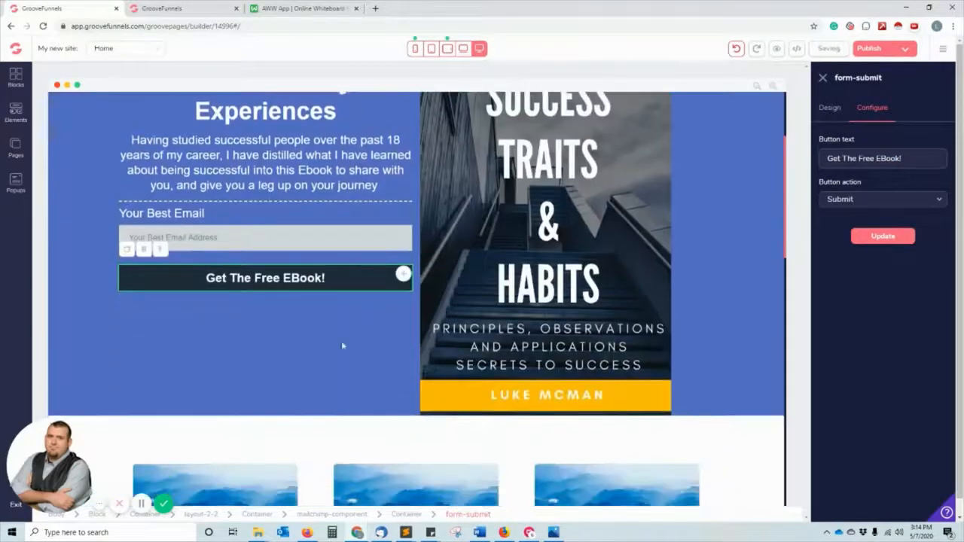
Set the button's background colour to green.
left_click(830, 107)
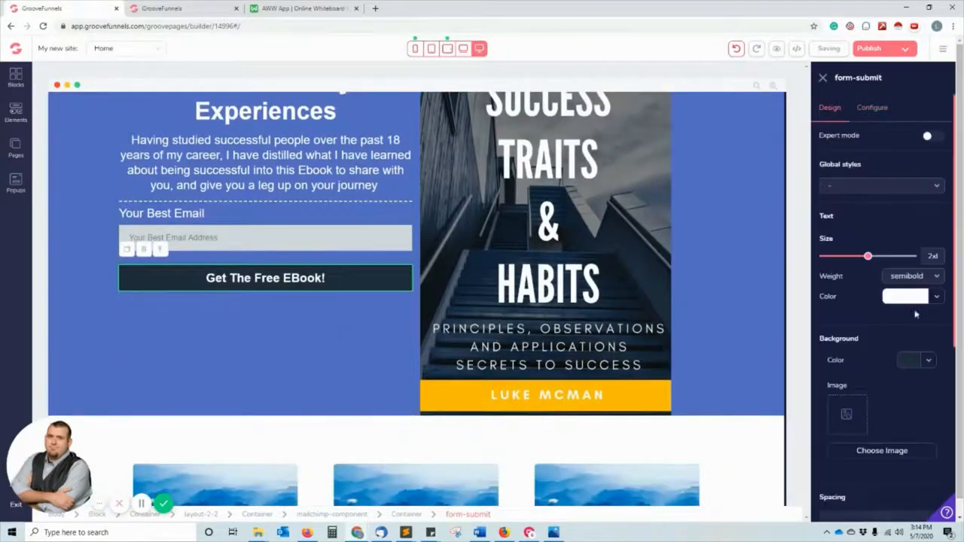
left_click(921, 361)
left_click(908, 414)
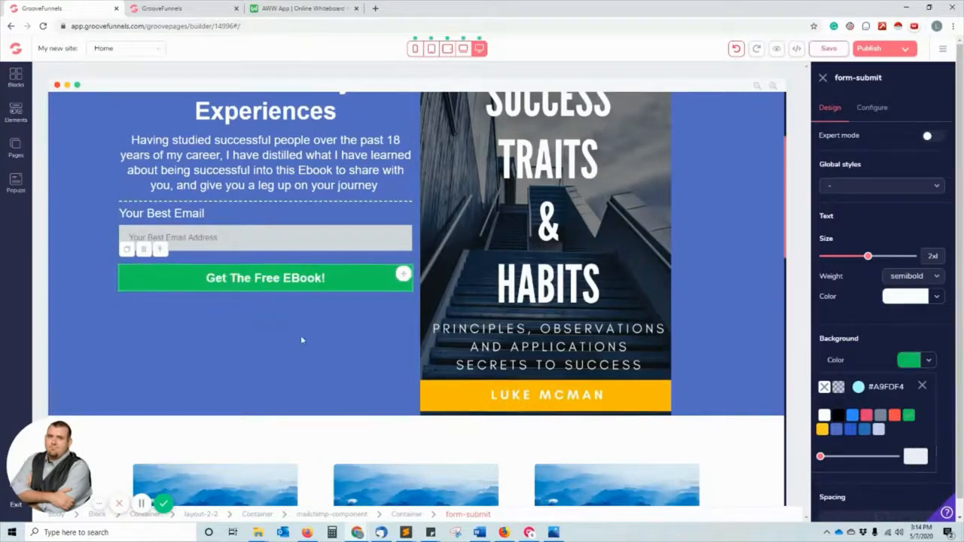
scroll(301, 335, "up", 2)
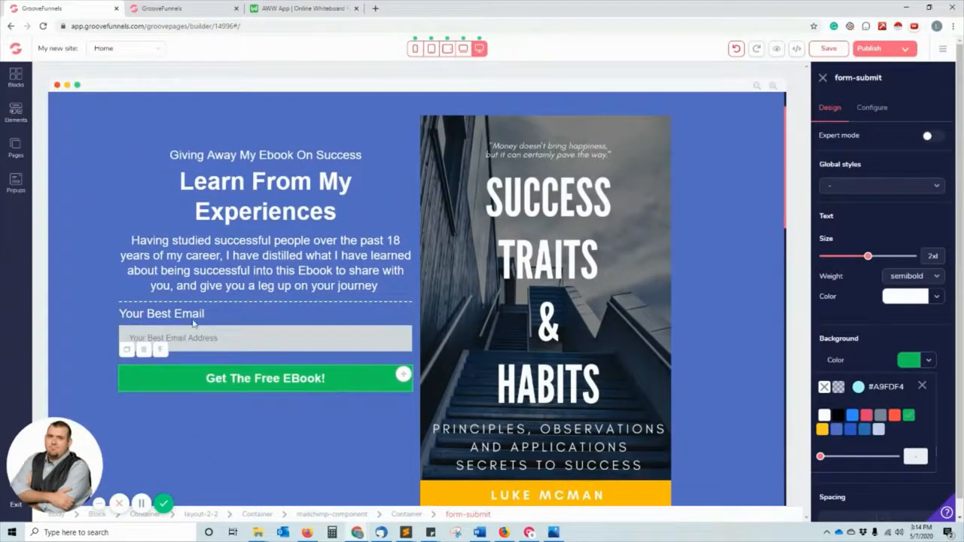
scroll(383, 221, "up", 1)
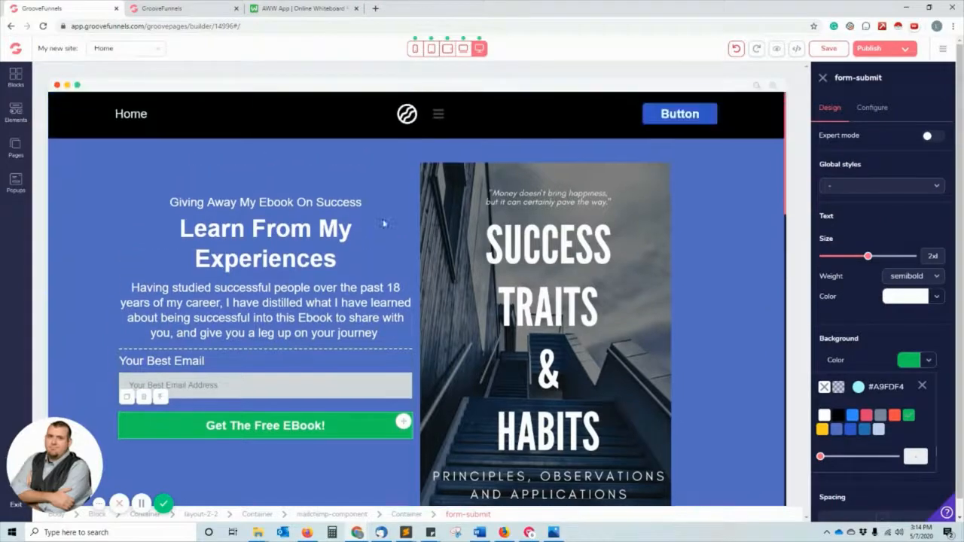
scroll(373, 249, "down", 5)
scroll(366, 279, "up", 5)
scroll(361, 296, "down", 3)
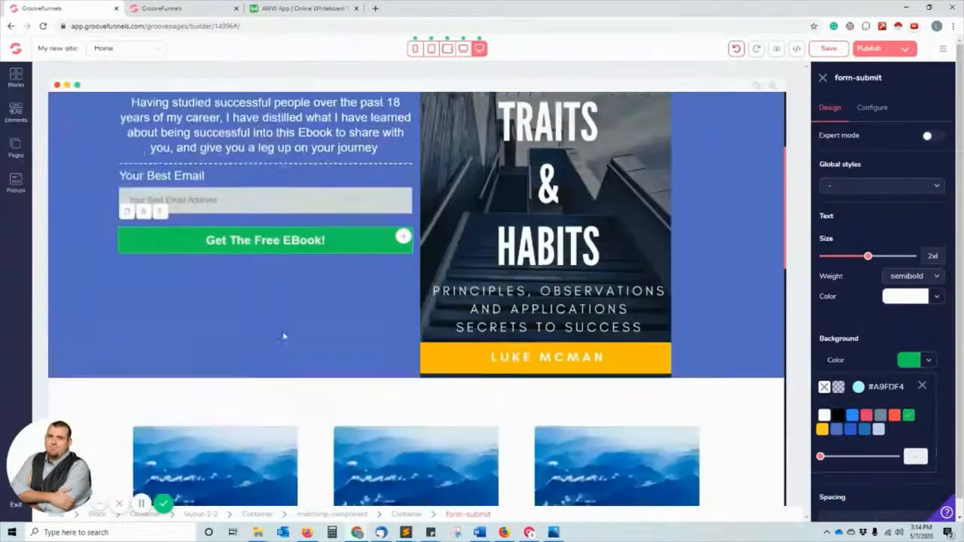
scroll(287, 331, "up", 3)
Delete the Home link and logo image from the header, confirming each.
left_click(135, 119)
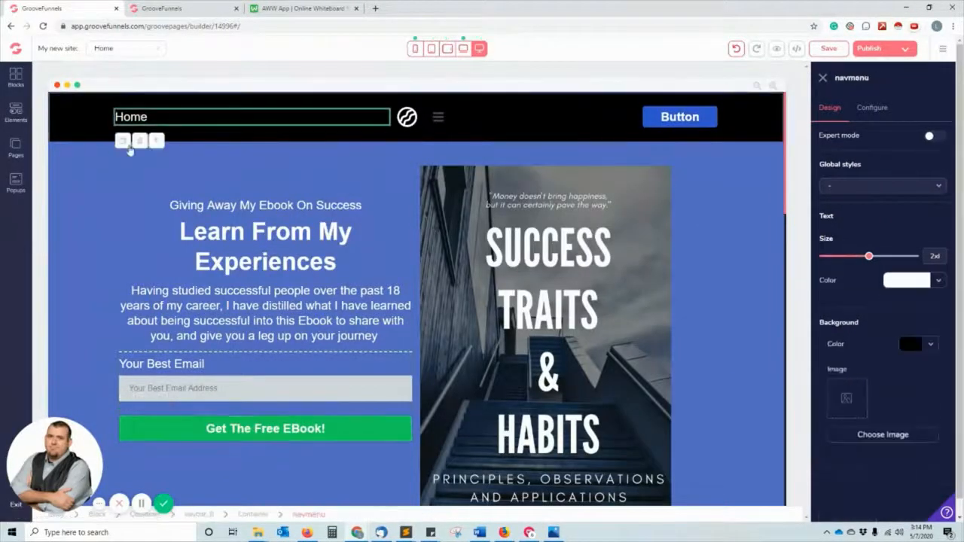
left_click(140, 140)
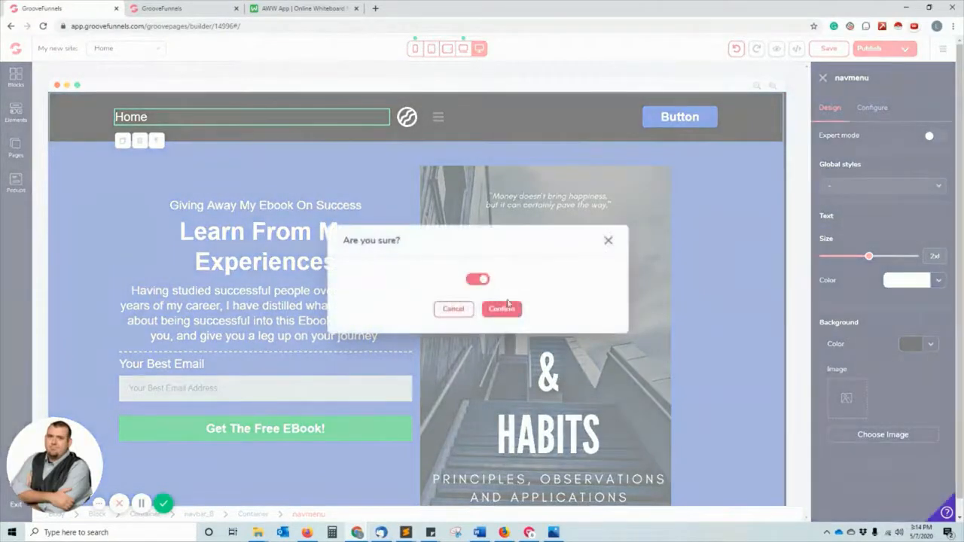
left_click(502, 309)
left_click(473, 117)
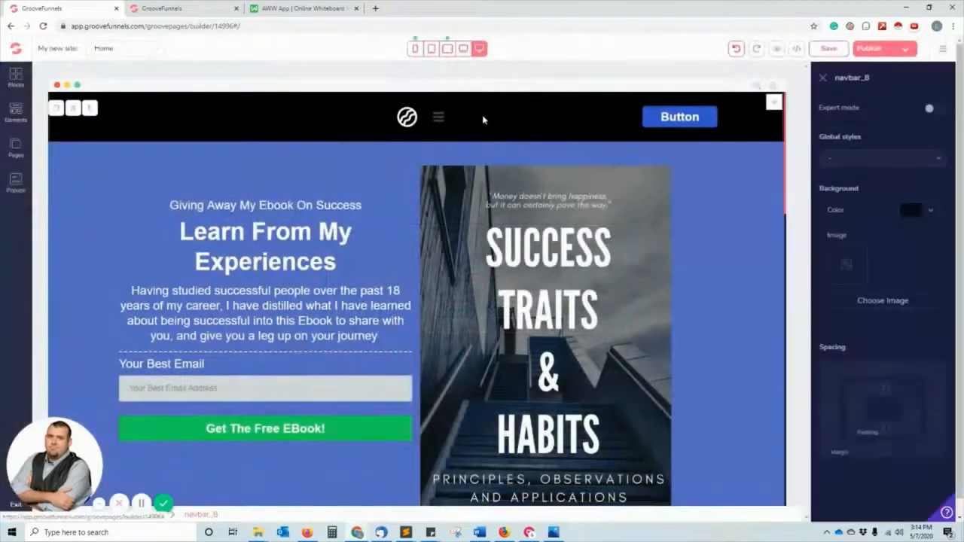
left_click(407, 117)
left_click(424, 145)
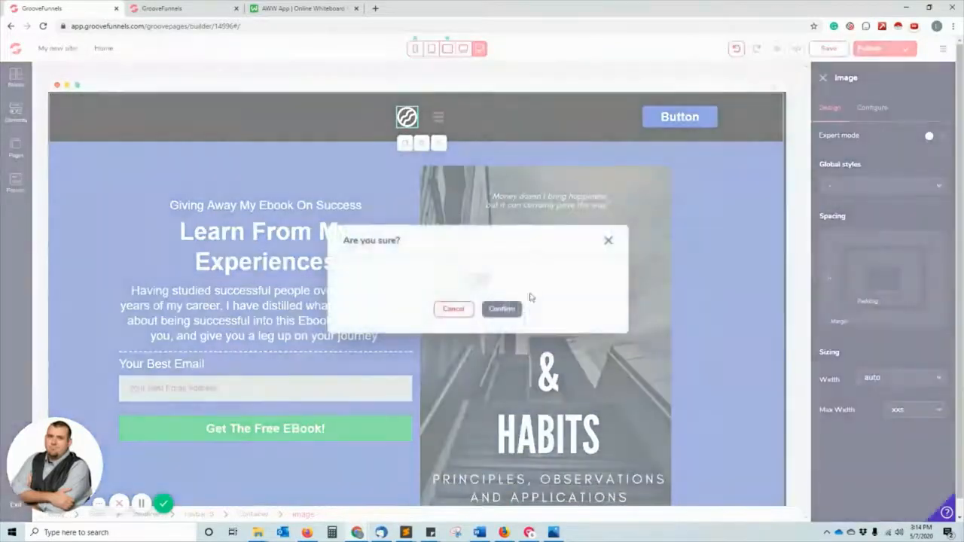
left_click(486, 282)
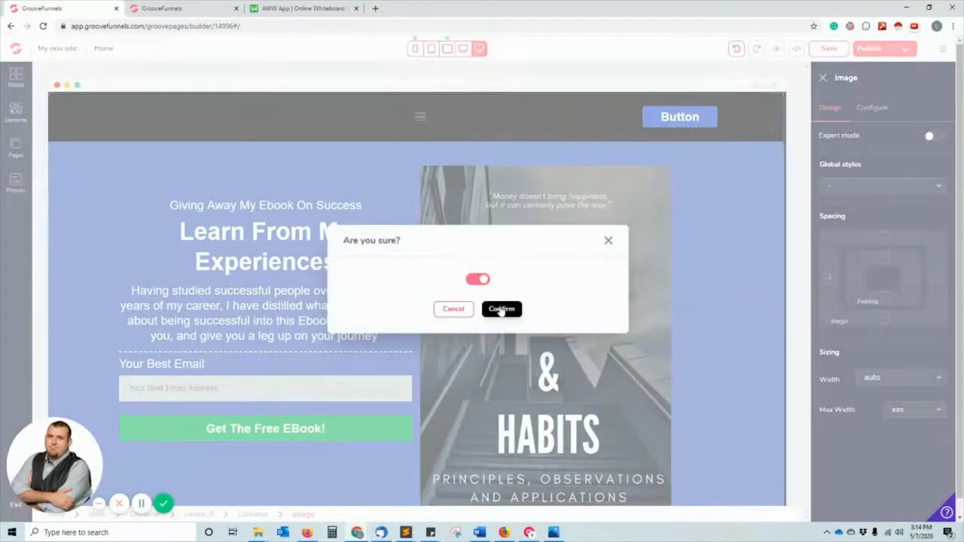
left_click(502, 309)
Delete the header's menu icon and Button, confirming each deletion.
left_click(432, 120)
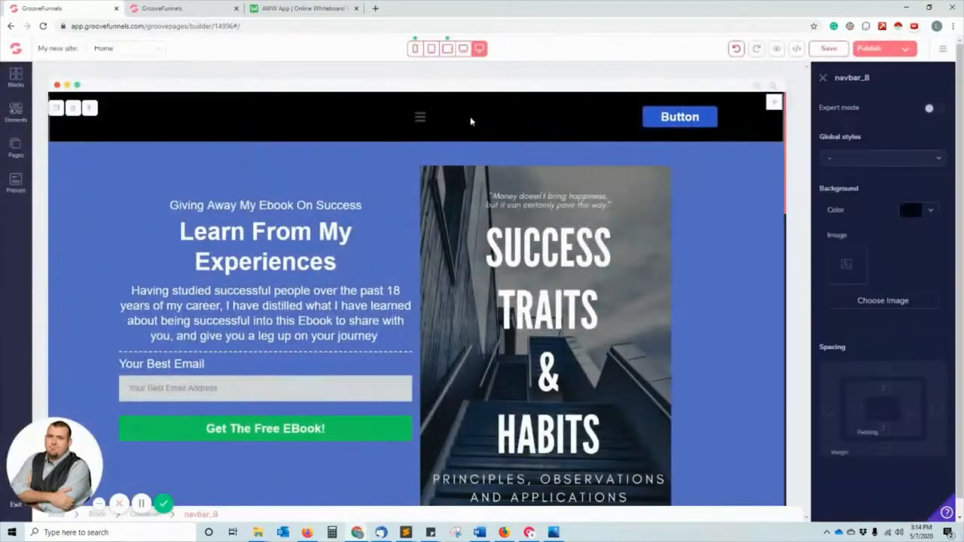
left_click(421, 117)
key("Delete")
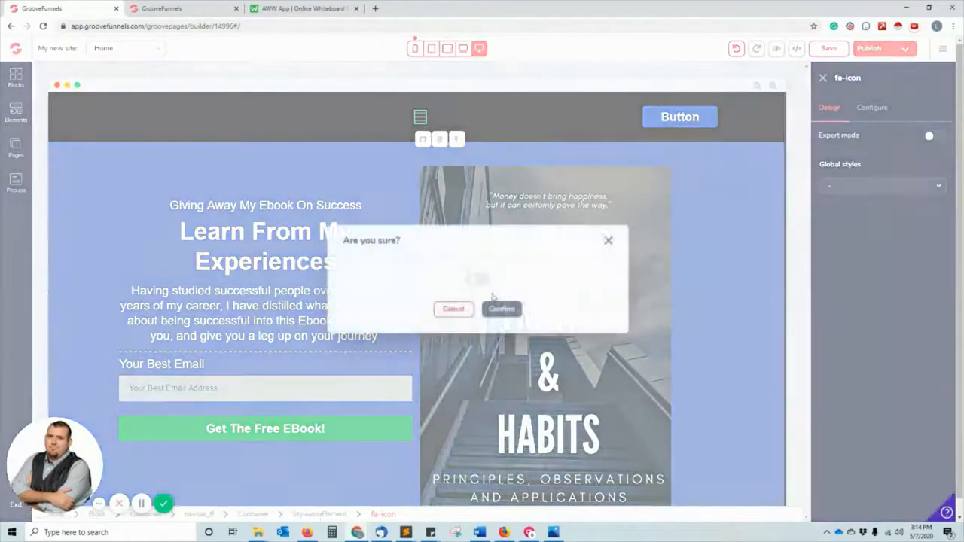
left_click(485, 281)
left_click(502, 309)
left_click(756, 116)
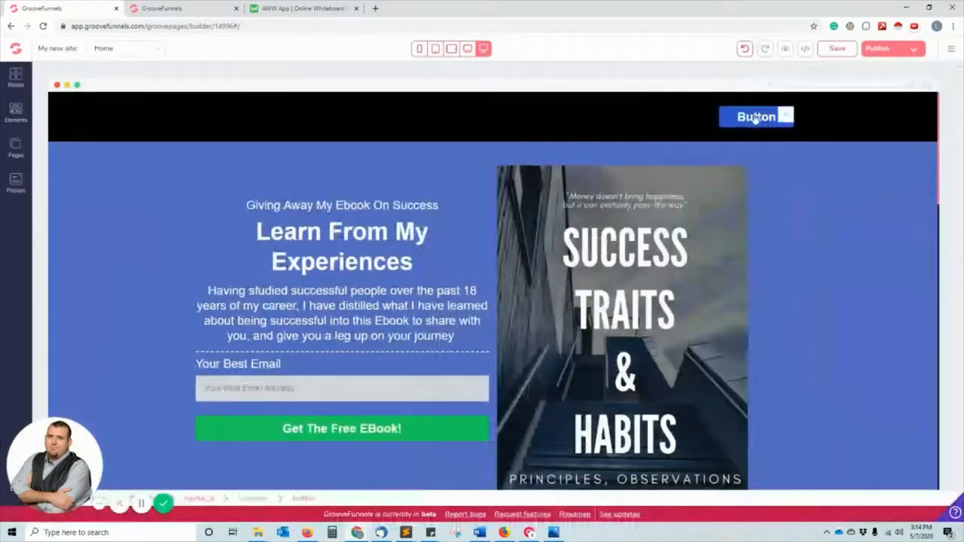
key("Delete")
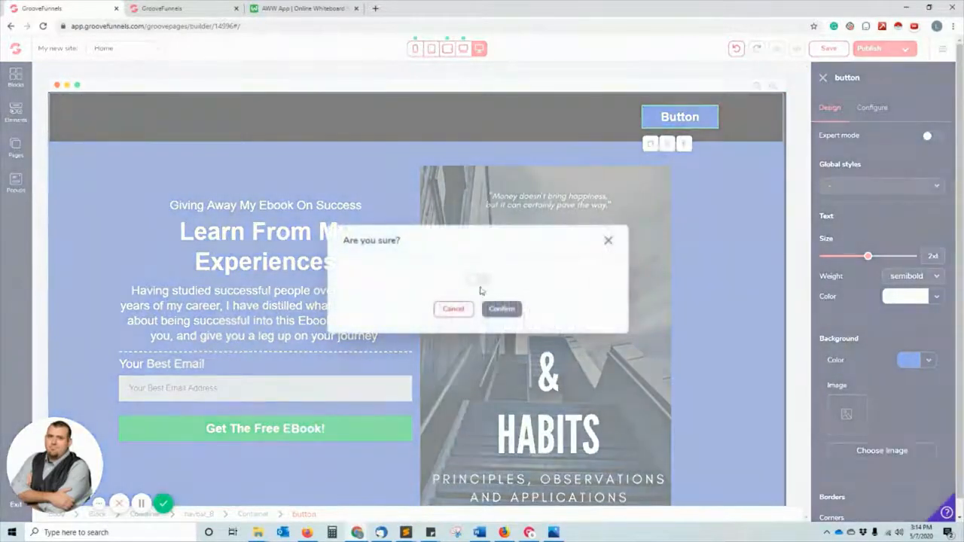
left_click(482, 280)
left_click(501, 309)
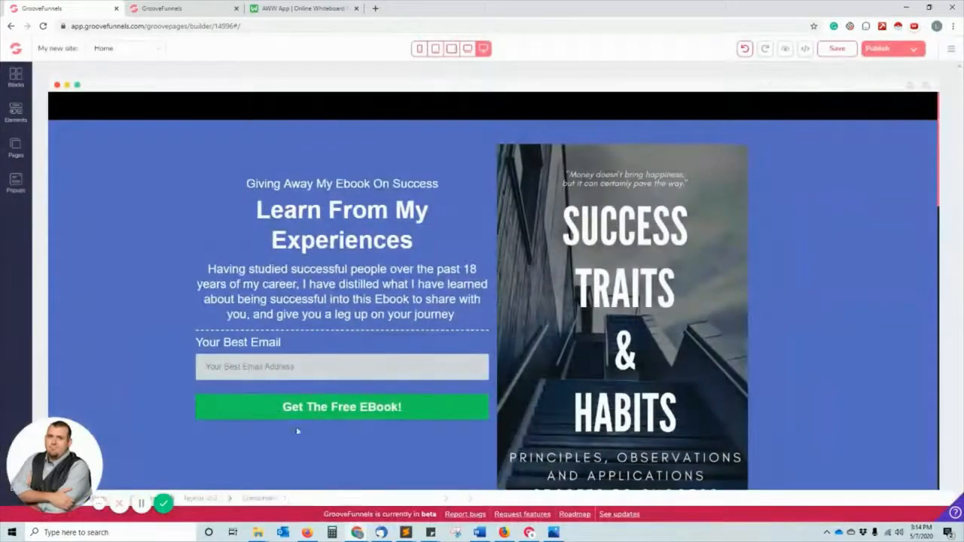
Drag a Paragraph element below the 'Get The Free EBook!' button and select its lorem ipsum text.
scroll(239, 355, "down", 2)
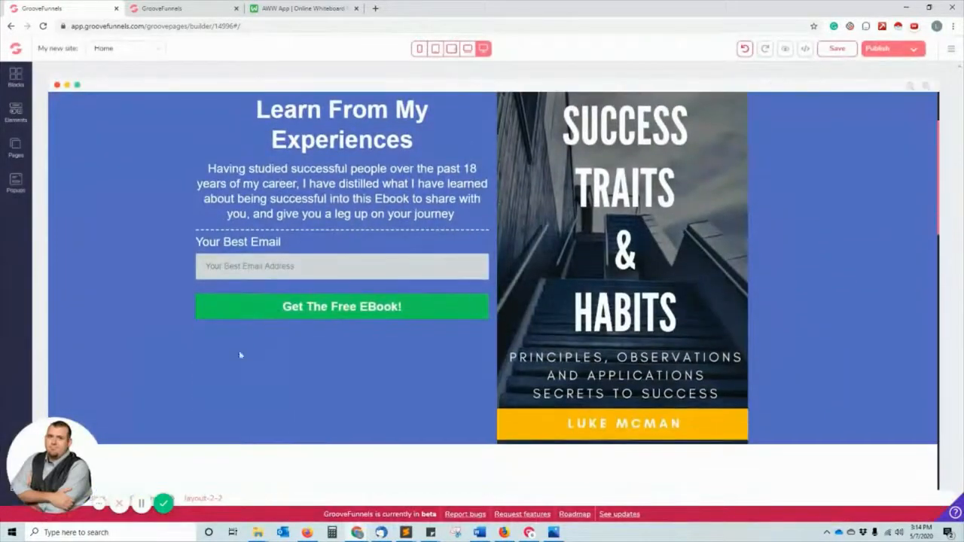
left_click(15, 113)
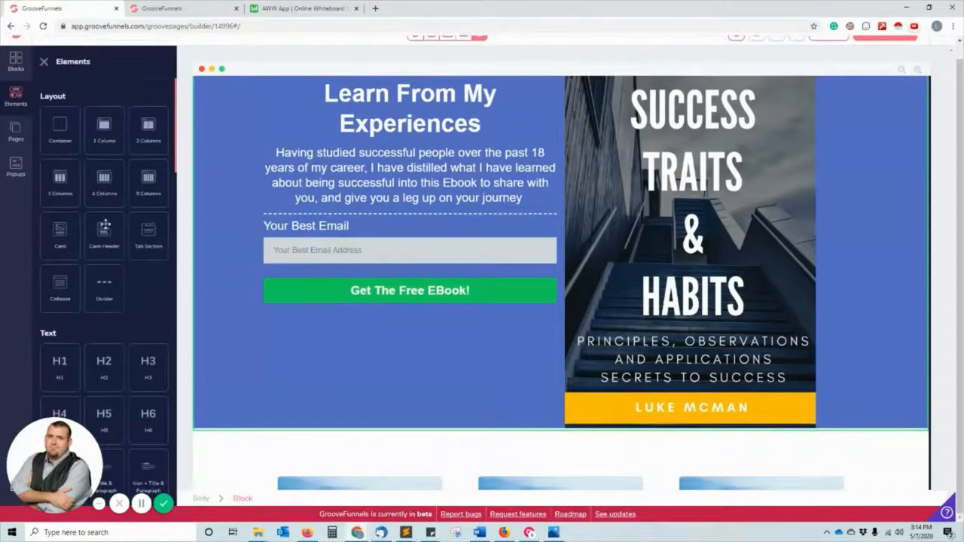
scroll(98, 276, "down", 3)
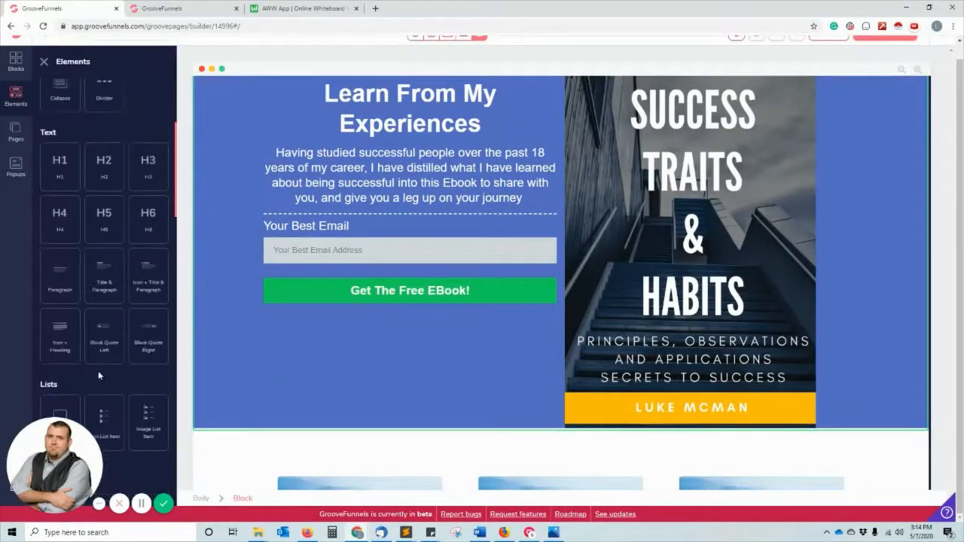
left_click_drag(68, 269, 439, 339)
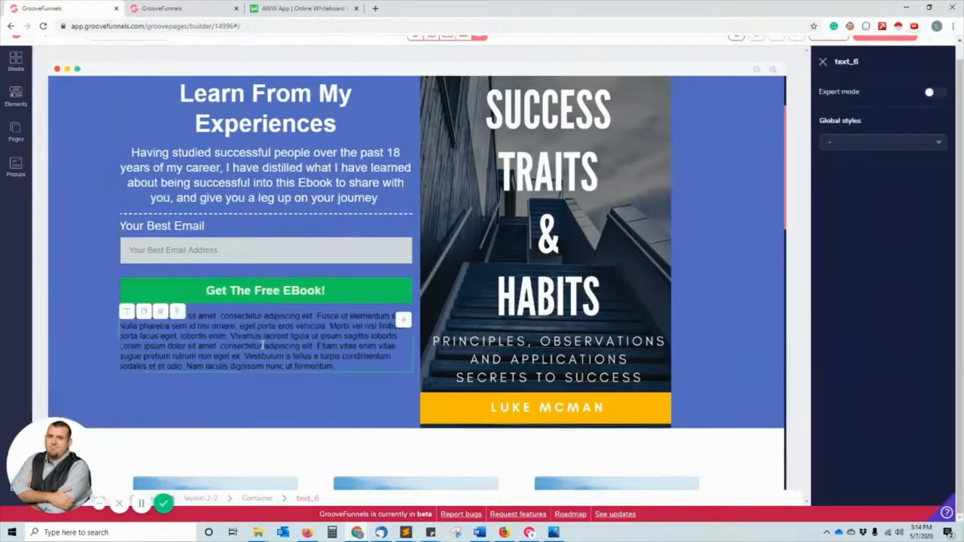
left_click(232, 354)
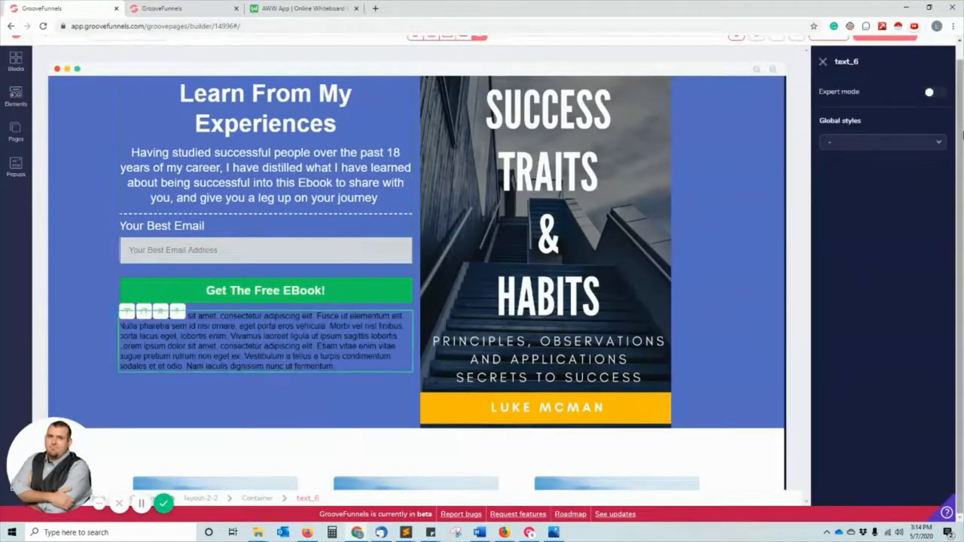
double_click(181, 348)
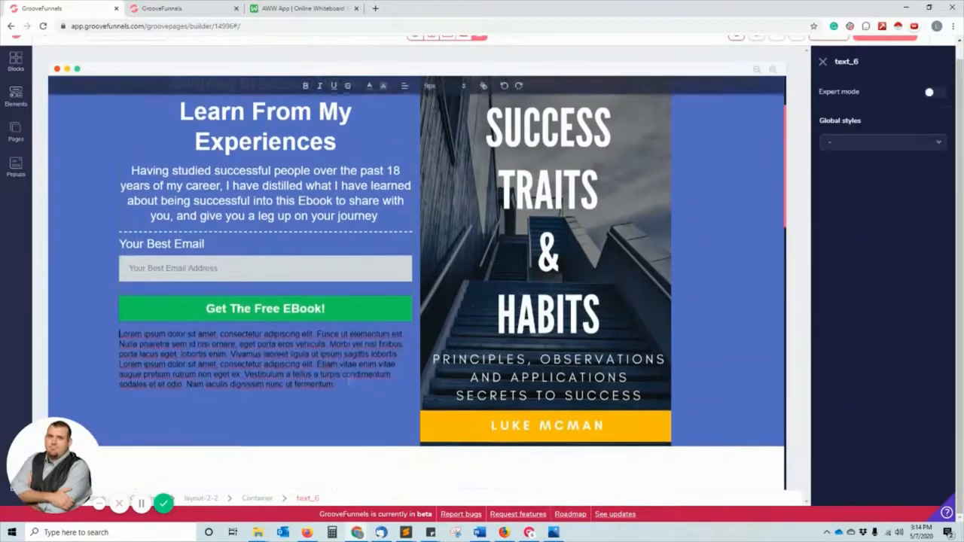
left_click_drag(343, 386, 119, 338)
left_click(217, 435)
left_click(335, 366)
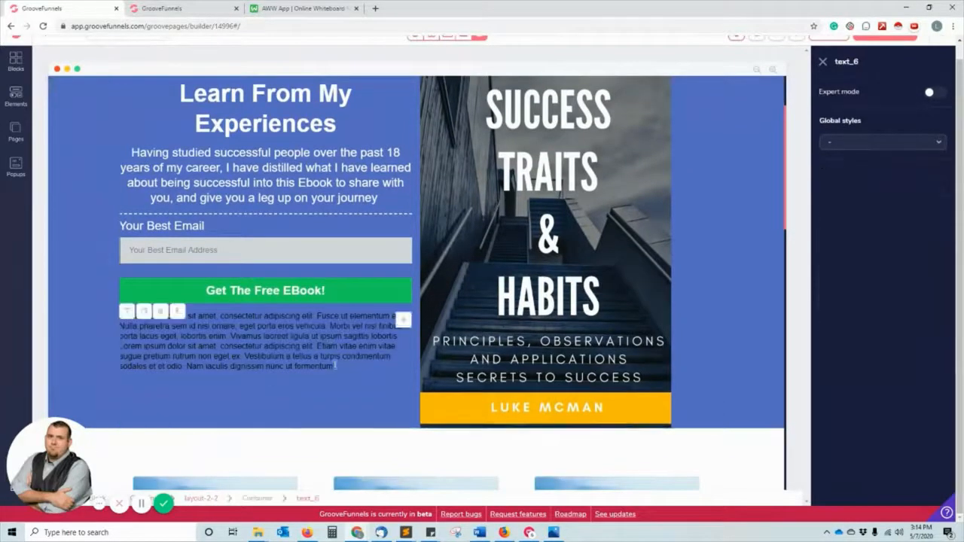
left_click_drag(335, 366, 195, 335)
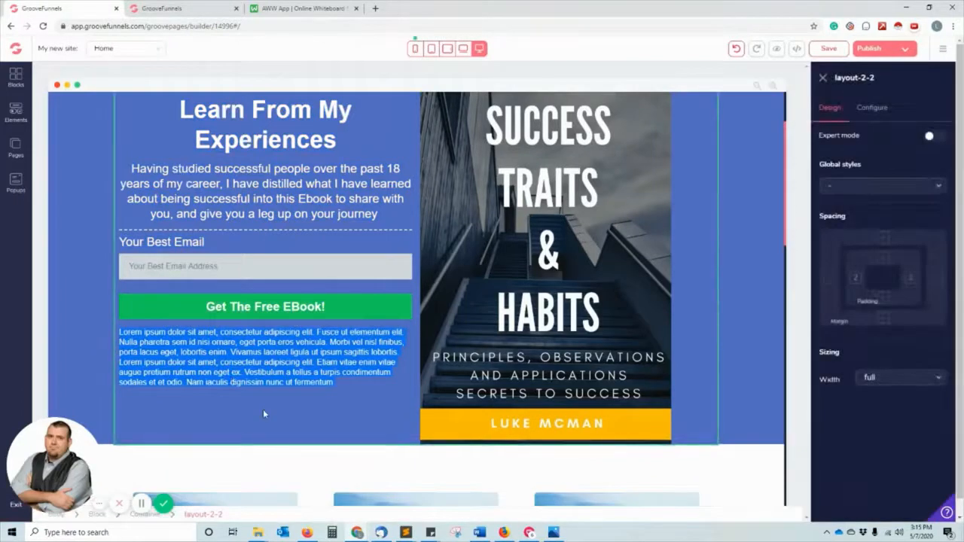
Set the layout's column gutter width to Large.
left_click(880, 110)
left_click(889, 156)
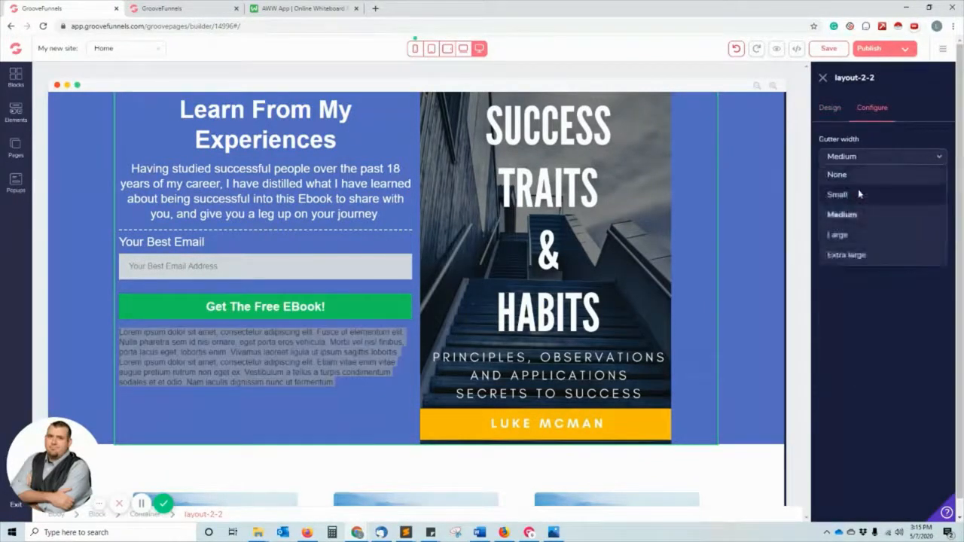
left_click(848, 235)
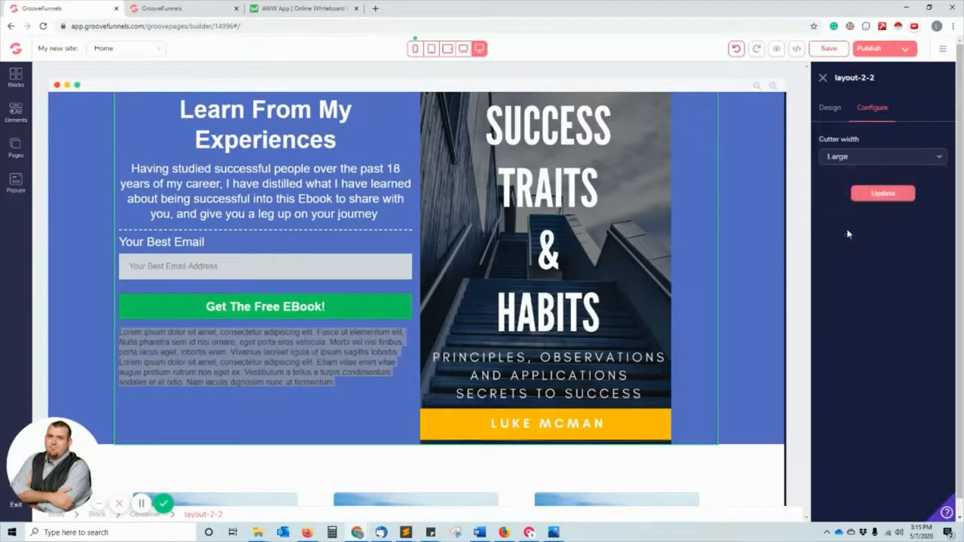
Enable Expert mode, make the paragraph text white, and begin editing the paragraph under the button.
left_click(831, 109)
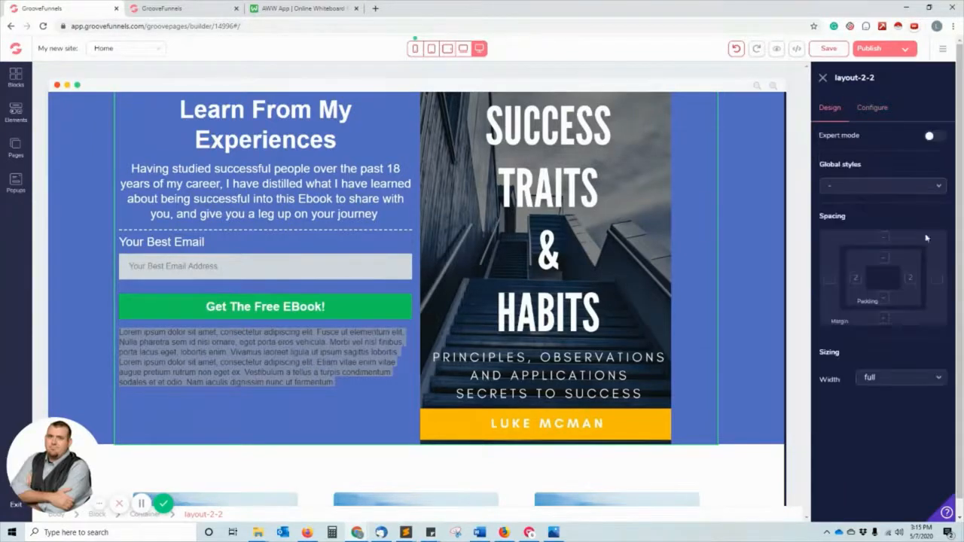
left_click(933, 137)
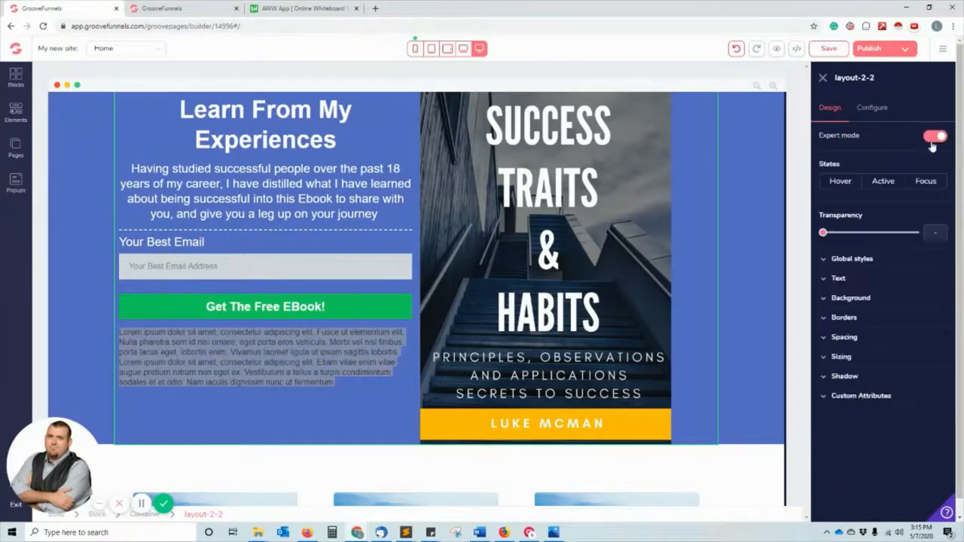
left_click(837, 278)
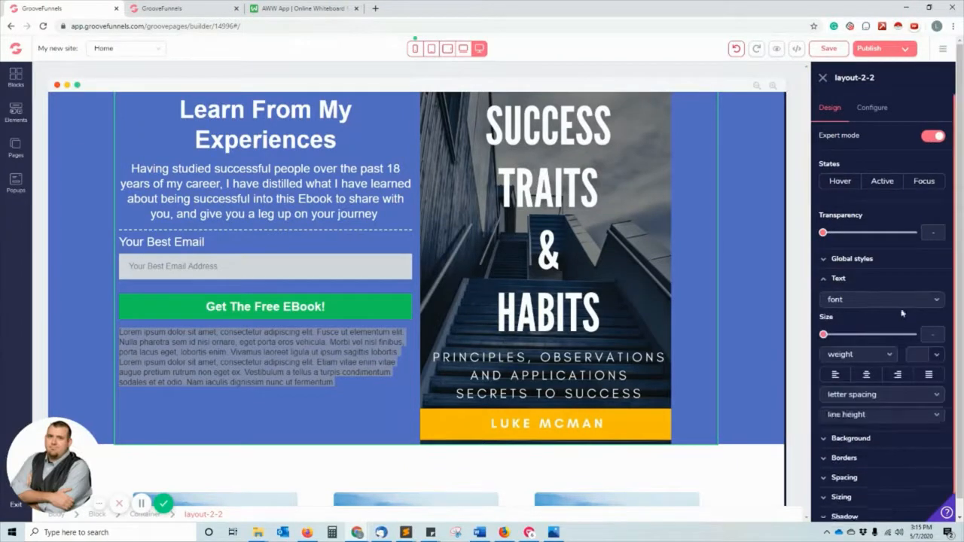
left_click(936, 355)
left_click(833, 409)
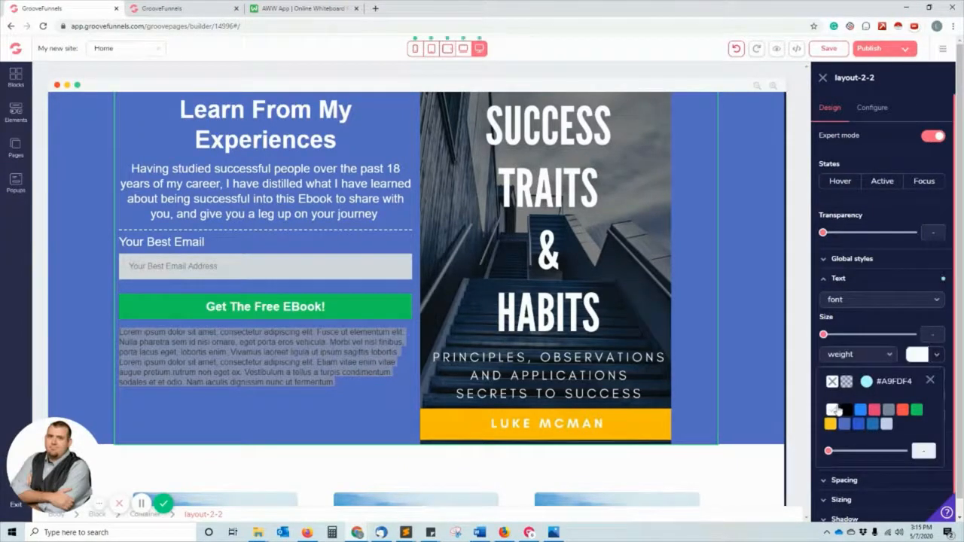
left_click(262, 364)
double_click(294, 364)
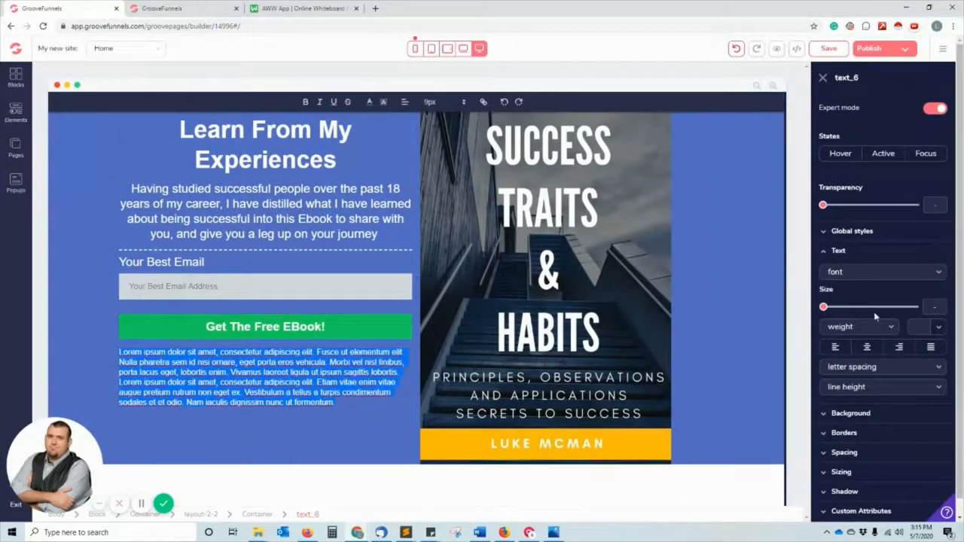
Shrink the paragraph text to xs and replace it with 'We promise not to spam you. By inputting your email…'.
left_click(825, 310)
left_click_drag(825, 309, 831, 310)
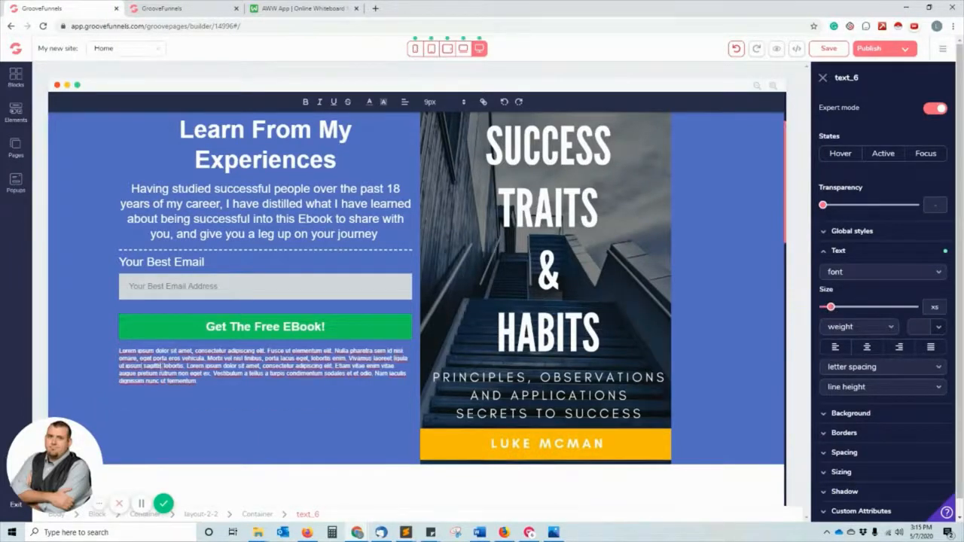
triple_click(160, 366)
type("We promise not to")
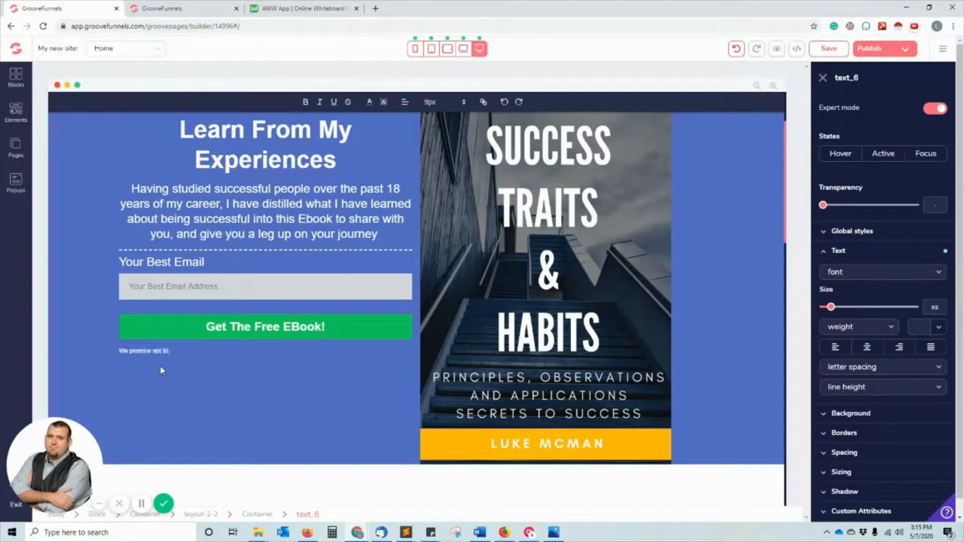
type(" spam you. ")
type("By")
type("nputting")
type(" your email fo")
type("ou")
type("ou agree to rece")
type("ive a")
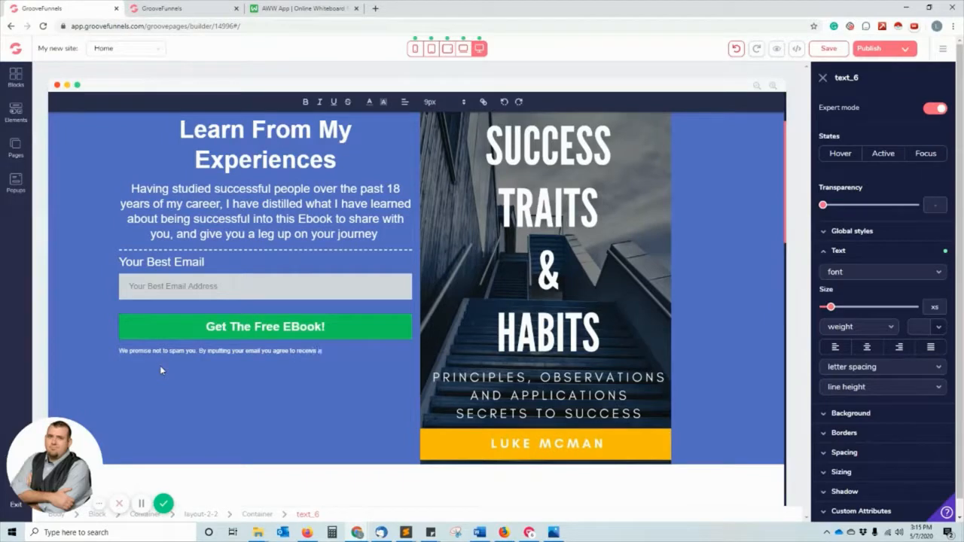
type("re marketing emails, with can")
Fix typos and continue the disclaimer, ending with 'You can unsubscribe anytime from any email you receive from us.'.
key("BackSpace")
key("BackSpace")
key("BackSpace")
key("BackSpace")
type("contain hi")
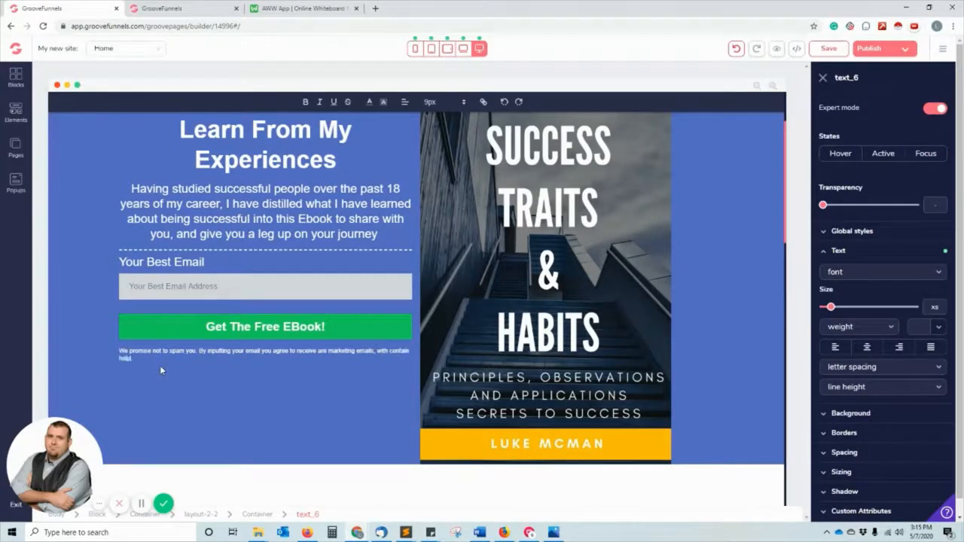
key("BackSpace")
type("information that may be helpful to your on your journ")
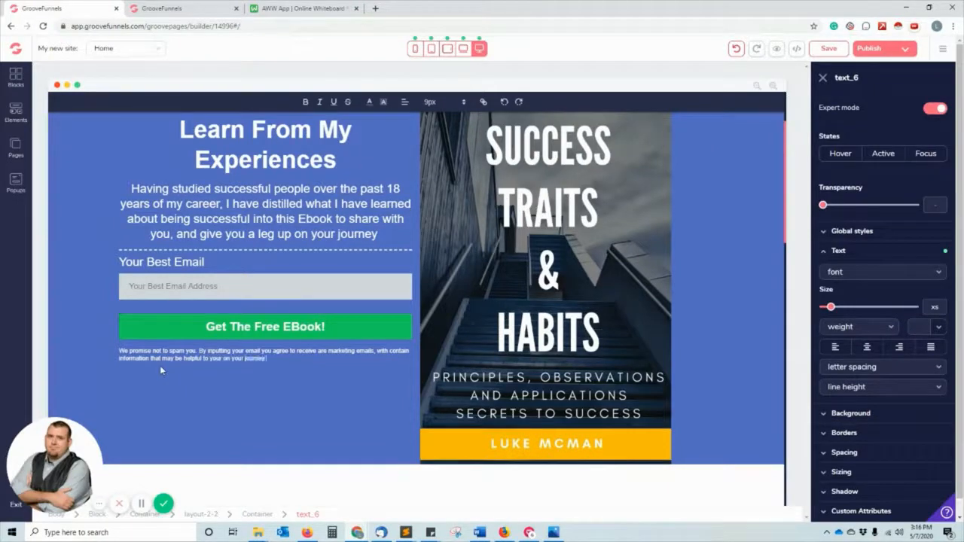
type("ey.  Some of the products and servi")
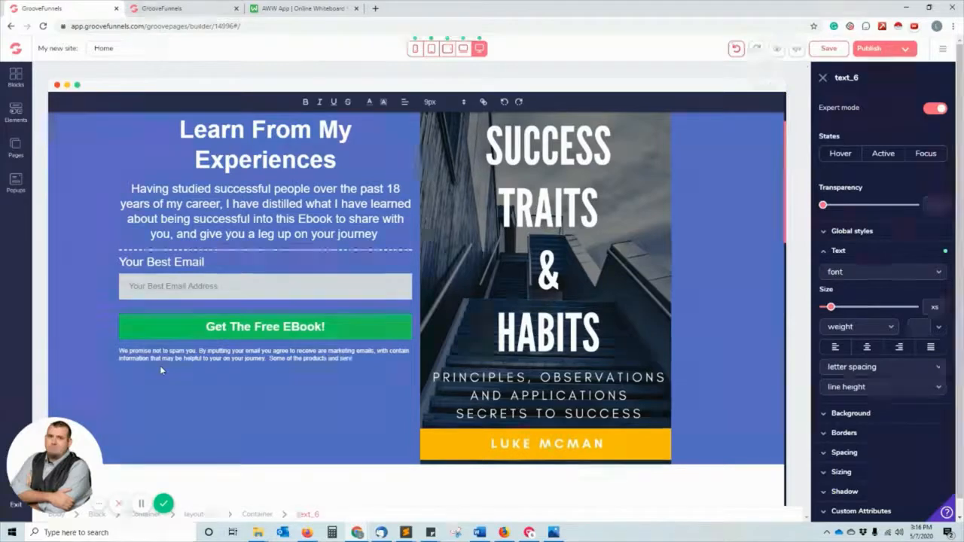
type("ces we speak ab")
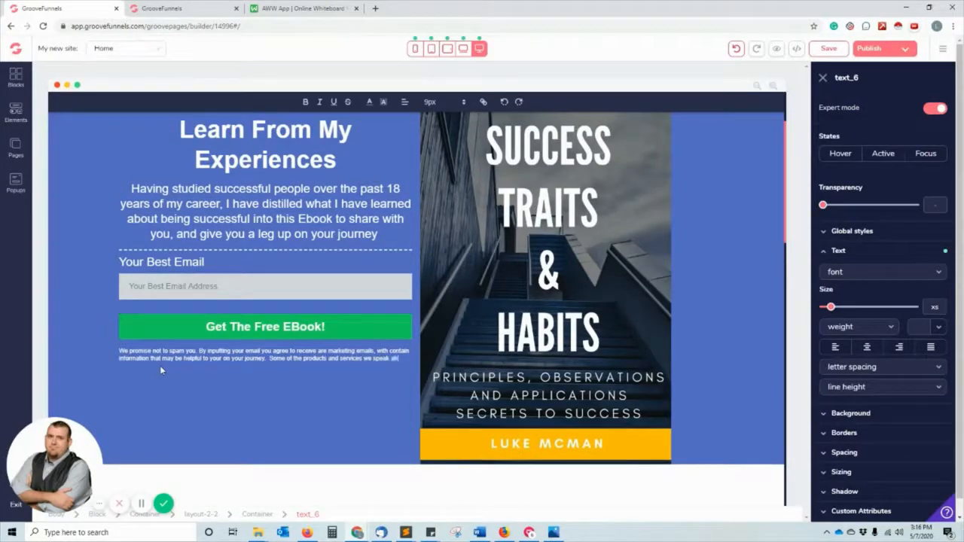
type("out, may earn us a")
type(" commission")
type(".  This")
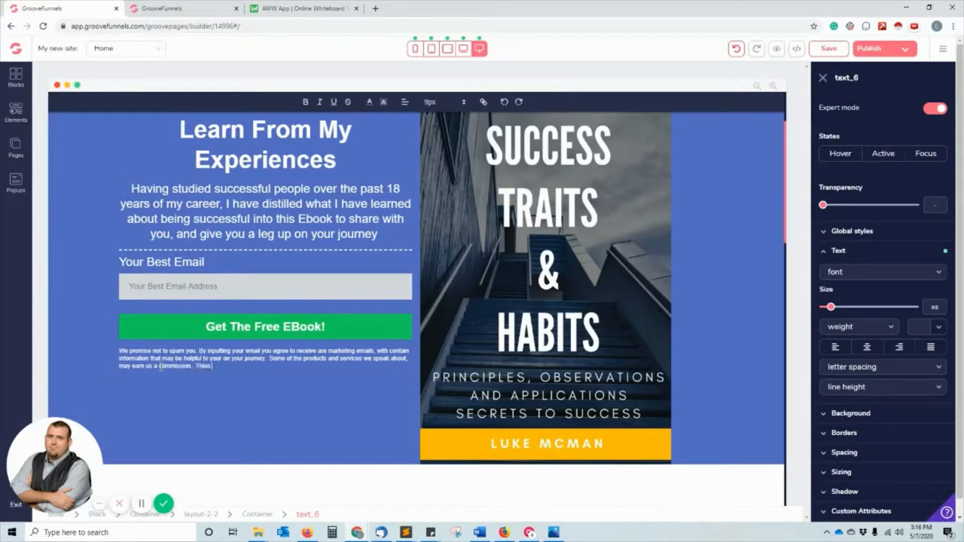
type(" is affil")
type(" all how we pay our bills.  Y")
type("ou can")
type(" unsub")
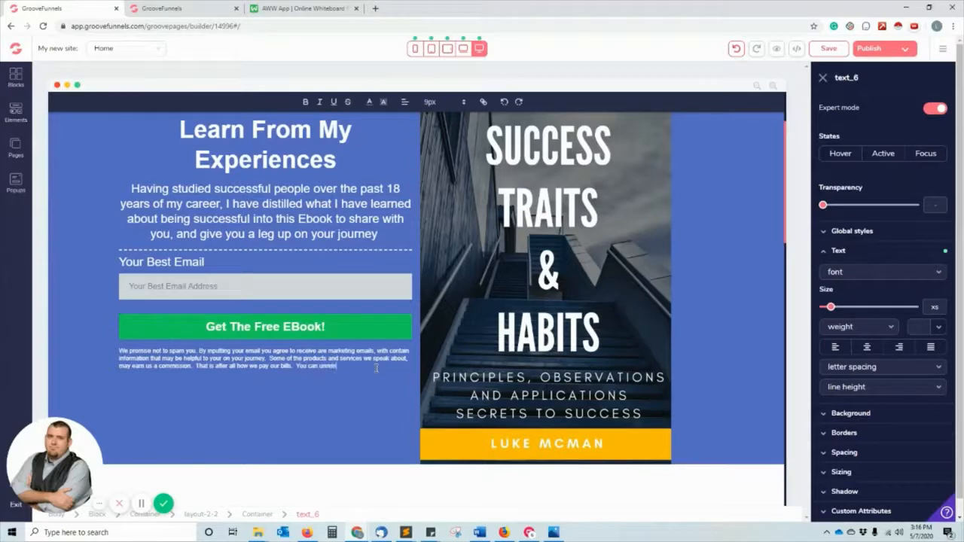
type("scribe anyo")
type("ime from any email you.")
type(" receive from us.")
scroll(347, 367, "down", 5)
scroll(346, 366, "up", 7)
scroll(346, 367, "down", 3)
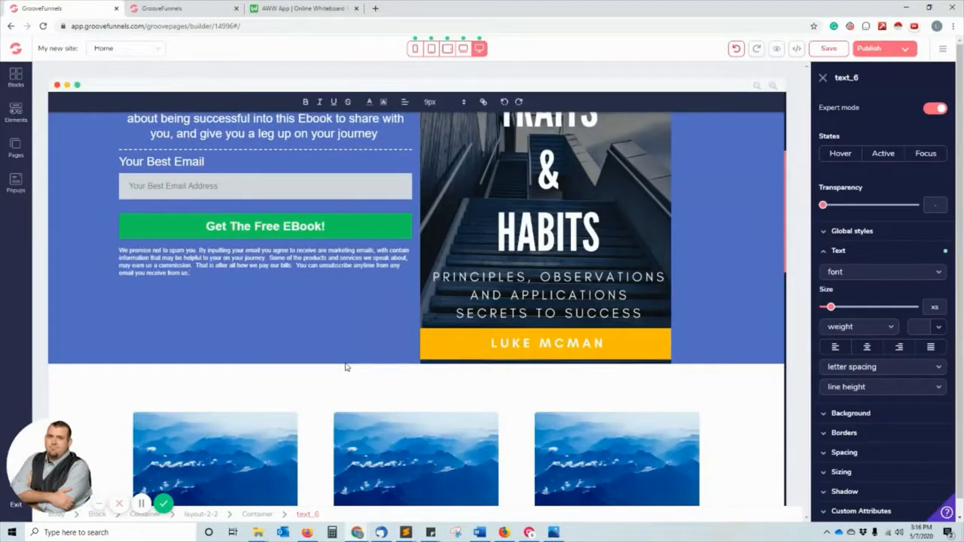
scroll(346, 367, "down", 3)
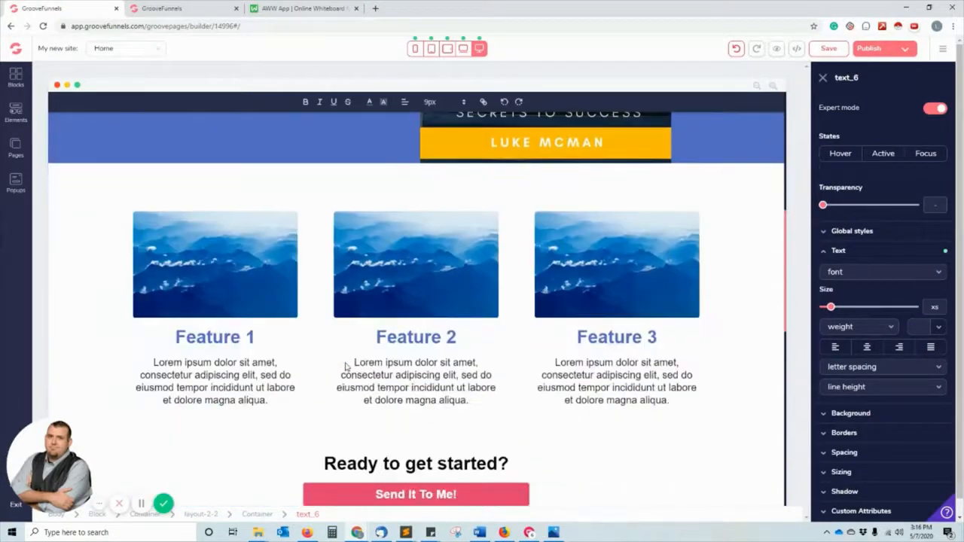
left_click(169, 282)
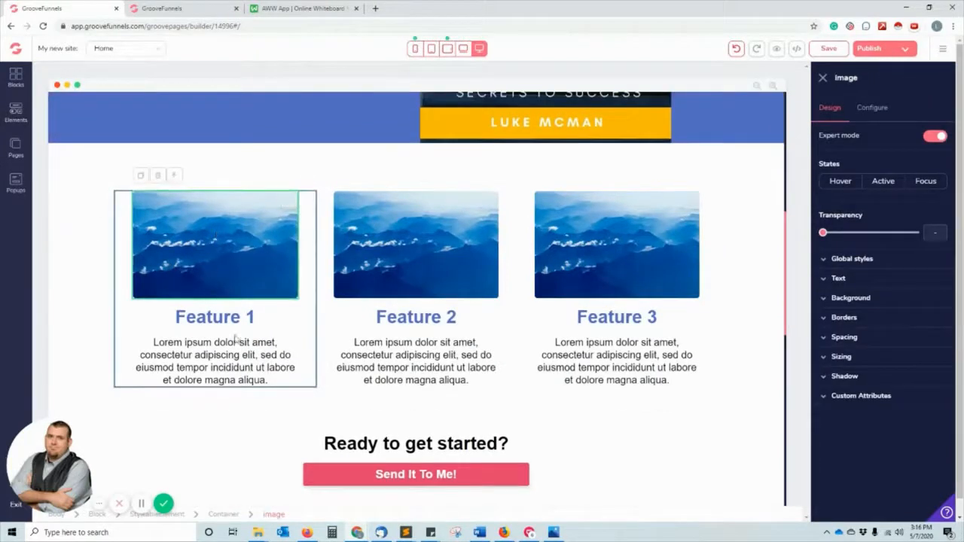
scroll(293, 354, "down", 6)
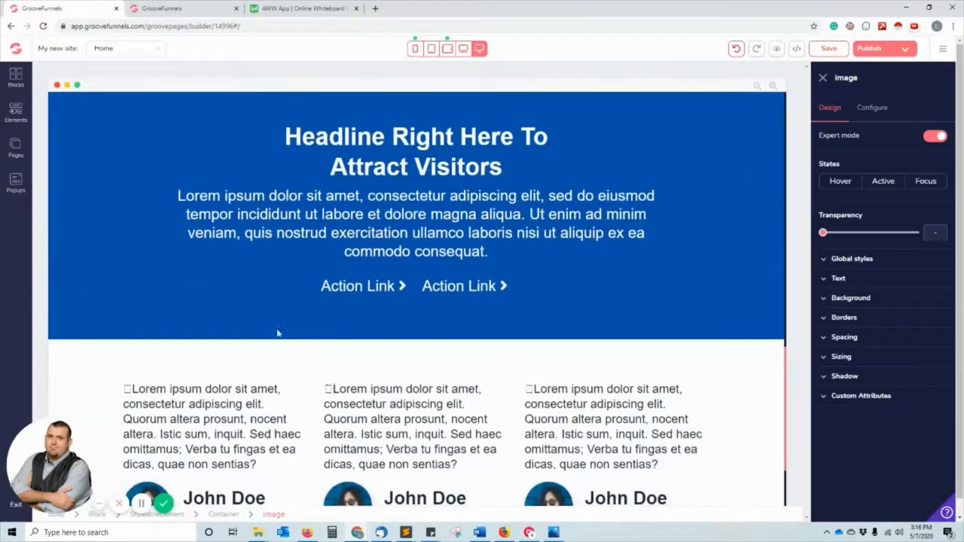
scroll(278, 334, "down", 2)
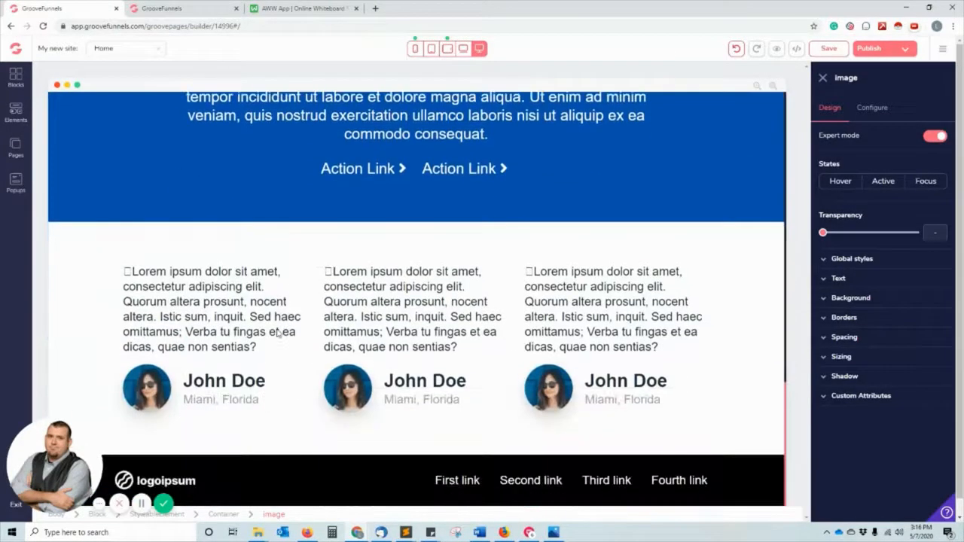
Delete the footer logo and the First footer link.
left_click(158, 482)
left_click(153, 458)
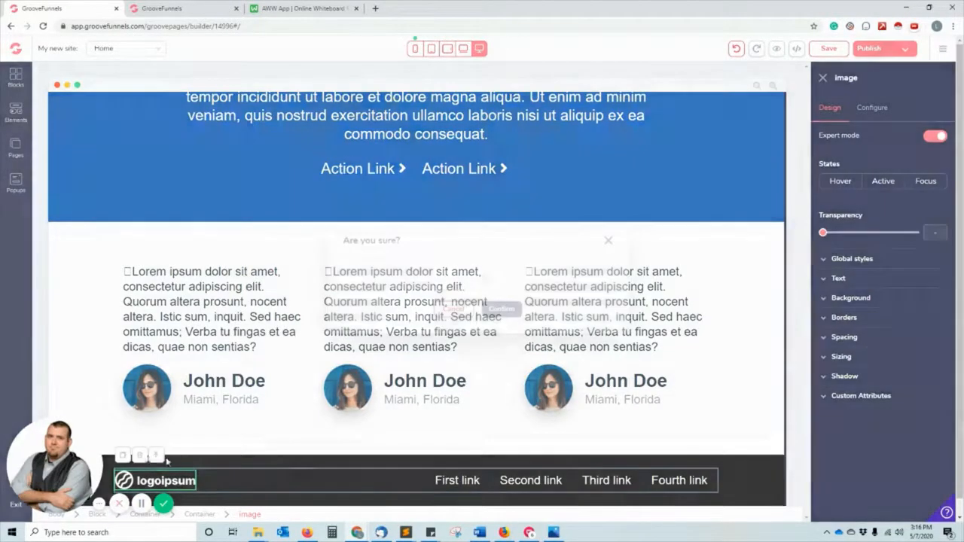
left_click(486, 319)
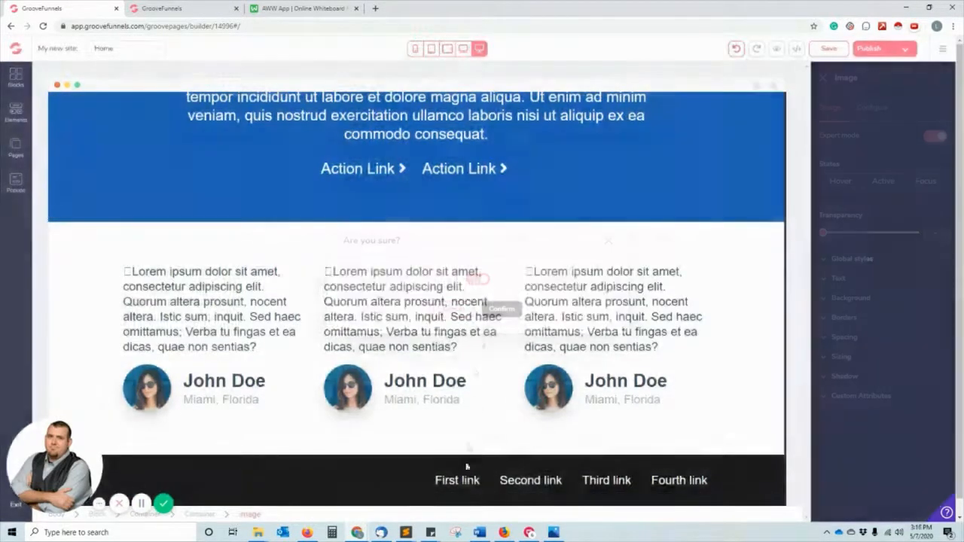
left_click(472, 485)
left_click(458, 452)
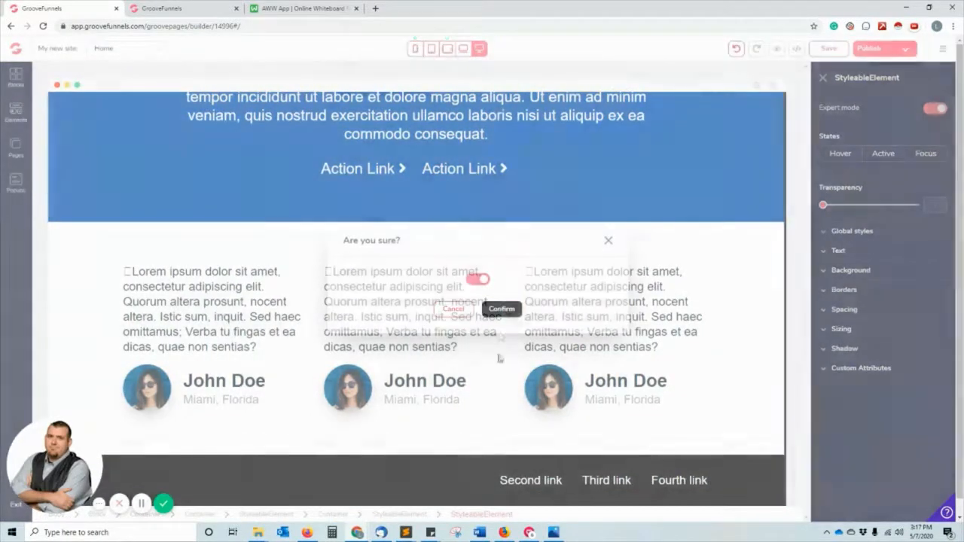
left_click(500, 309)
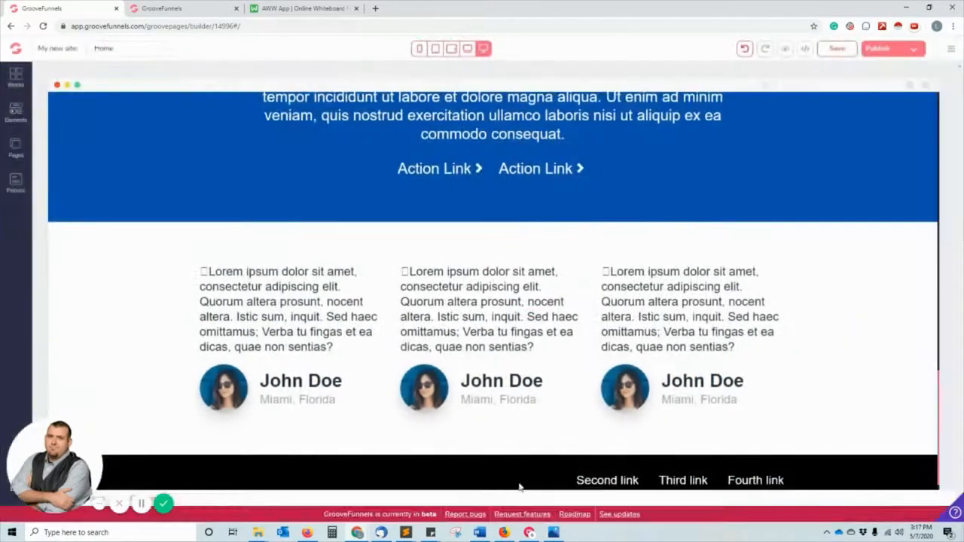
Delete the Second, Third and Fourth footer links.
left_click(531, 481)
left_click(525, 454)
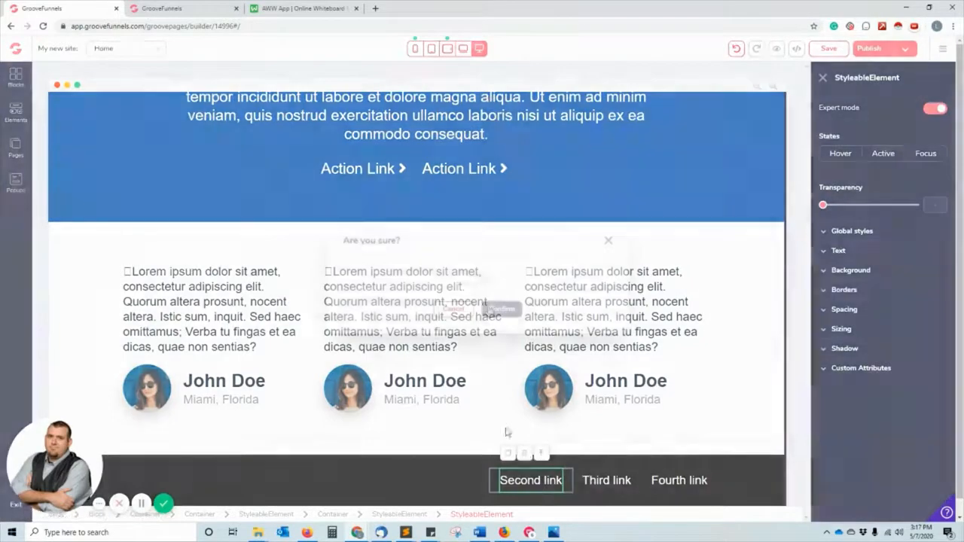
left_click(479, 279)
left_click(501, 309)
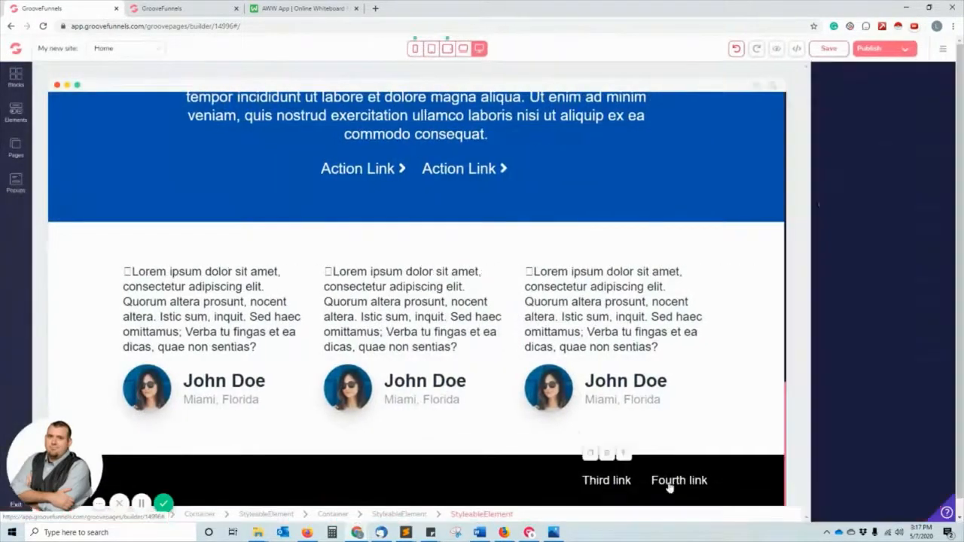
left_click(606, 481)
left_click(613, 456)
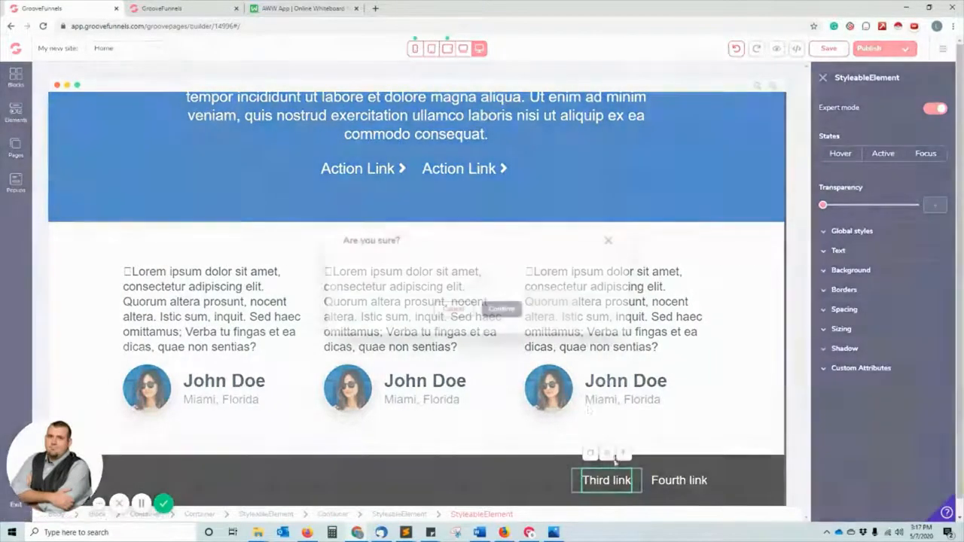
left_click(479, 278)
left_click(501, 309)
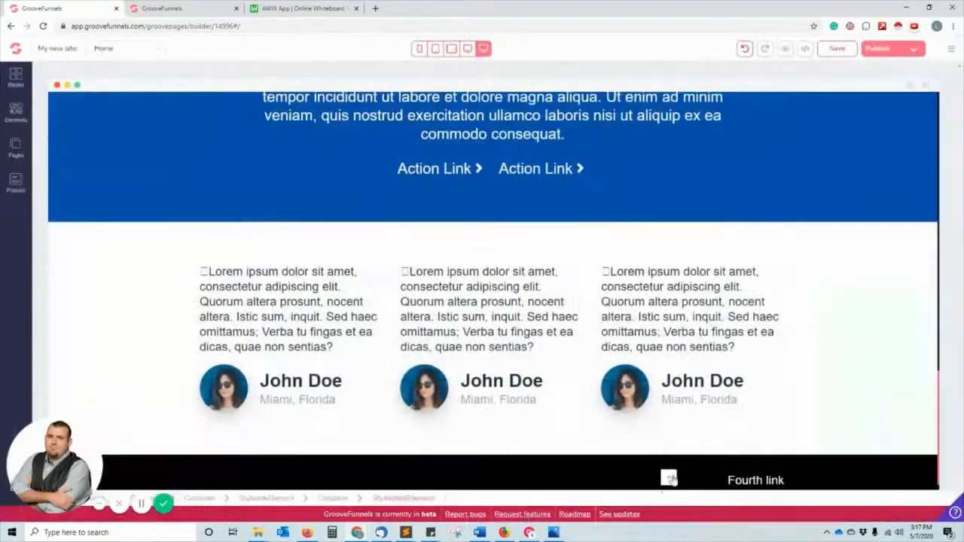
left_click(680, 480)
left_click(675, 454)
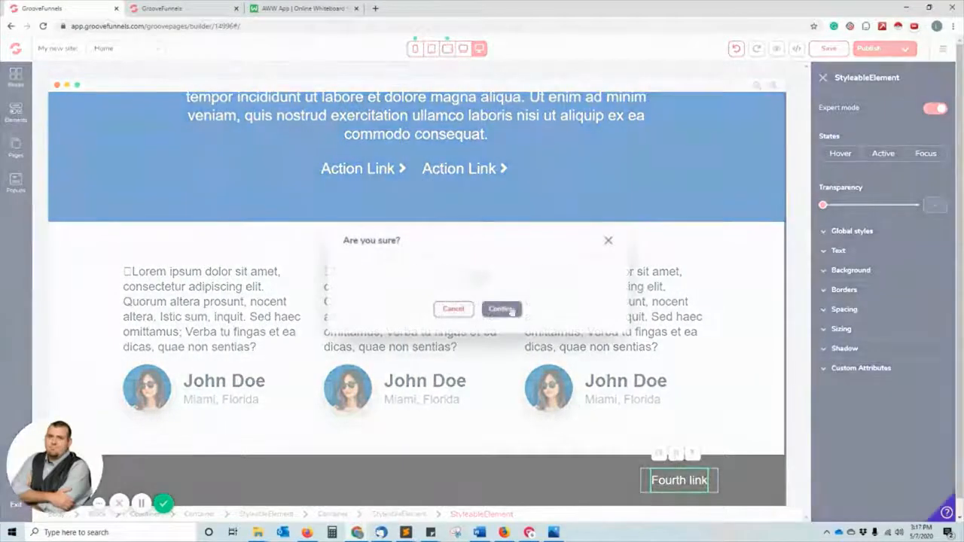
left_click(479, 278)
left_click(501, 309)
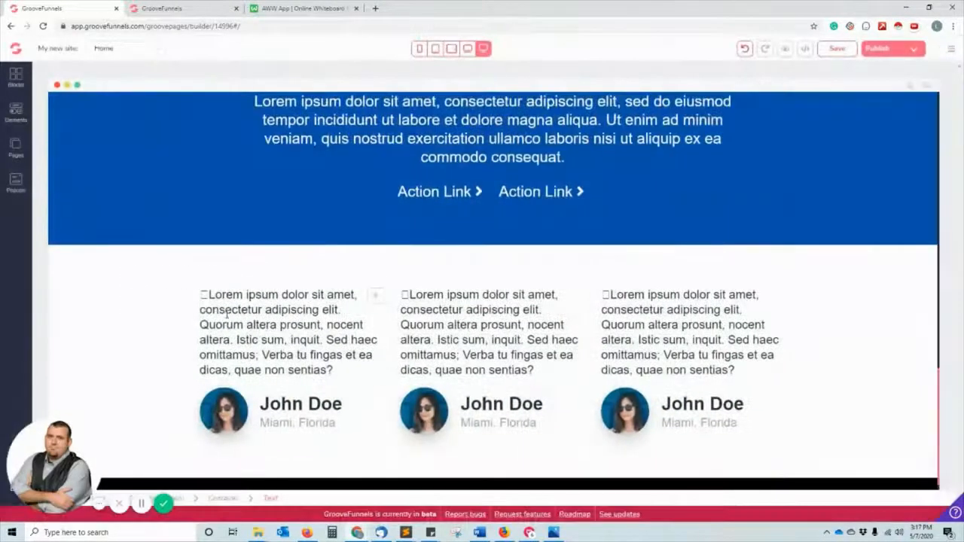
Delete the first testimonial quote, then remove the whole testimonials section.
left_click(226, 314)
left_click(181, 271)
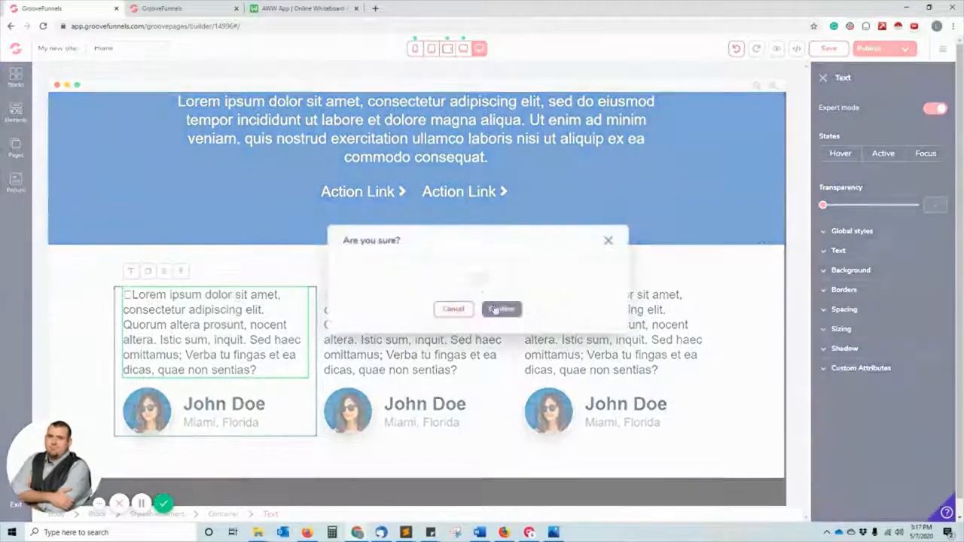
left_click(478, 278)
left_click(501, 309)
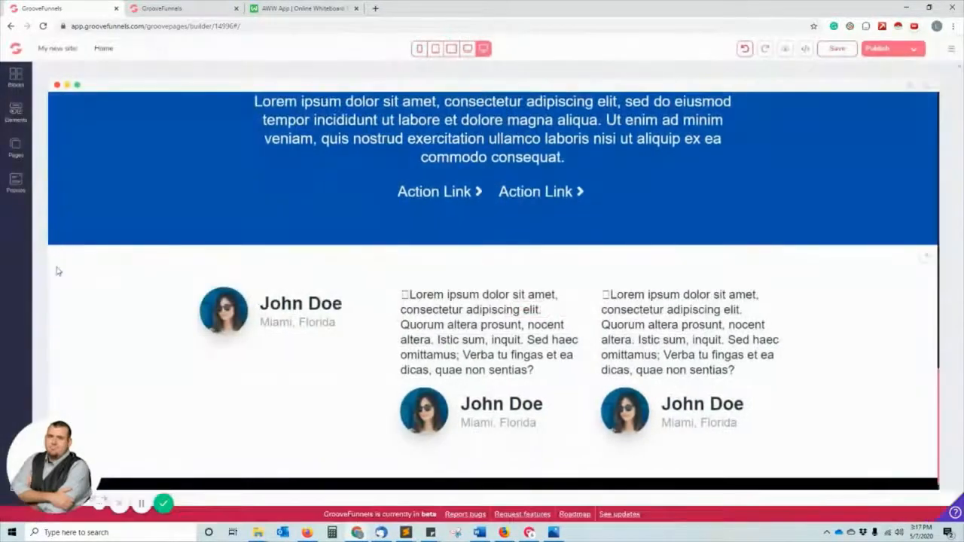
left_click(56, 271)
left_click(106, 228)
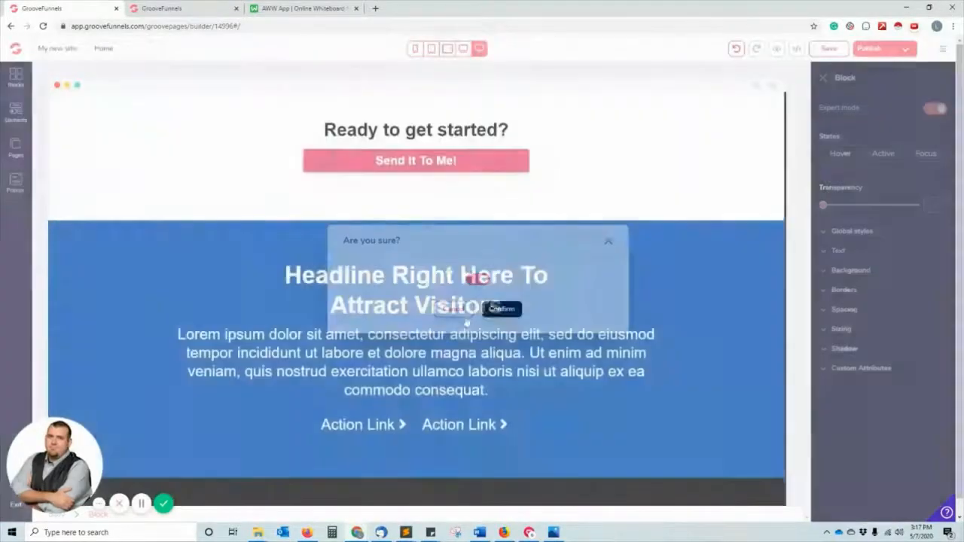
left_click(500, 309)
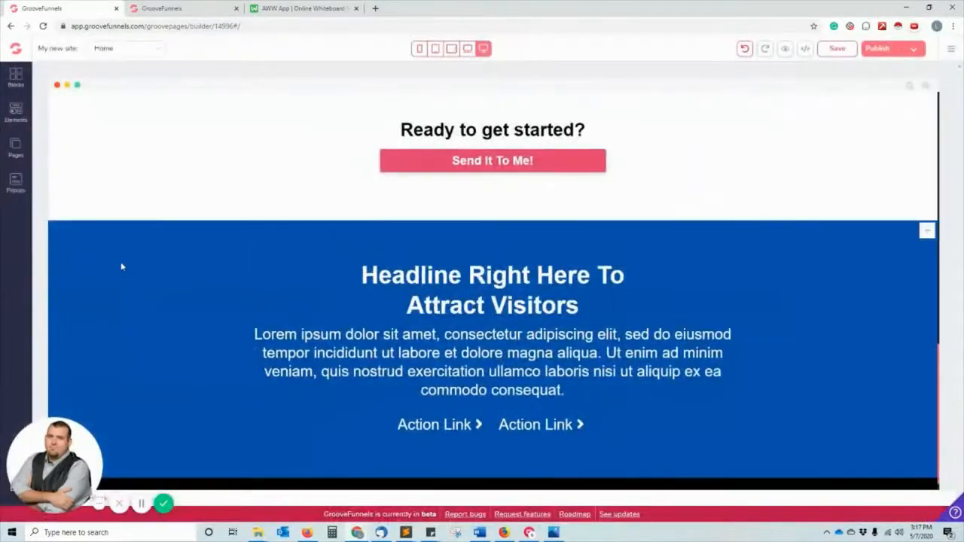
Delete the blue 'Headline Right Here To Attract Visitors' section.
left_click(106, 204)
left_click(478, 279)
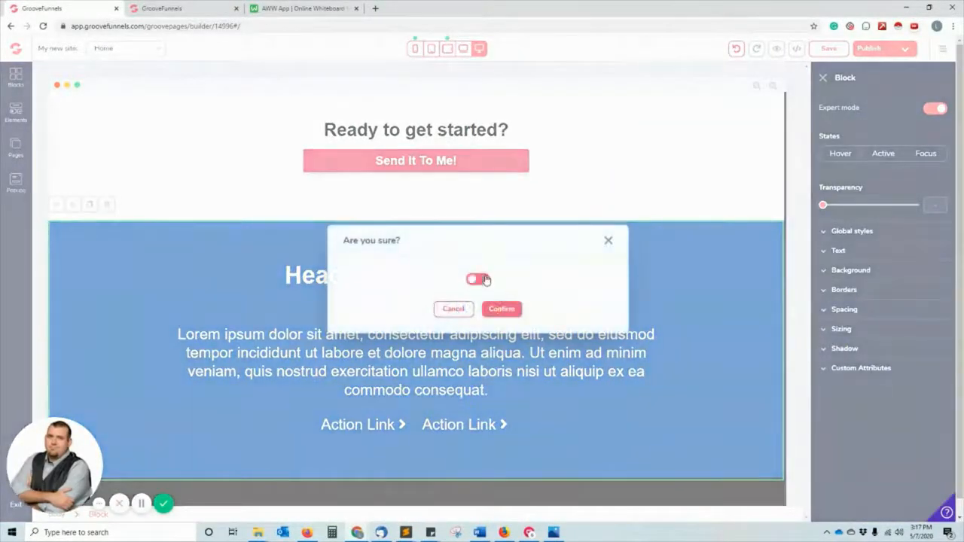
left_click(500, 308)
scroll(493, 323, "up", 3)
scroll(493, 322, "down", 3)
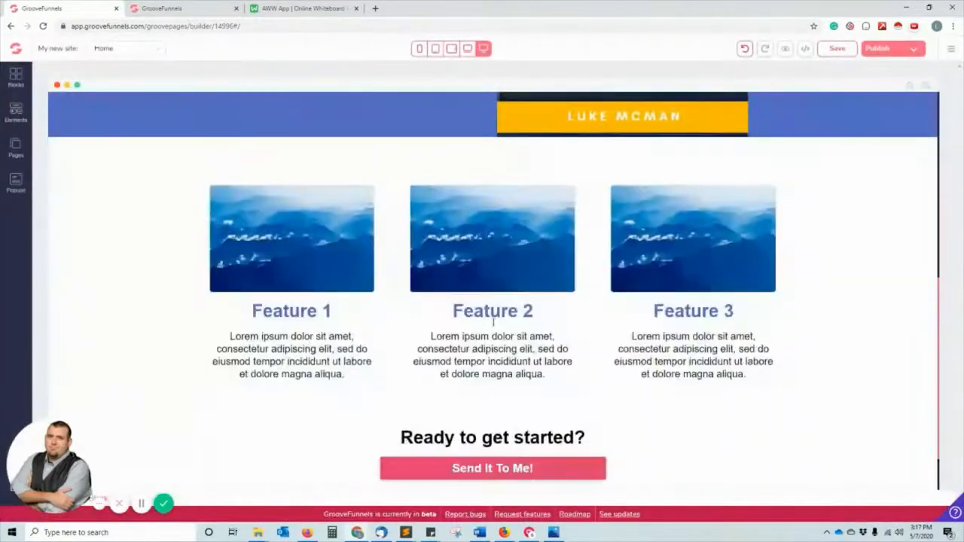
scroll(494, 322, "up", 5)
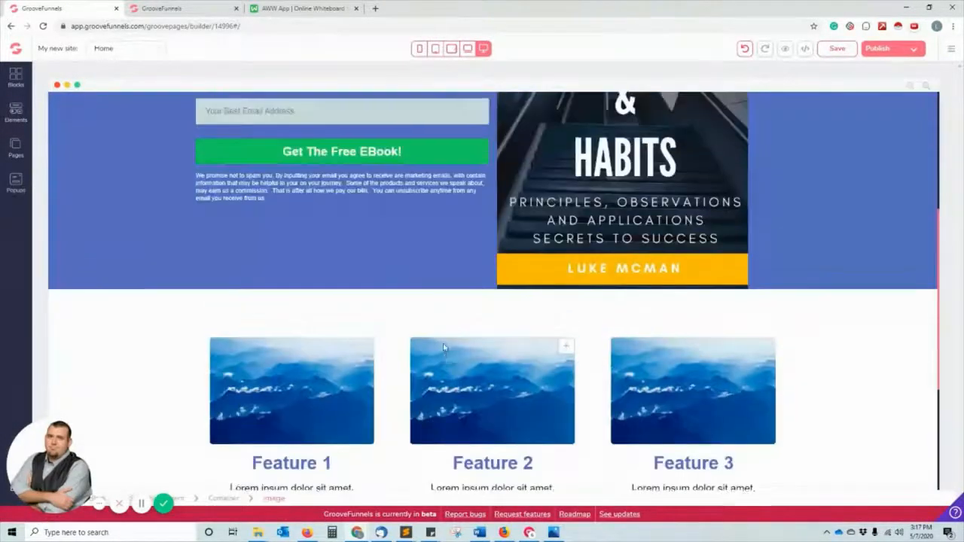
scroll(243, 285, "down", 6)
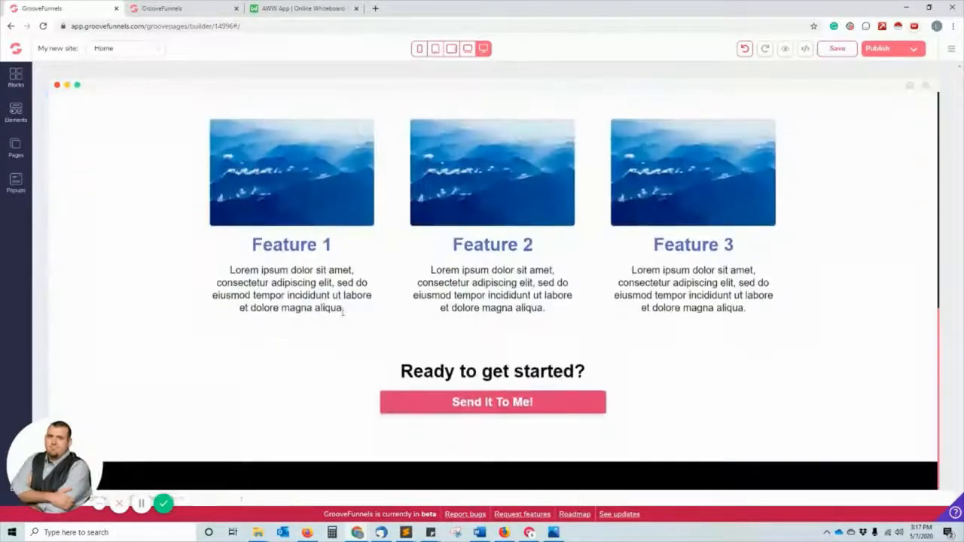
Delete the 'Ready to get started?' heading and request deletion of the 'Send It To Me!' button.
left_click(278, 384)
left_click(144, 363)
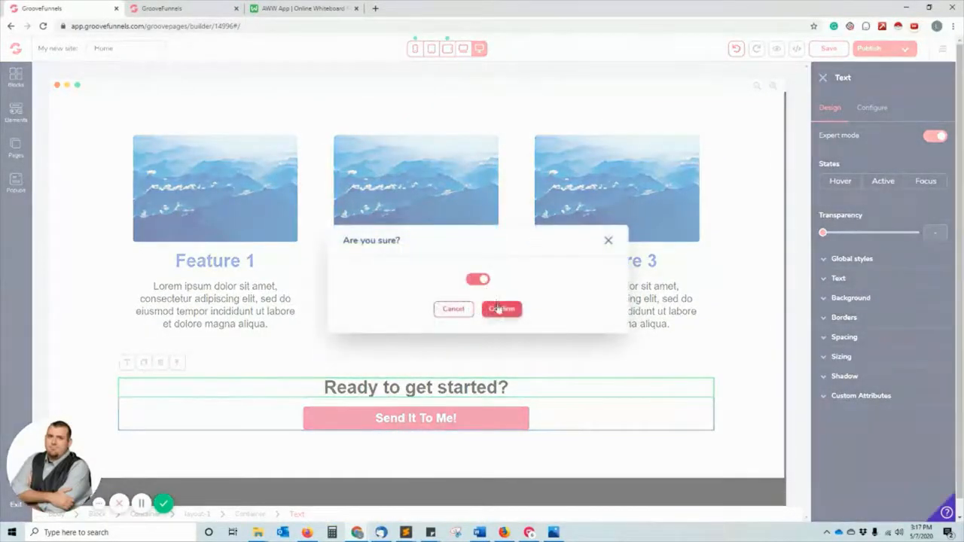
left_click(497, 309)
left_click(385, 421)
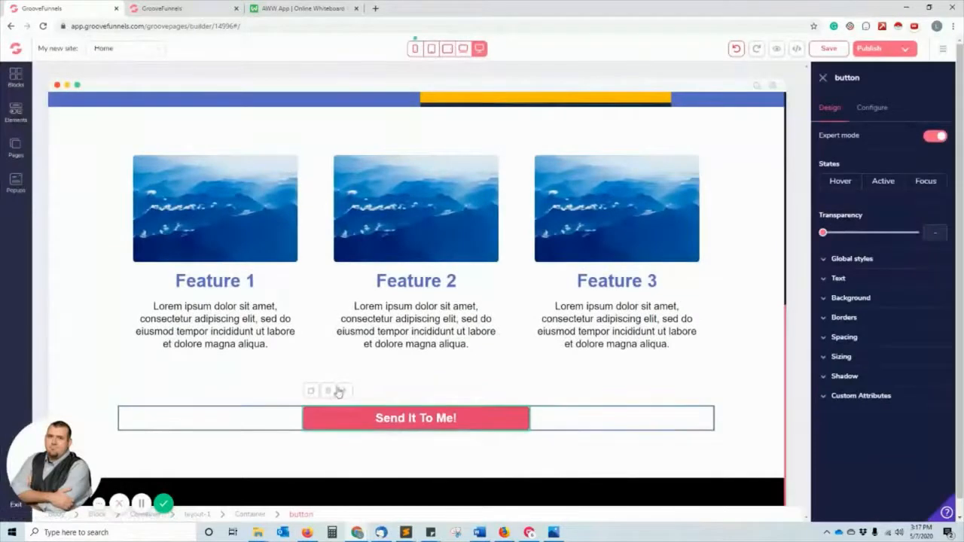
left_click(328, 390)
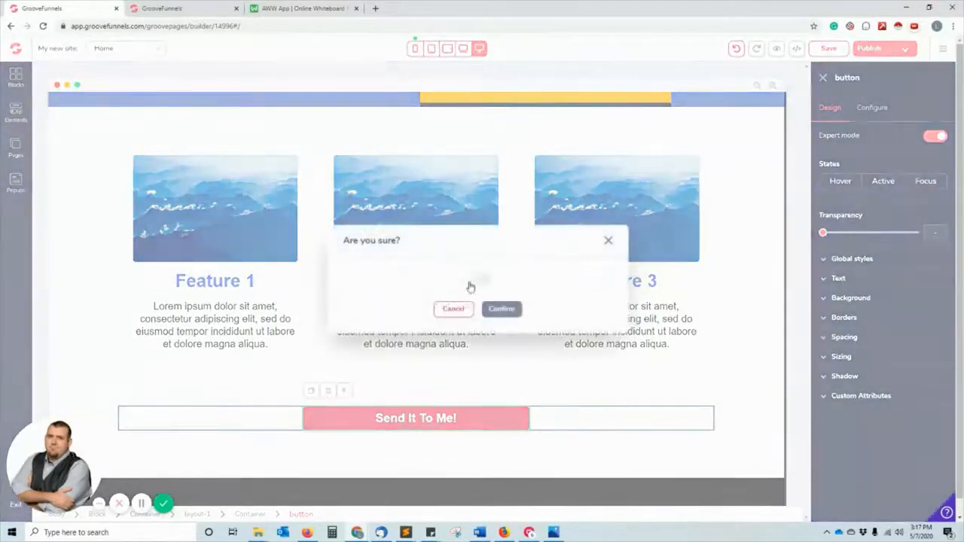
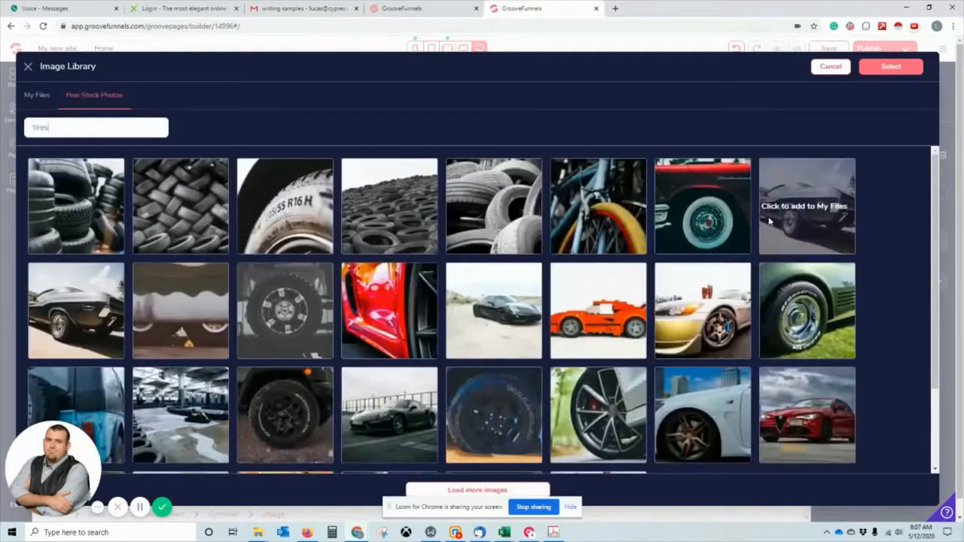
Cancel the stock photo library, keeping the coins-and-plant picture above Walk The Path.
left_click(831, 66)
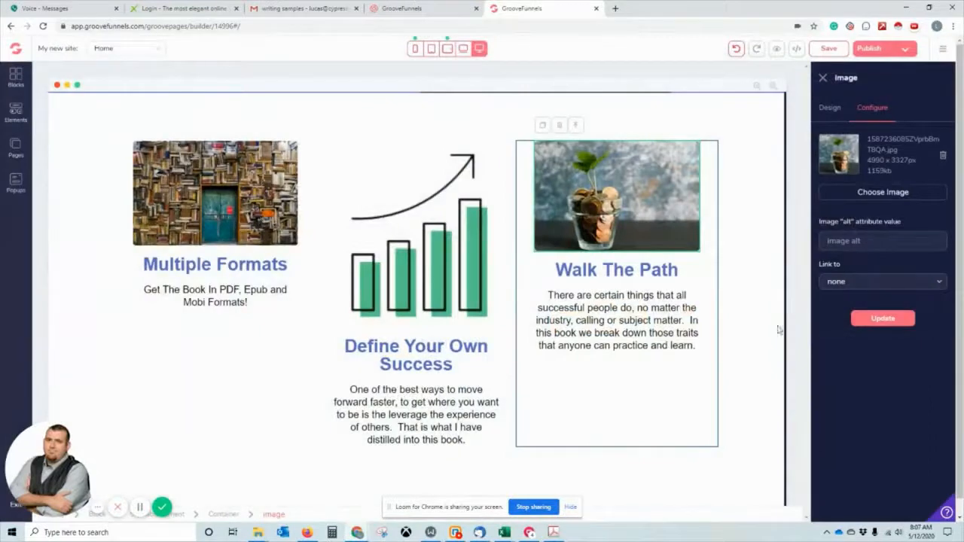
Close the image settings panel and scroll back up to the Success Traits & Habits ebook hero.
left_click(830, 107)
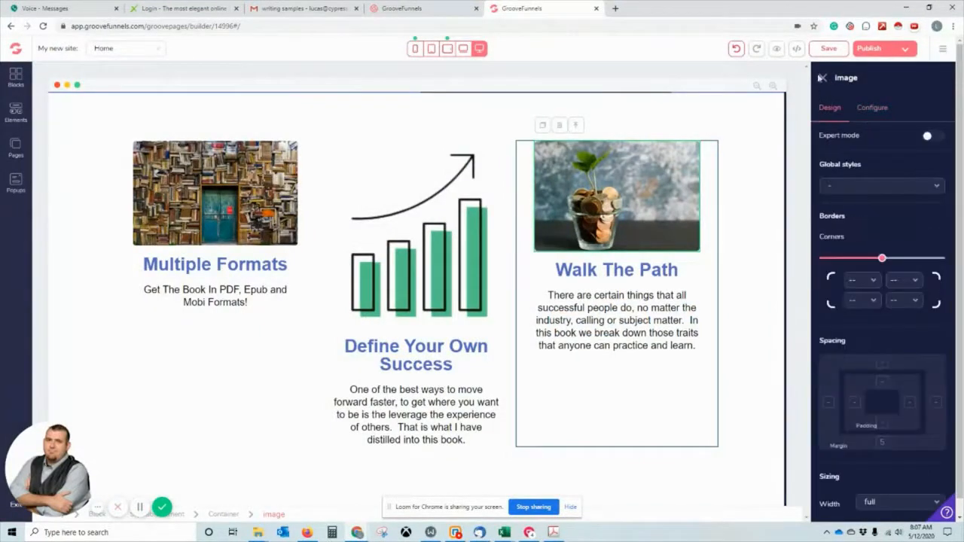
left_click(862, 107)
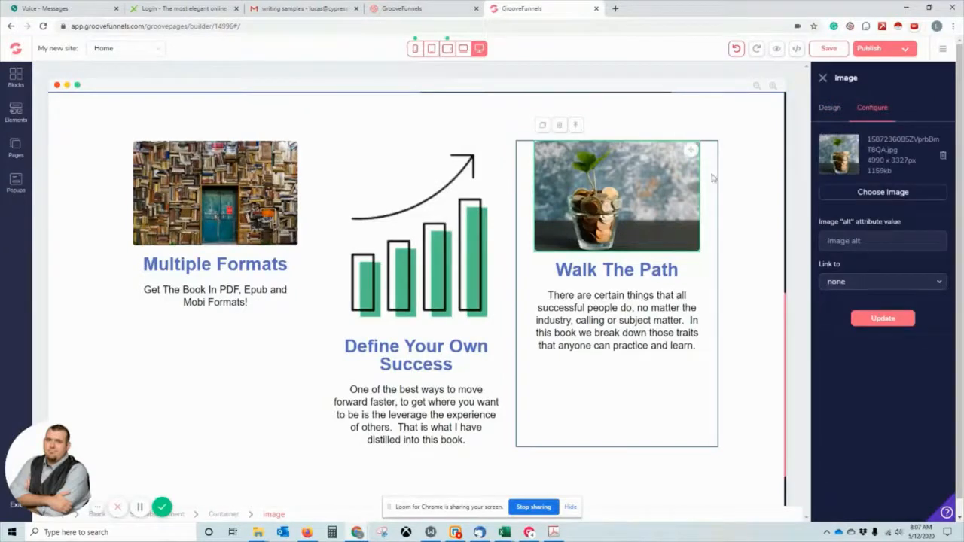
left_click(822, 79)
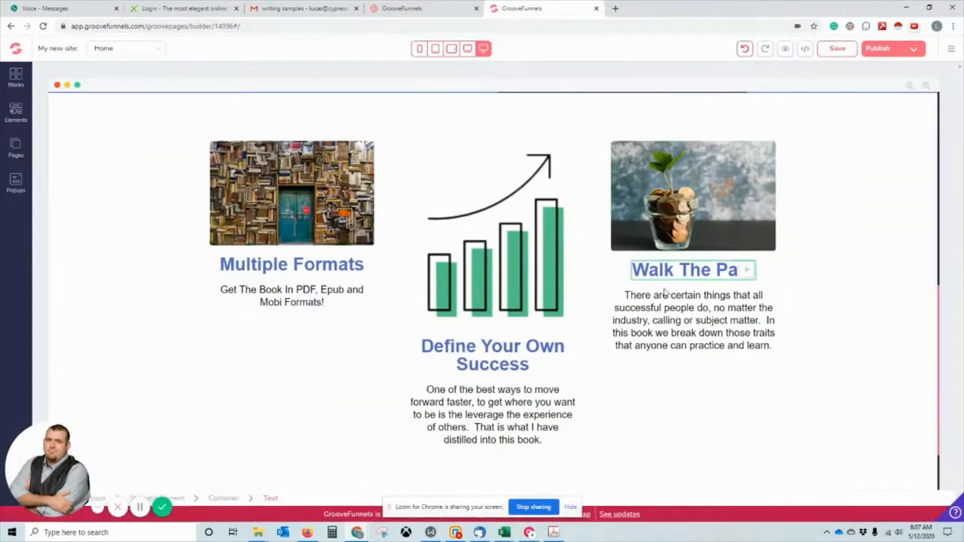
scroll(664, 294, "up", 6)
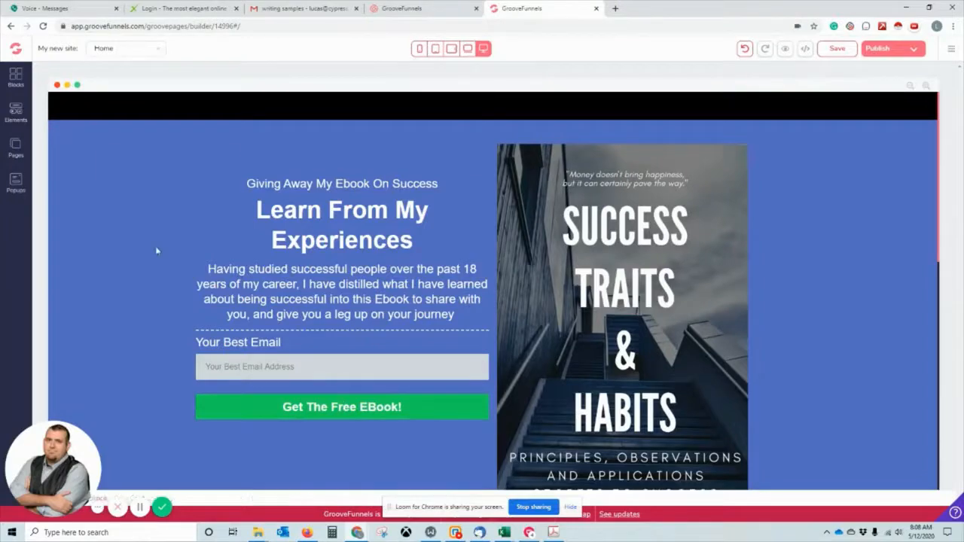
scroll(156, 251, "down", 6)
scroll(156, 251, "up", 3)
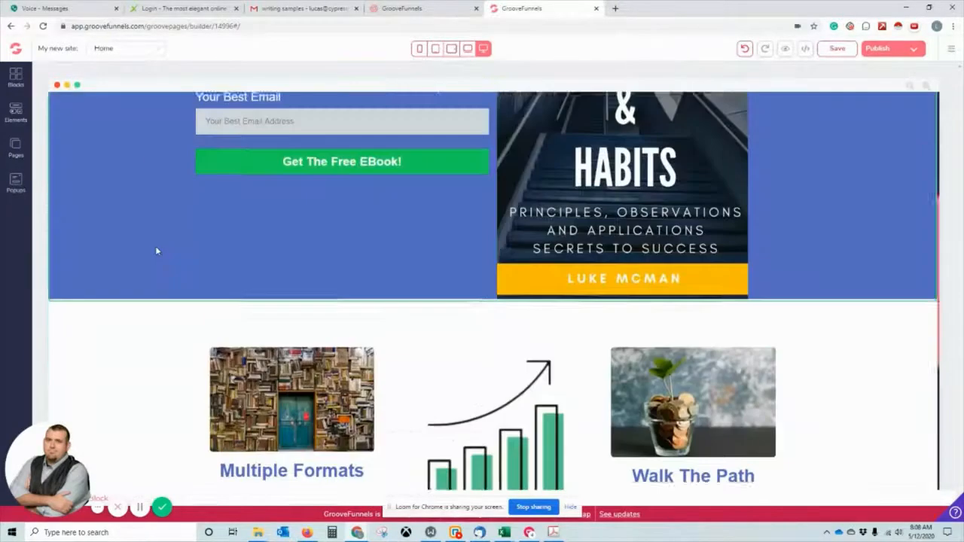
scroll(156, 251, "up", 3)
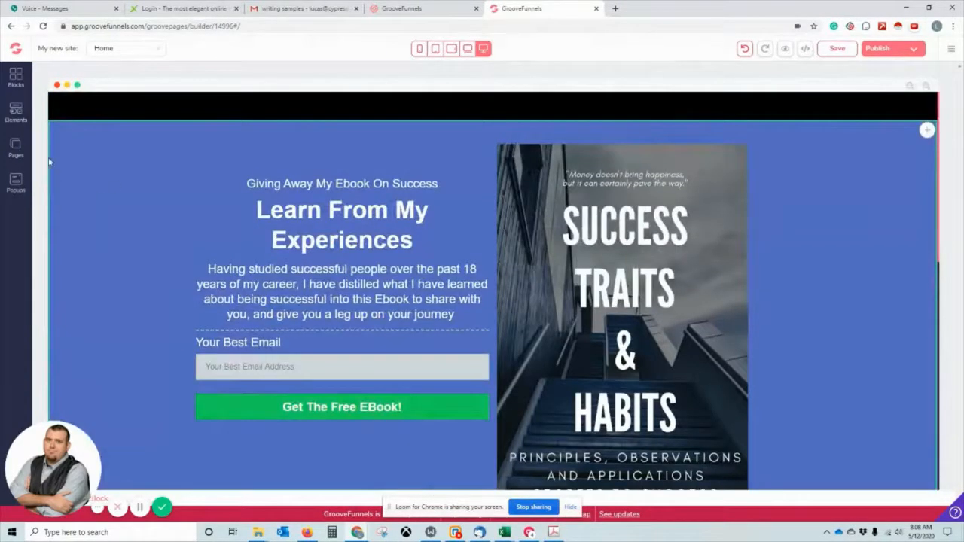
Add a blank-canvas Page 2 to the site, then return to the Home landing page.
left_click(18, 155)
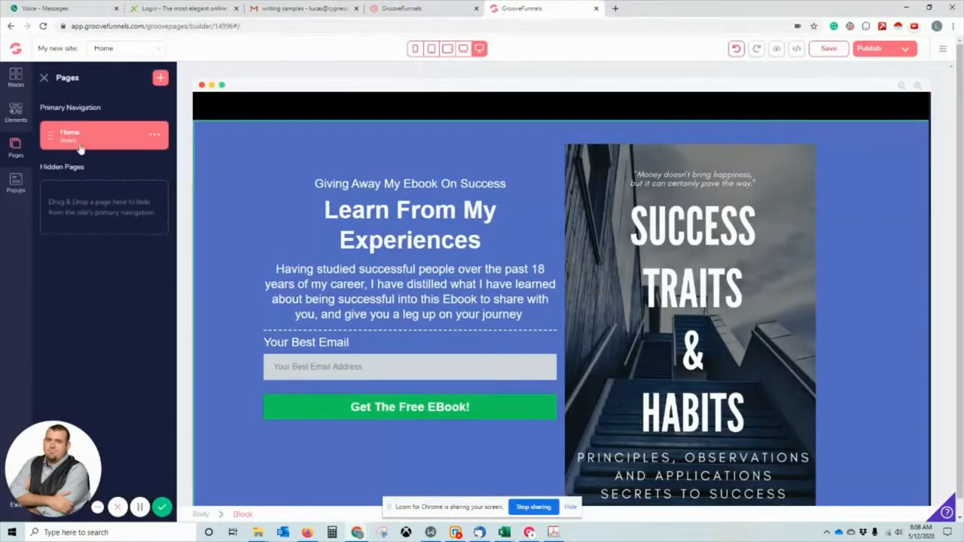
left_click(161, 77)
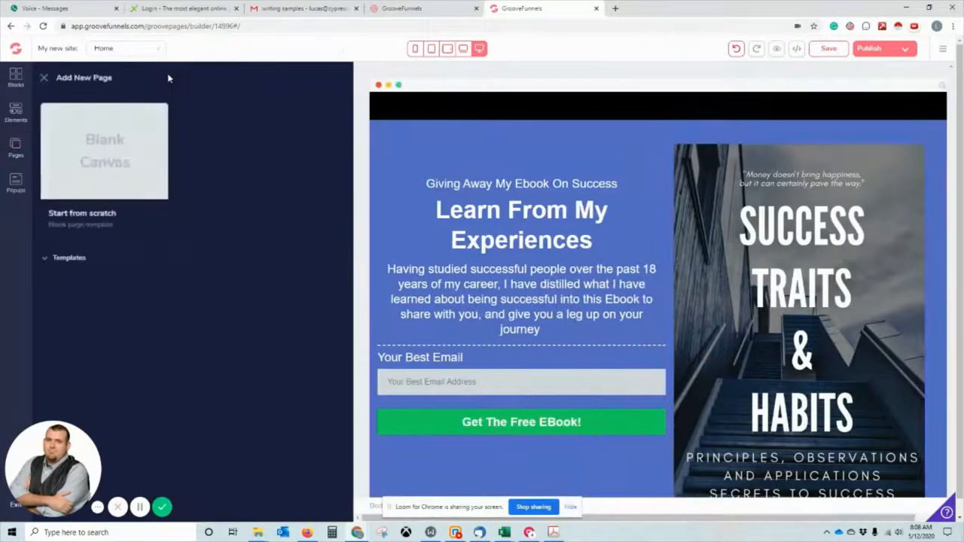
left_click(121, 144)
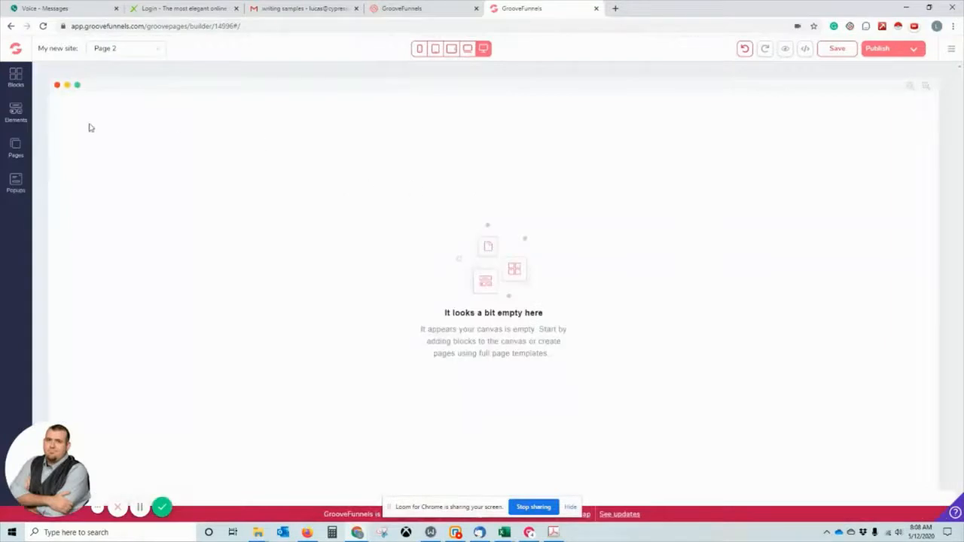
left_click(17, 151)
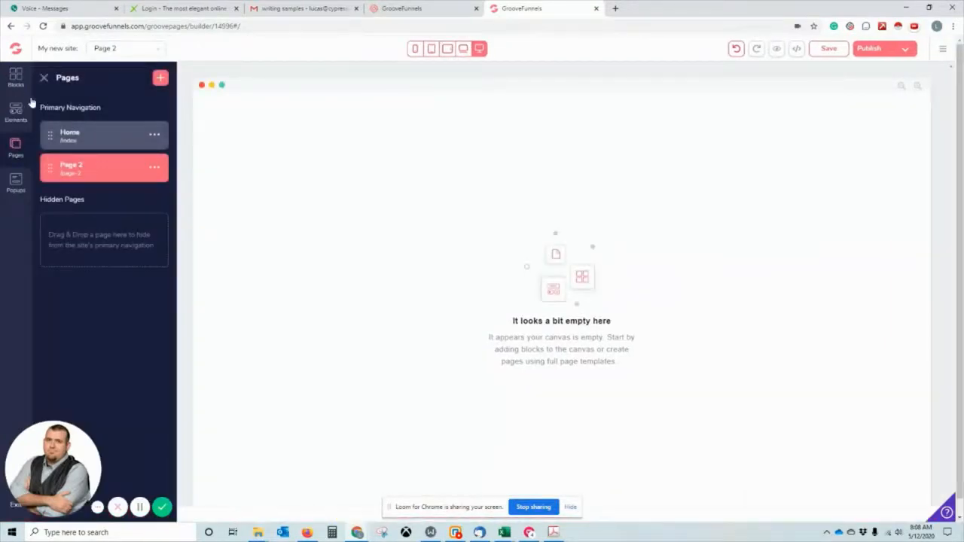
left_click(75, 137)
left_click(338, 402)
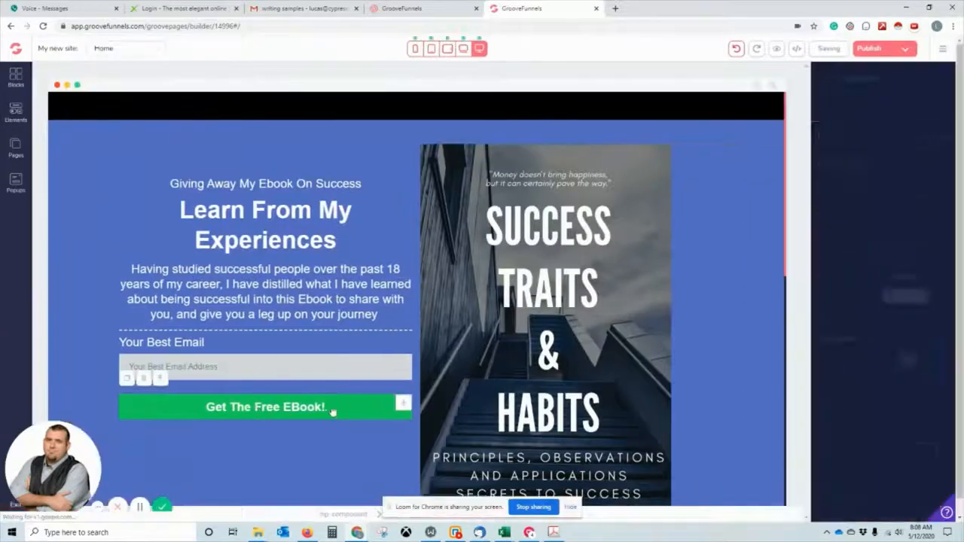
Keep the Get The Free EBook! button's action as Submit, then select the whole signup form.
left_click(864, 109)
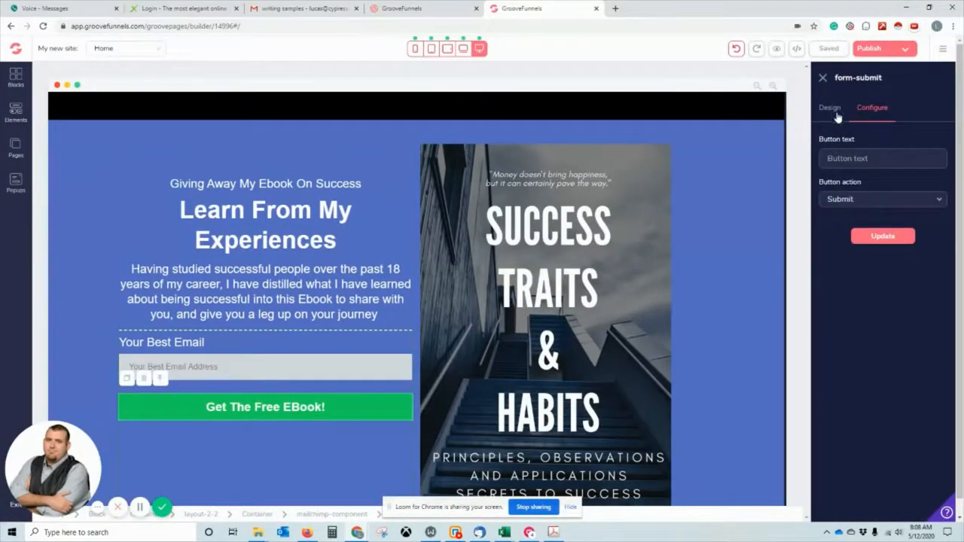
left_click(832, 109)
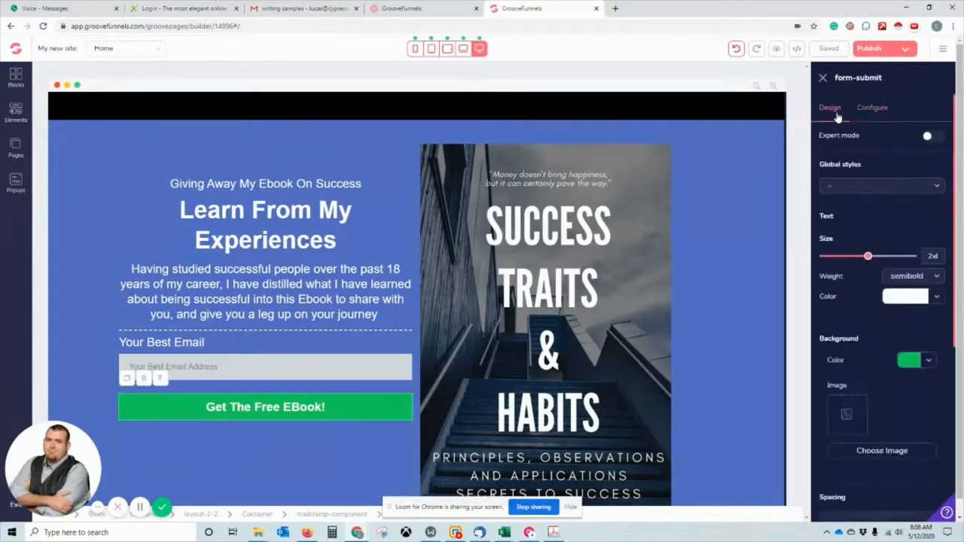
left_click(881, 109)
left_click(890, 200)
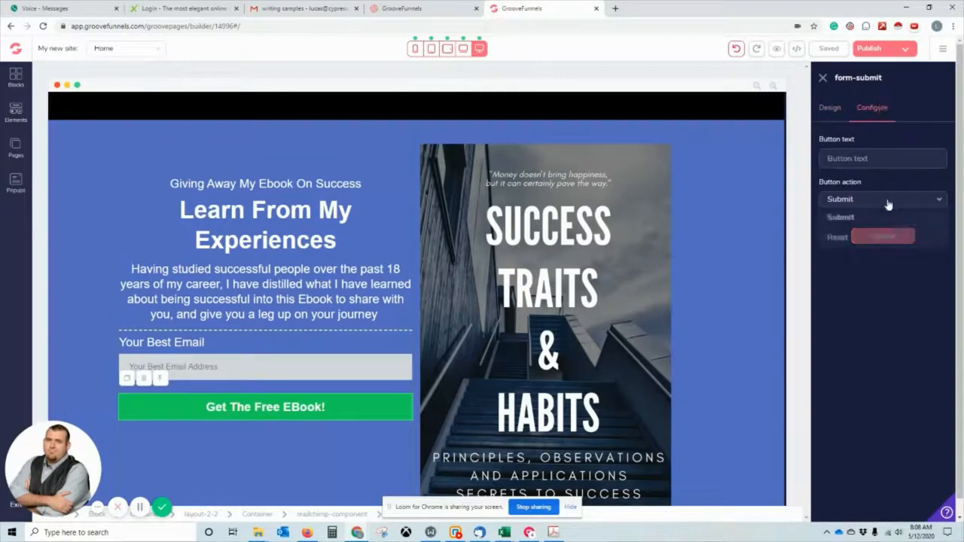
left_click(888, 177)
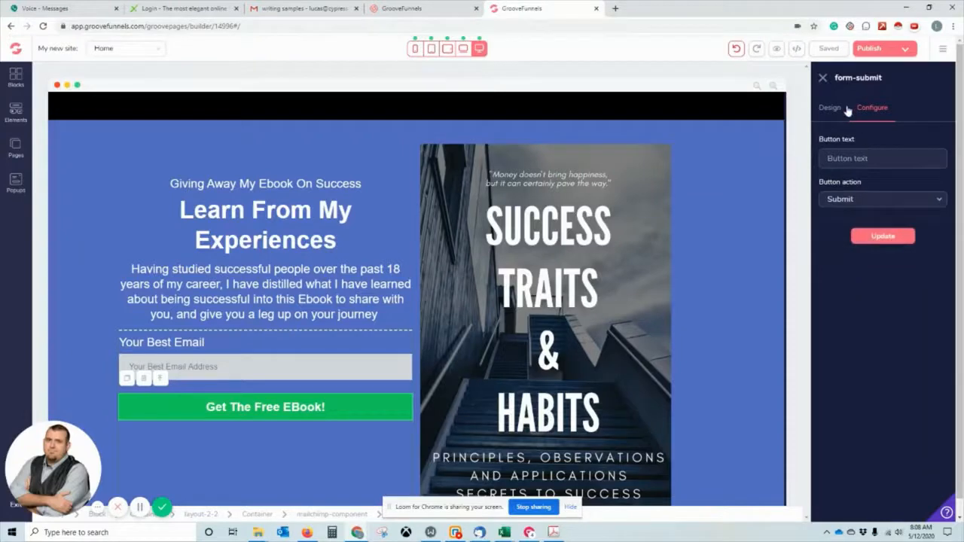
left_click(272, 368)
left_click(265, 397)
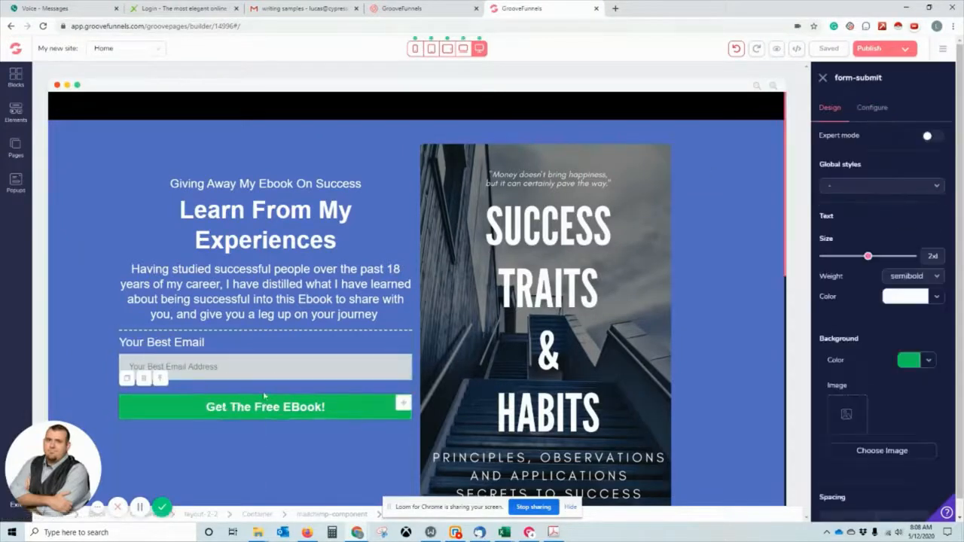
left_click(160, 380)
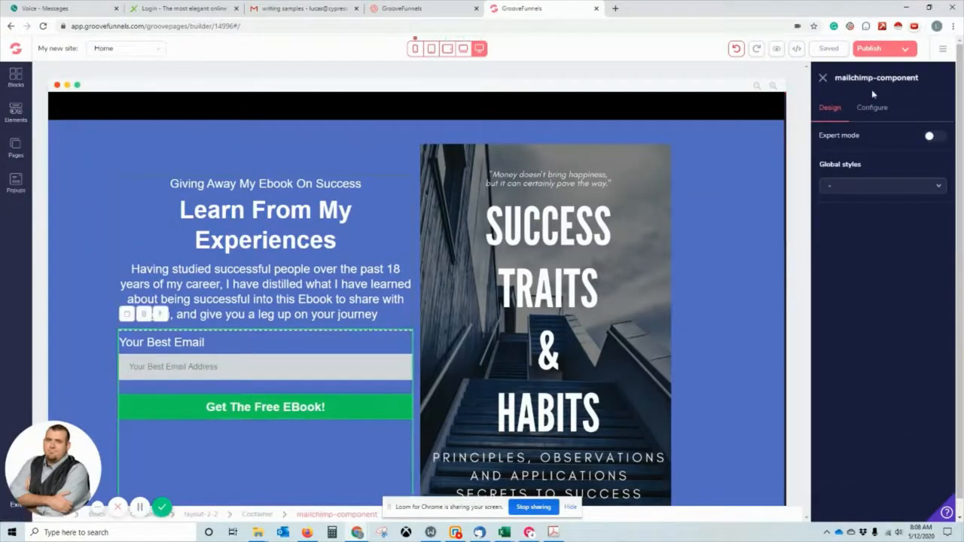
Set the form's thank-you redirect to the site page Page 2.
left_click(874, 108)
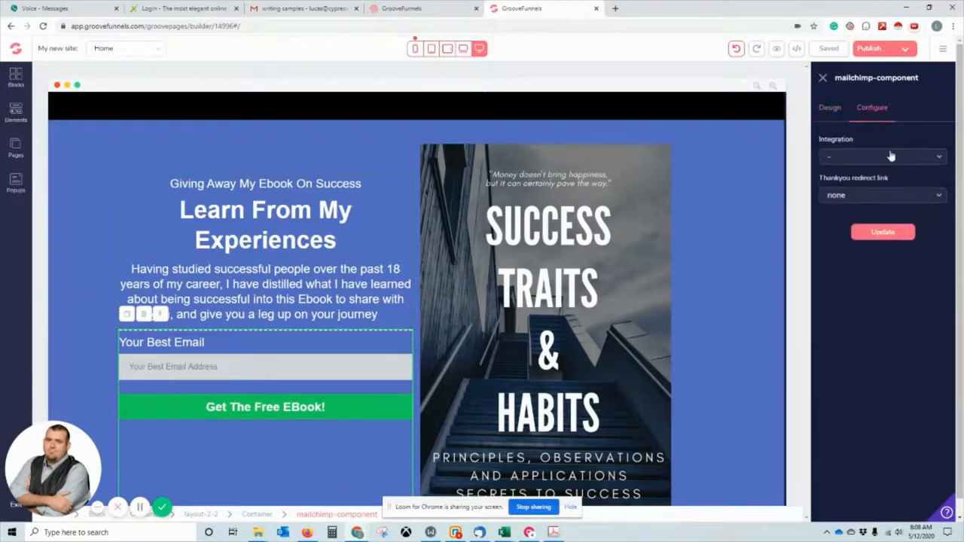
left_click(883, 198)
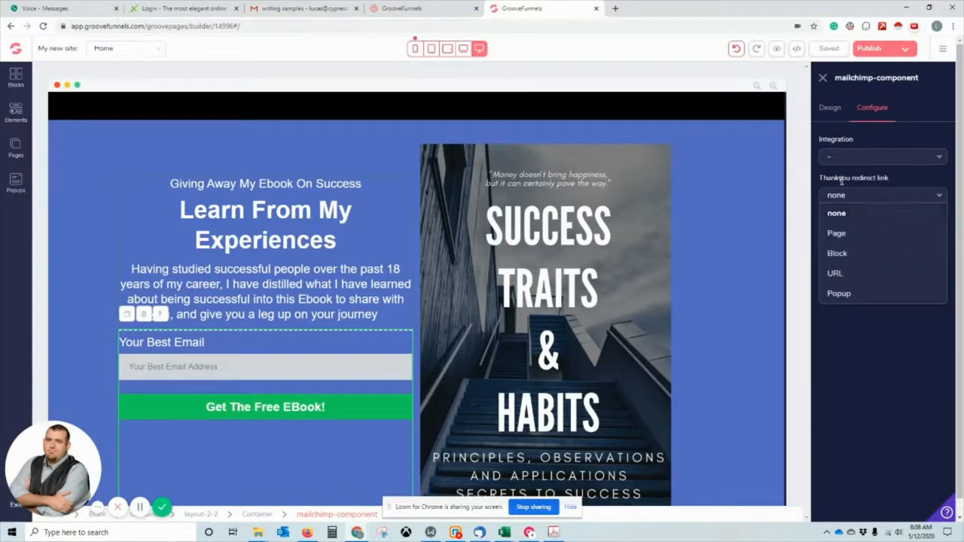
left_click(865, 234)
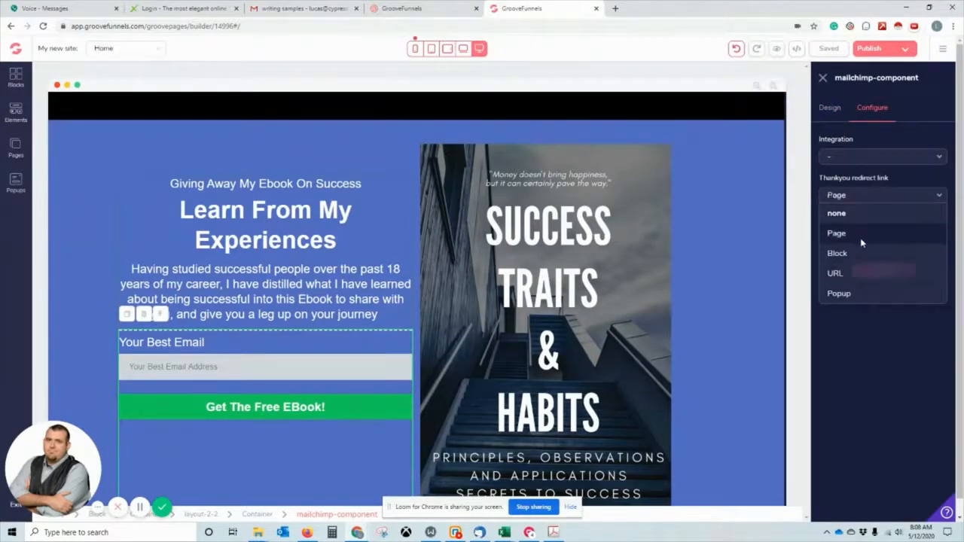
left_click(862, 243)
left_click(862, 271)
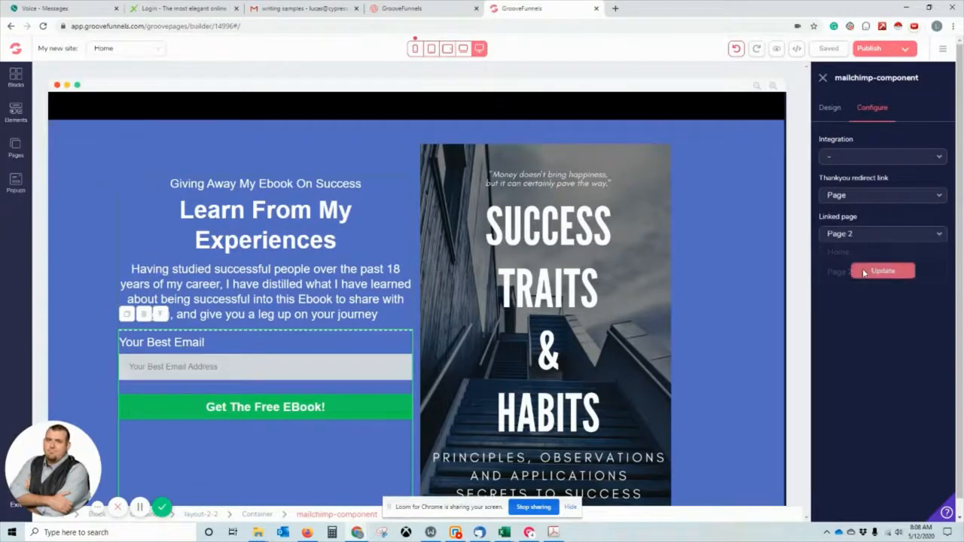
left_click(883, 272)
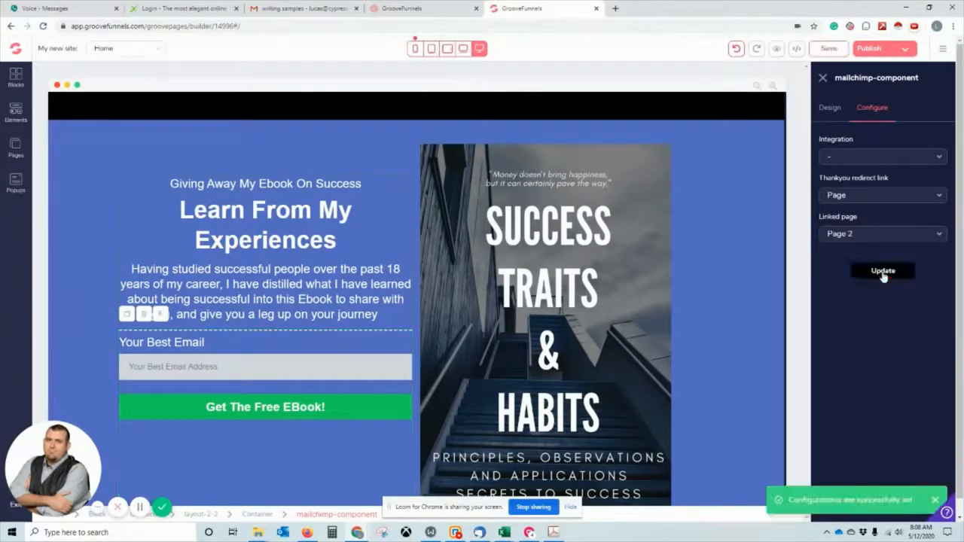
Connect the form to the Grammarly integration and The Business Mentors list, then save.
left_click(868, 158)
left_click(847, 176)
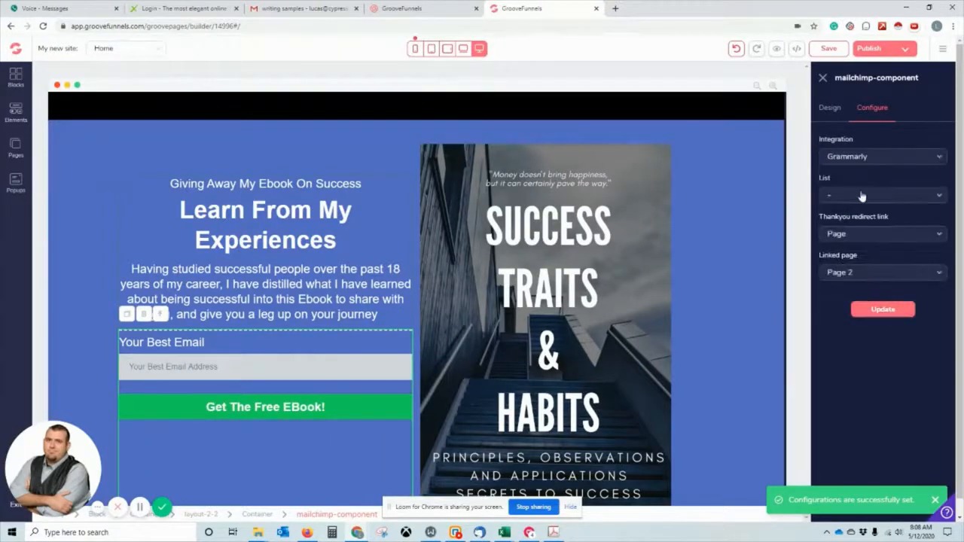
left_click(862, 195)
left_click(865, 214)
left_click(874, 309)
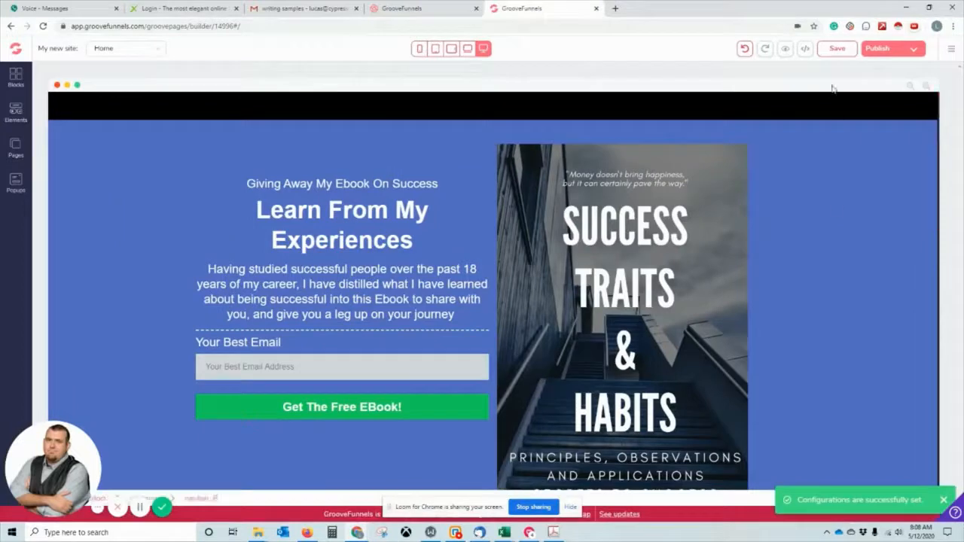
left_click(836, 48)
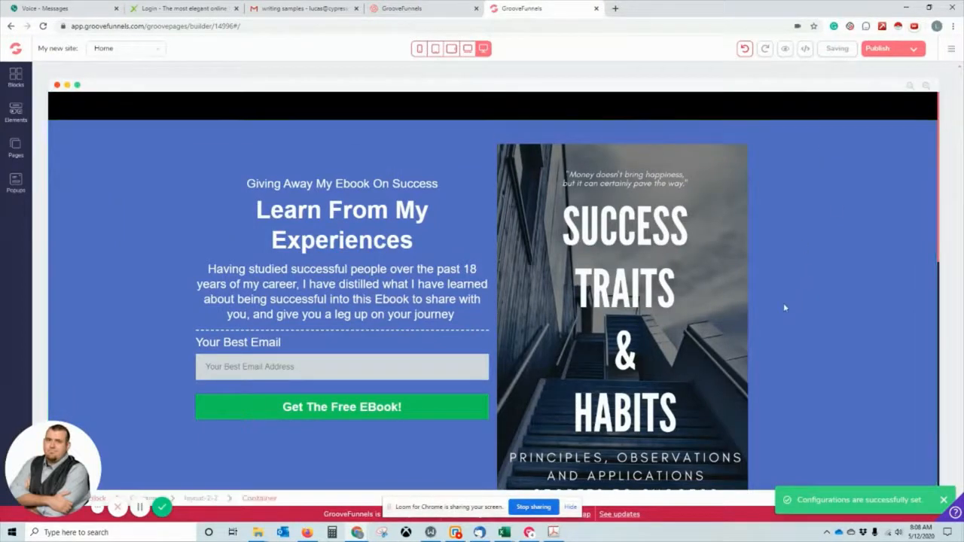
Switch to Page 2, drop a one-column layout onto its empty canvas, and show the Blocks library.
left_click(15, 147)
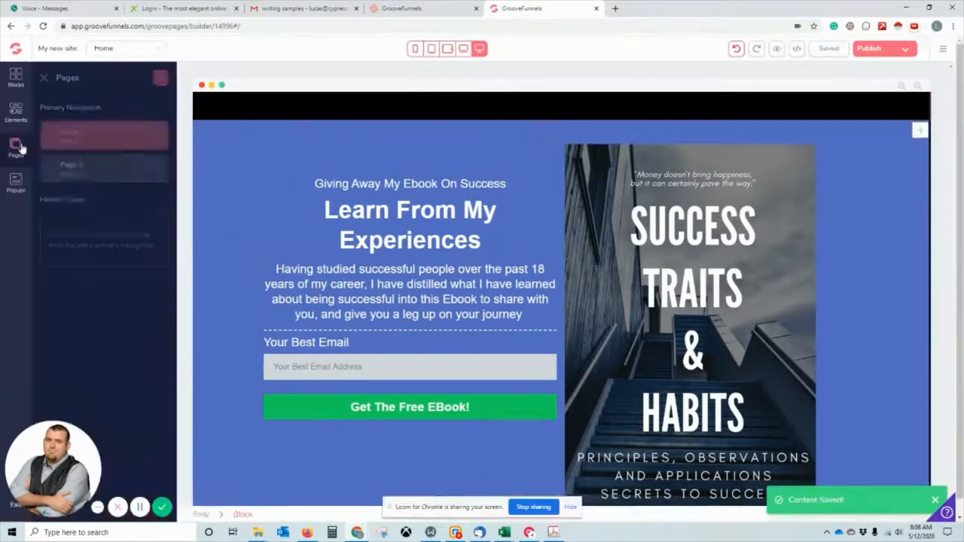
left_click(73, 172)
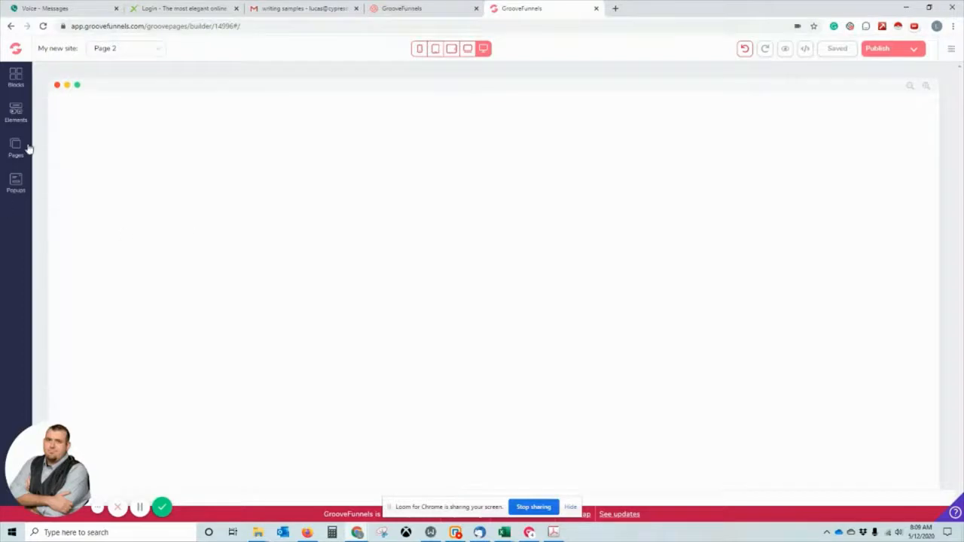
left_click(16, 113)
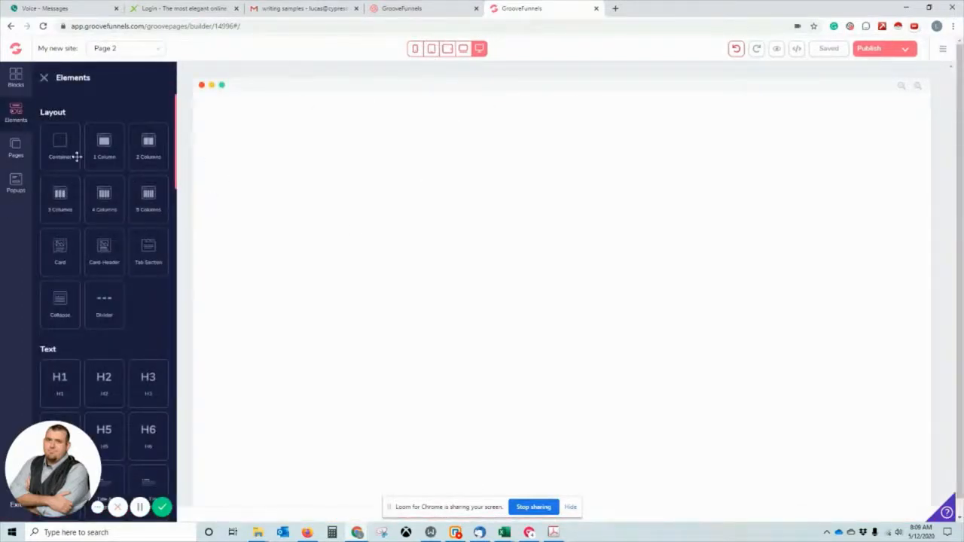
left_click_drag(104, 151, 330, 178)
scroll(113, 159, "down", 8)
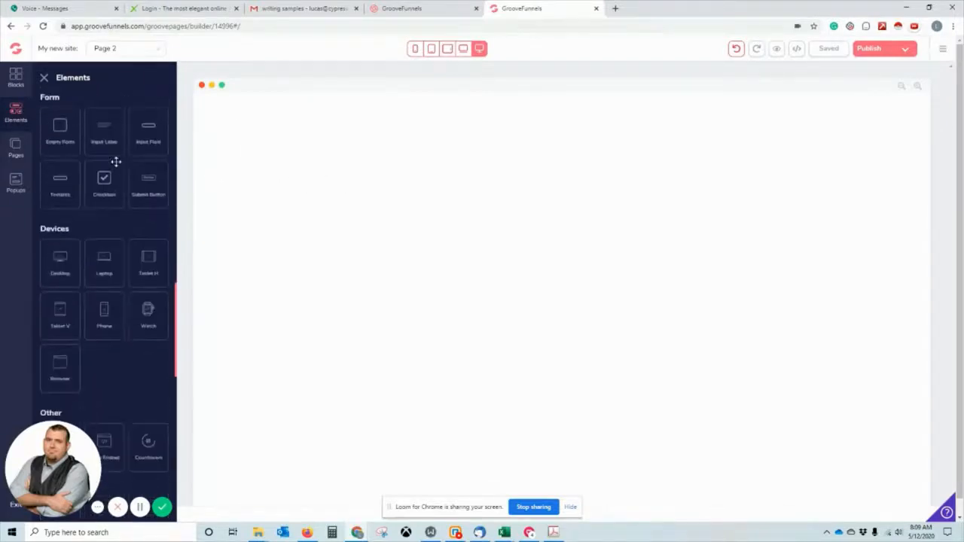
scroll(101, 309, "down", 10)
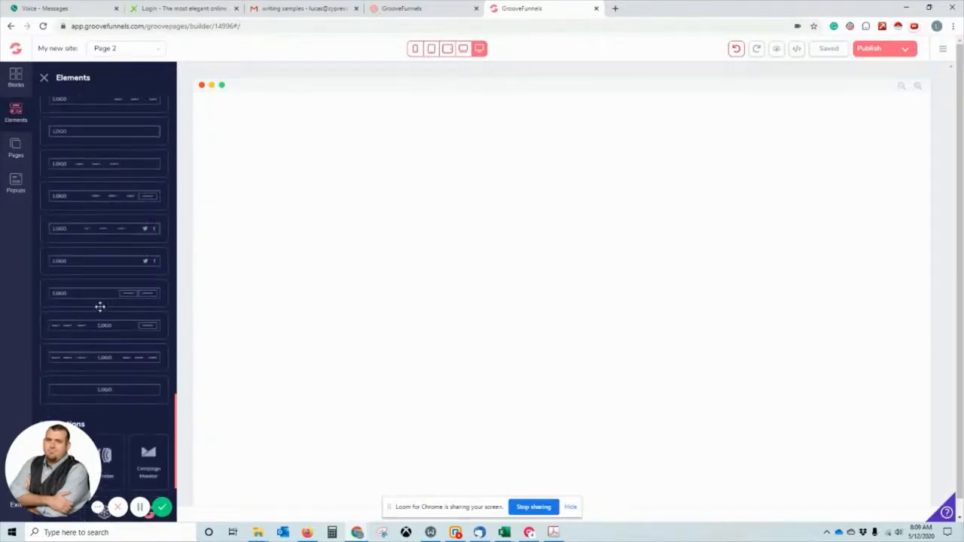
scroll(101, 305, "up", 15)
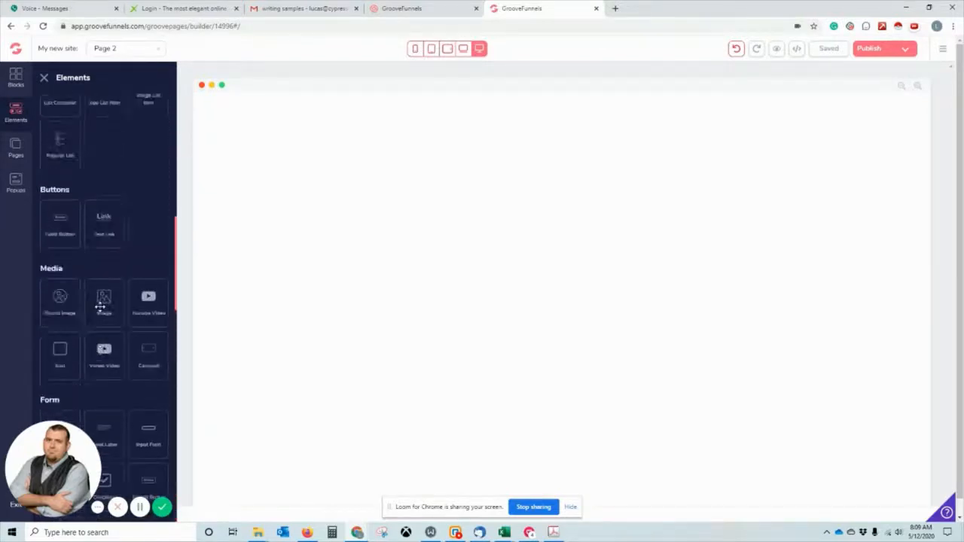
left_click(98, 134)
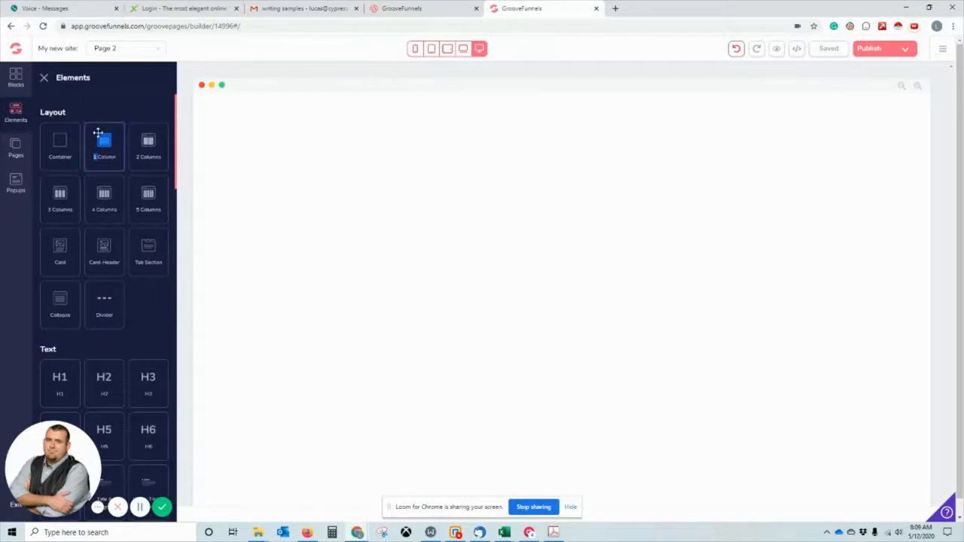
left_click_drag(98, 140, 578, 334)
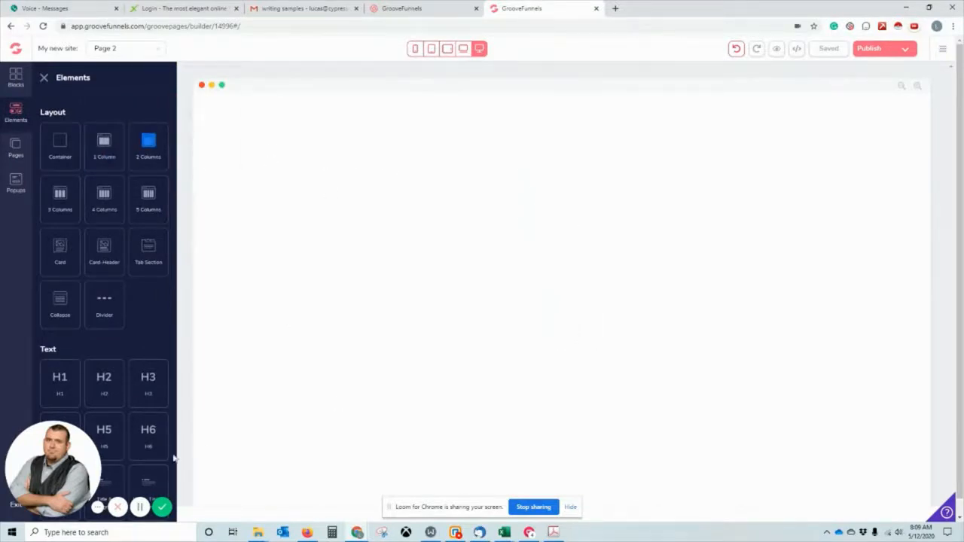
left_click(140, 507)
left_click(140, 507)
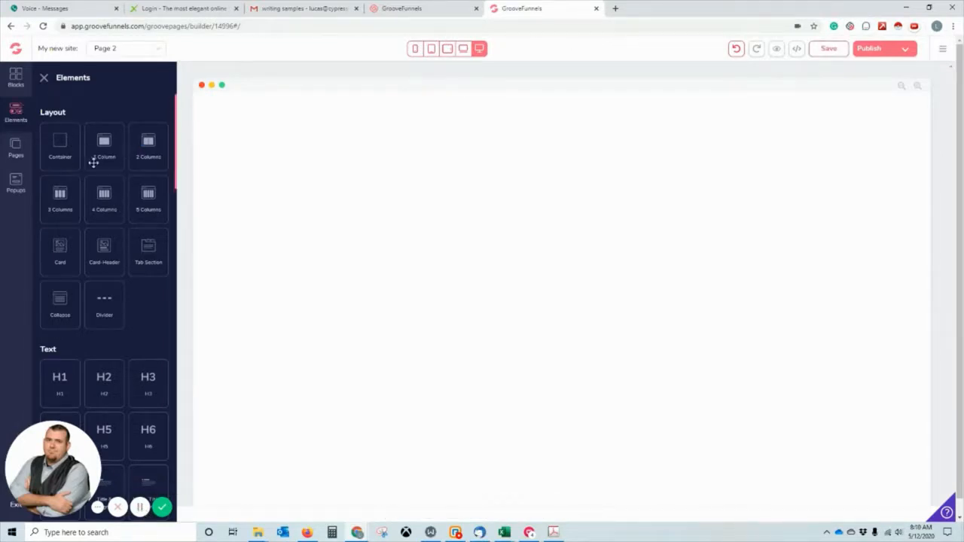
left_click(16, 78)
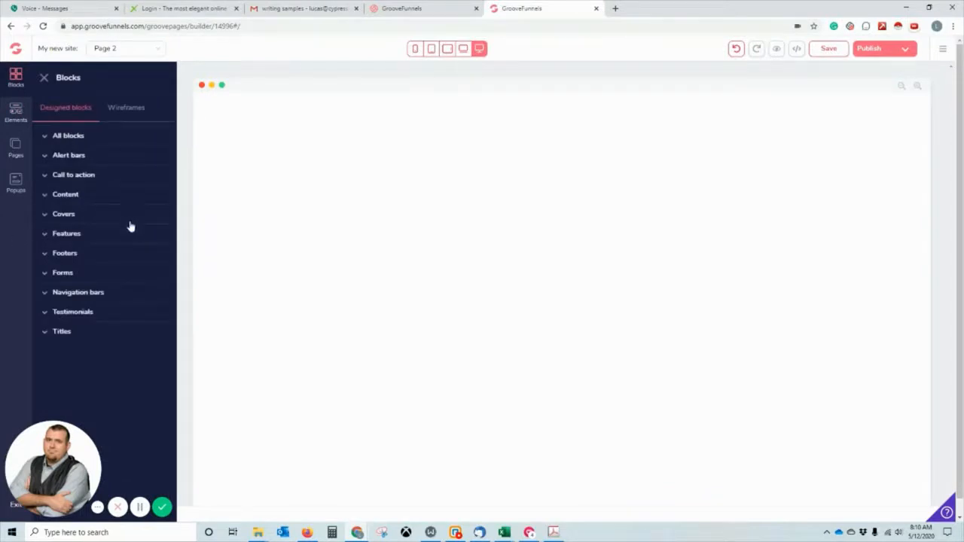
Browse the Call to action designs, the Wireframes categories and the all-blocks thumbnails.
left_click(47, 178)
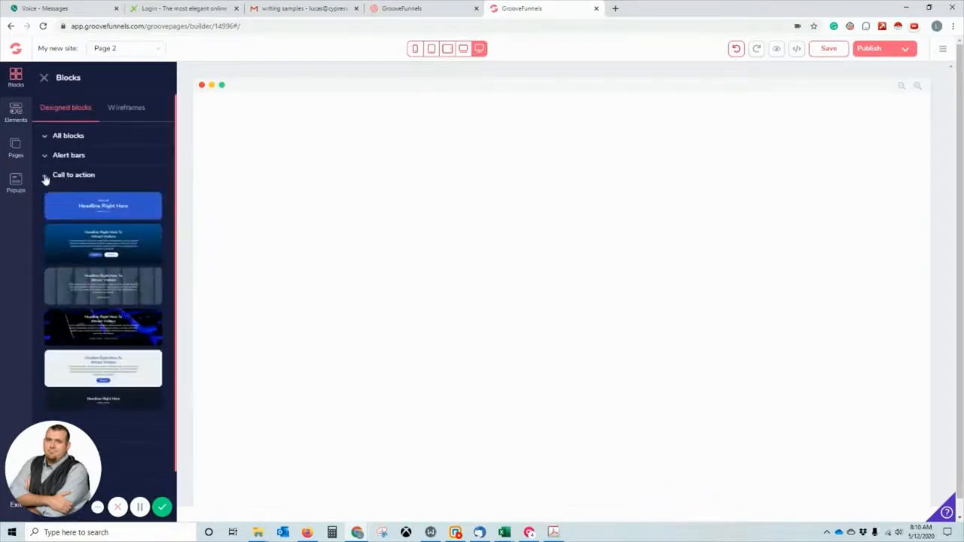
left_click(46, 178)
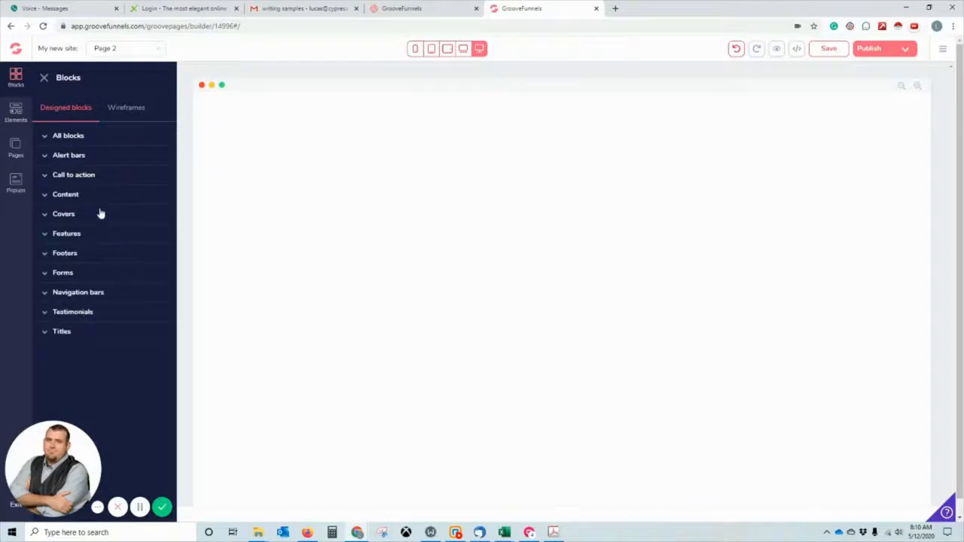
left_click(125, 110)
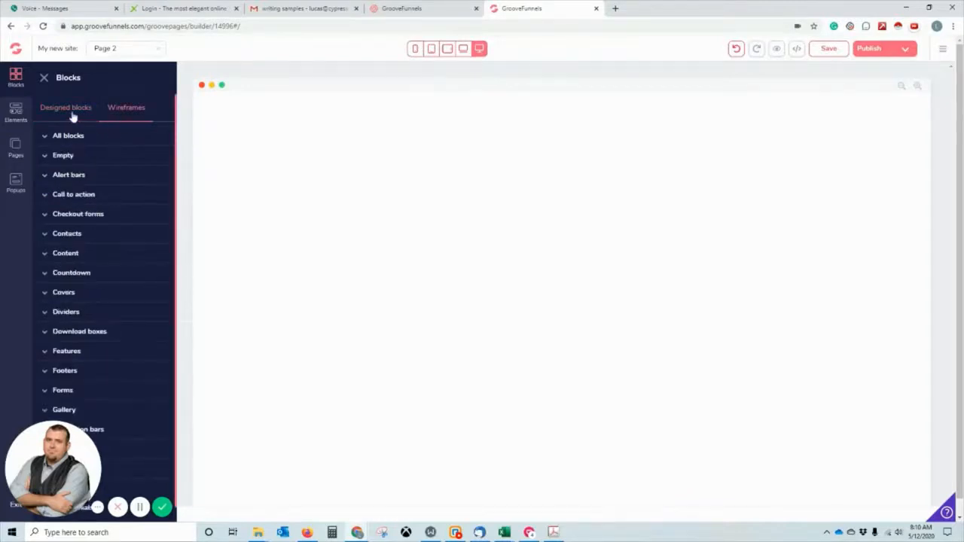
left_click(69, 110)
left_click(46, 136)
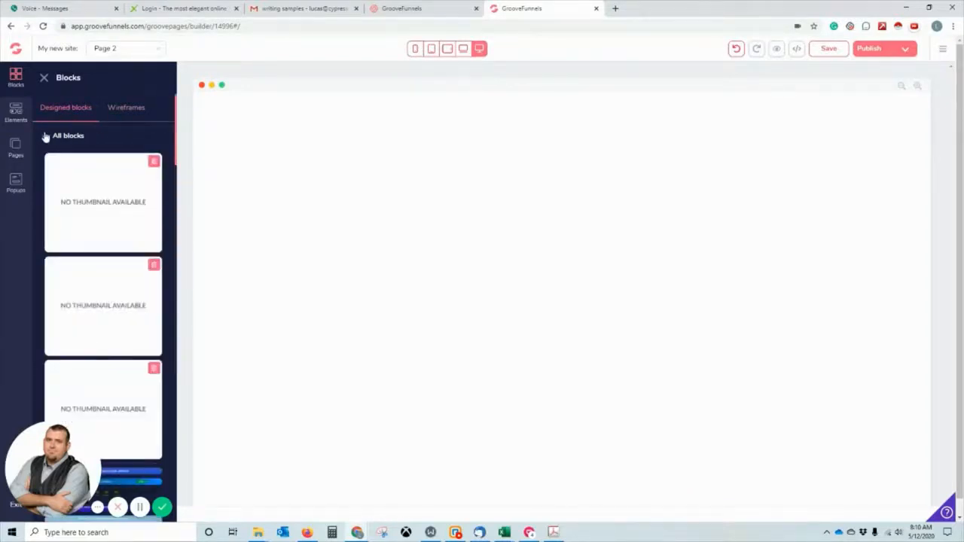
left_click(44, 136)
left_click(47, 173)
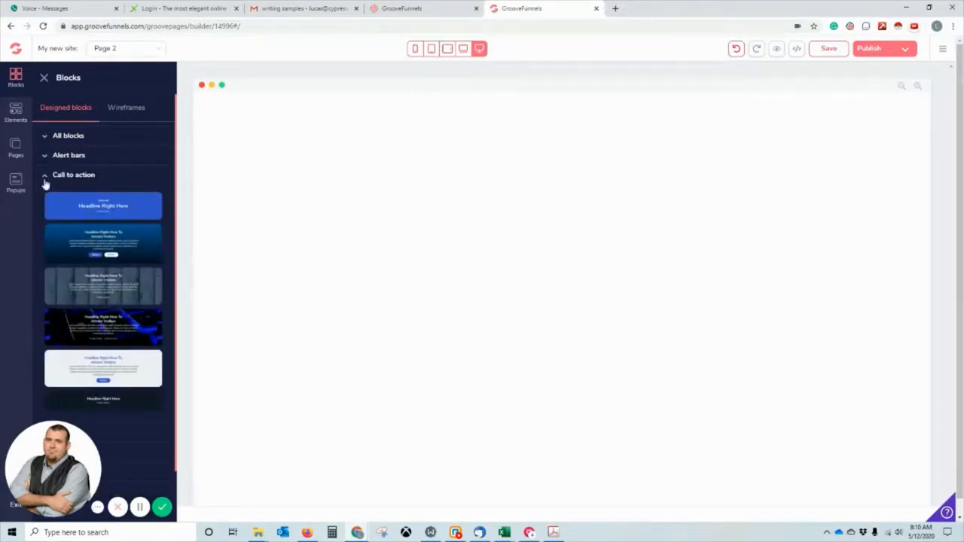
left_click(45, 177)
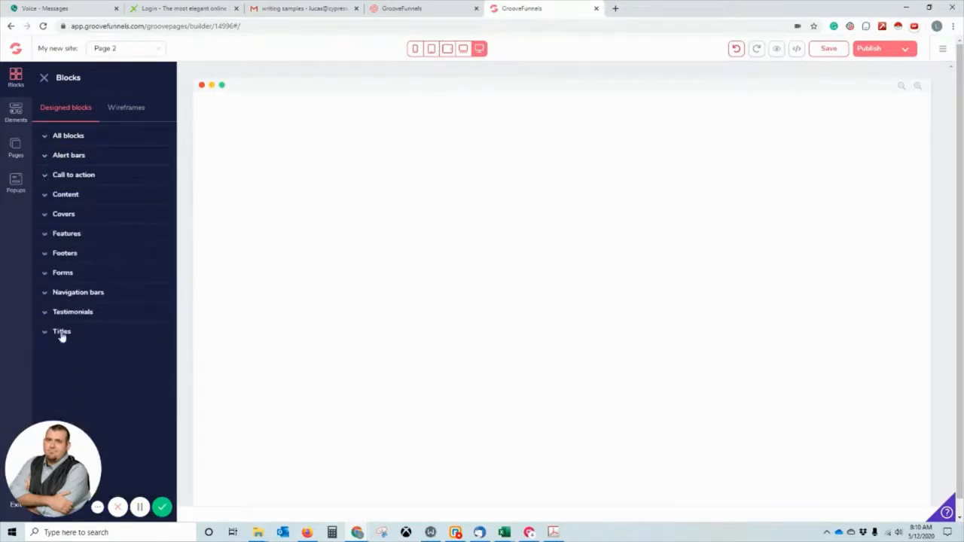
Preview the Features, Covers and Content block designs.
left_click(45, 234)
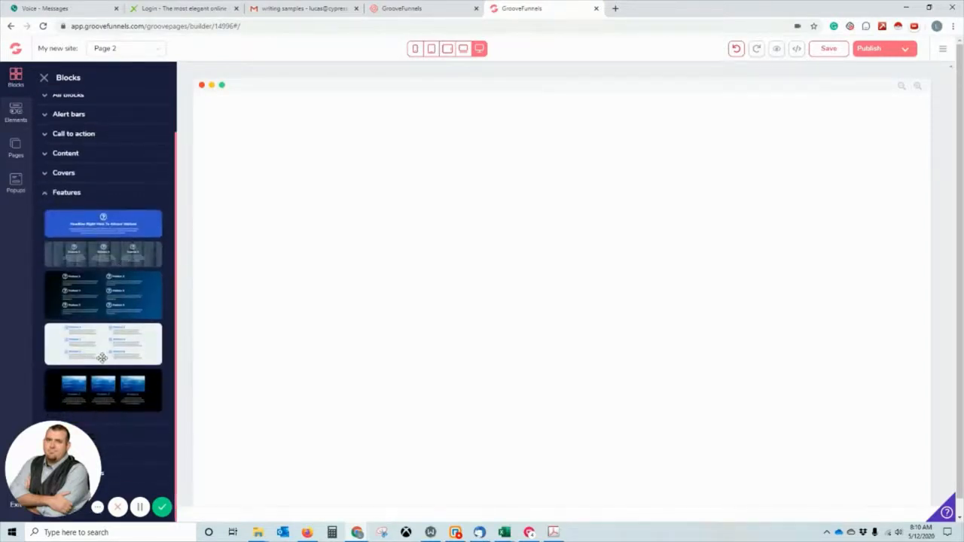
scroll(102, 339, "up", 2)
left_click(47, 218)
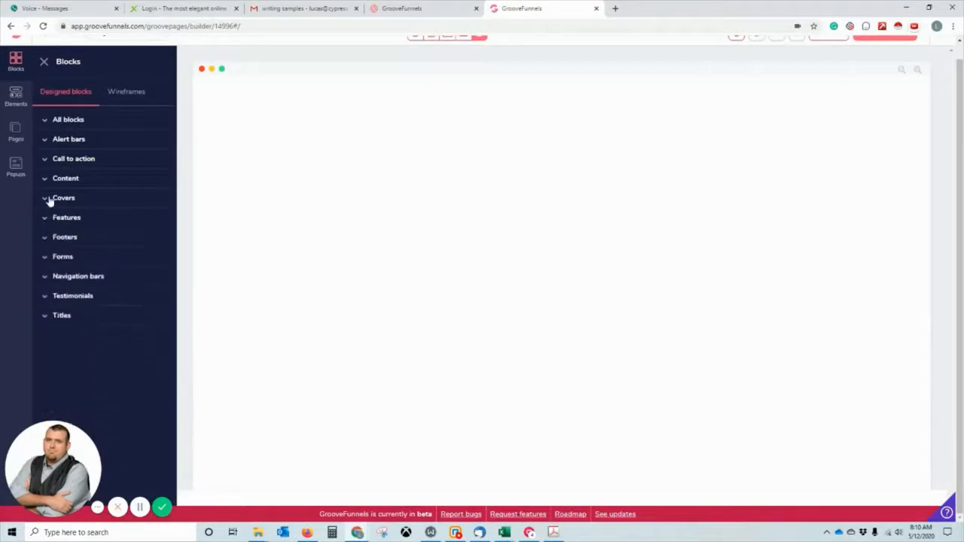
left_click(49, 200)
scroll(117, 290, "down", 3)
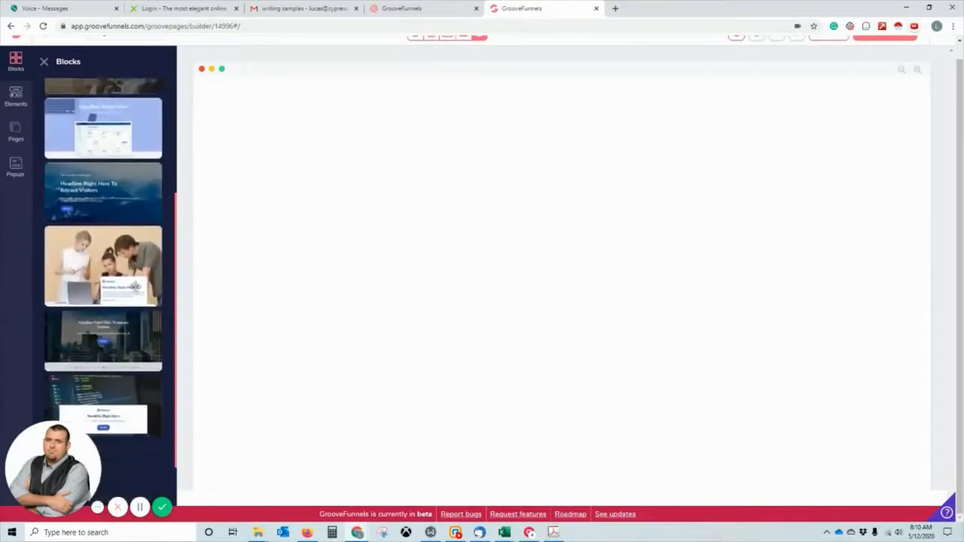
scroll(118, 406, "up", 4)
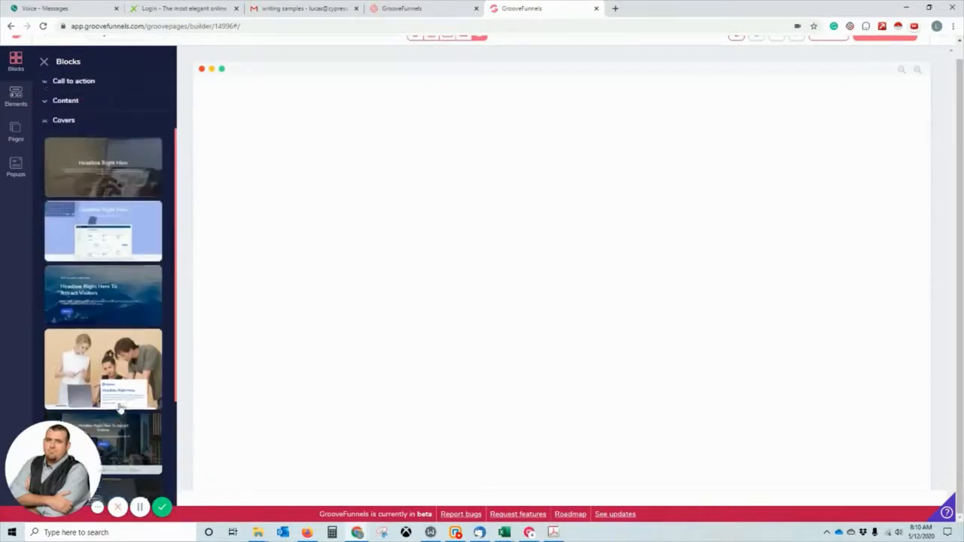
left_click(44, 199)
left_click(45, 180)
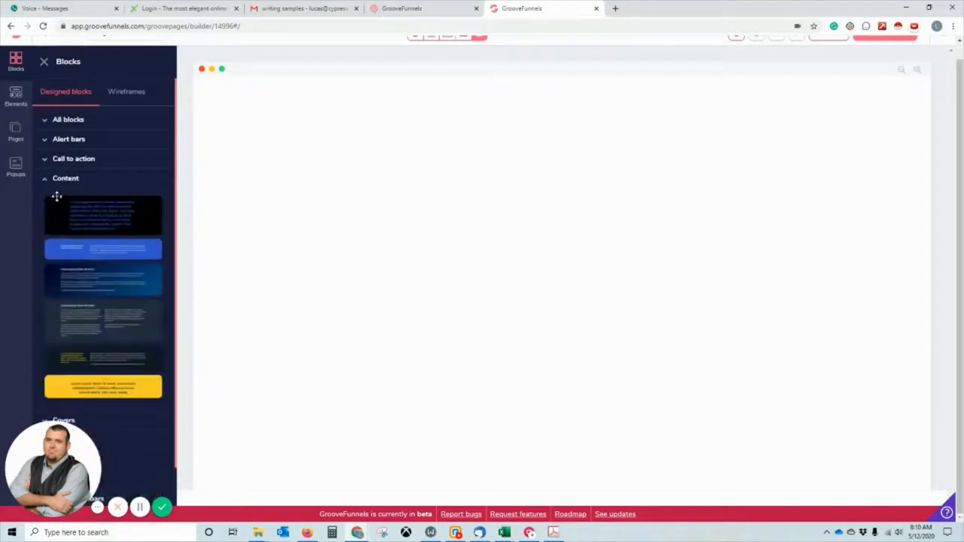
scroll(104, 307, "down", 1)
scroll(104, 308, "up", 1)
Check the Alert bars designs, then reopen Content and try picking up a text block.
left_click(43, 146)
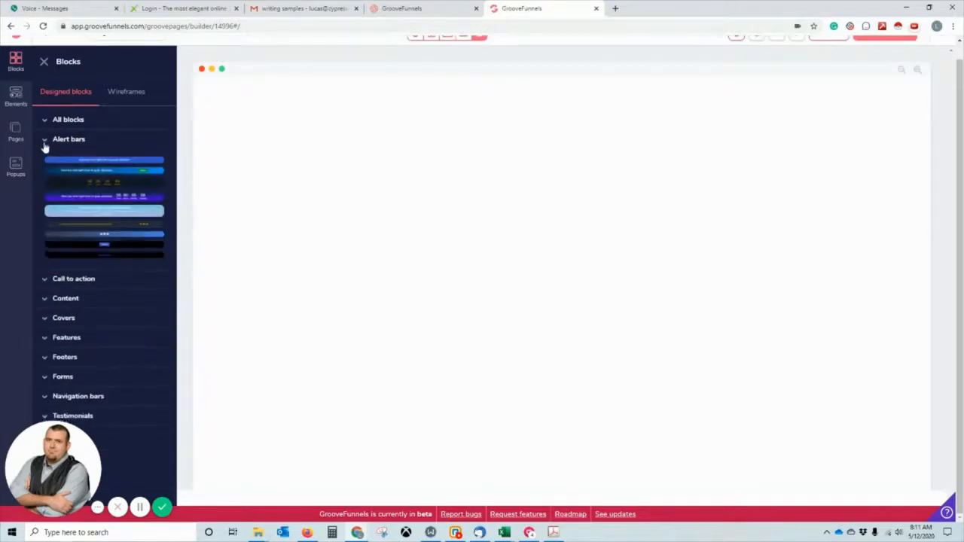
left_click(43, 146)
left_click(43, 179)
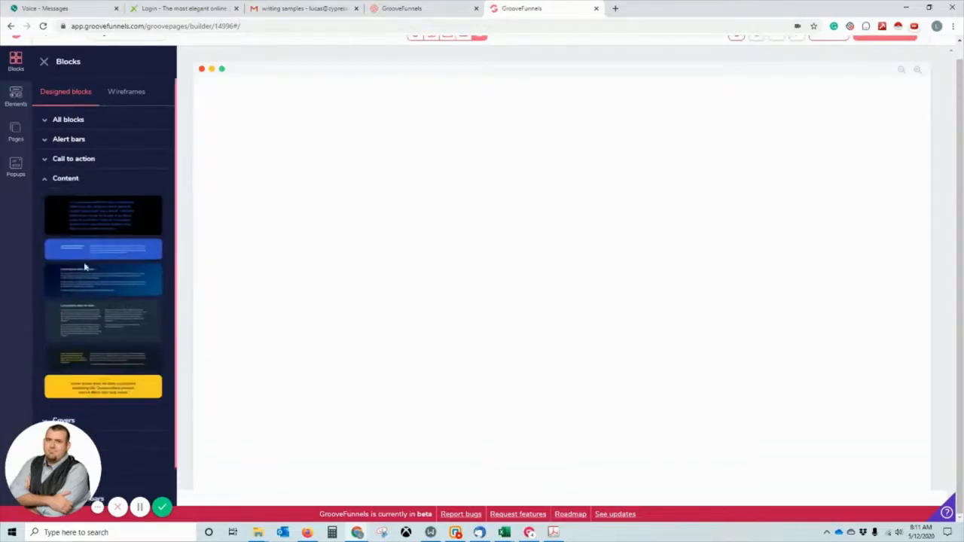
left_click_drag(86, 283, 103, 281)
Place the dark two-column Content text block on Page 2 and select its paragraphs.
left_click_drag(86, 281, 100, 280)
left_click_drag(108, 317, 348, 118)
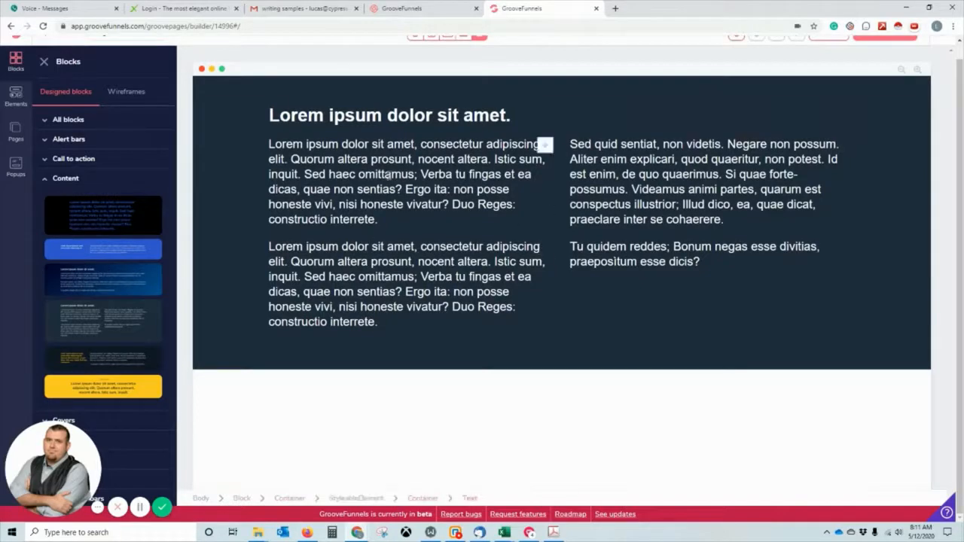
left_click(424, 172)
left_click(543, 146)
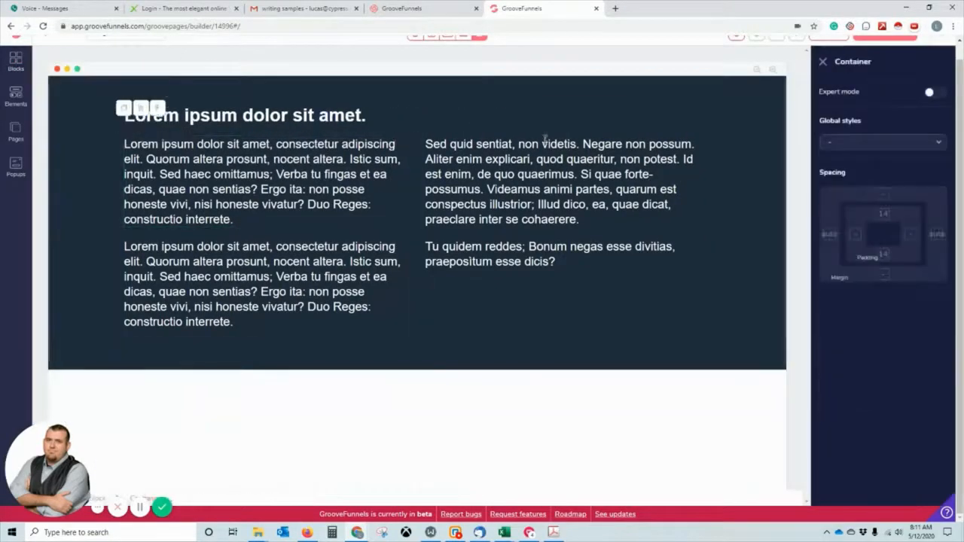
left_click(546, 177)
left_click(285, 183)
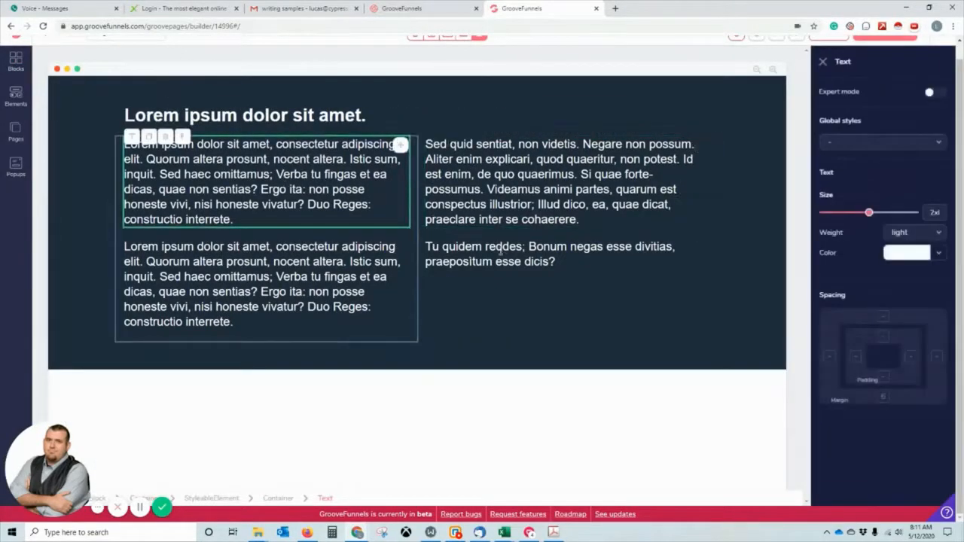
Select parts of the heading, then restore the two removed text columns.
left_click(211, 122)
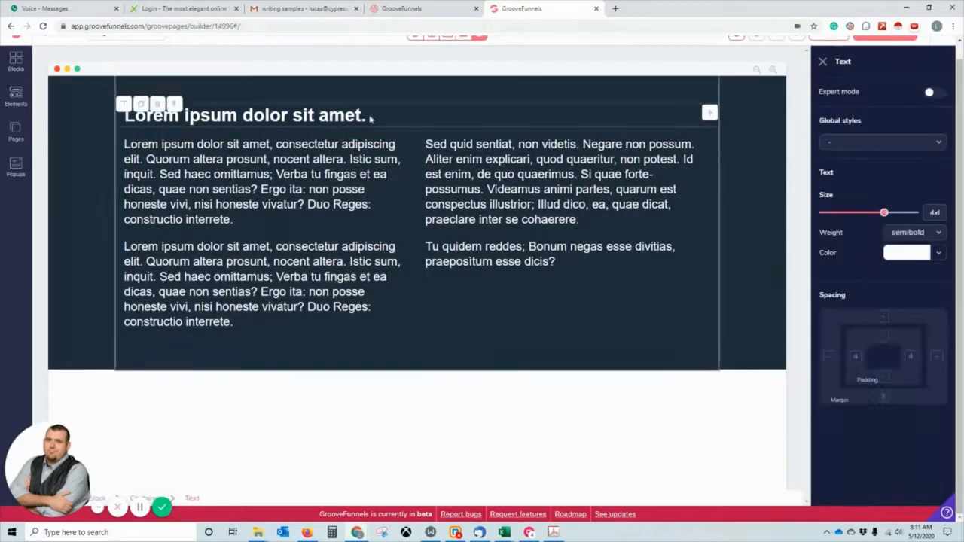
left_click_drag(370, 118, 362, 136)
double_click(360, 123)
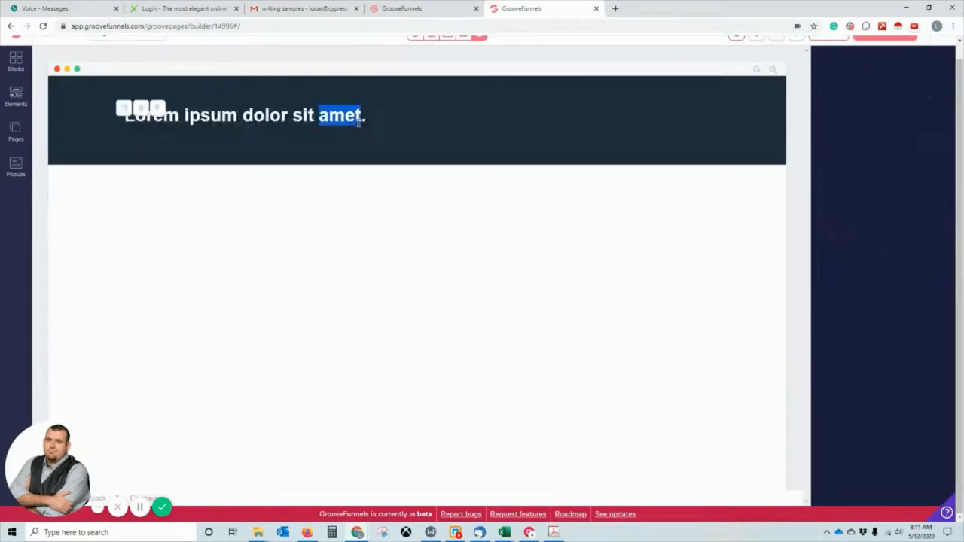
left_click(389, 196)
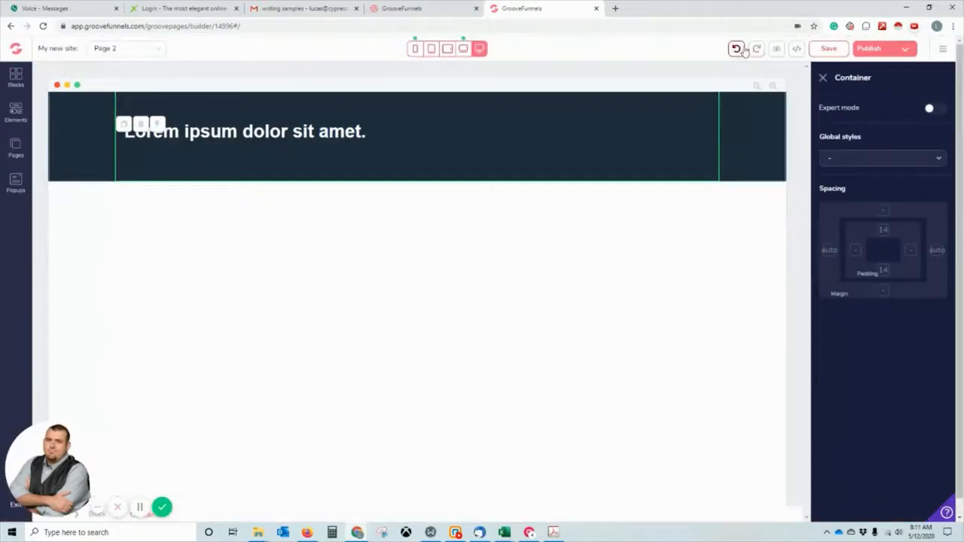
left_click(735, 48)
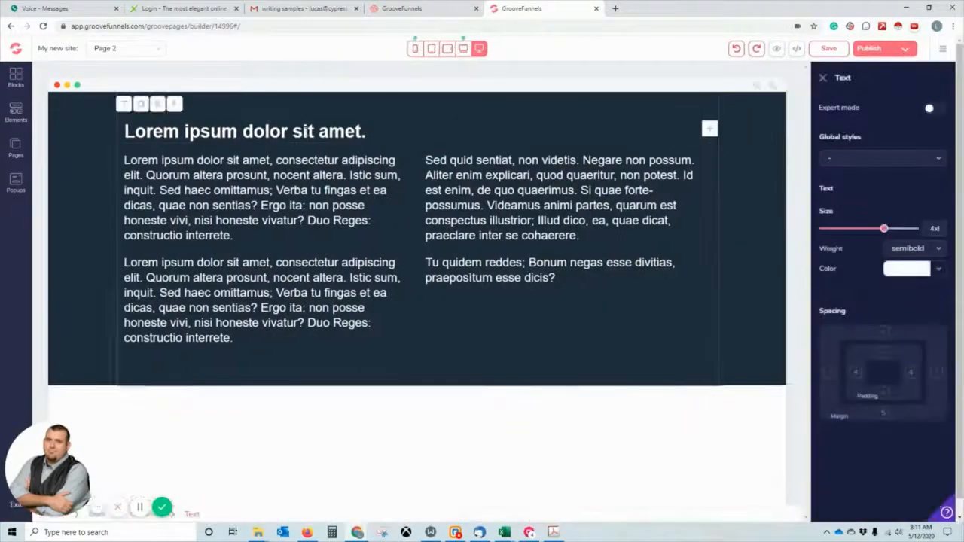
Retype the heading as 'Your Free Ebook Is heready', then undo the change.
left_click(306, 136)
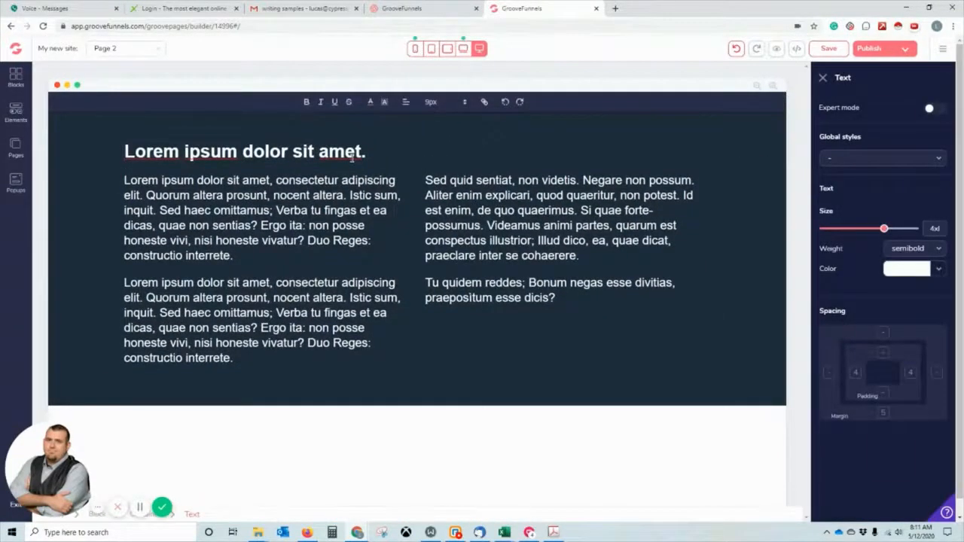
triple_click(352, 156)
type("YOur")
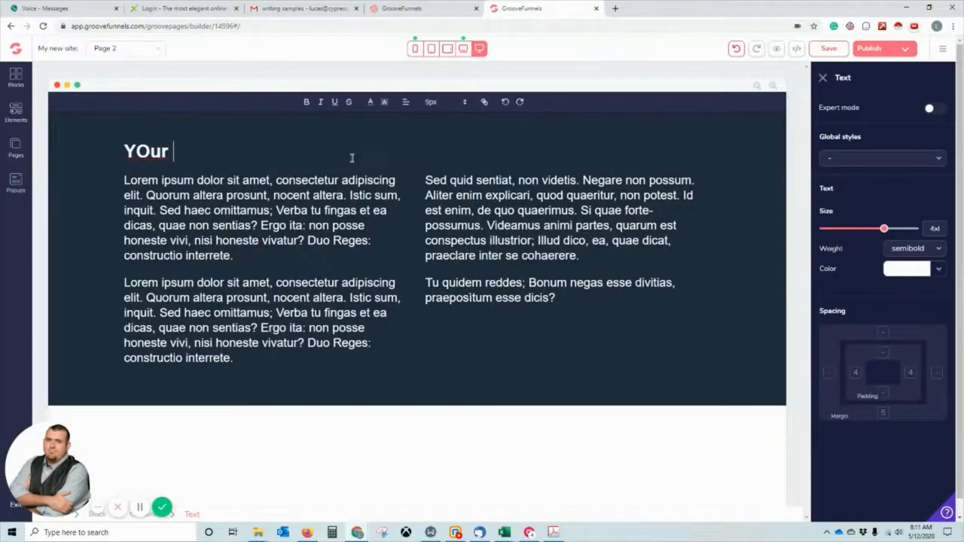
key("BackSpace")
key("BackSpace")
key("BackSpace")
type("our Free ")
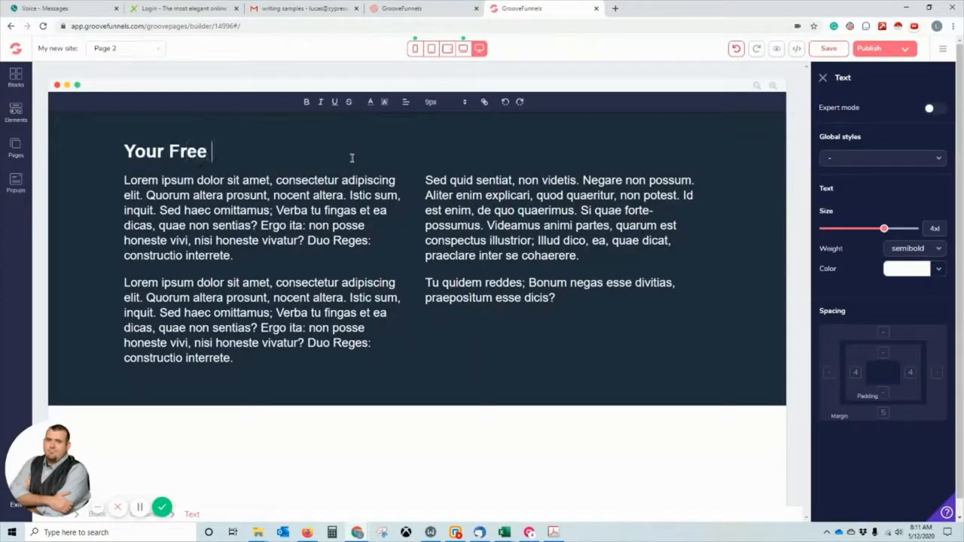
type("Ebook Is her")
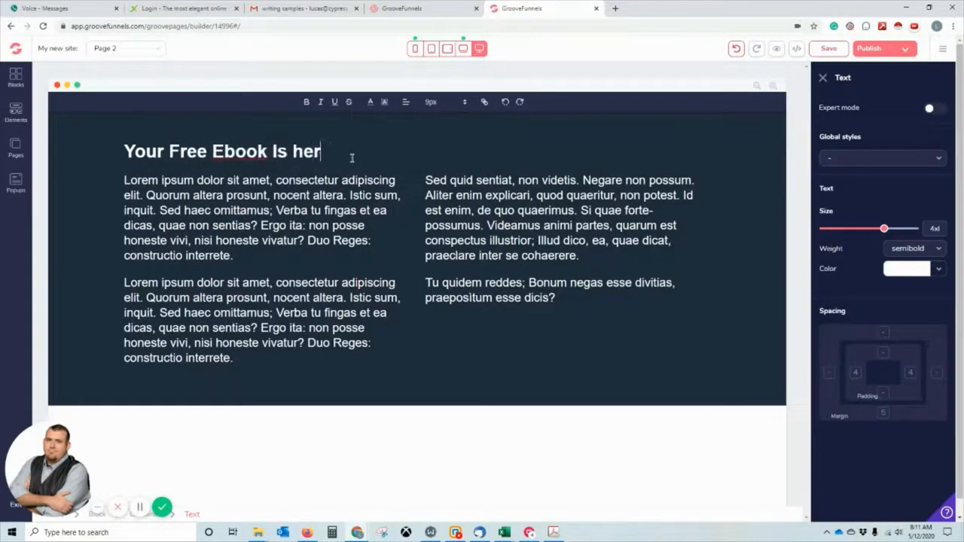
type("eady!")
left_click(480, 193)
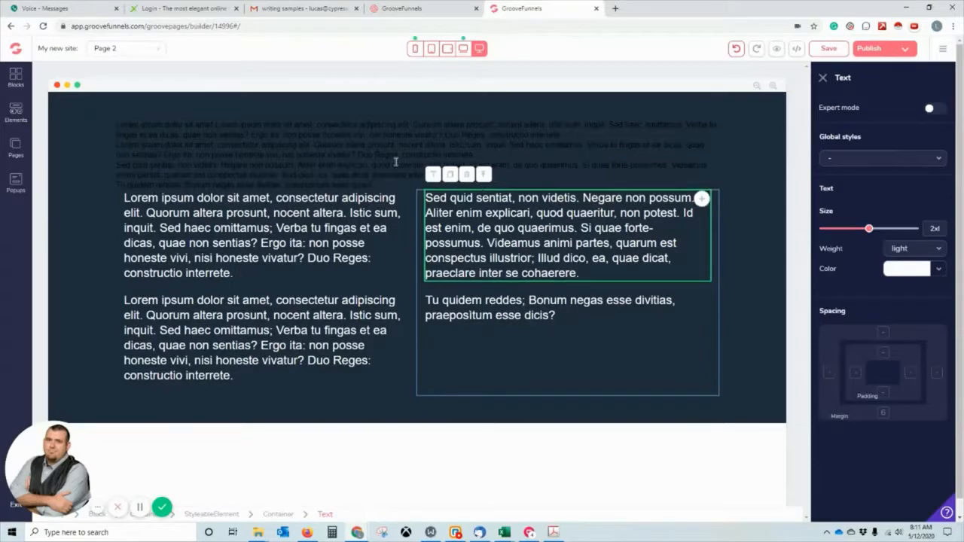
left_click(745, 50)
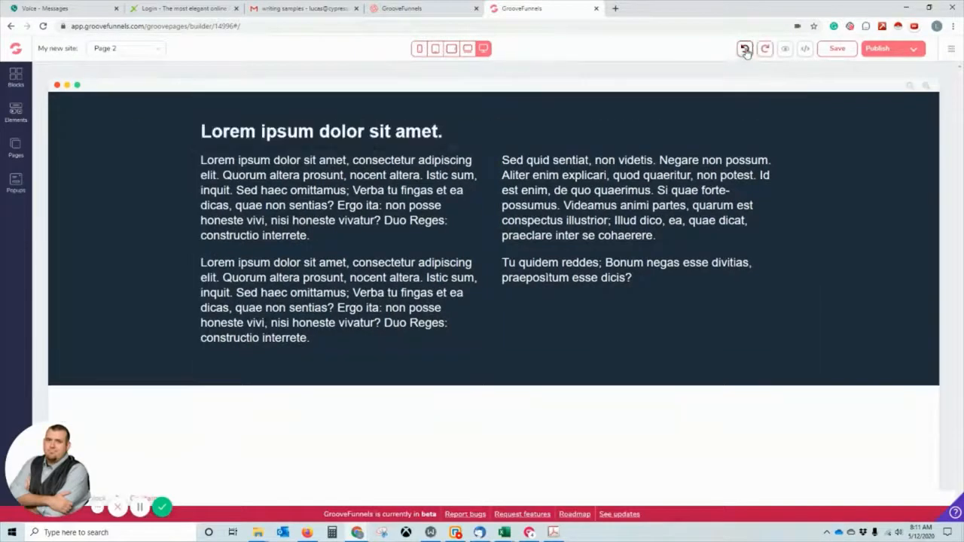
Select the heading again and begin retyping it as 'Your Free Ebook Is Ready!'.
left_click(540, 122)
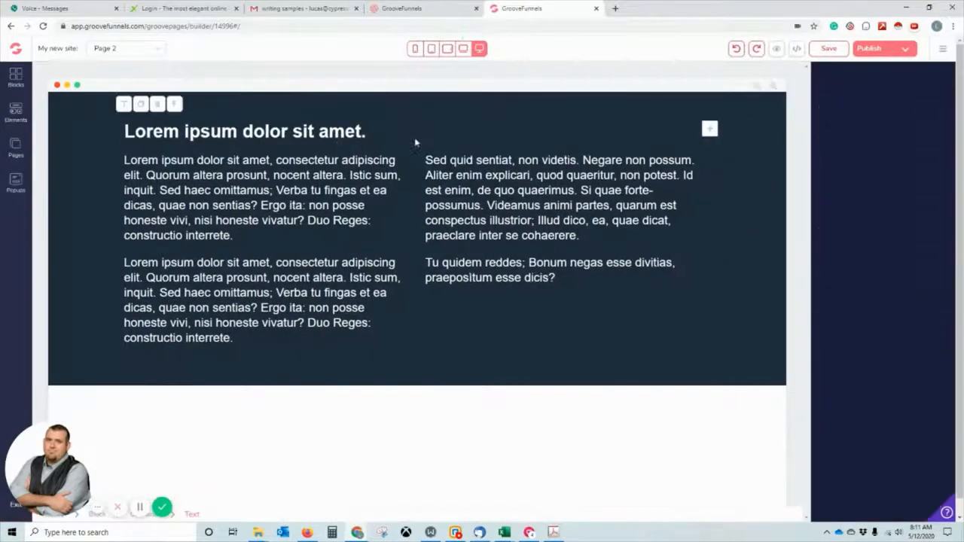
double_click(128, 132)
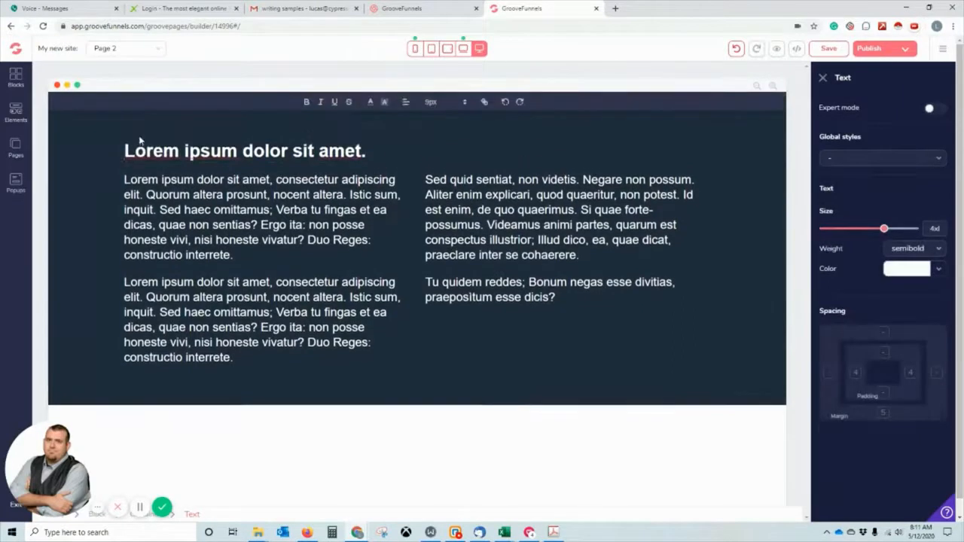
triple_click(139, 139)
type("You")
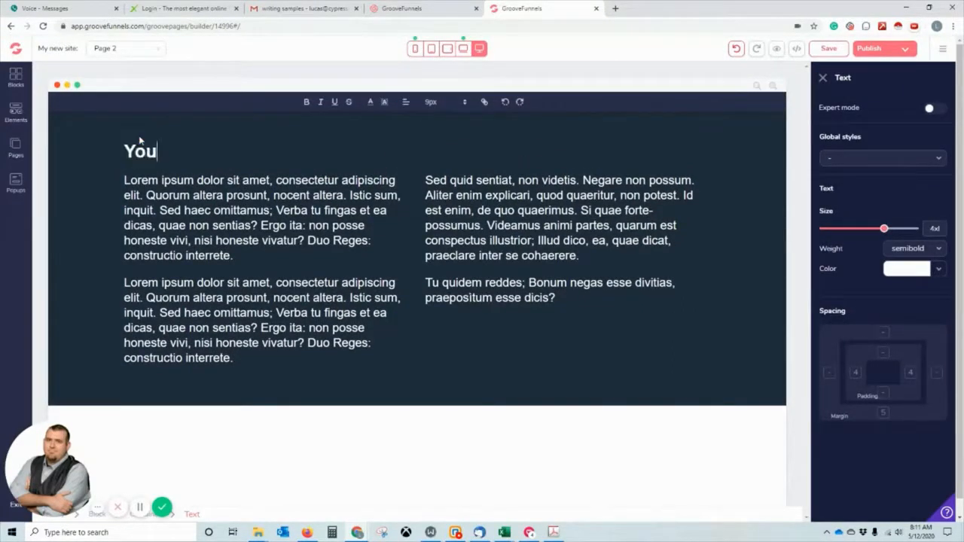
type("r Free Ebook Is R")
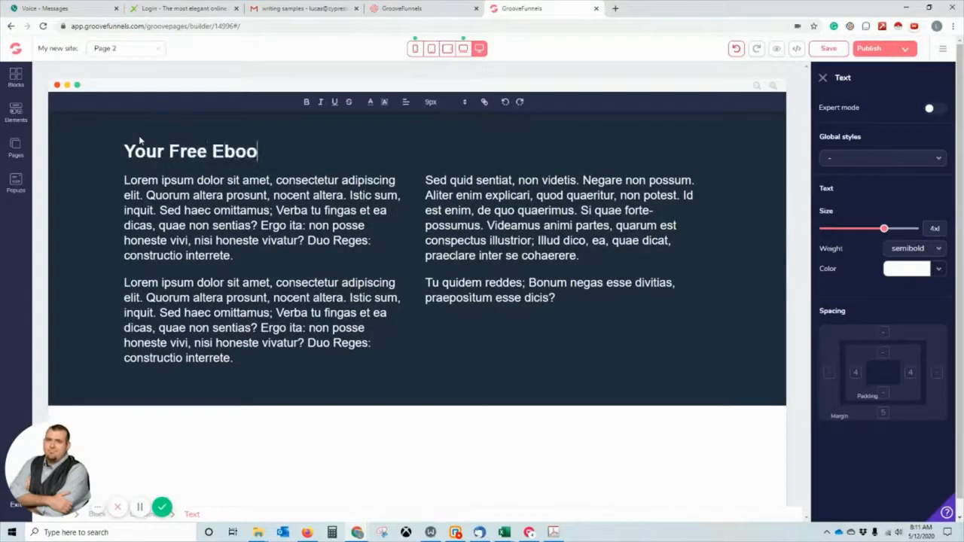
type("eas")
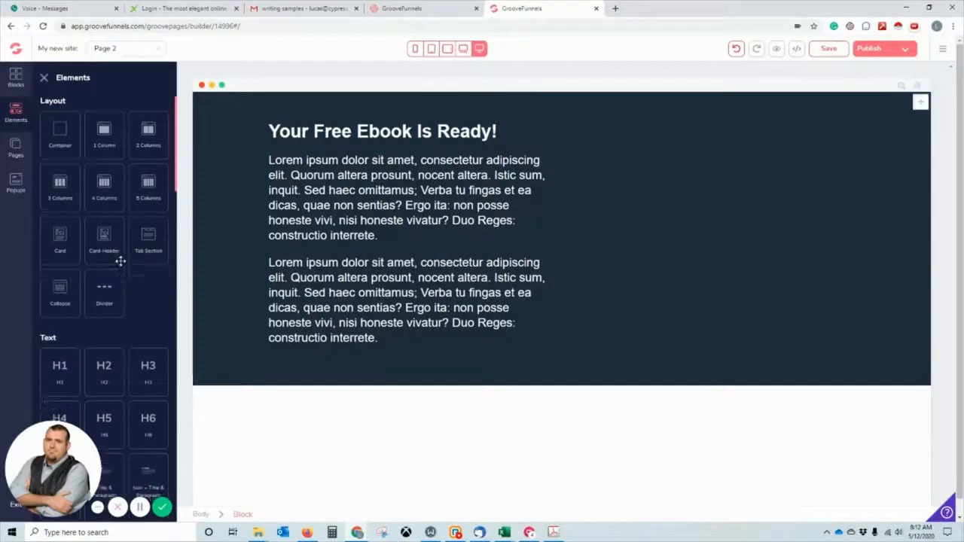
Add an image element to the right column and set it to the Success Traits & Habits cover.
scroll(118, 259, "down", 6)
scroll(120, 265, "down", 2)
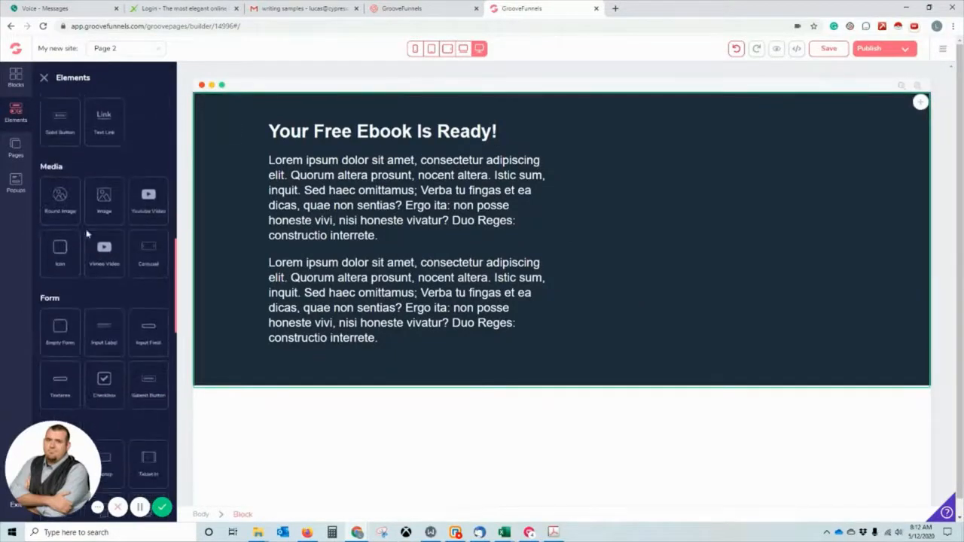
left_click_drag(104, 198, 679, 181)
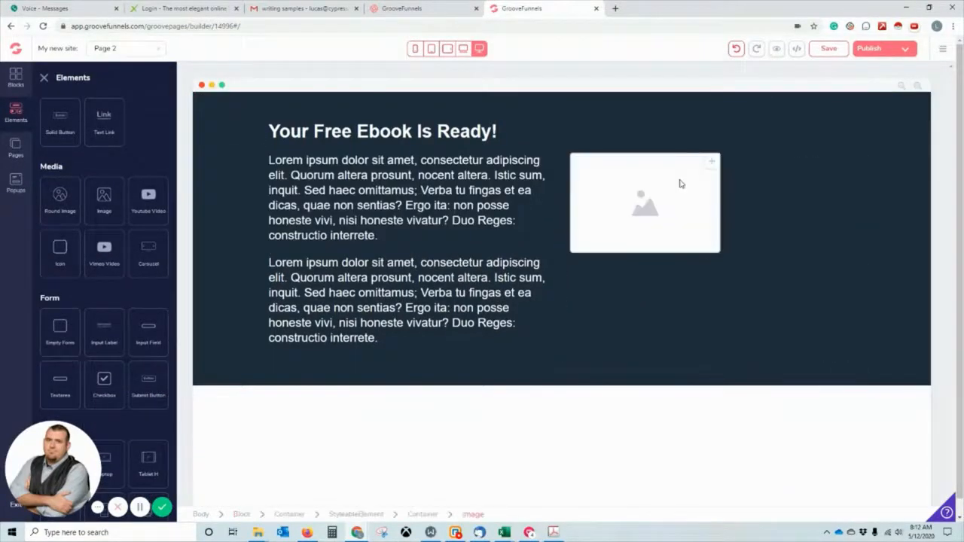
left_click(674, 189)
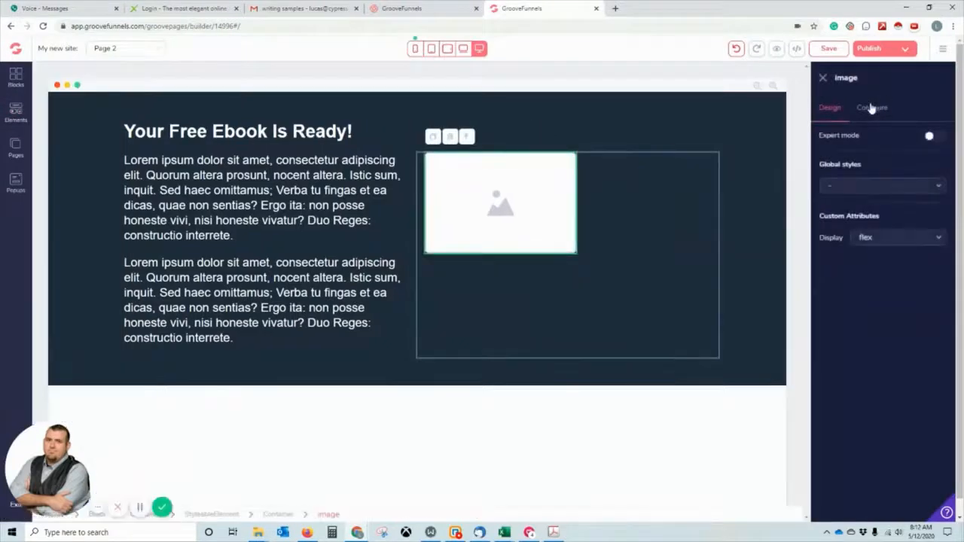
left_click(870, 107)
left_click(839, 190)
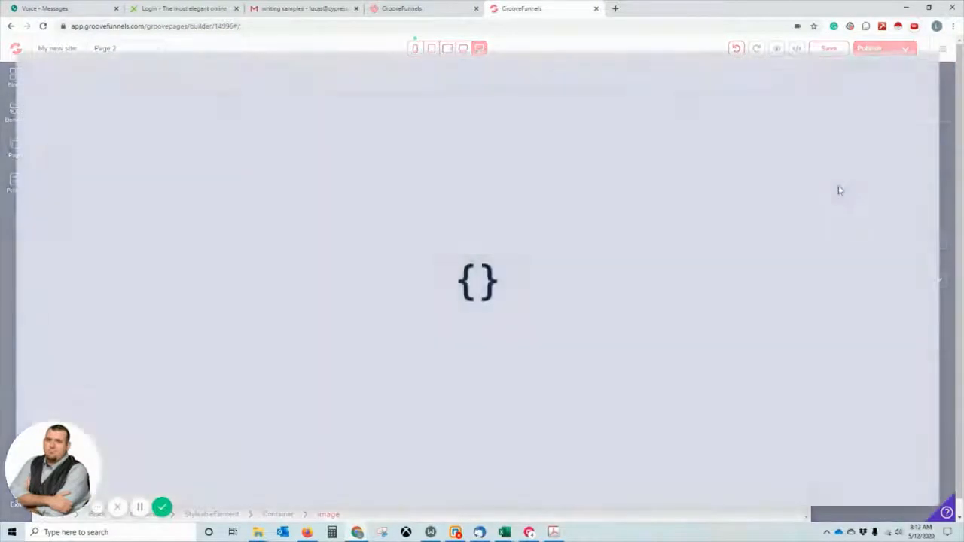
left_click(317, 179)
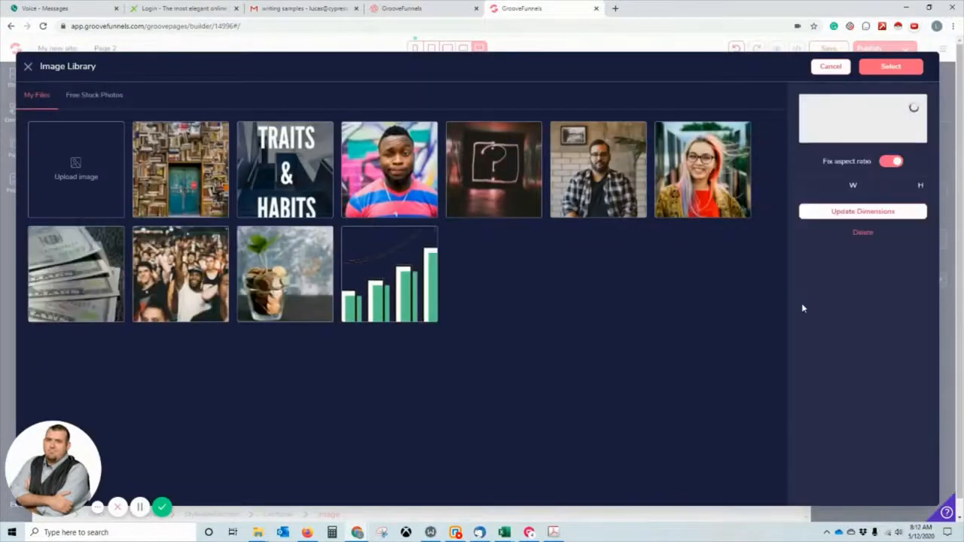
left_click(904, 69)
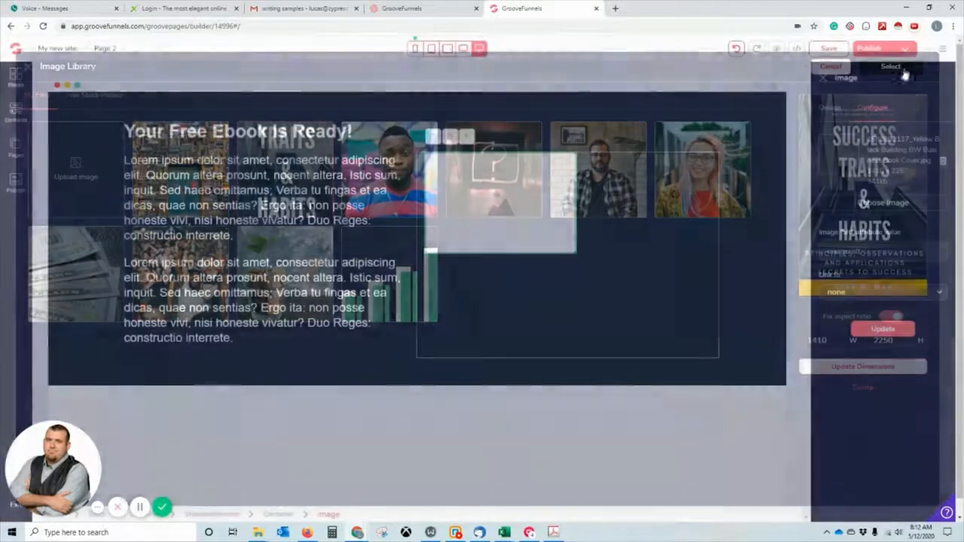
left_click(891, 331)
scroll(486, 255, "down", 2)
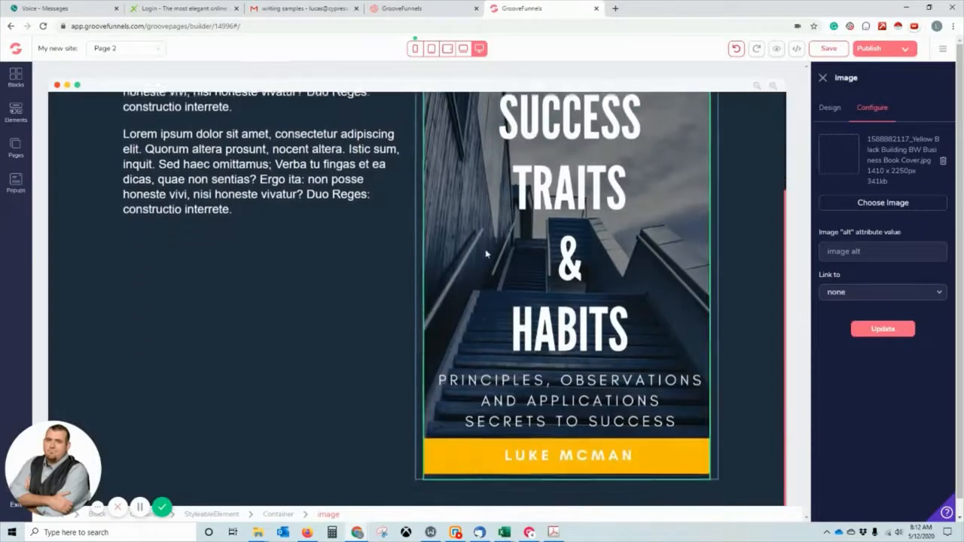
scroll(486, 254, "up", 2)
left_click(199, 187)
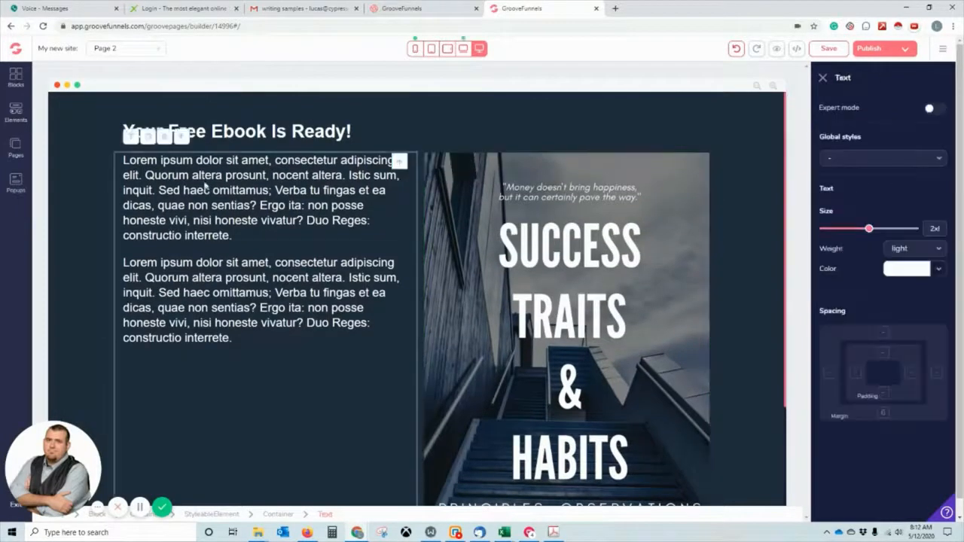
Delete both Lorem ipsum paragraphs from the left column.
left_click(164, 137)
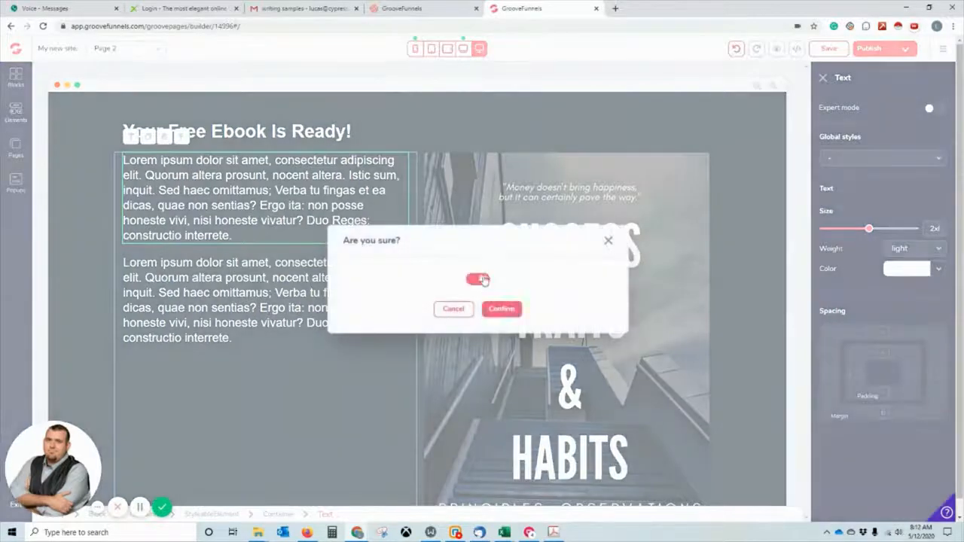
left_click(501, 309)
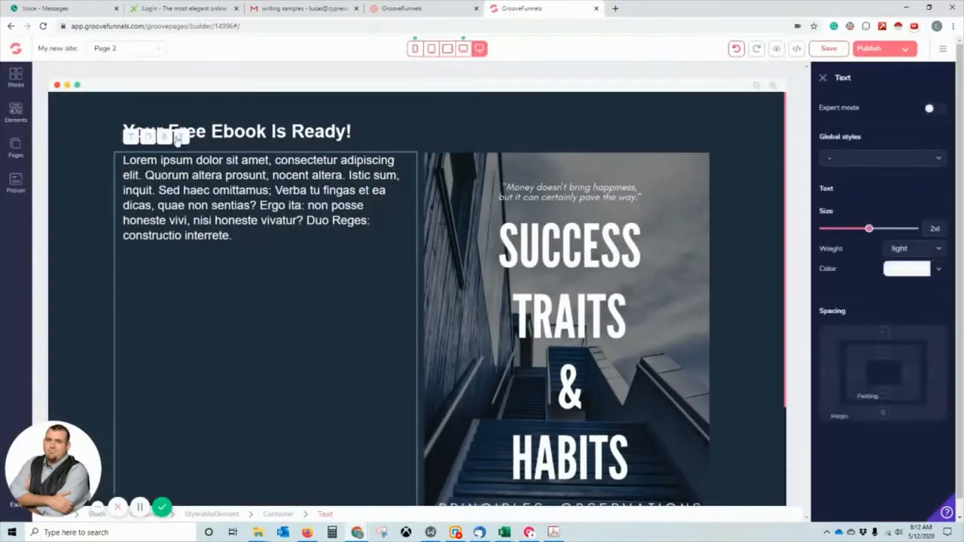
left_click(178, 138)
left_click(477, 279)
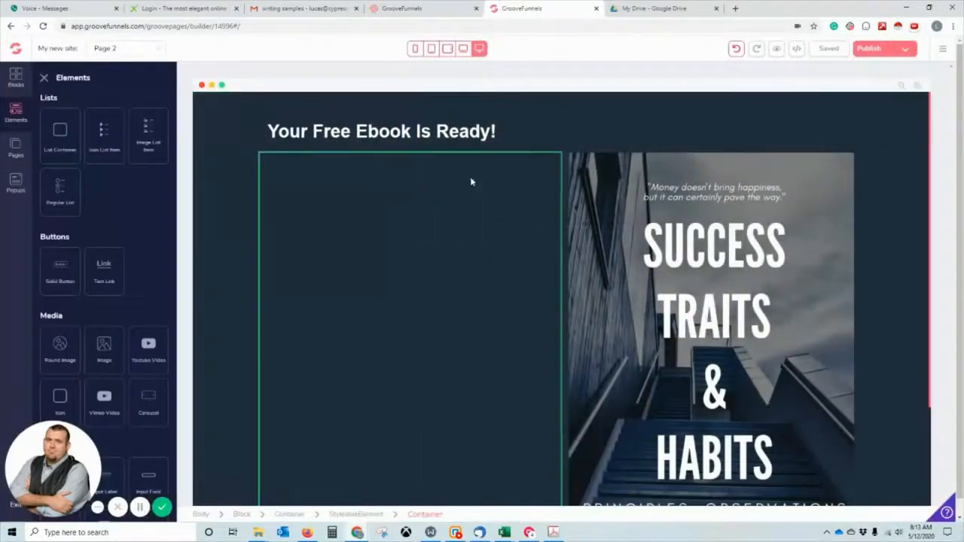
Drop two buttons into the left column, undoing an accidental deletion of the button group.
left_click_drag(61, 271, 354, 200)
left_click_drag(65, 276, 392, 236)
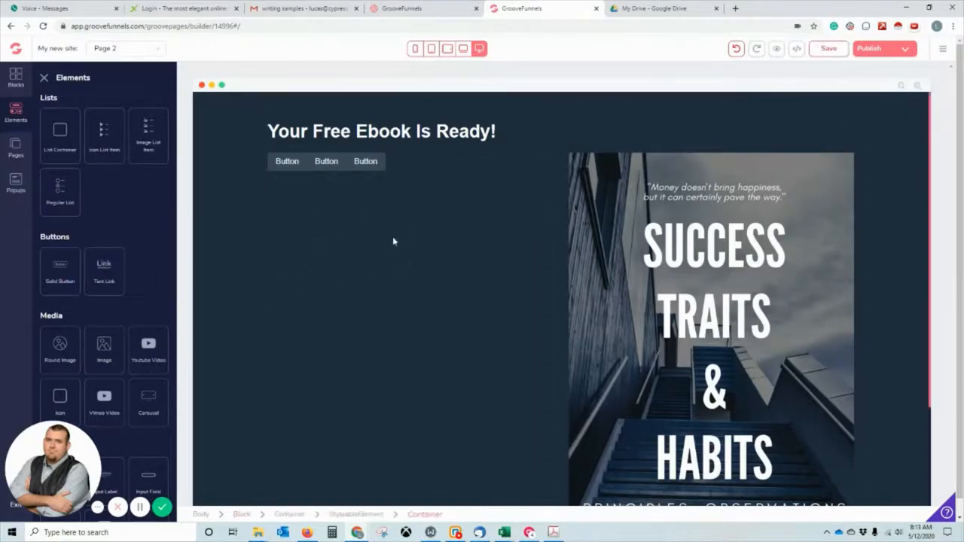
left_click(327, 169)
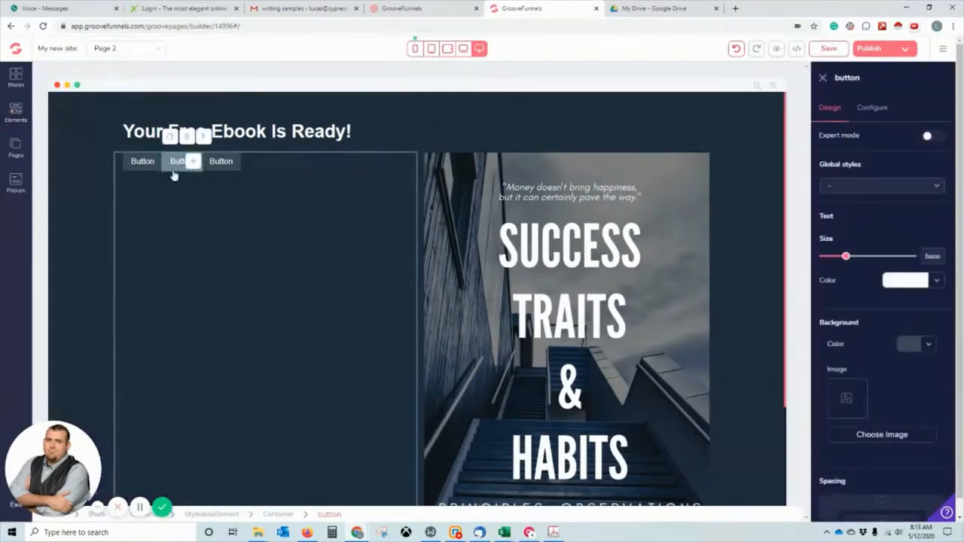
double_click(179, 163)
left_click_drag(171, 185, 137, 214)
double_click(246, 204)
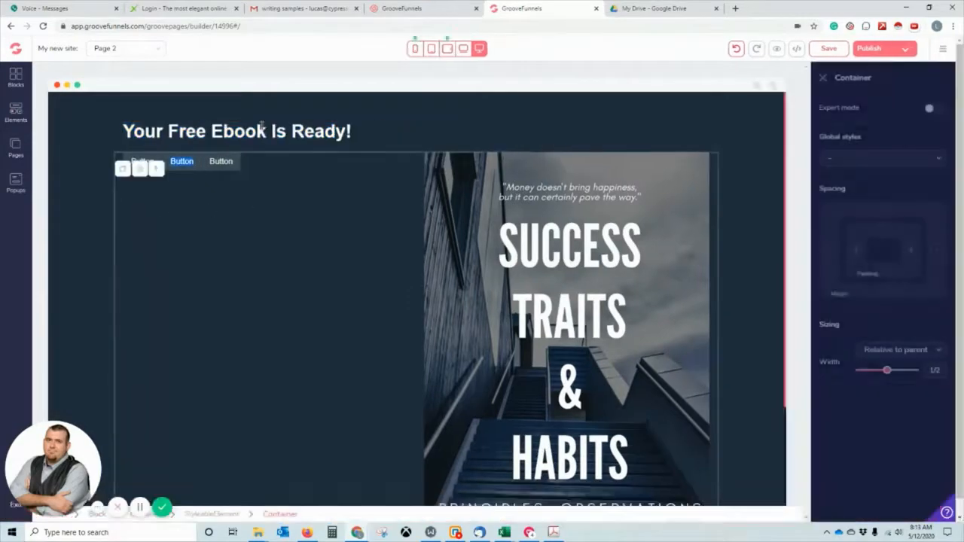
left_click(156, 169)
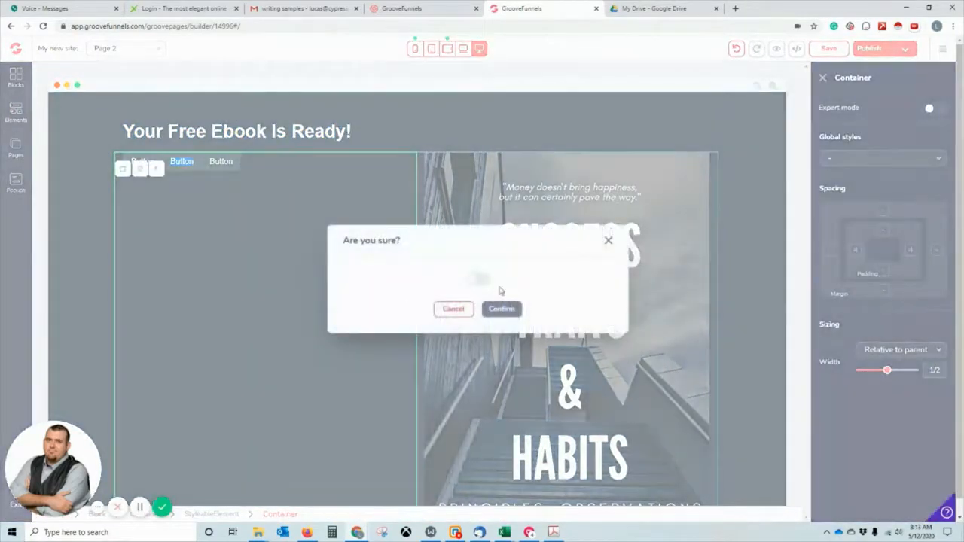
left_click(502, 308)
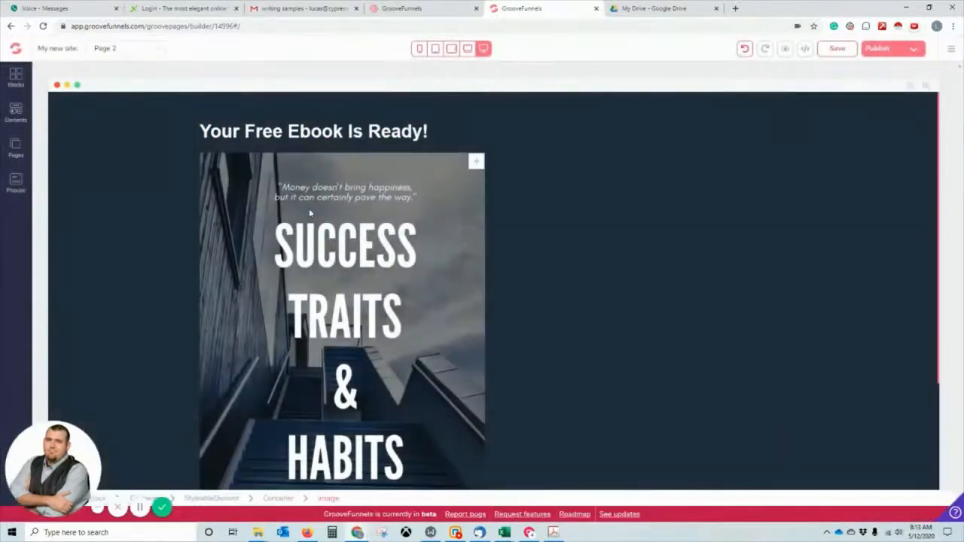
left_click(745, 48)
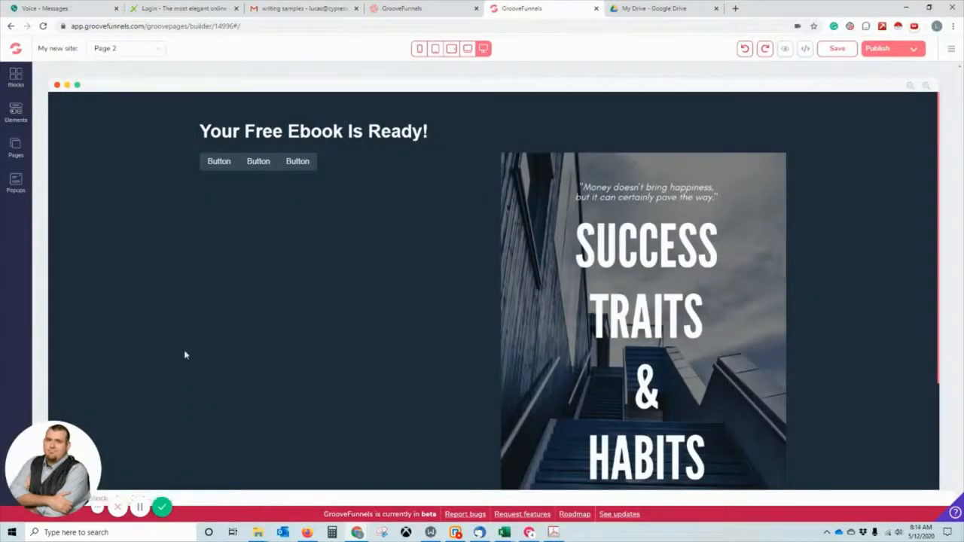
Delete the extra buttons so only a single button remains.
left_click(218, 166)
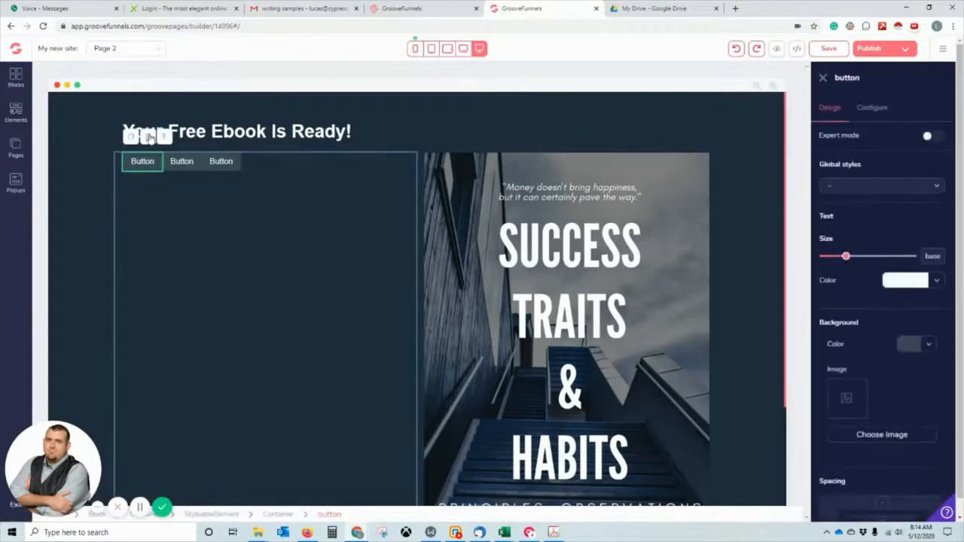
left_click(149, 137)
left_click(501, 309)
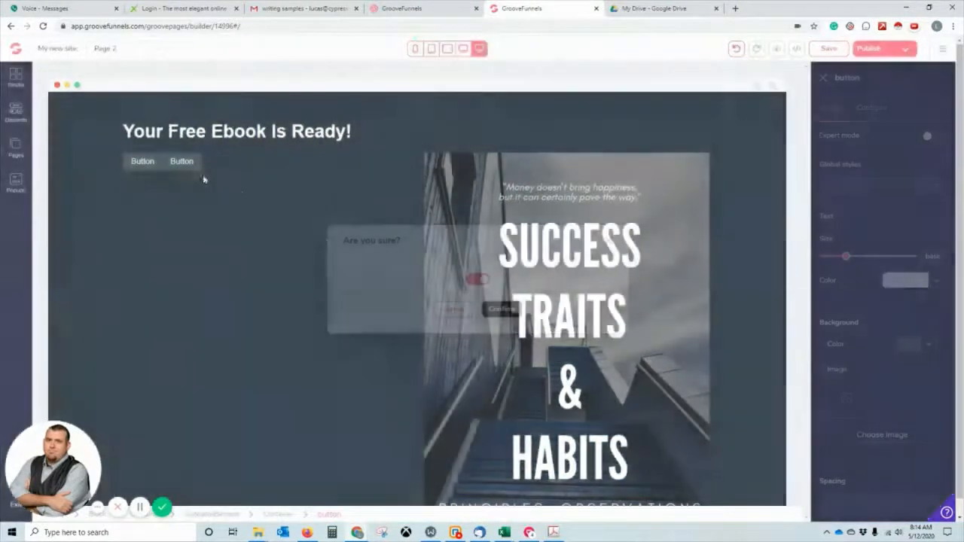
left_click(216, 161)
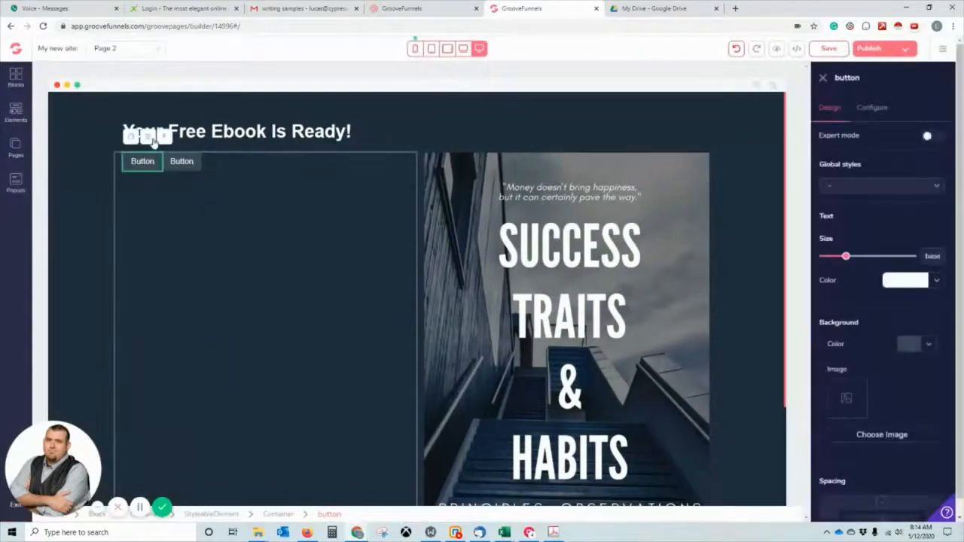
left_click(148, 138)
left_click(501, 309)
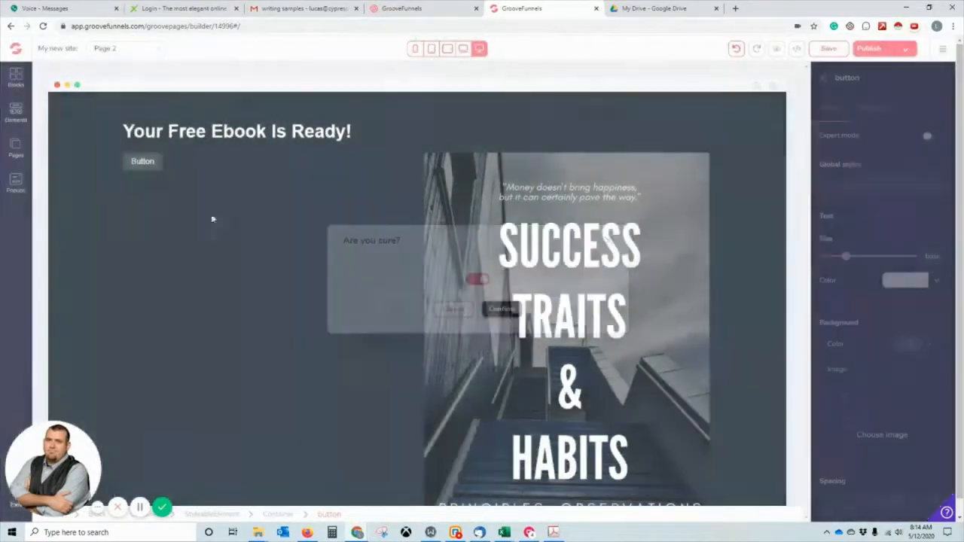
Add a divider line under the first button from the Elements panel.
left_click(15, 112)
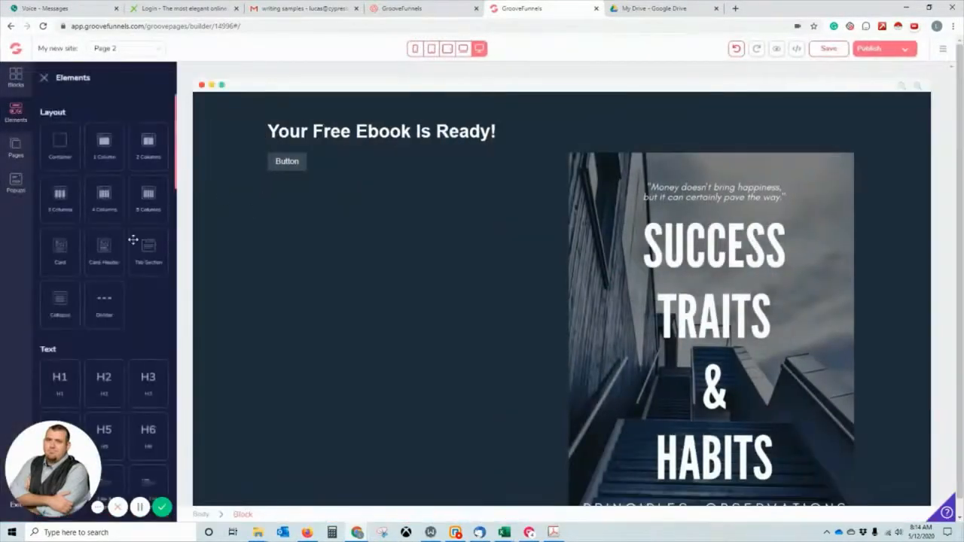
scroll(133, 241, "down", 3)
scroll(132, 239, "up", 3)
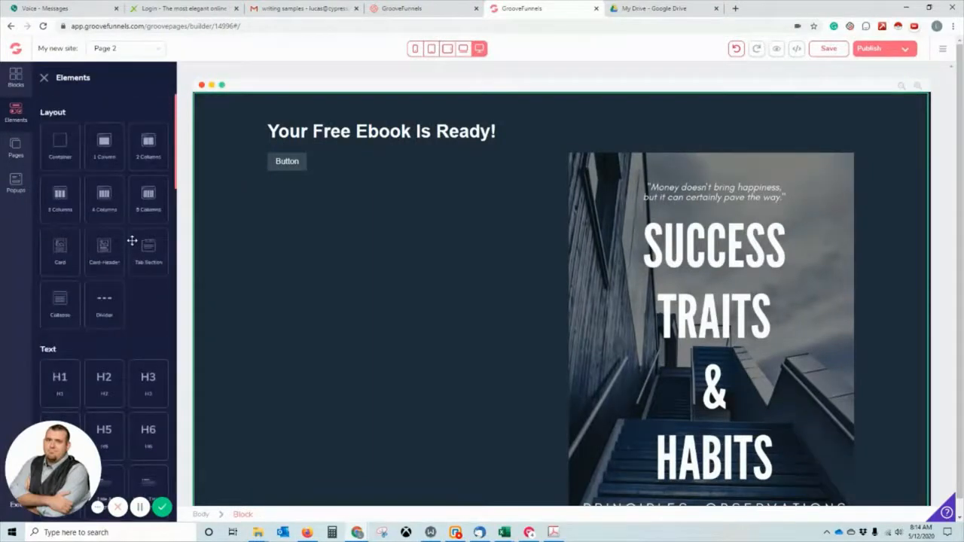
left_click_drag(150, 297, 279, 276)
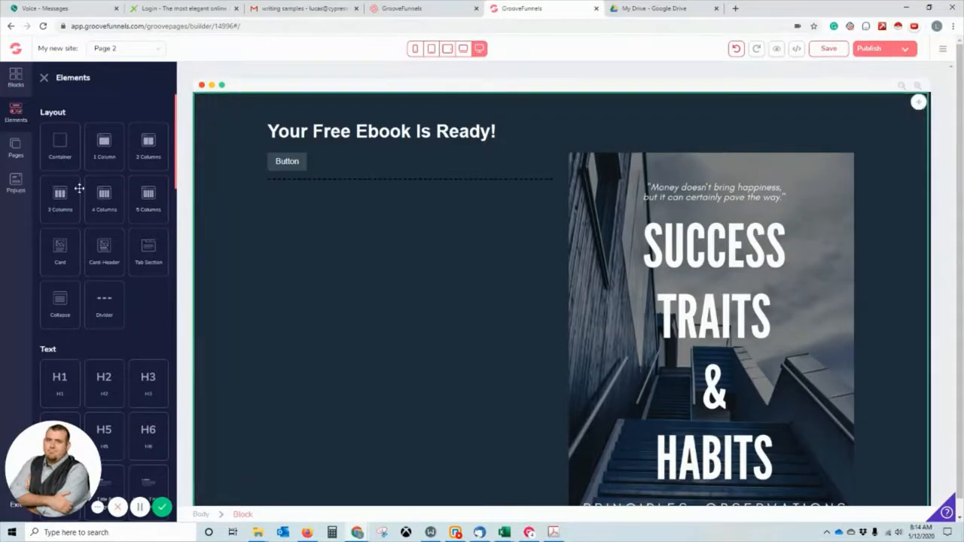
scroll(76, 189, "down", 3)
scroll(75, 195, "down", 3)
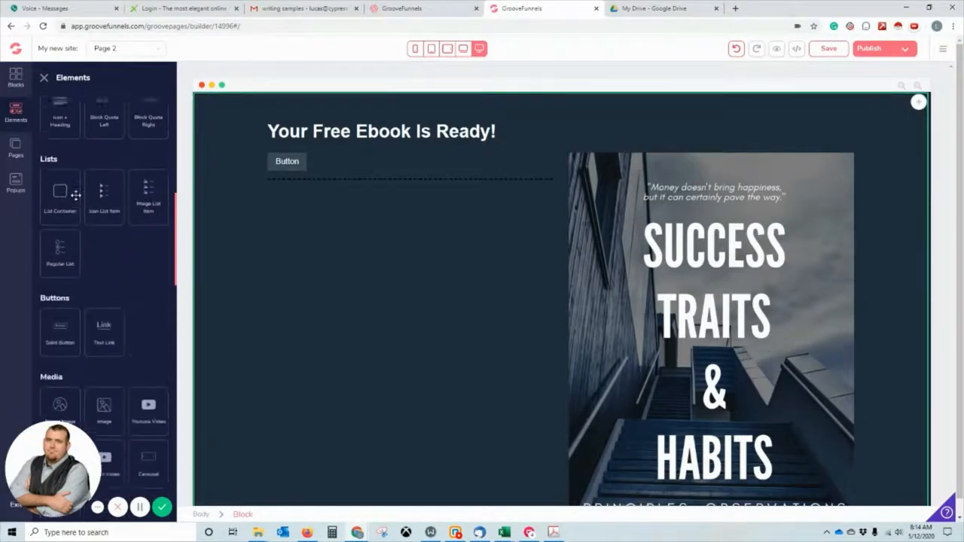
scroll(75, 195, "up", 5)
scroll(297, 161, "down", 2)
scroll(119, 244, "down", 3)
scroll(317, 327, "up", 2)
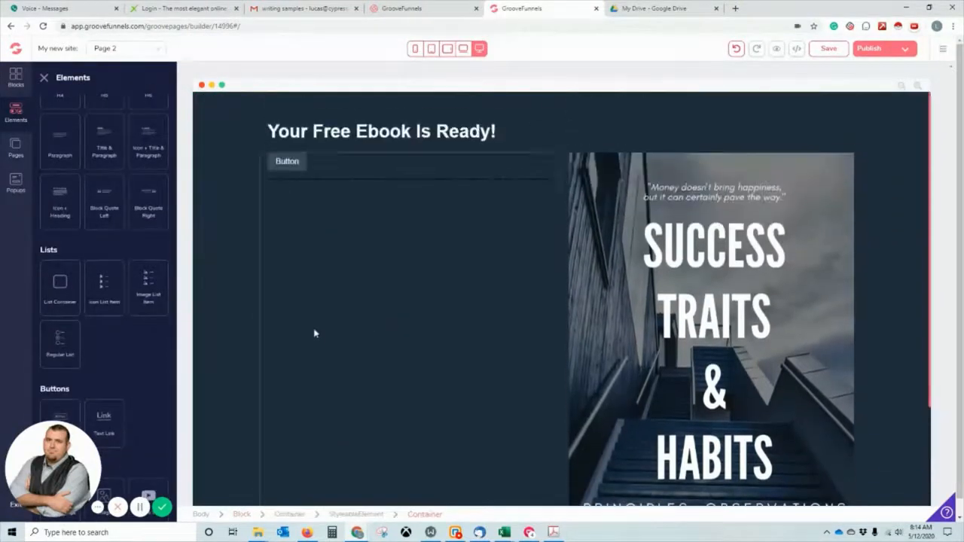
scroll(142, 327, "down", 2)
Add a second button, another divider, and a third button beneath it.
left_click_drag(61, 280, 305, 249)
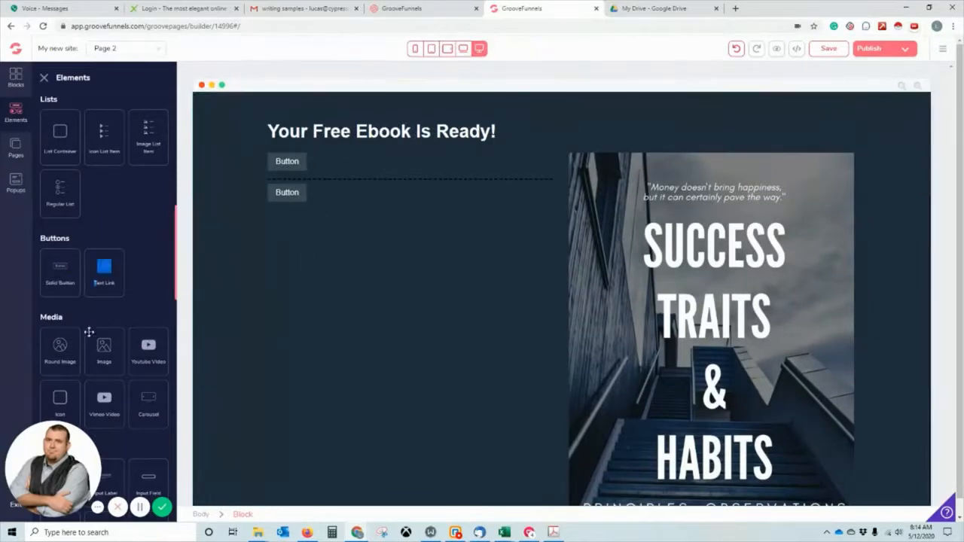
scroll(96, 320, "up", 4)
scroll(95, 320, "up", 1)
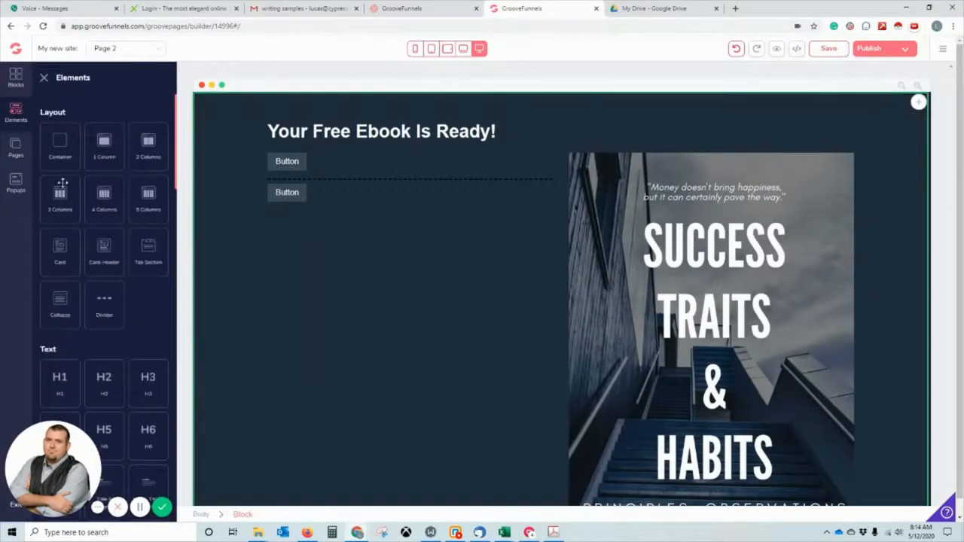
left_click_drag(103, 305, 324, 264)
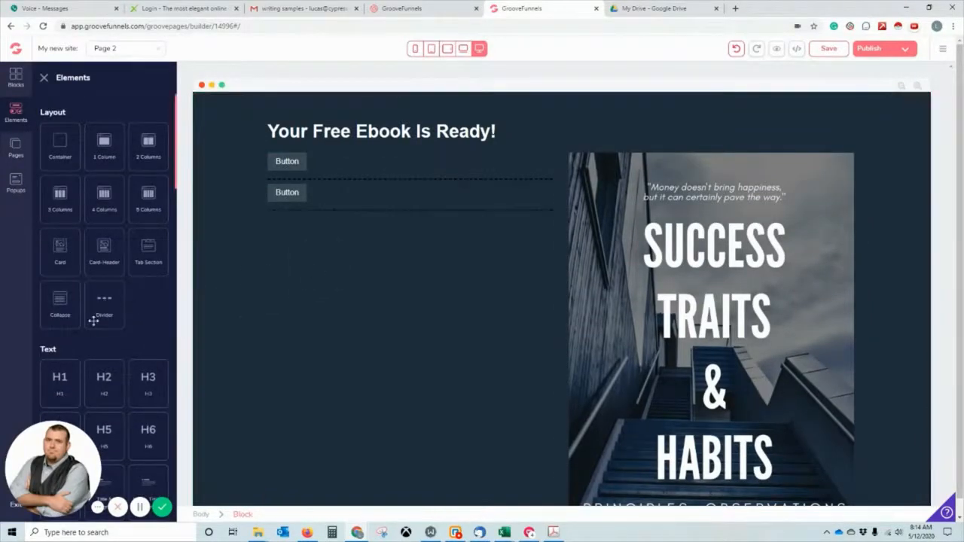
scroll(82, 335, "down", 5)
left_click_drag(75, 357, 308, 273)
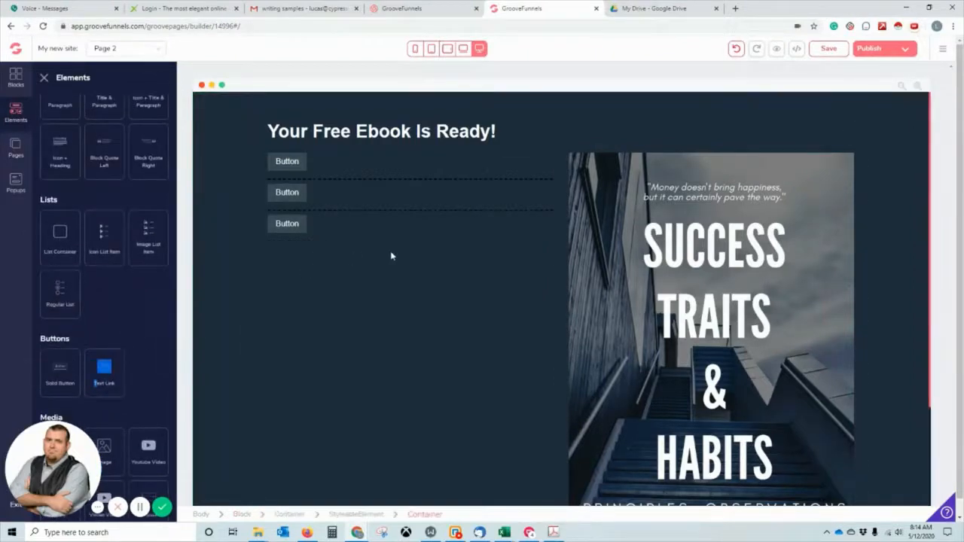
Relabel the first button 'Download PDF Copy' and set its link type to URL.
left_click(289, 162)
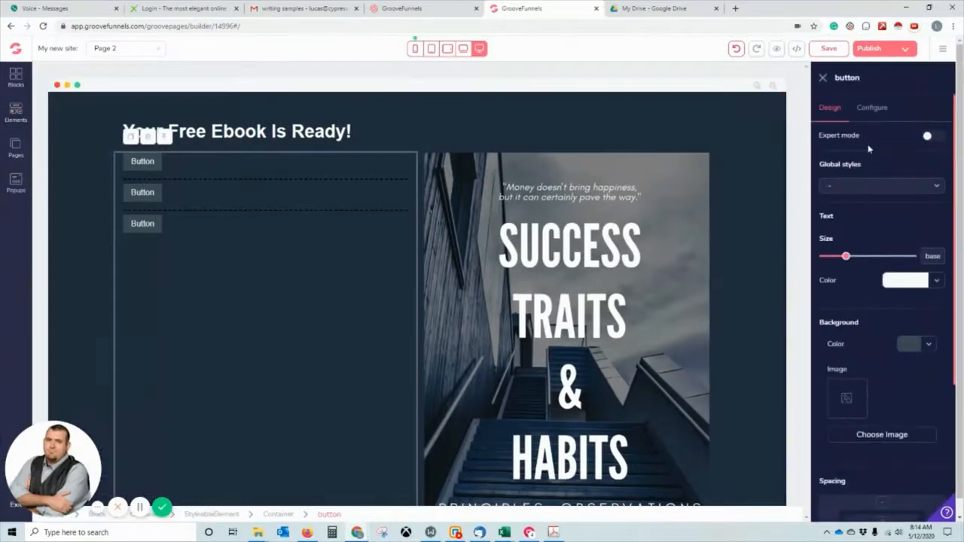
left_click(870, 109)
double_click(871, 161)
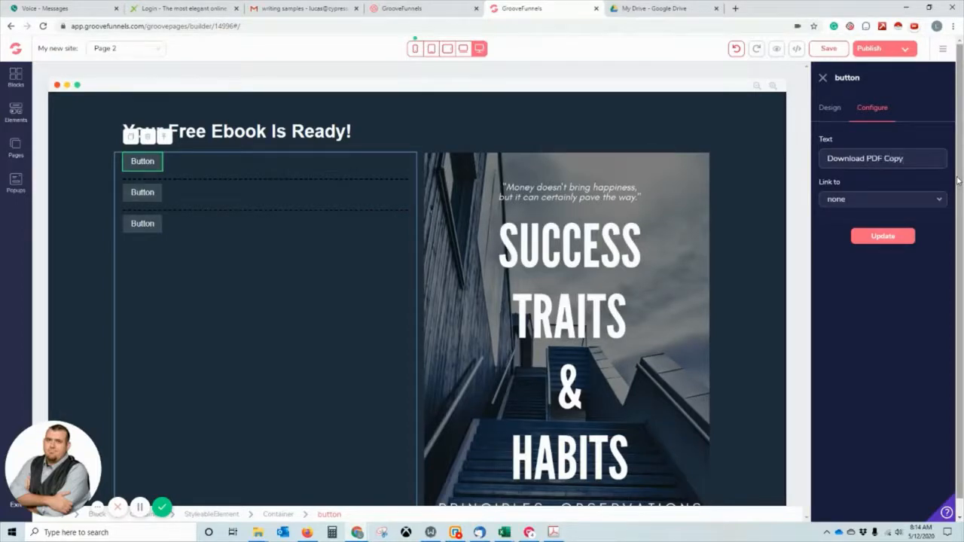
left_click(937, 201)
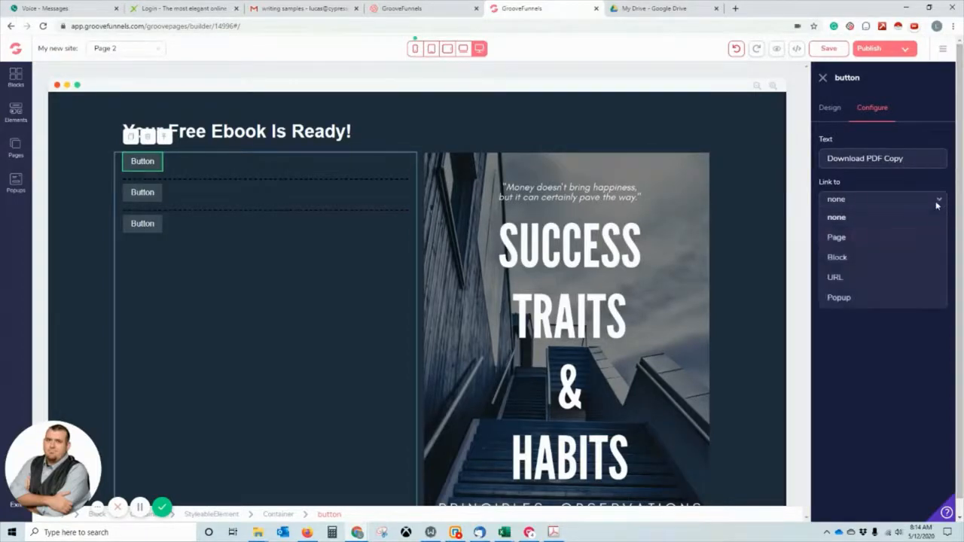
left_click(899, 277)
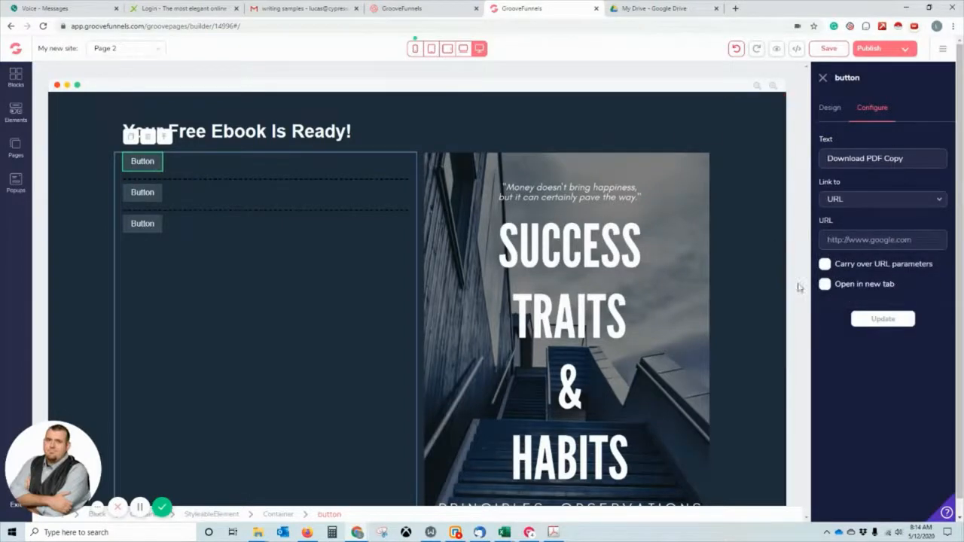
left_click(660, 7)
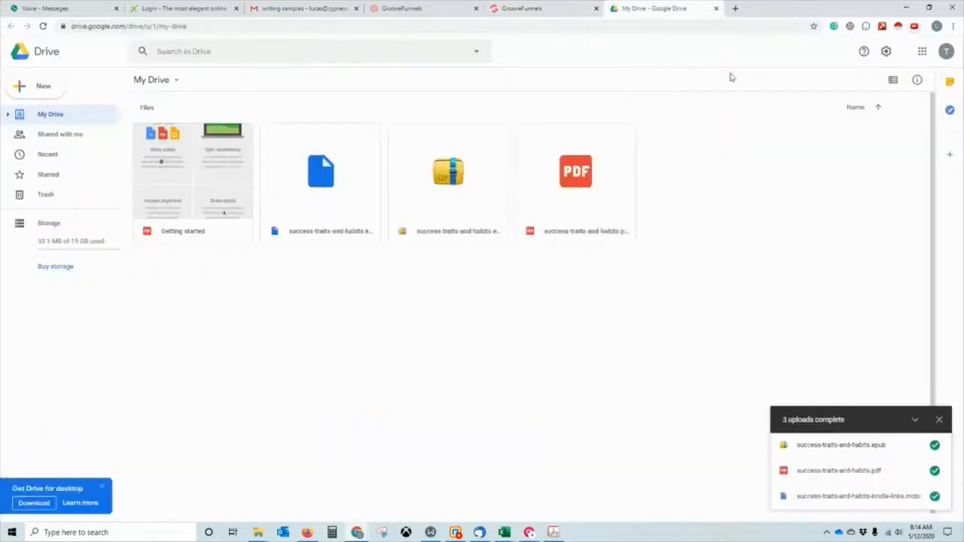
Copy the Google Drive share link for the success-traits-and-habits PDF.
left_click(621, 178)
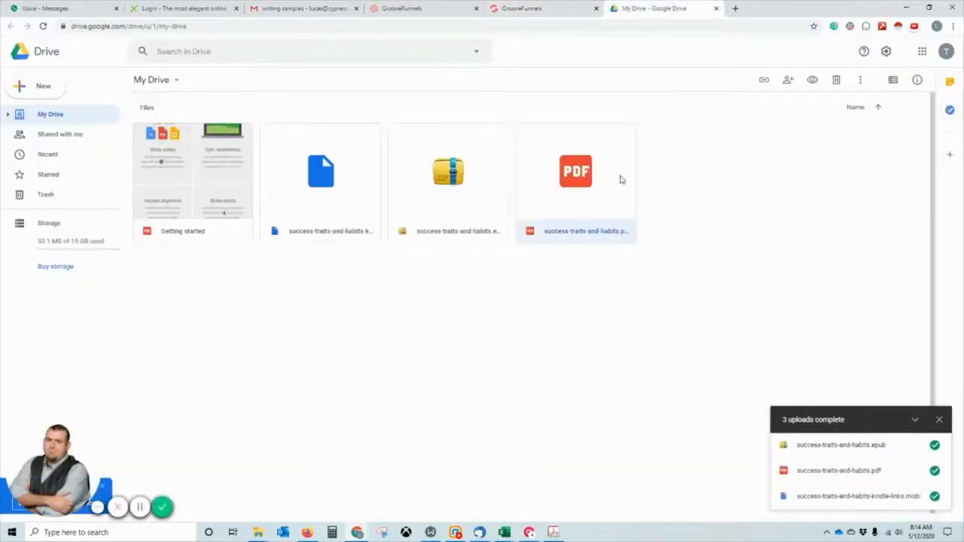
right_click(597, 194)
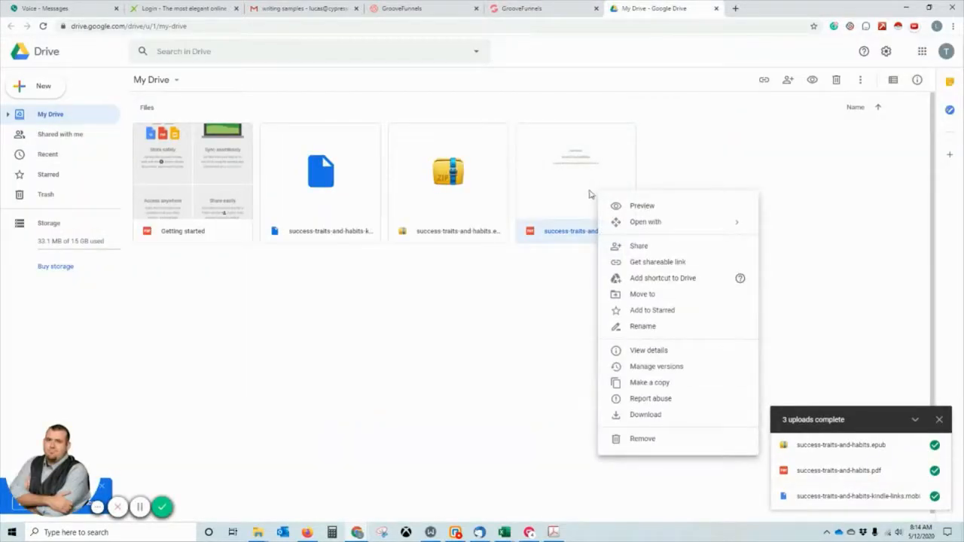
left_click(637, 247)
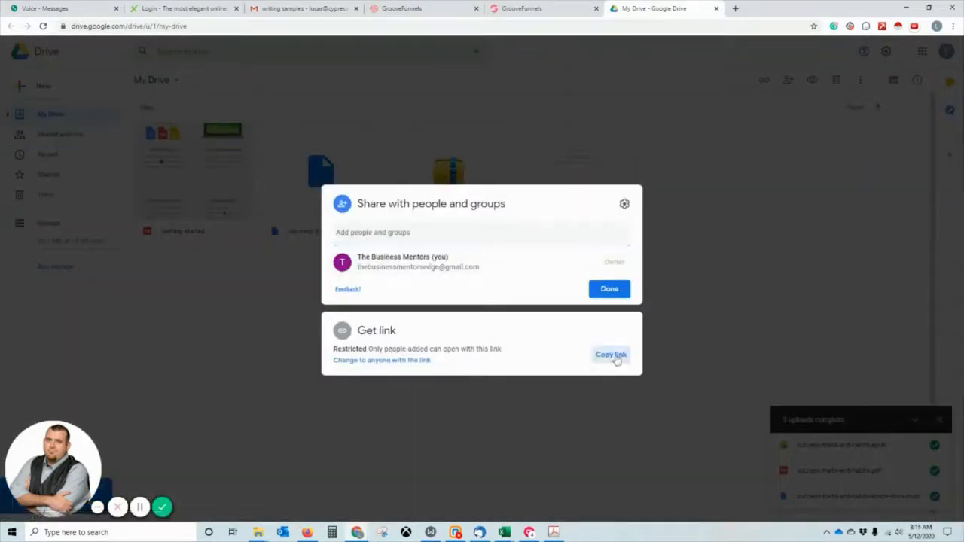
left_click(614, 357)
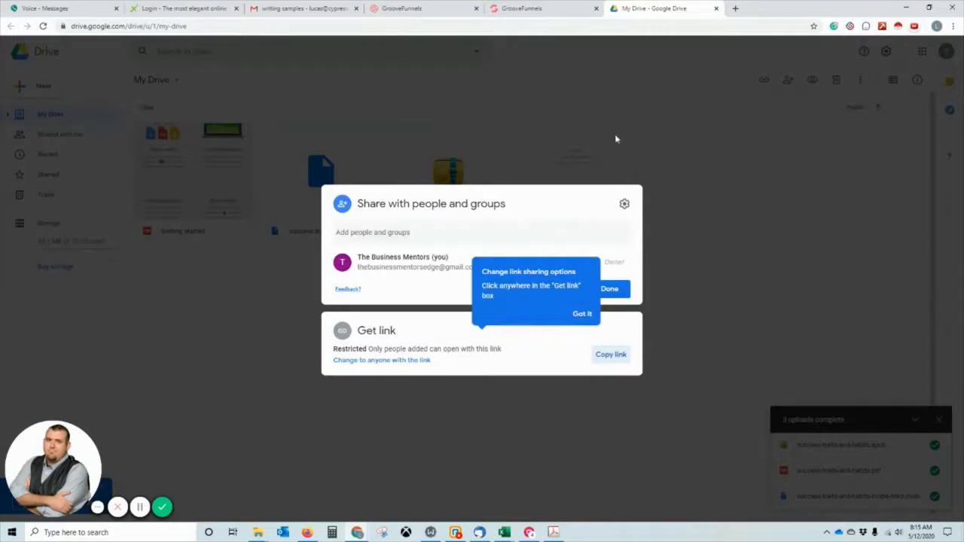
left_click(538, 9)
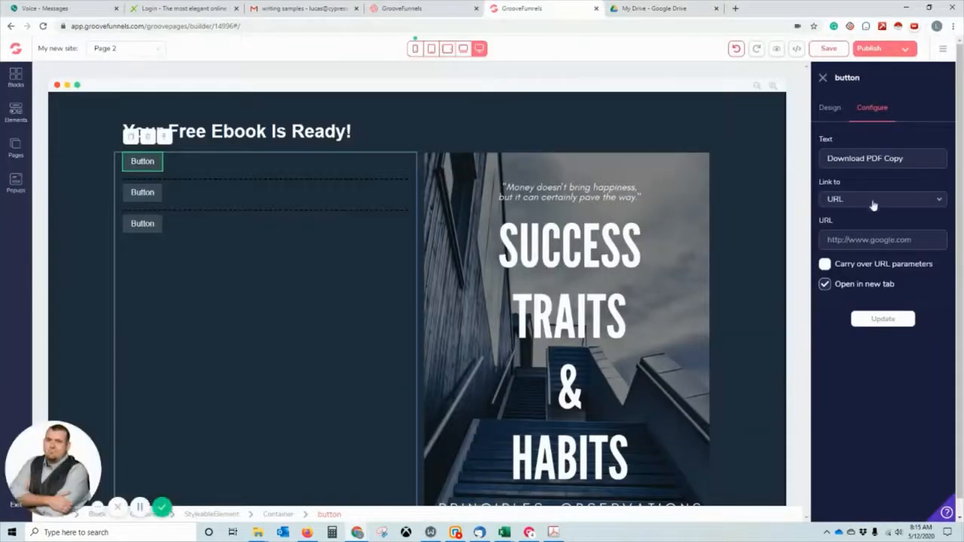
Paste the PDF's Drive link as the button URL and apply it.
left_click(867, 239)
key("ctrl+v")
left_click(900, 321)
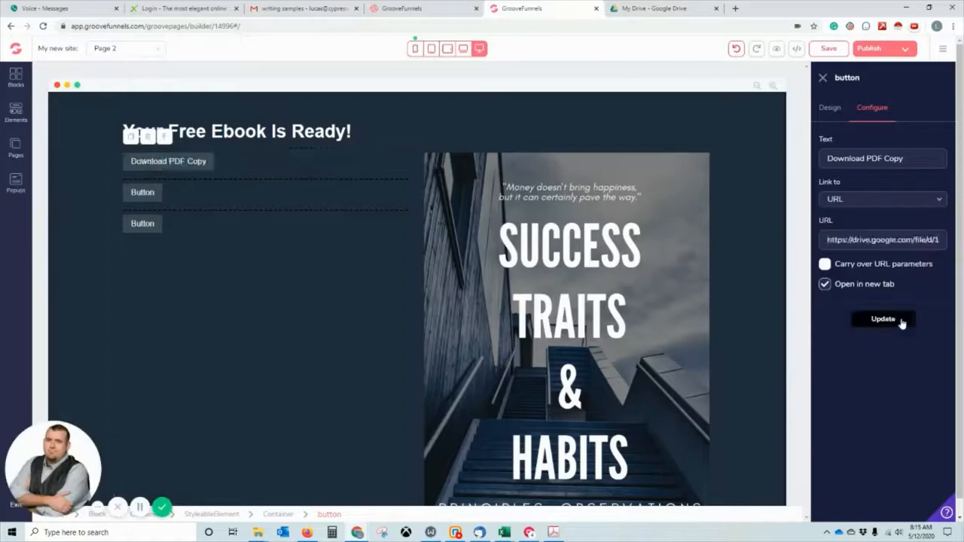
Give the button a bright green background and enlarge its text to 4xl.
left_click(831, 108)
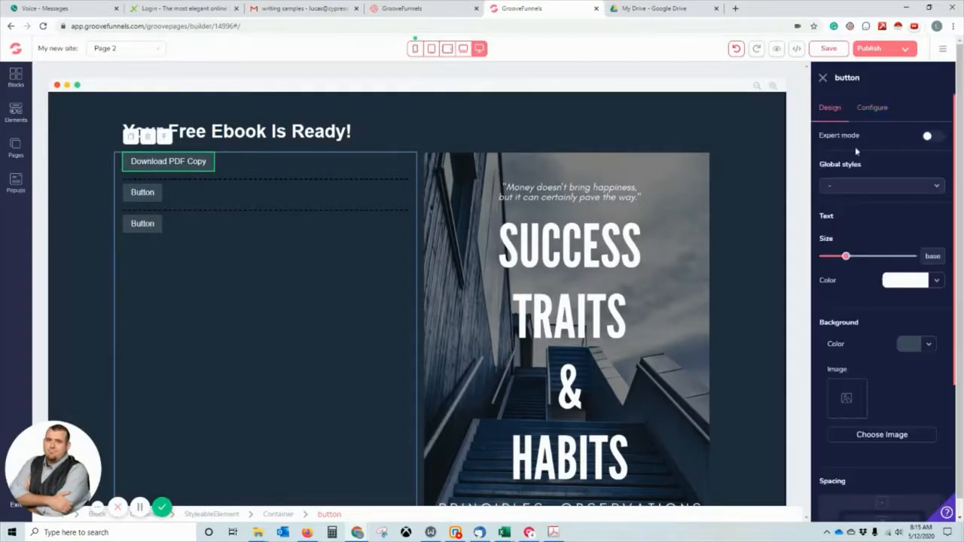
left_click(929, 345)
left_click(910, 401)
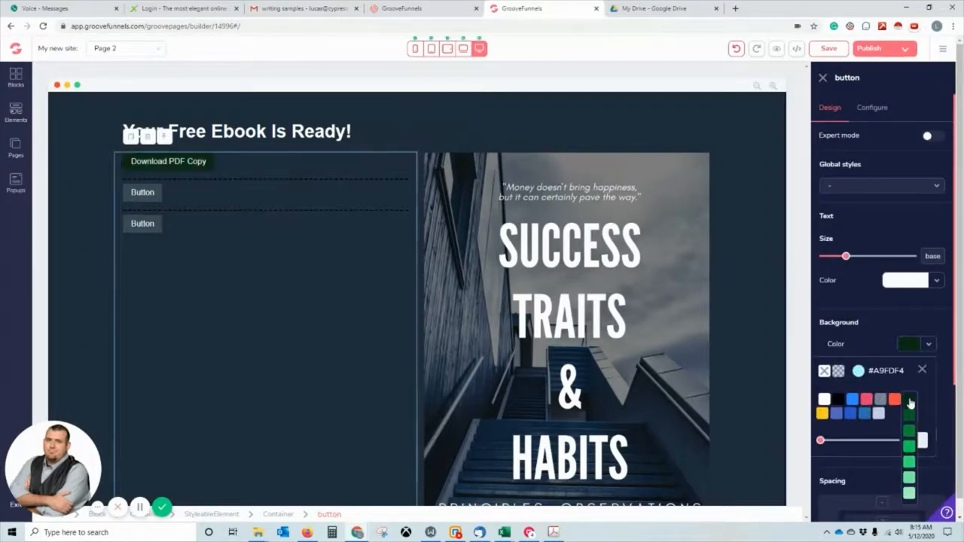
left_click(910, 451)
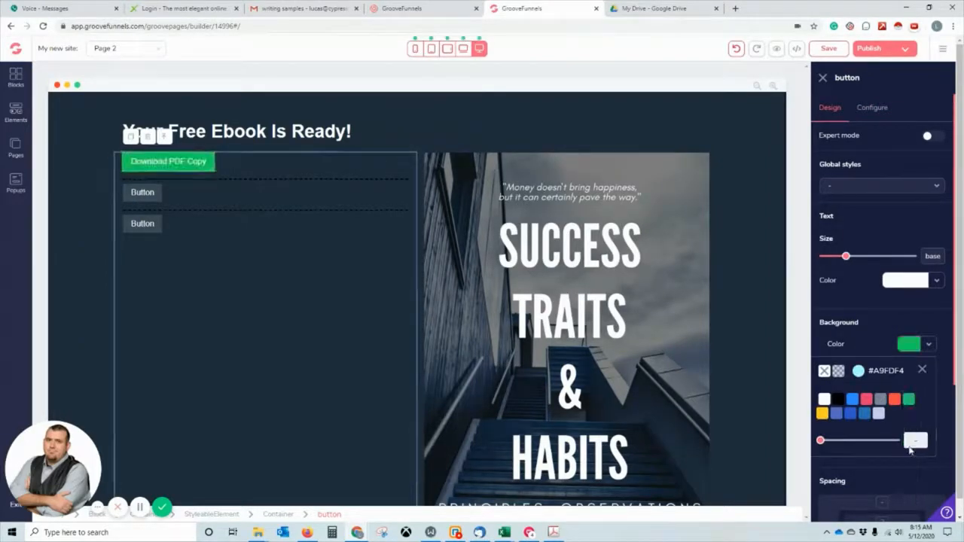
left_click_drag(849, 261, 882, 260)
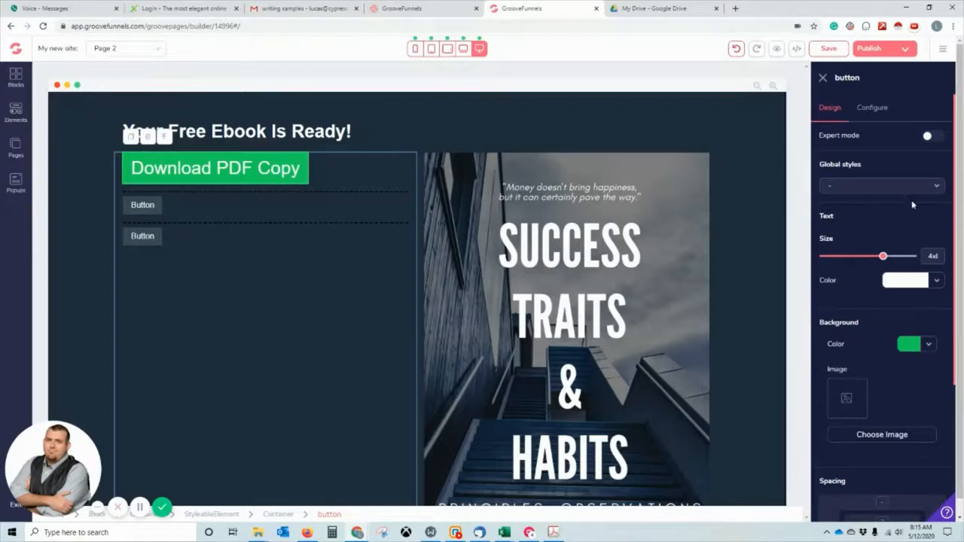
Make the Download PDF Copy button's text semibold.
scroll(909, 240, "down", 3)
scroll(919, 188, "up", 3)
left_click(932, 136)
left_click(872, 279)
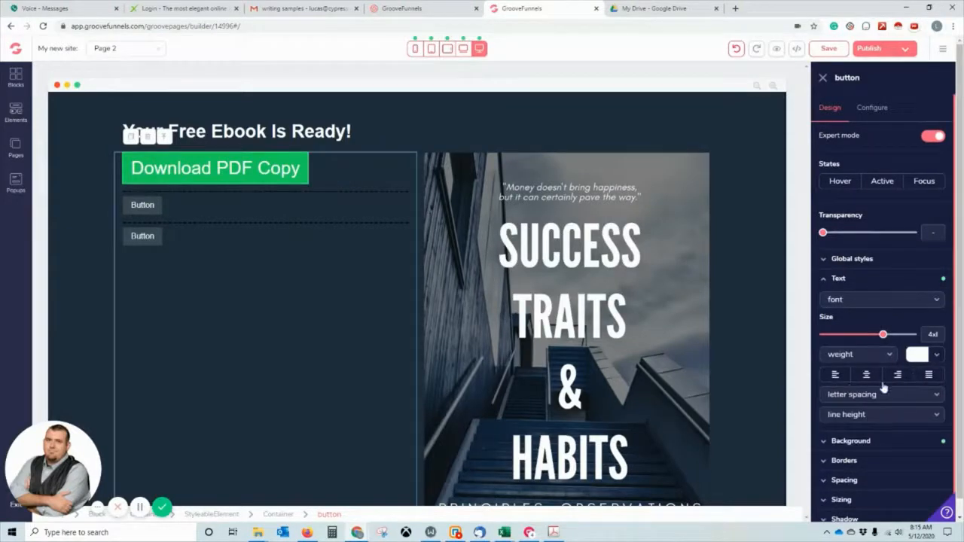
left_click(880, 356)
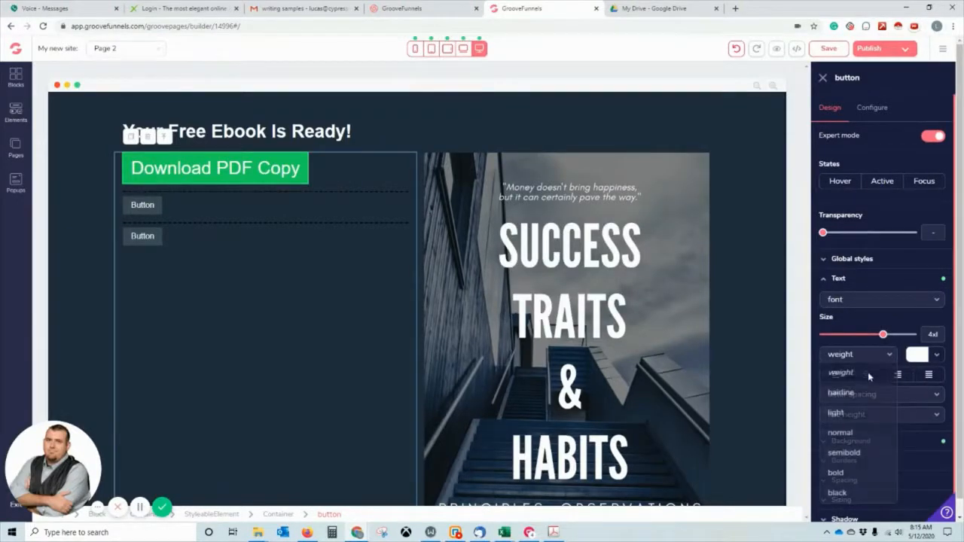
left_click(850, 454)
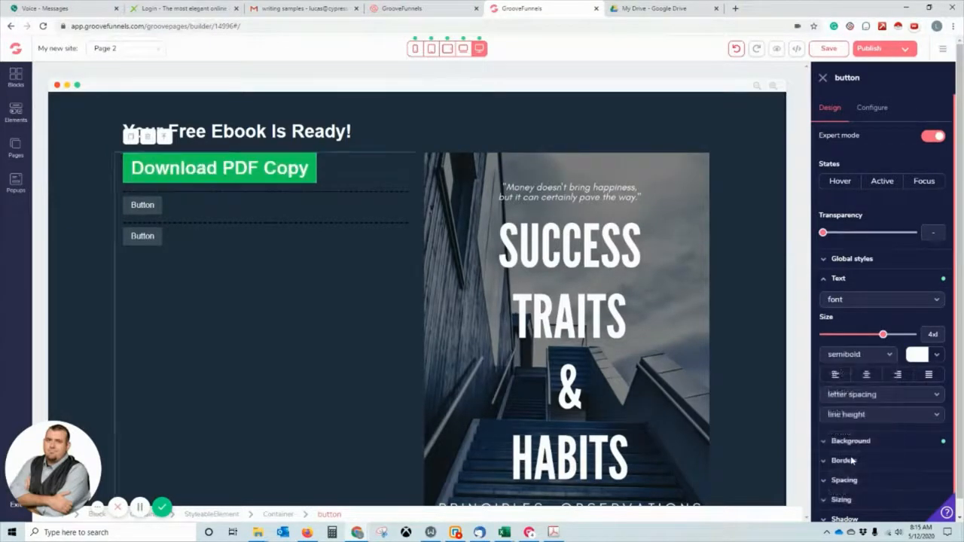
Duplicate the Download PDF Copy button into the second button row.
left_click(261, 165)
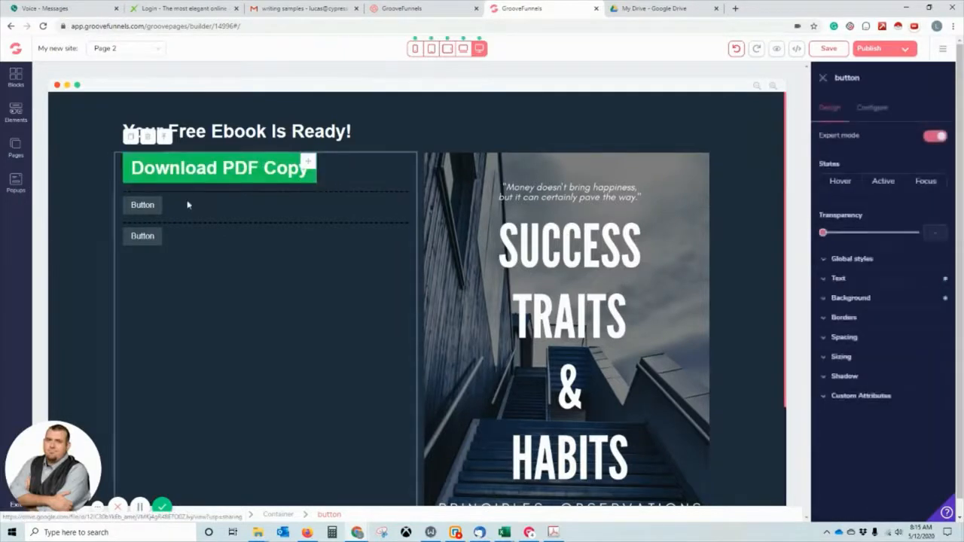
left_click(132, 137)
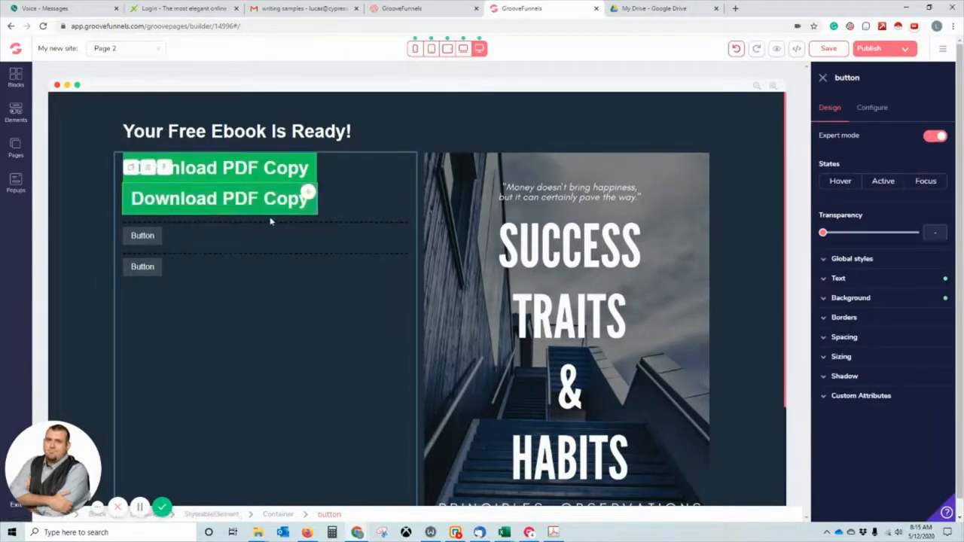
left_click_drag(307, 194, 258, 211)
Delete the placeholder button and the leftover plain button.
left_click(226, 213)
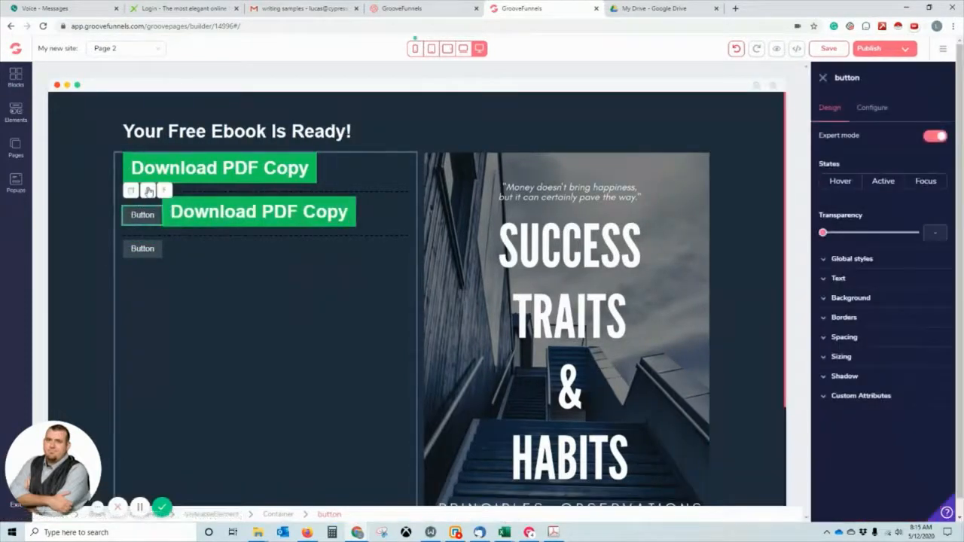
left_click(147, 192)
left_click(502, 309)
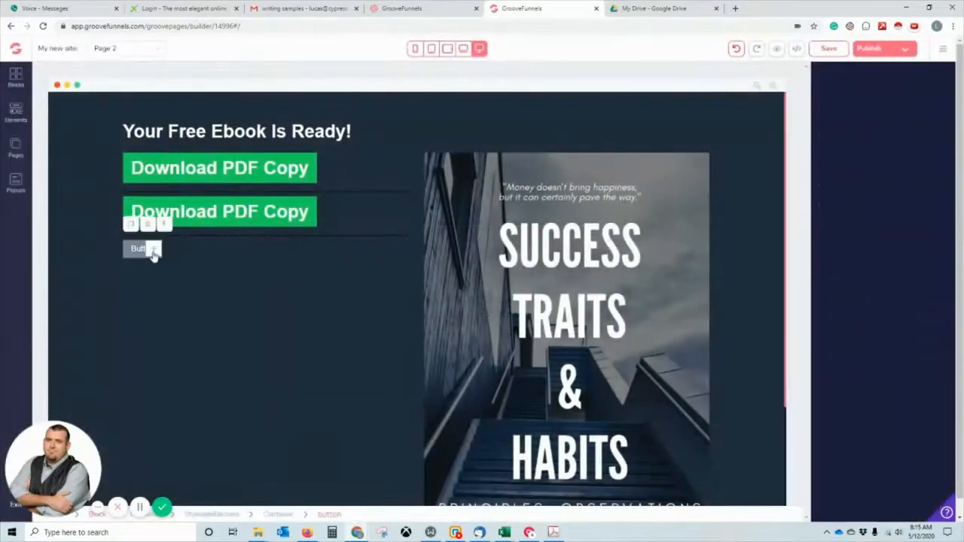
left_click(153, 253)
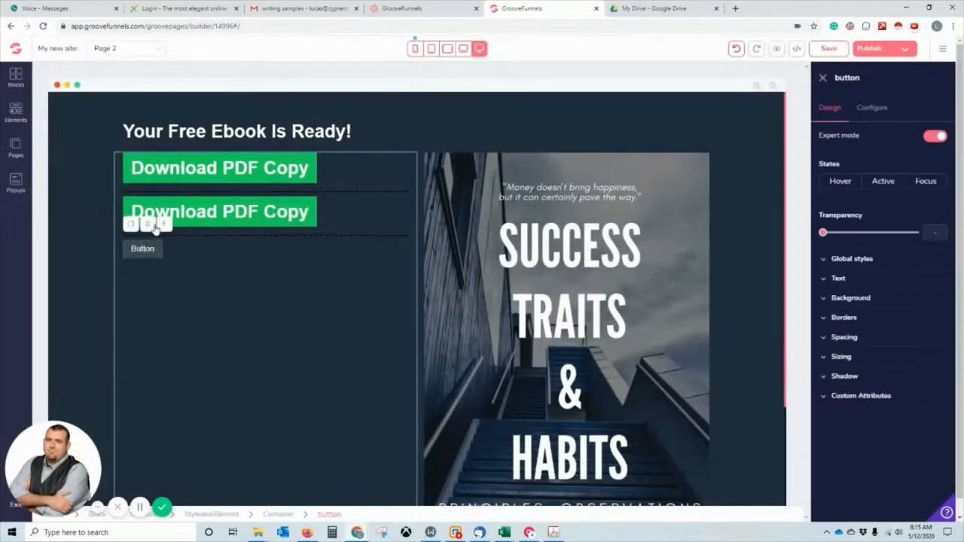
left_click(164, 223)
left_click(502, 309)
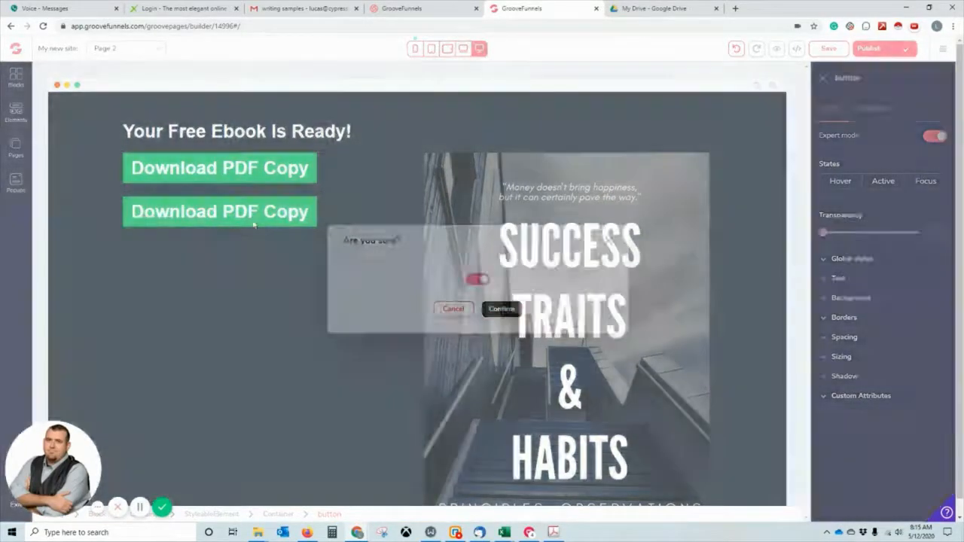
Erase 'PDF Copy' from the second button's label to relabel it for Epub.
left_click(269, 221)
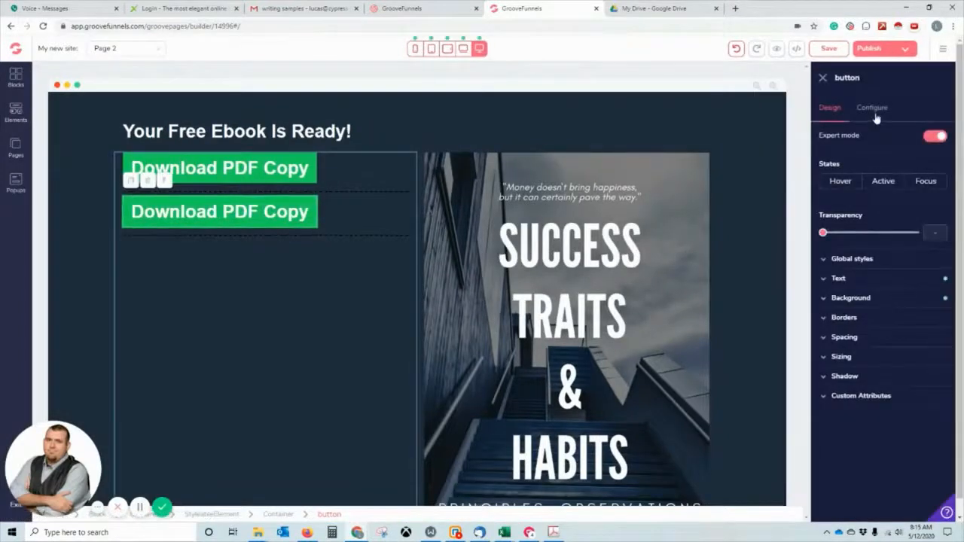
left_click(874, 110)
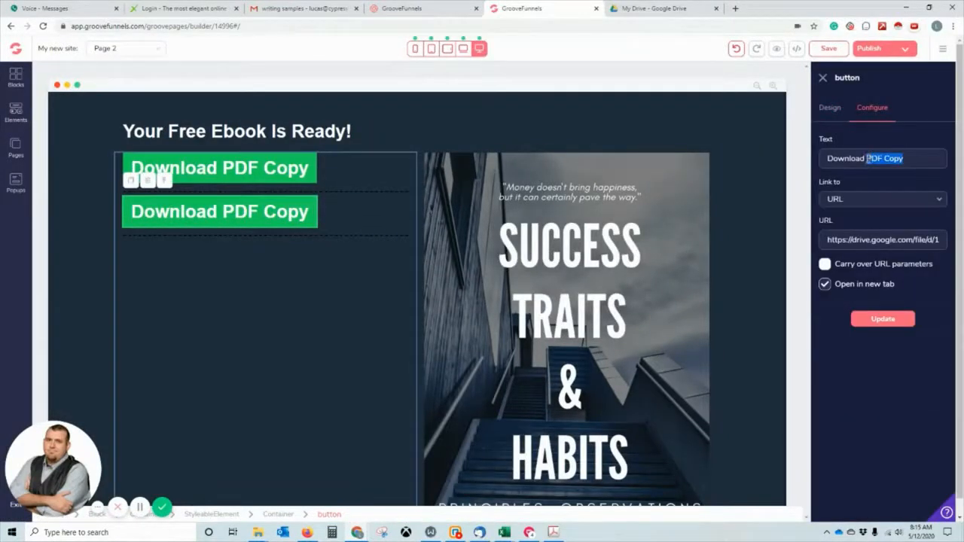
key("BackSpace")
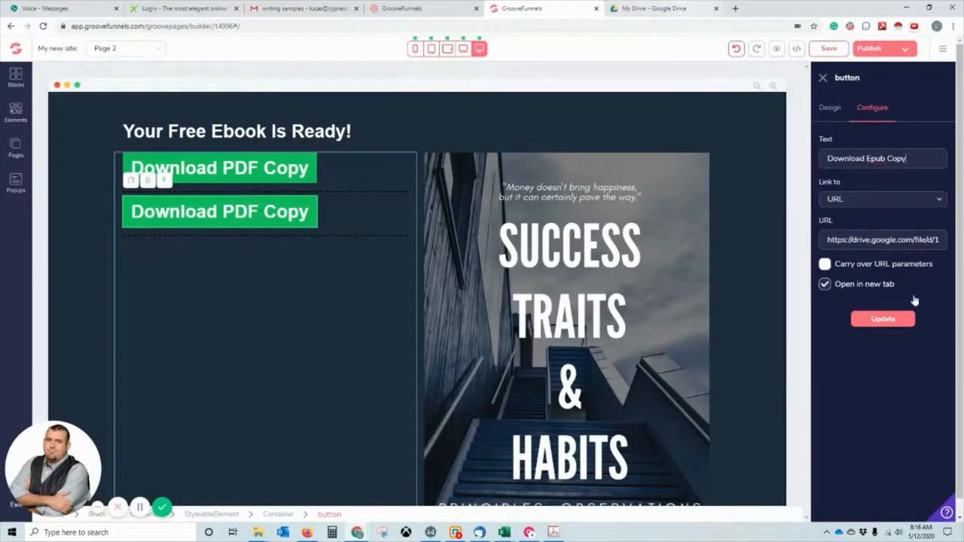
left_click(685, 6)
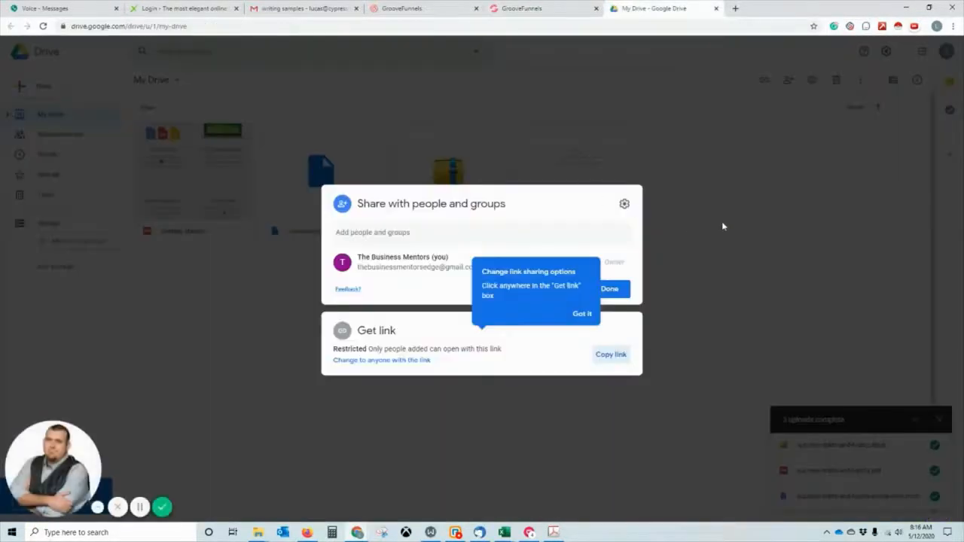
Copy the Google Drive share link for success-traits-and-habits.epub.
left_click(678, 233)
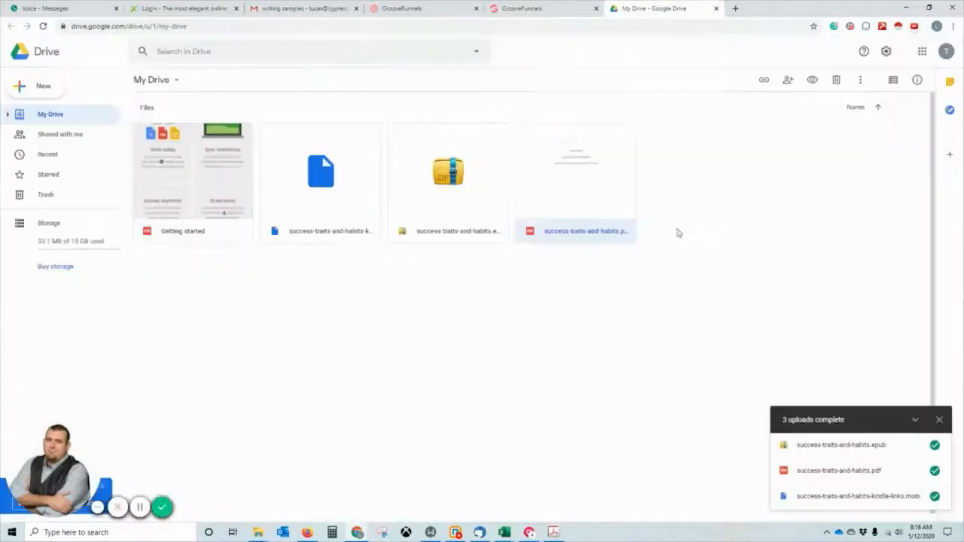
left_click(416, 184)
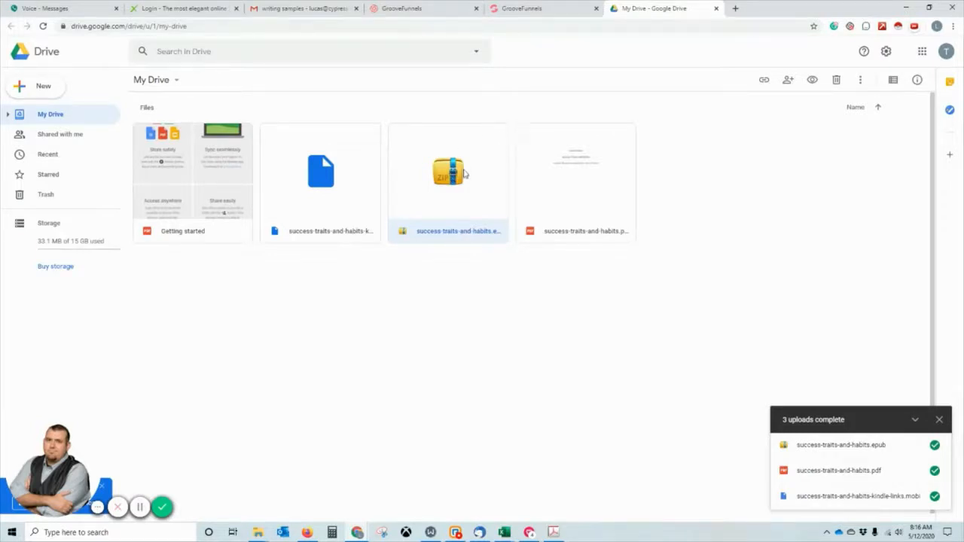
left_click(355, 190)
right_click(475, 189)
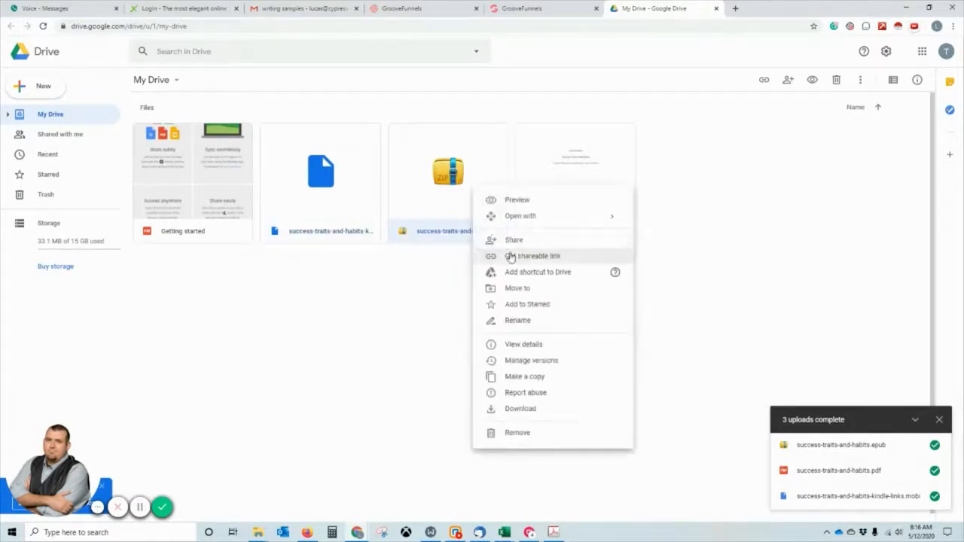
left_click(526, 348)
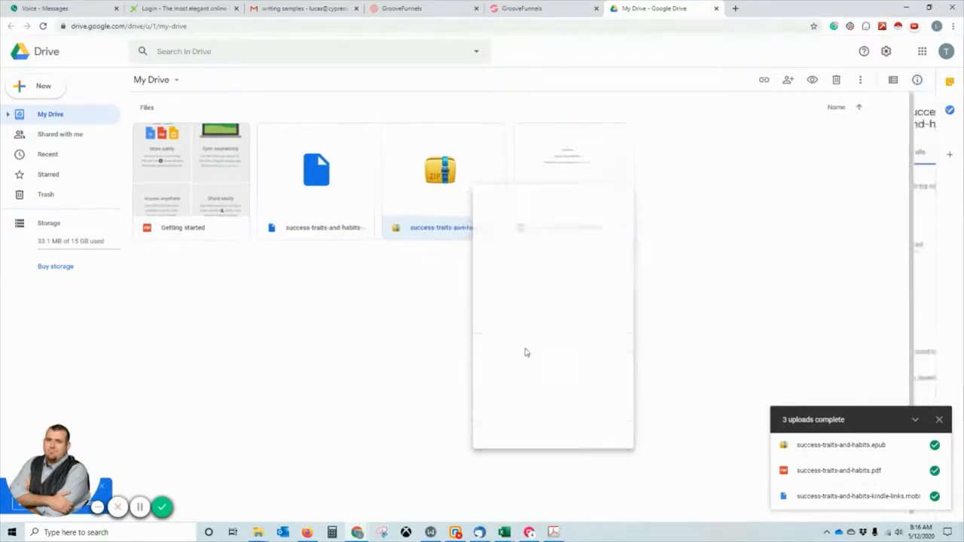
right_click(461, 175)
left_click(502, 235)
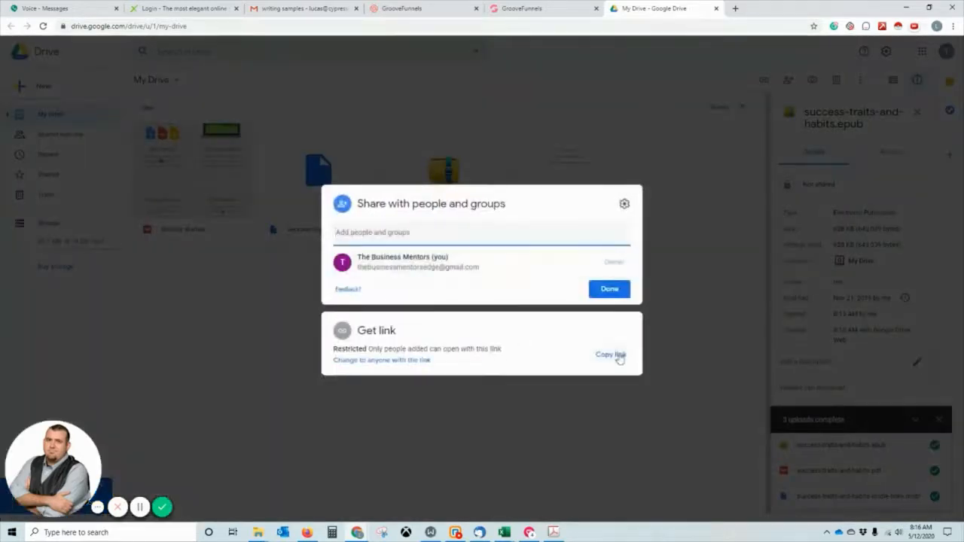
left_click(614, 355)
left_click(553, 8)
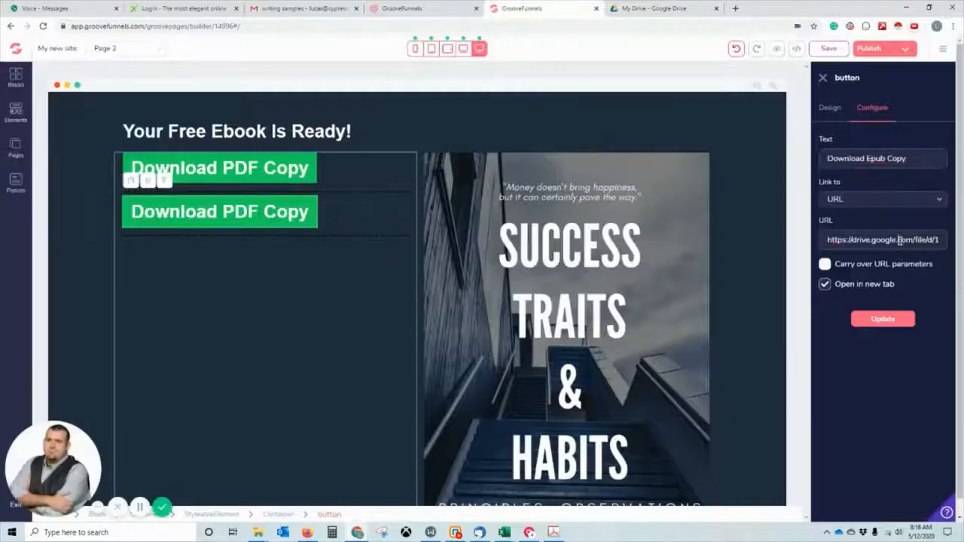
Set the Download Epub Copy button's URL to the epub Drive link and save the page.
triple_click(901, 241)
key("ctrl+v")
left_click(889, 321)
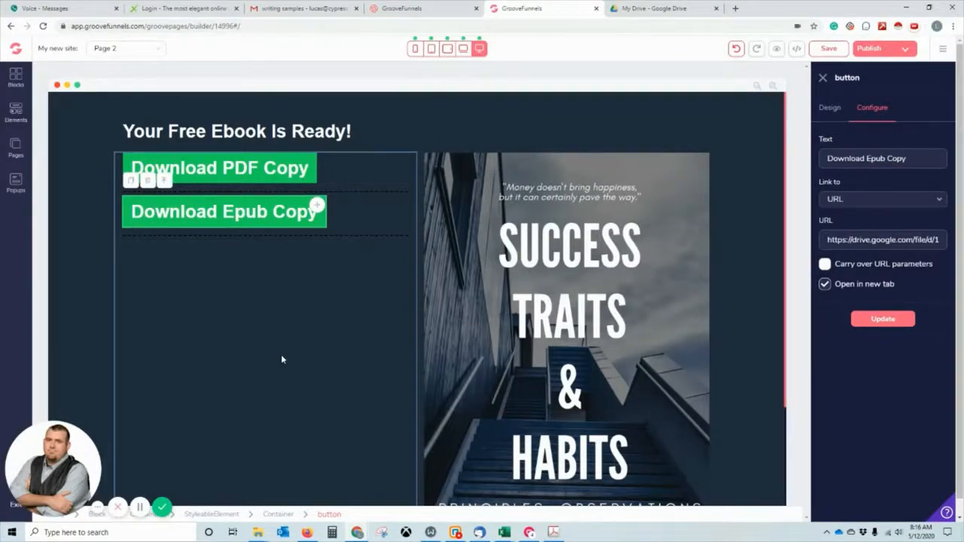
left_click(140, 506)
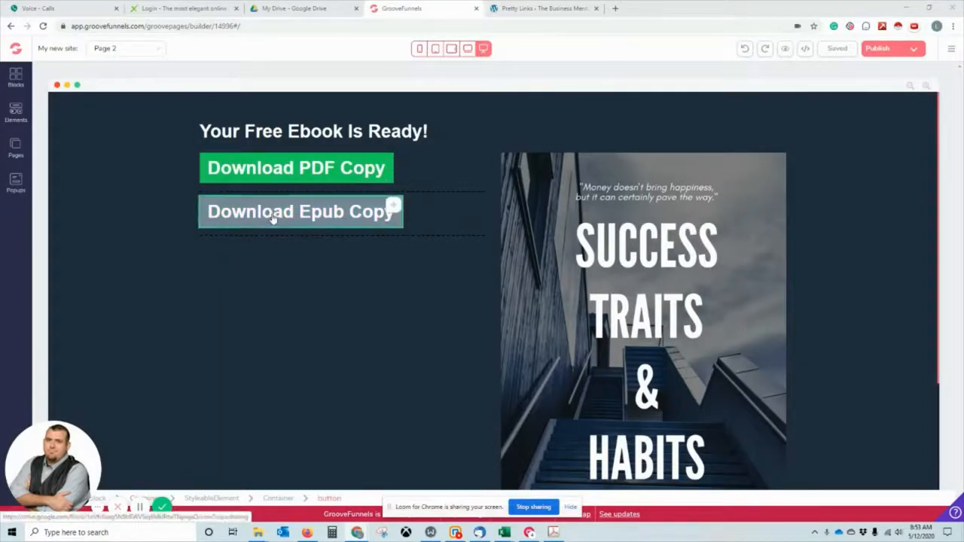
left_click(508, 8)
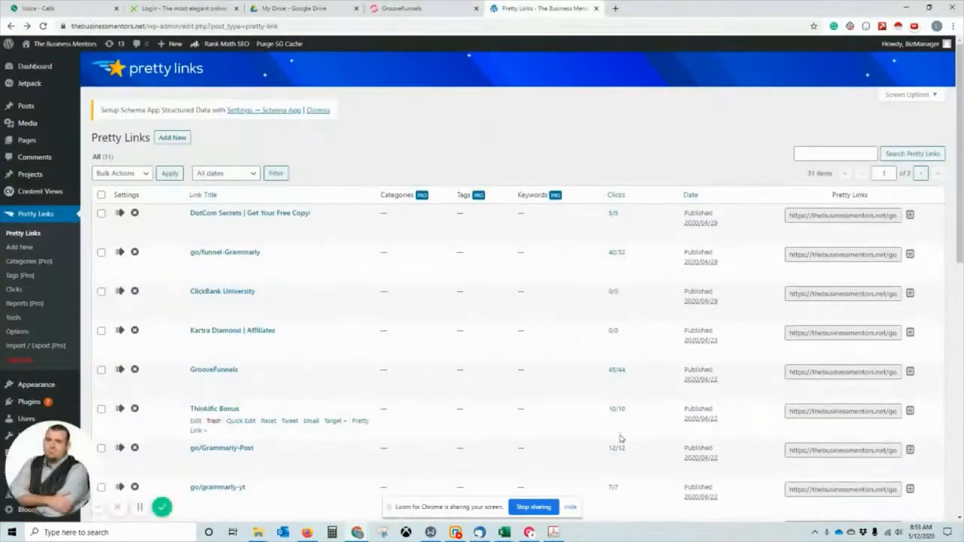
left_click(175, 137)
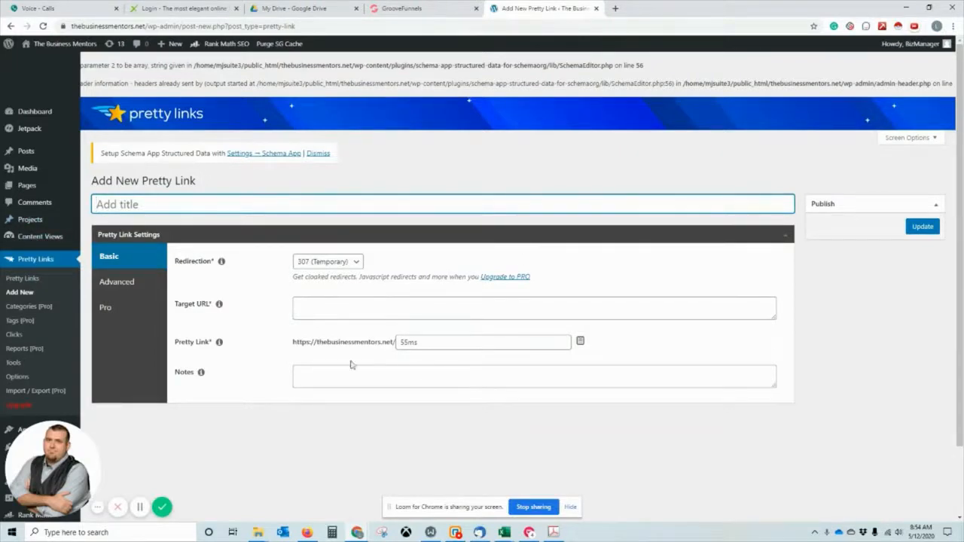
left_click_drag(463, 345, 370, 330)
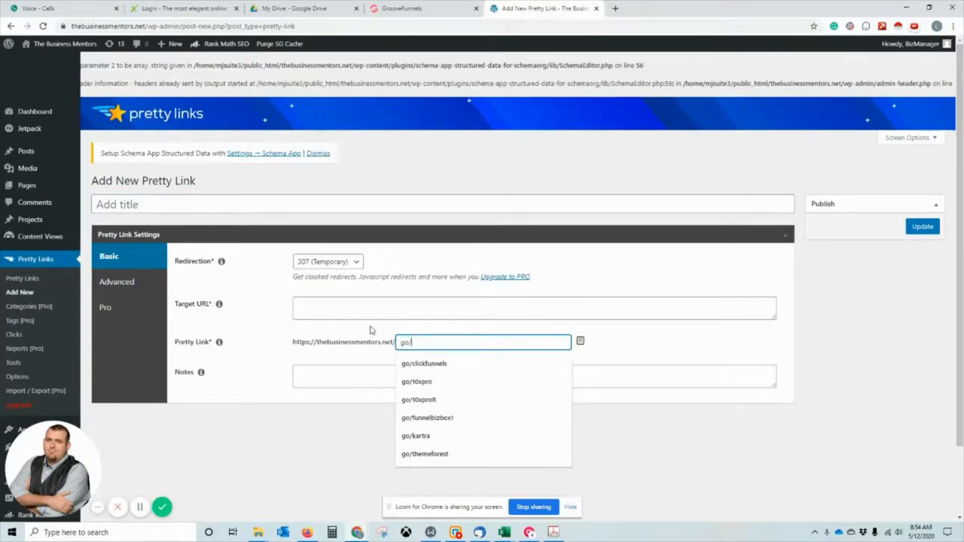
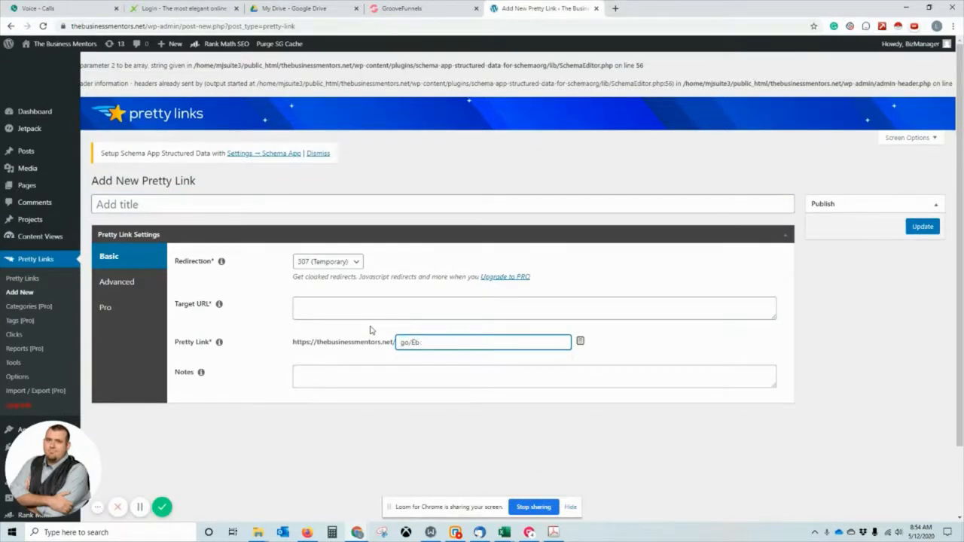
Copy the Download PDF Copy button's Drive URL from GroovePages.
left_click(402, 8)
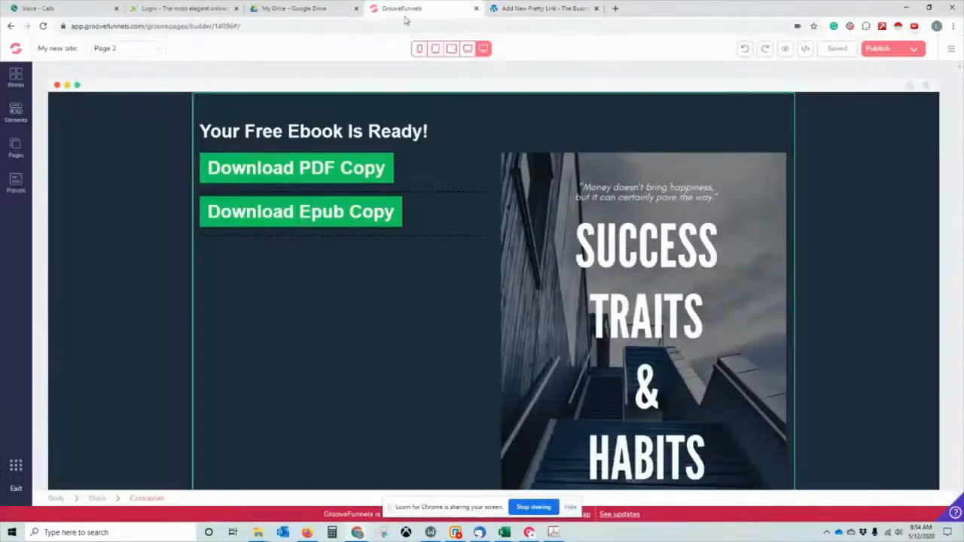
left_click(380, 164)
left_click(872, 107)
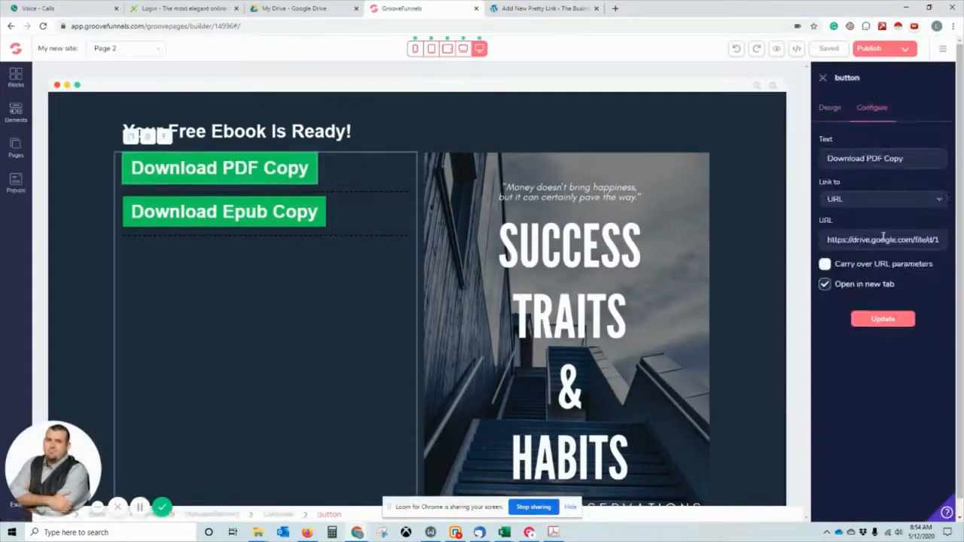
triple_click(882, 240)
key("ctrl+c")
Set the PDF Drive URL as the Pretty Link target, copy the link, and publish it.
left_click(542, 9)
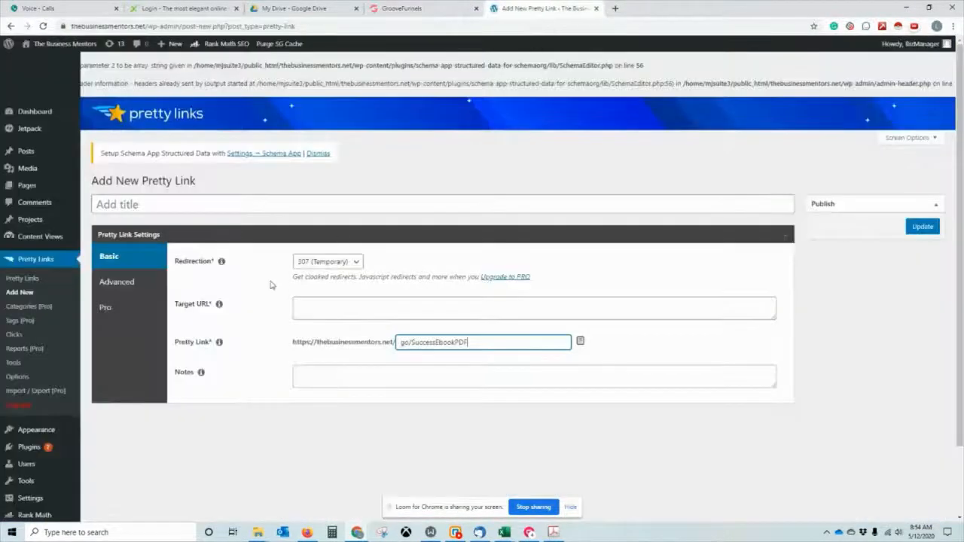
left_click(490, 309)
key("ctrl+v")
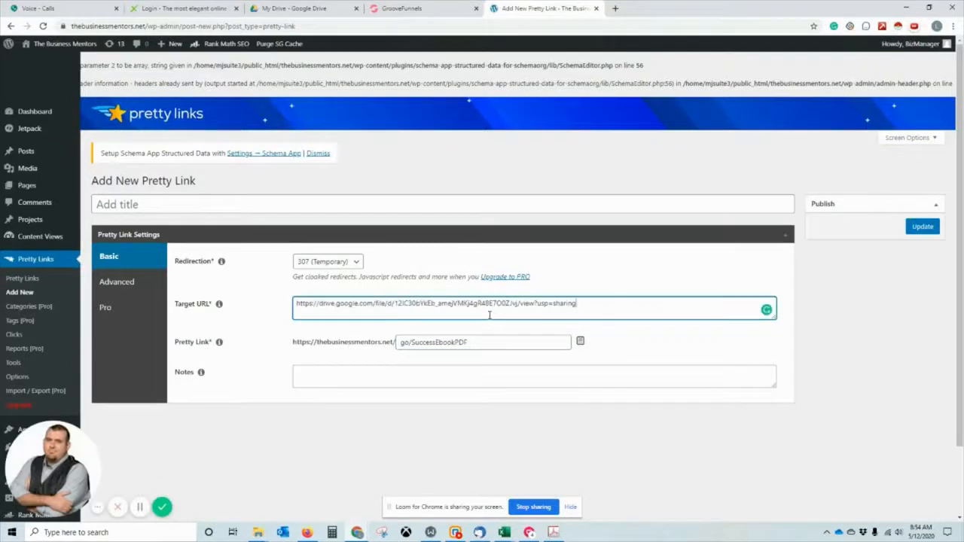
left_click(580, 343)
left_click(923, 226)
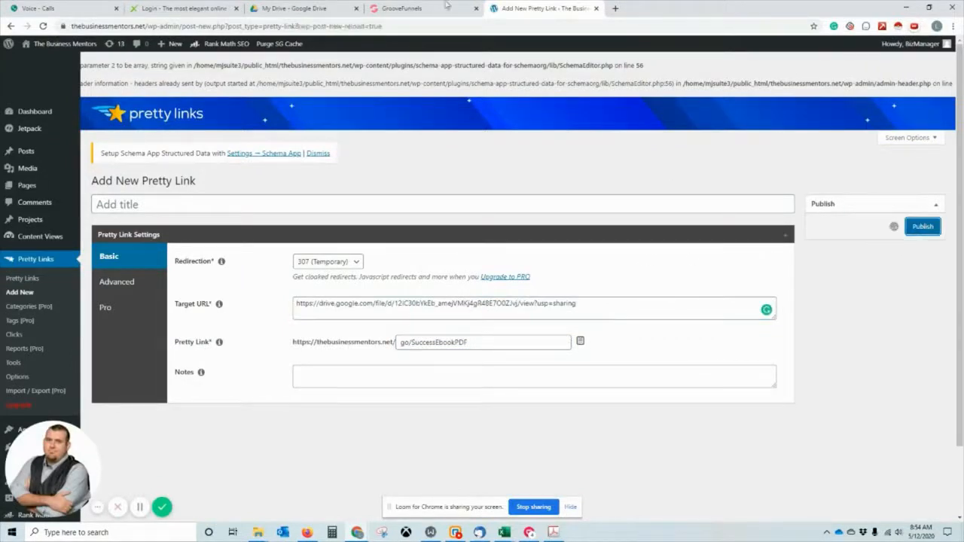
left_click(445, 5)
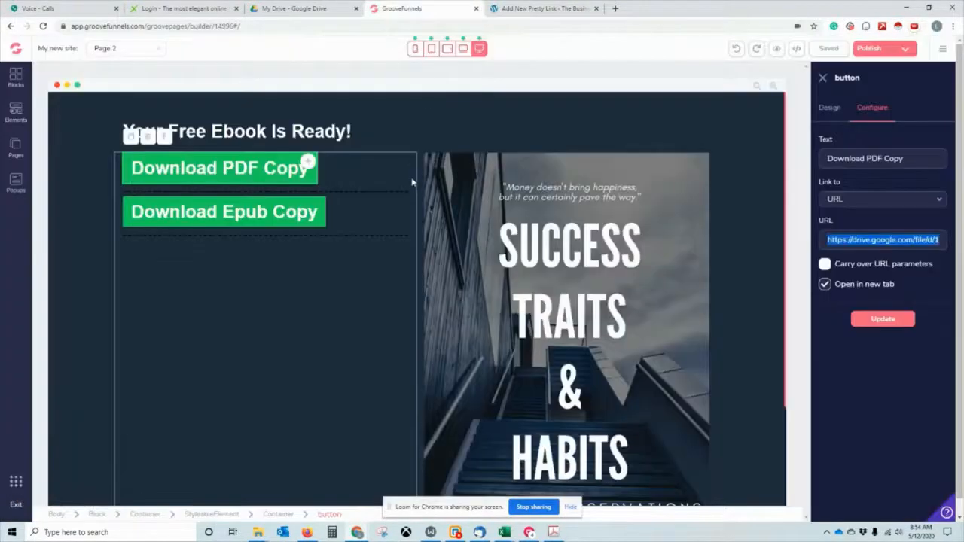
left_click(878, 243)
key("ctrl+a")
key("ctrl+v")
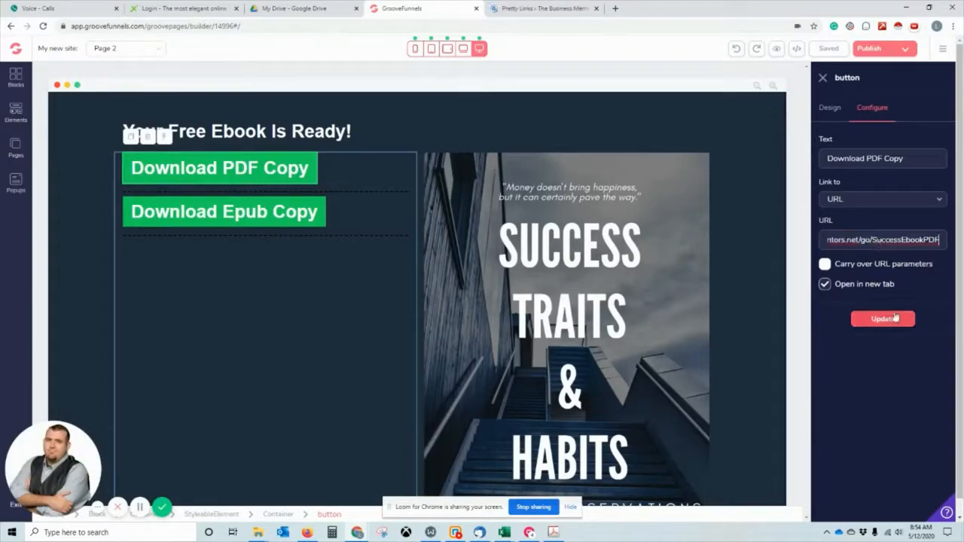
left_click(893, 320)
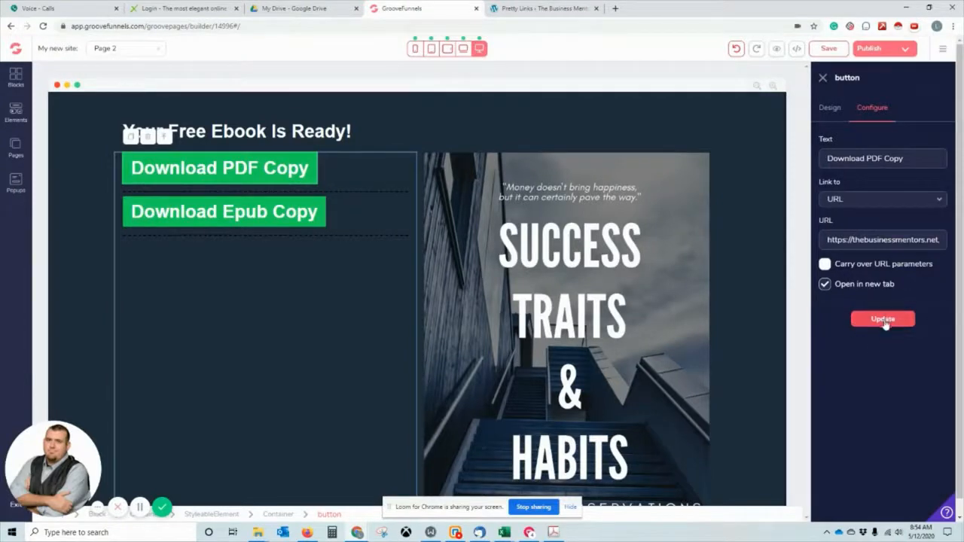
left_click(884, 319)
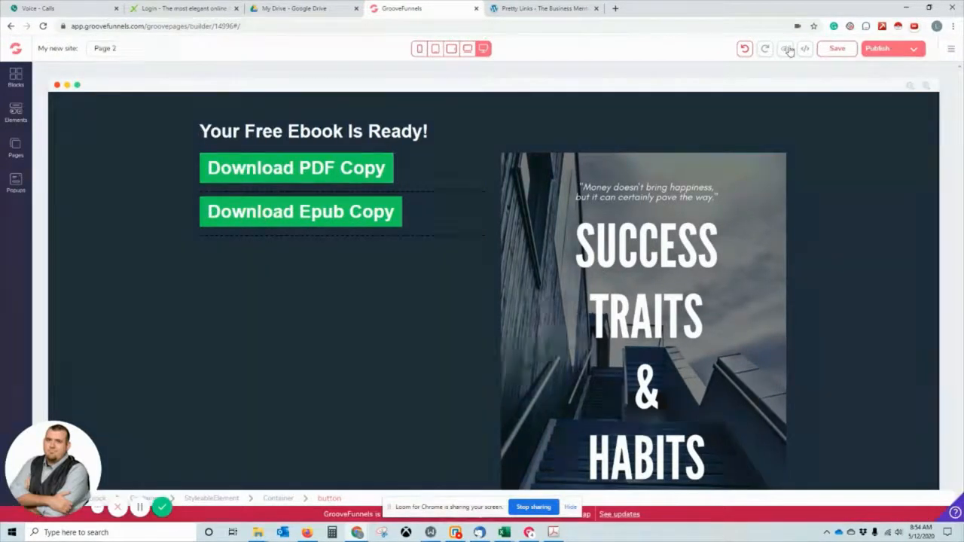
left_click(788, 49)
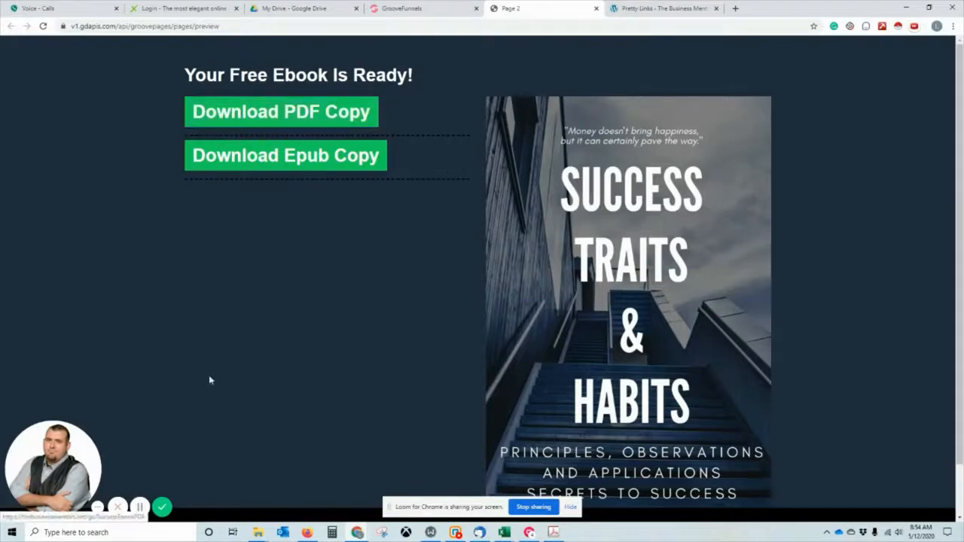
left_click(661, 7)
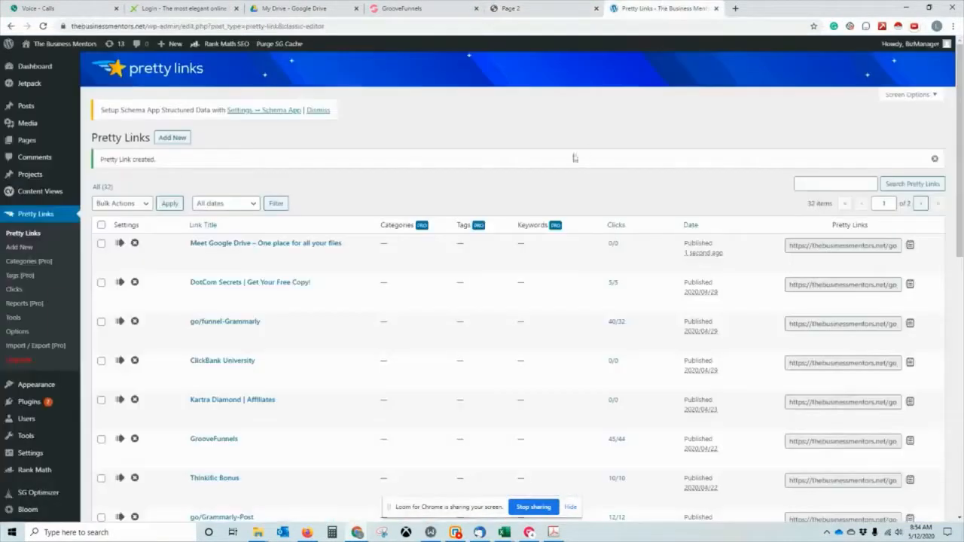
left_click(614, 244)
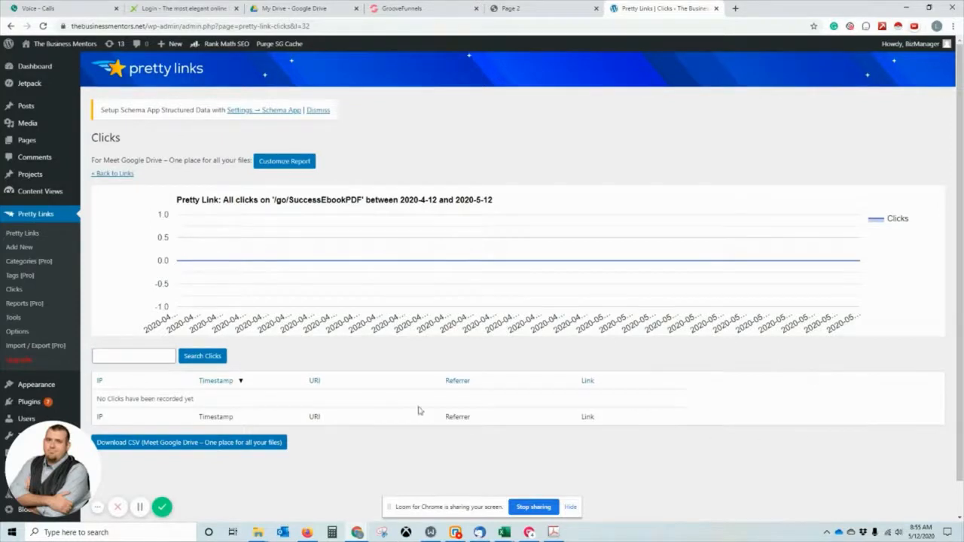
left_click(540, 9)
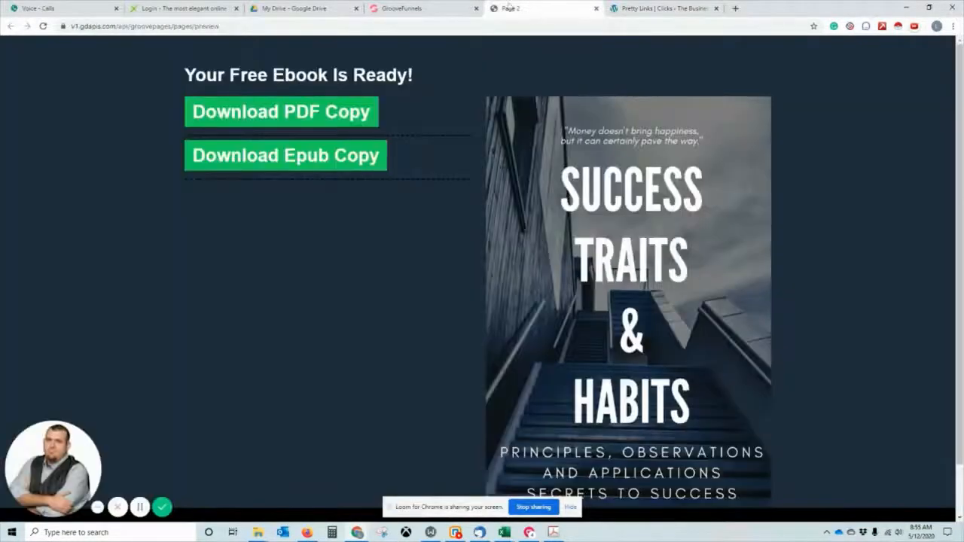
left_click(596, 11)
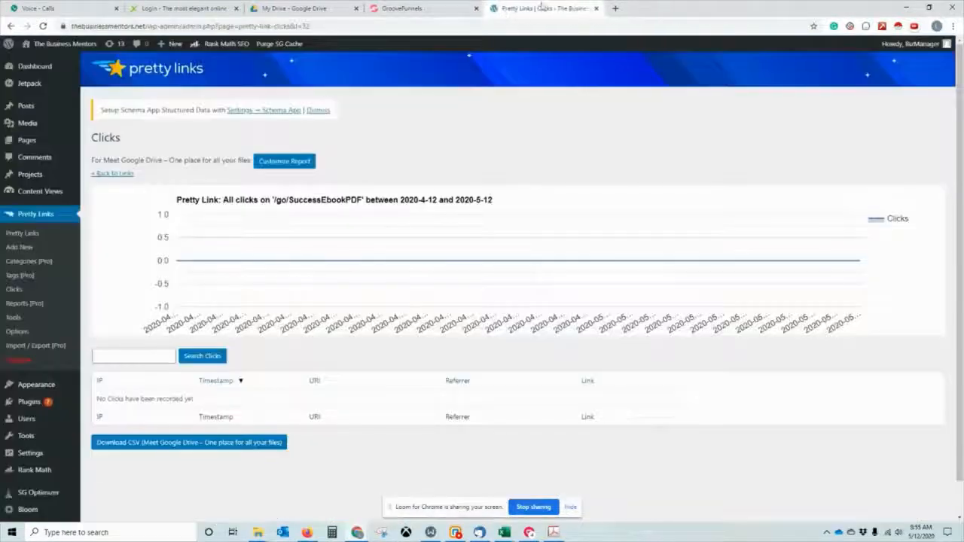
left_click(444, 9)
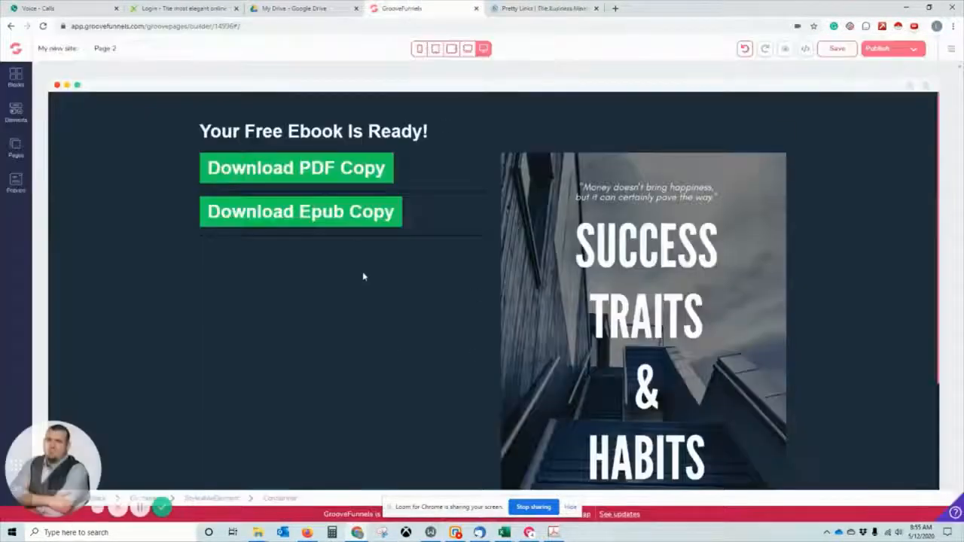
Select the Download Epub Copy button's current Drive URL.
left_click(351, 221)
left_click(874, 107)
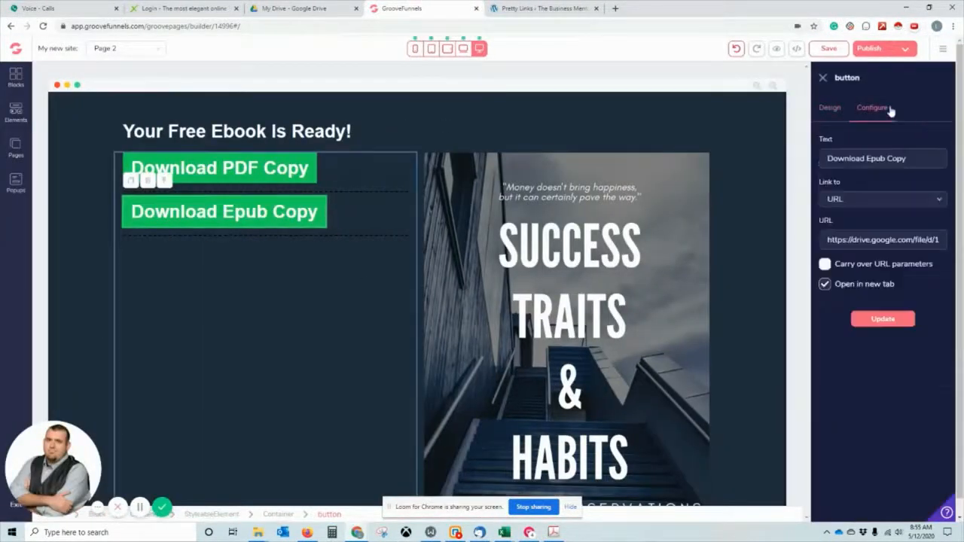
triple_click(895, 240)
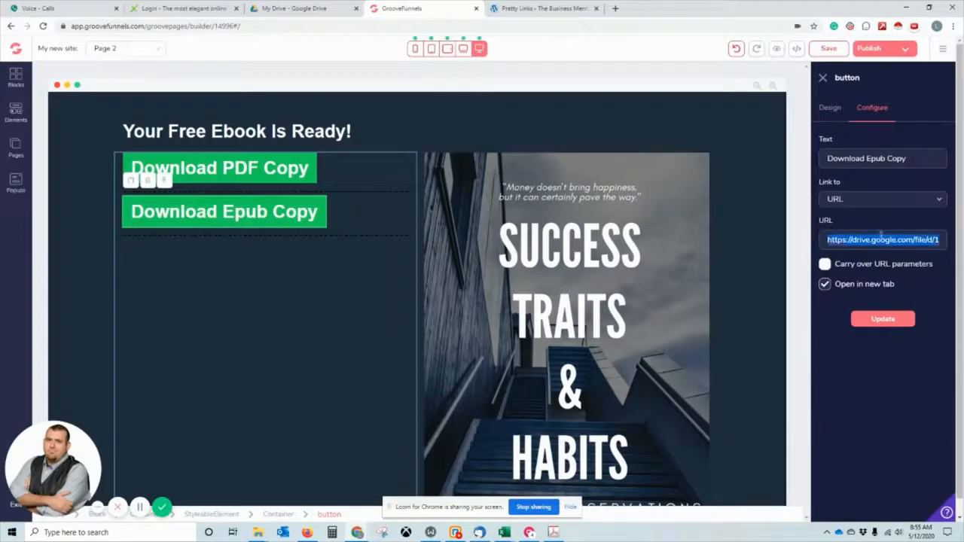
left_click(500, 8)
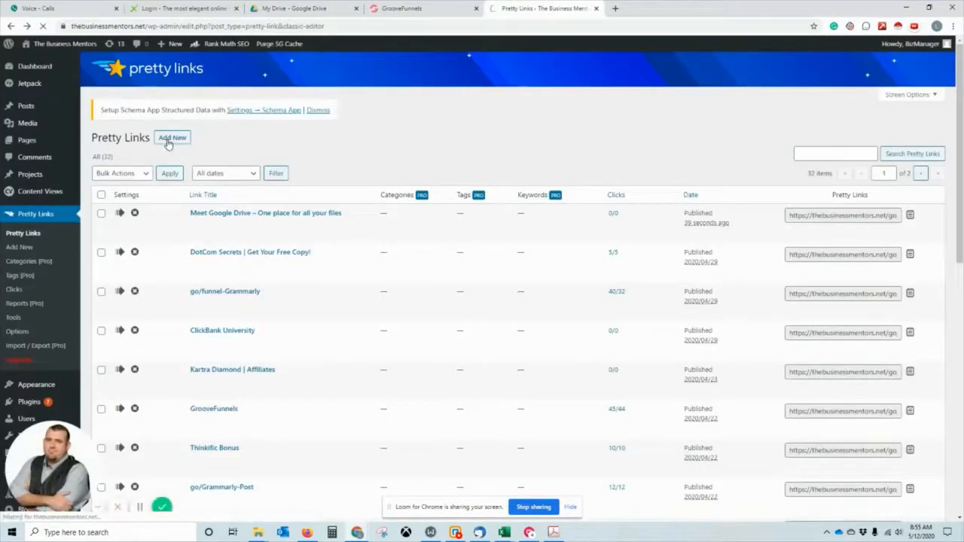
left_click(170, 139)
left_click_drag(445, 344, 327, 336)
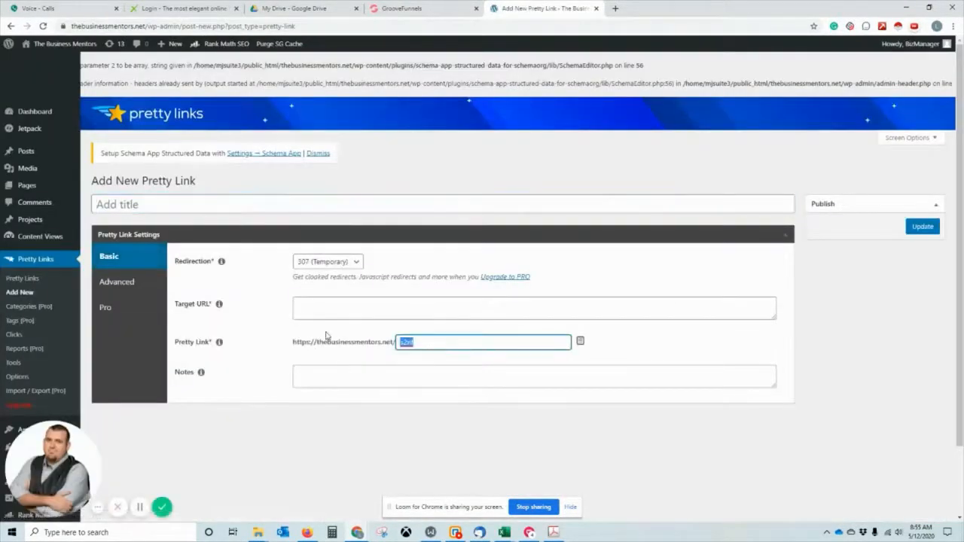
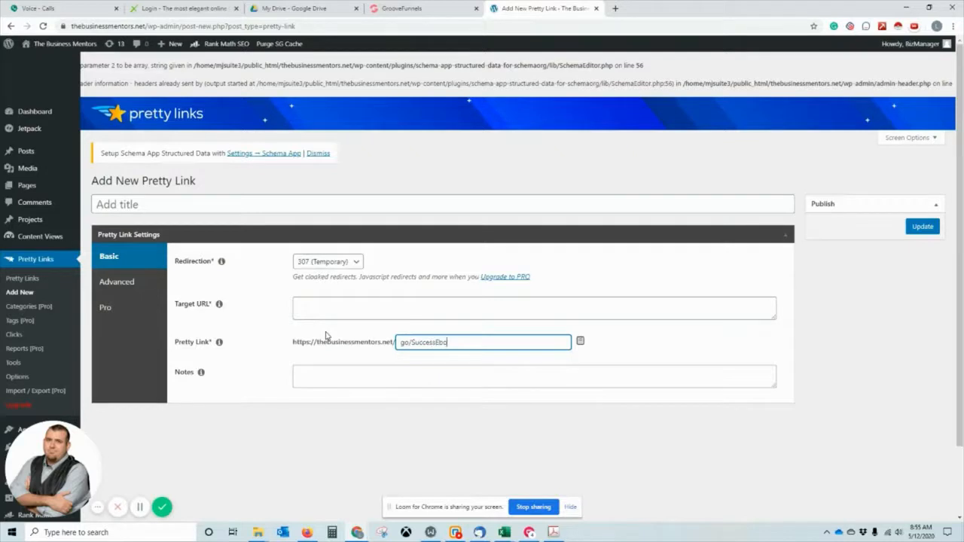
Set the Epub Drive URL as its target, copy the link, and save it.
left_click(354, 314)
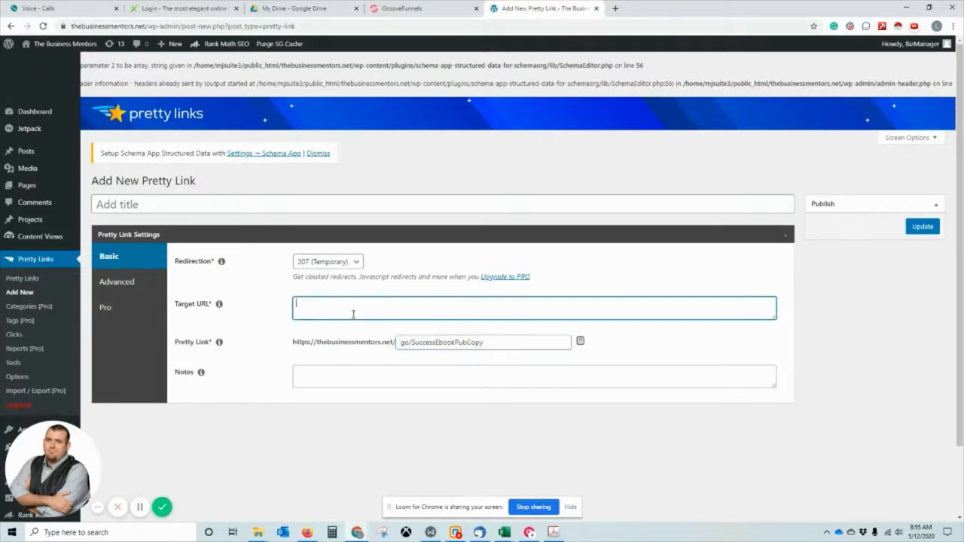
left_click(580, 341)
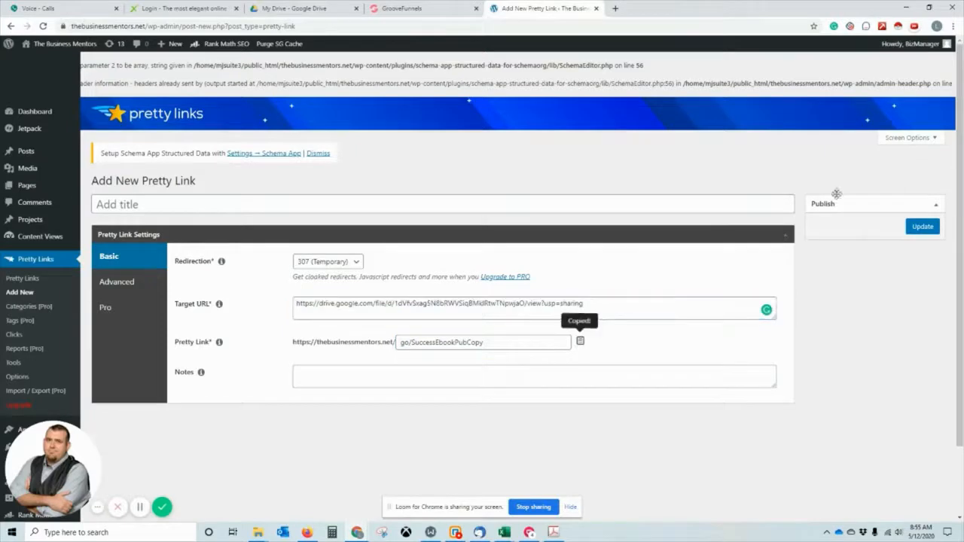
left_click(923, 226)
left_click(418, 9)
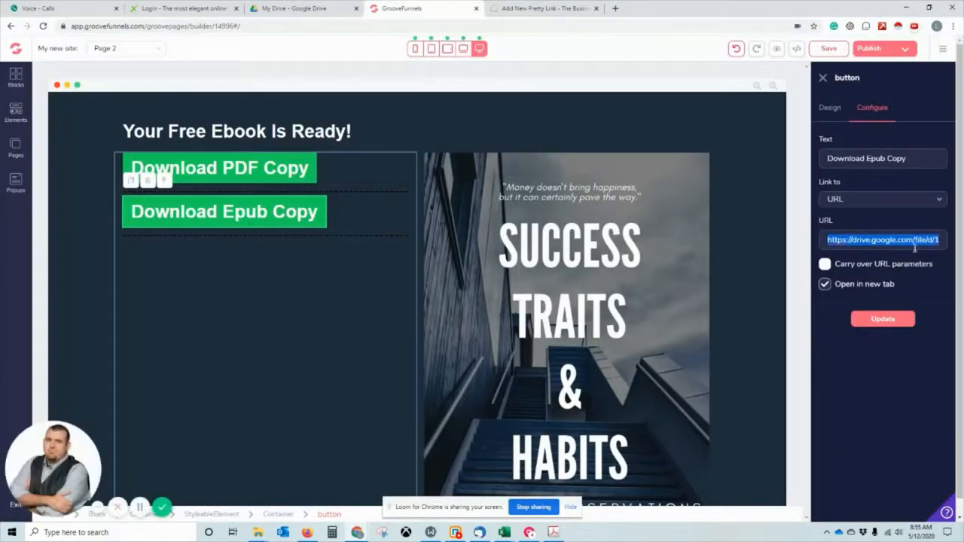
key("ctrl+v")
left_click(883, 319)
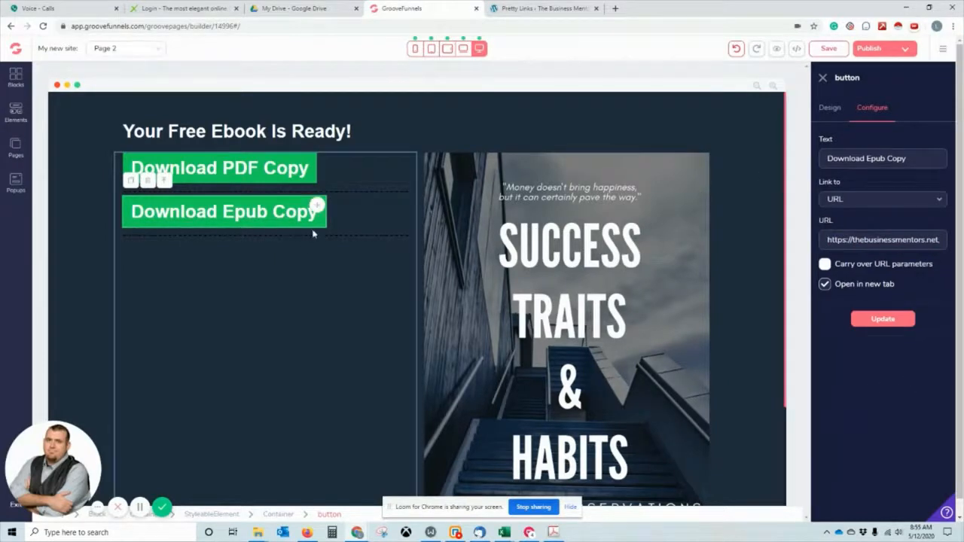
left_click(110, 216)
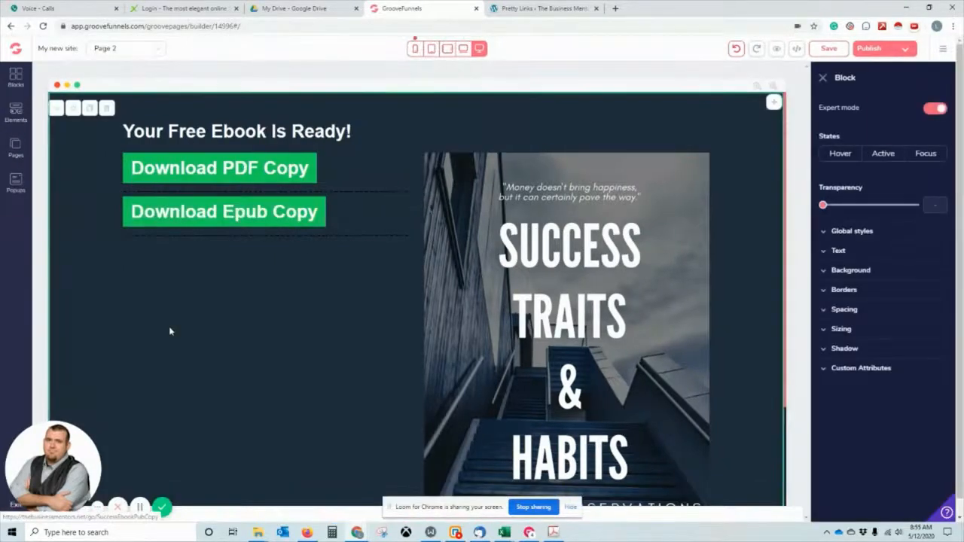
Duplicate the Epub download button and place the copy below as the third button.
left_click(146, 212)
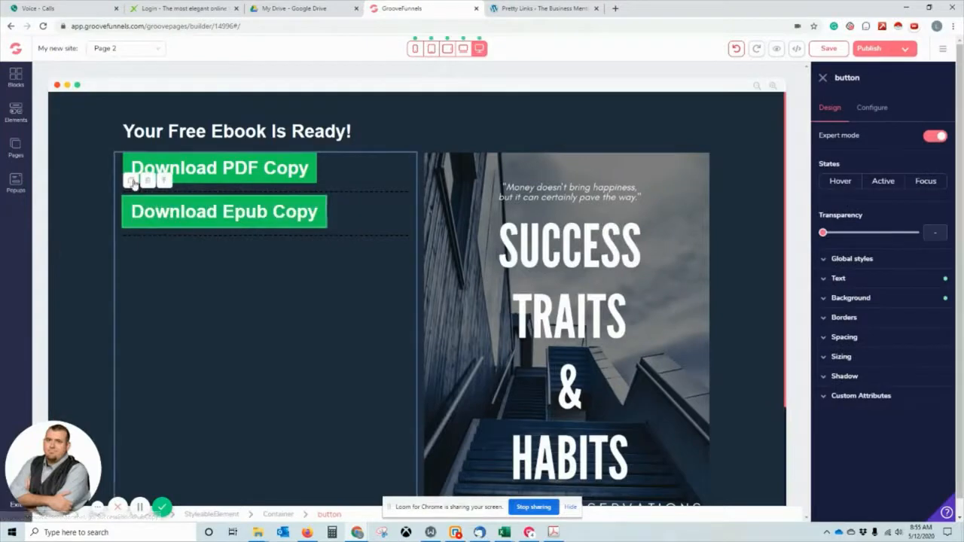
left_click(132, 183)
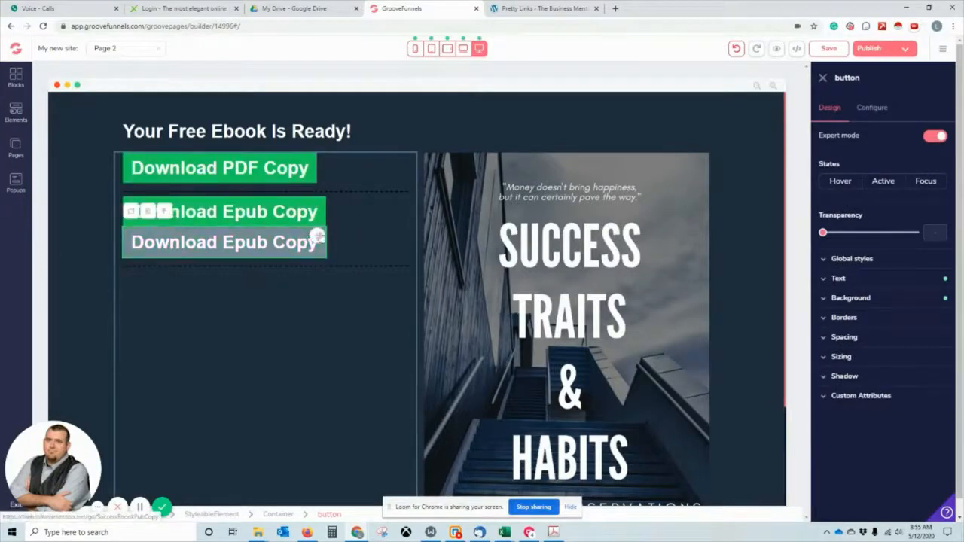
left_click_drag(316, 241, 310, 284)
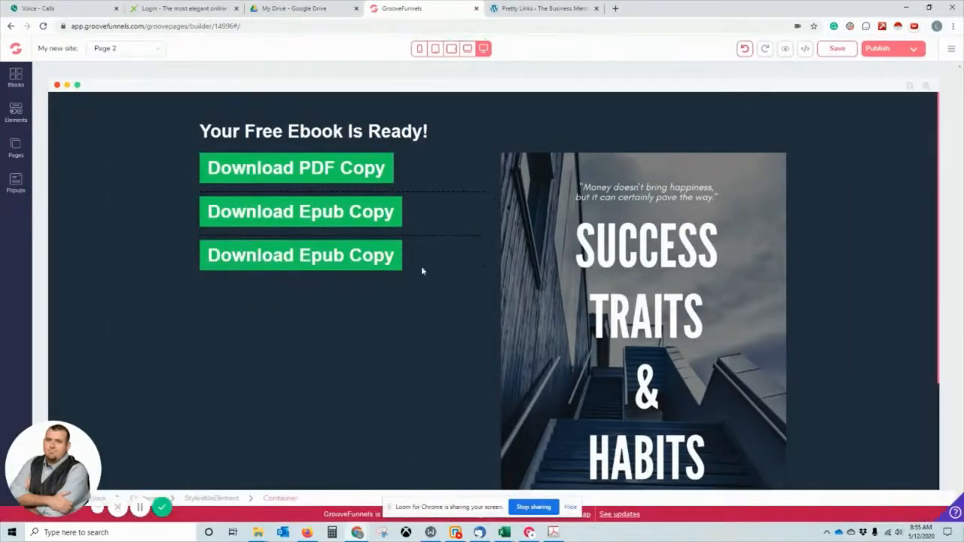
left_click(338, 4)
Get a shareable link for the .mobi ebook file and leave link sharing switched on.
left_click(373, 260)
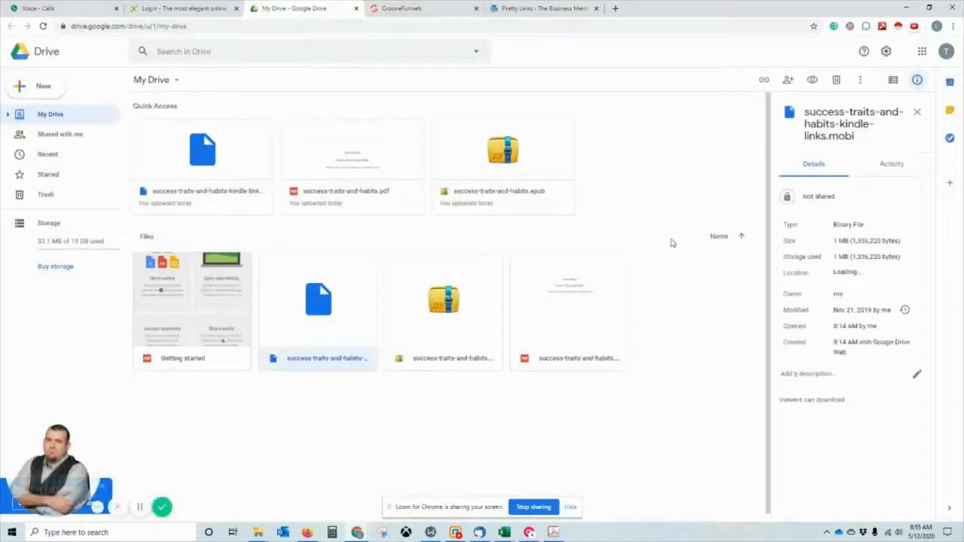
right_click(342, 301)
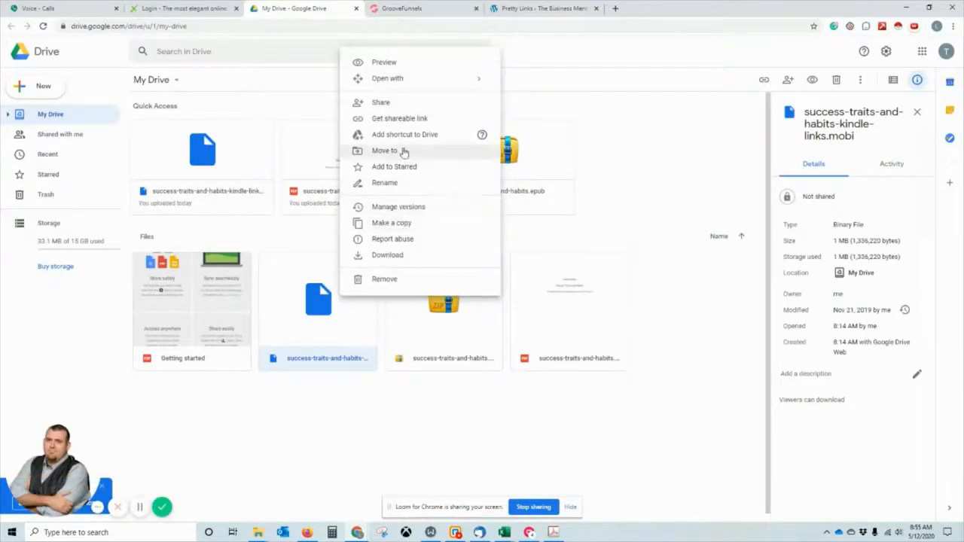
left_click(399, 118)
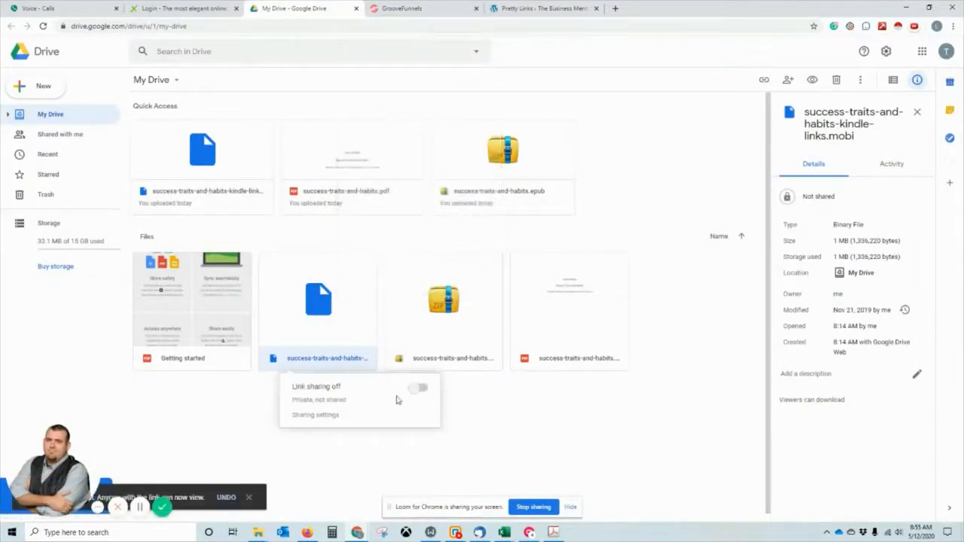
left_click(425, 389)
left_click(419, 387)
left_click(417, 389)
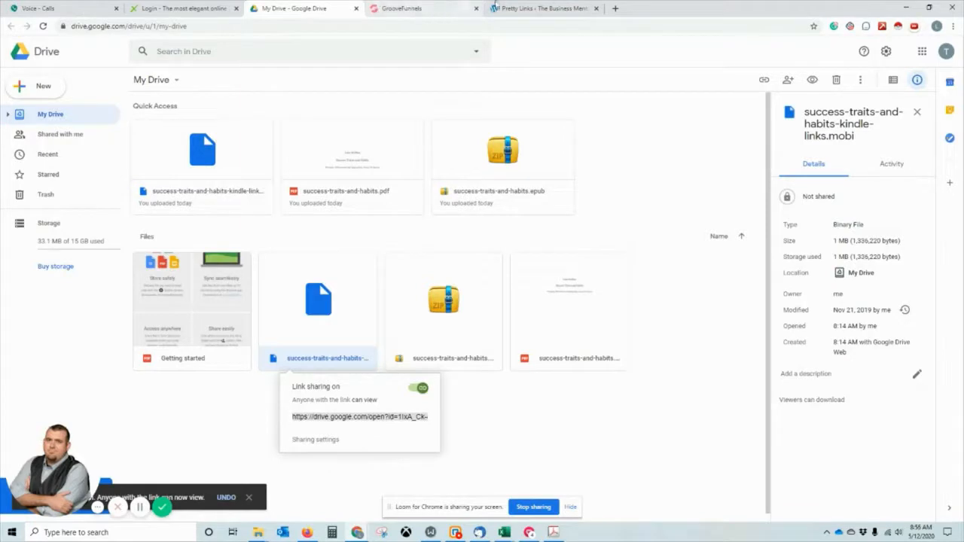
left_click(510, 9)
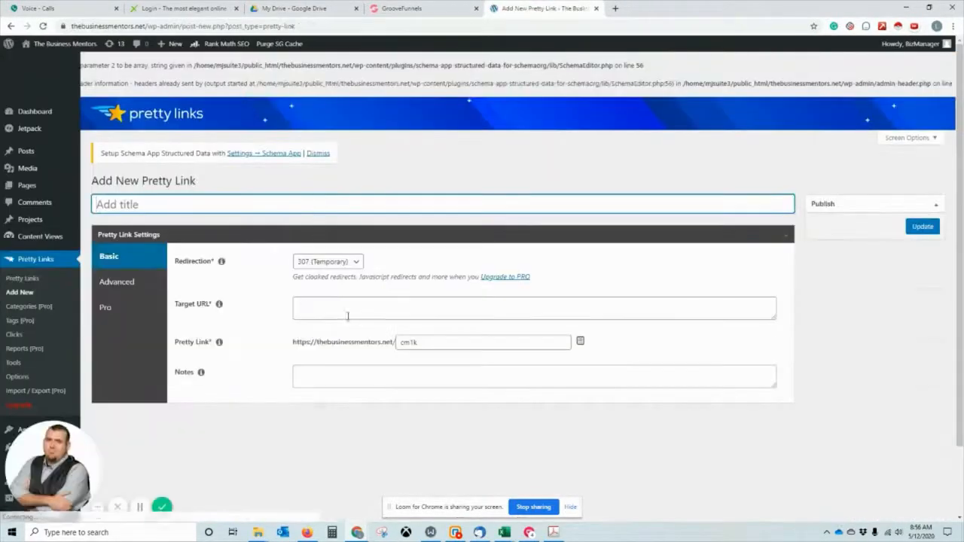
left_click(349, 315)
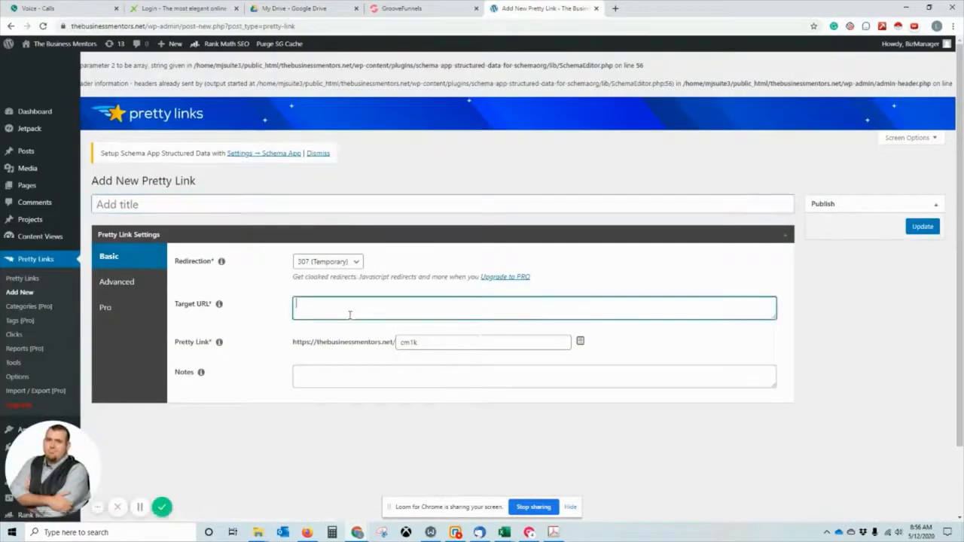
key("ctrl+v")
key("Tab")
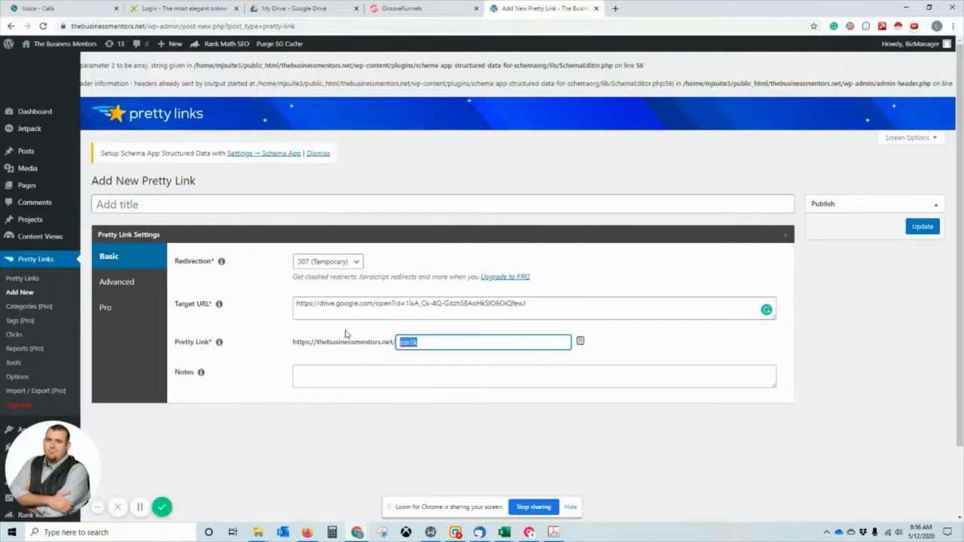
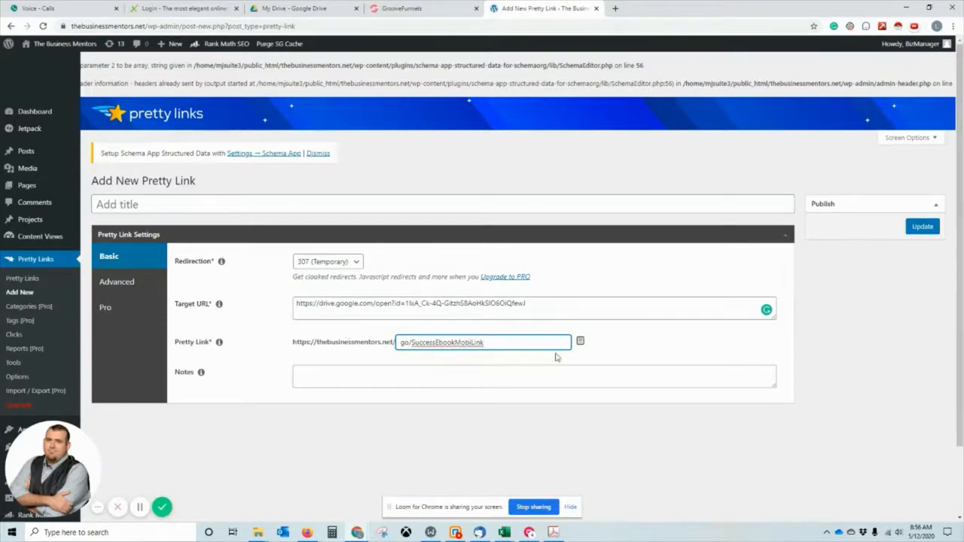
left_click(580, 345)
left_click(921, 228)
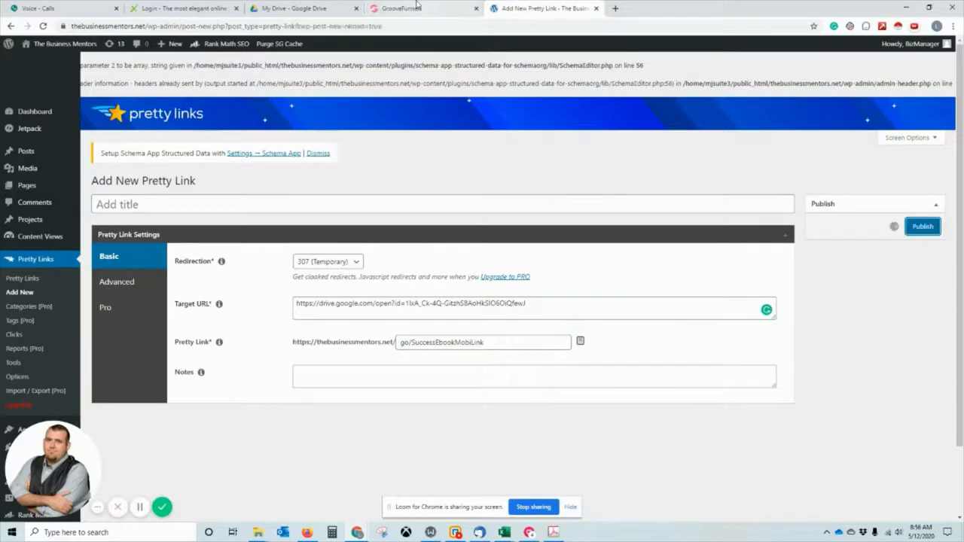
left_click(411, 7)
Set the third button's URL to the Mobi pretty link and select 'Epub' in its label.
left_click(387, 248)
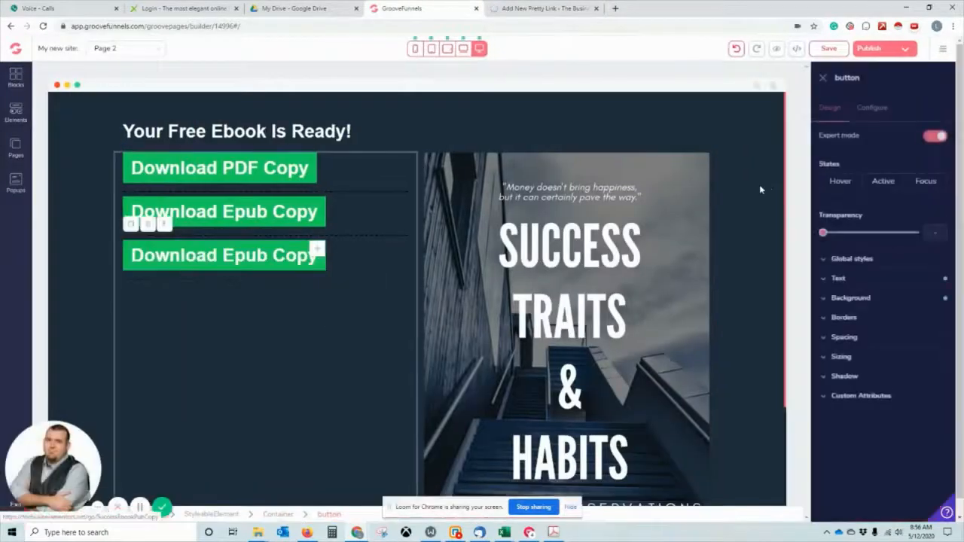
left_click(867, 107)
triple_click(867, 241)
key("ctrl+v")
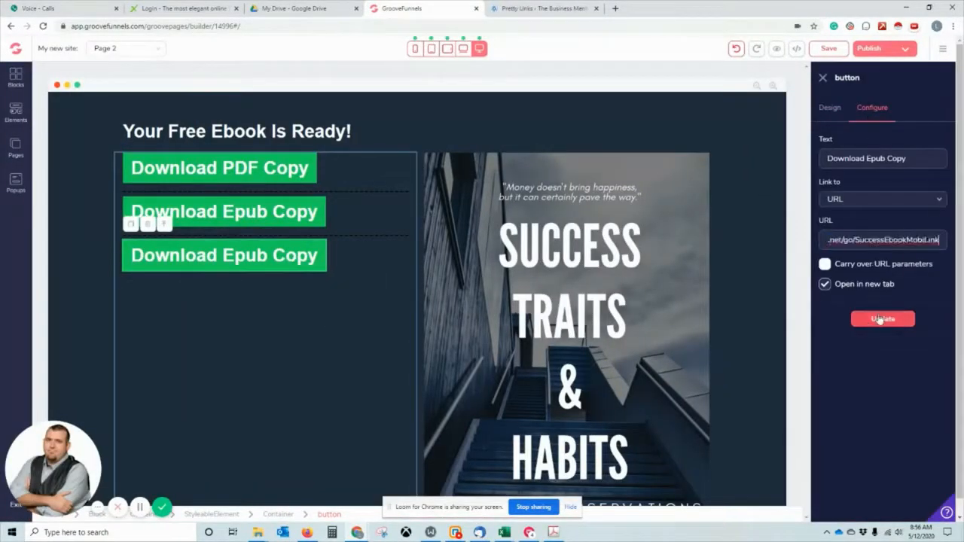
left_click(882, 321)
triple_click(889, 157)
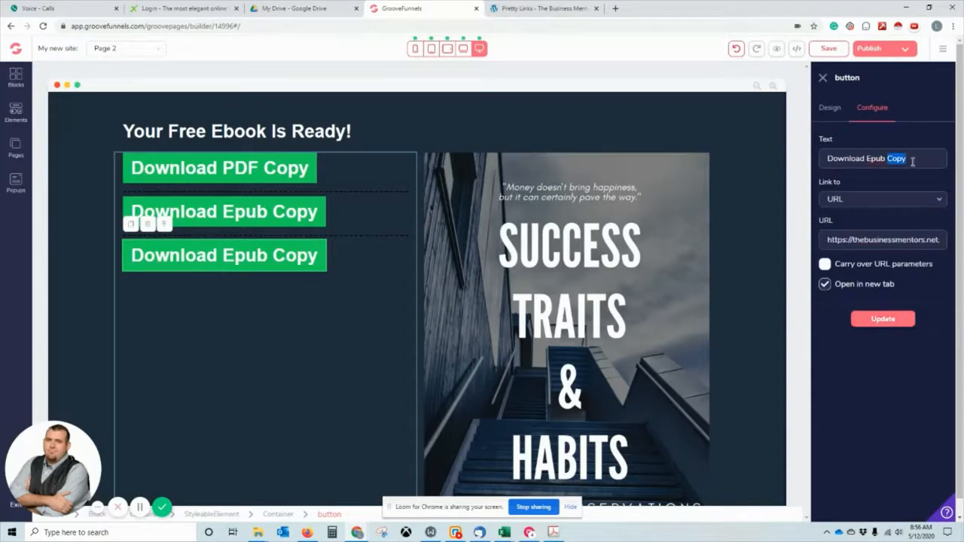
left_click_drag(886, 158, 871, 158)
Relabel the third button Download Mobi Copy and give it a red background.
type("Mobi")
left_click(870, 319)
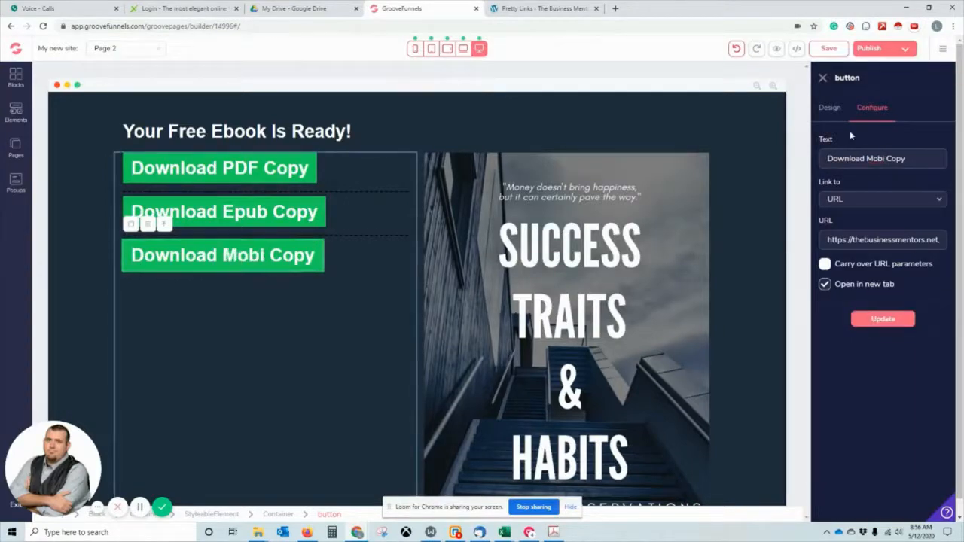
left_click(830, 108)
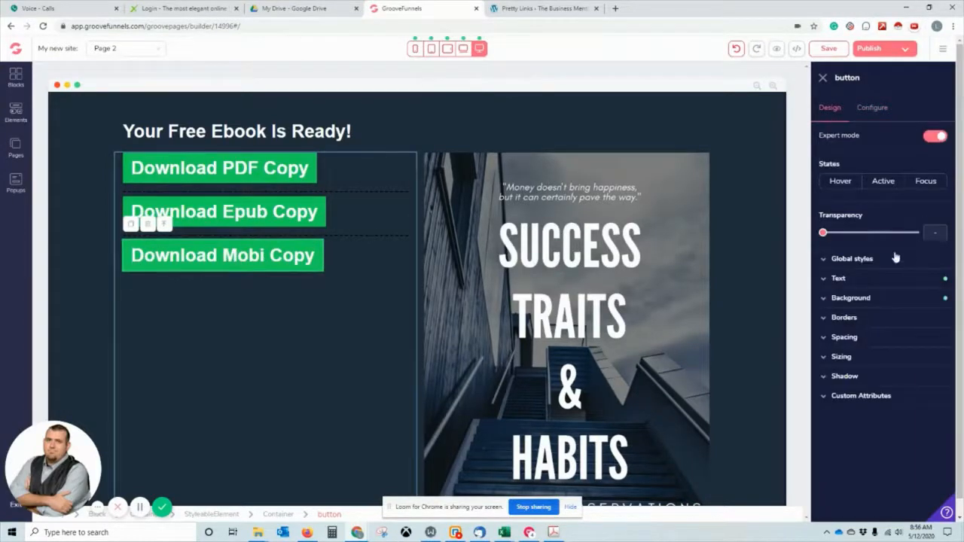
left_click(938, 137)
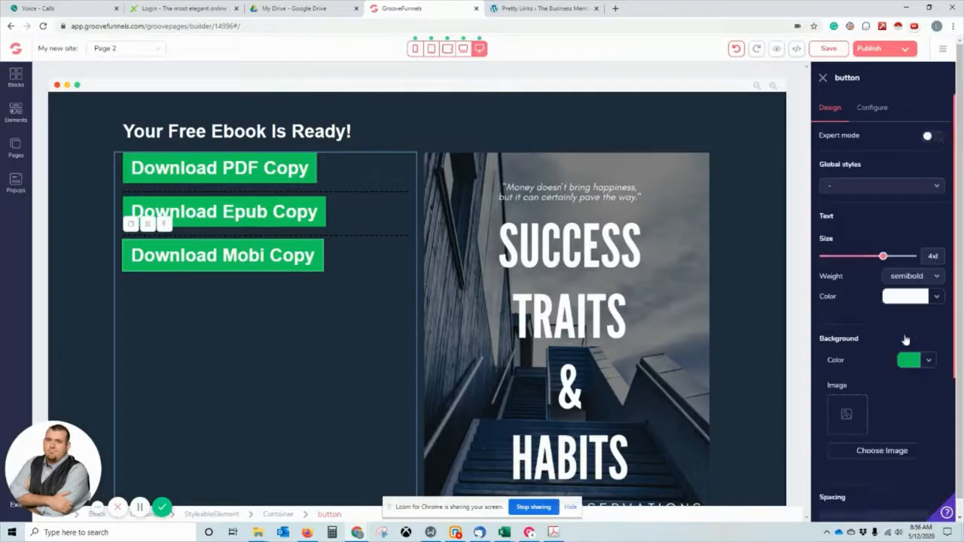
left_click(931, 361)
mouse_move(897, 418)
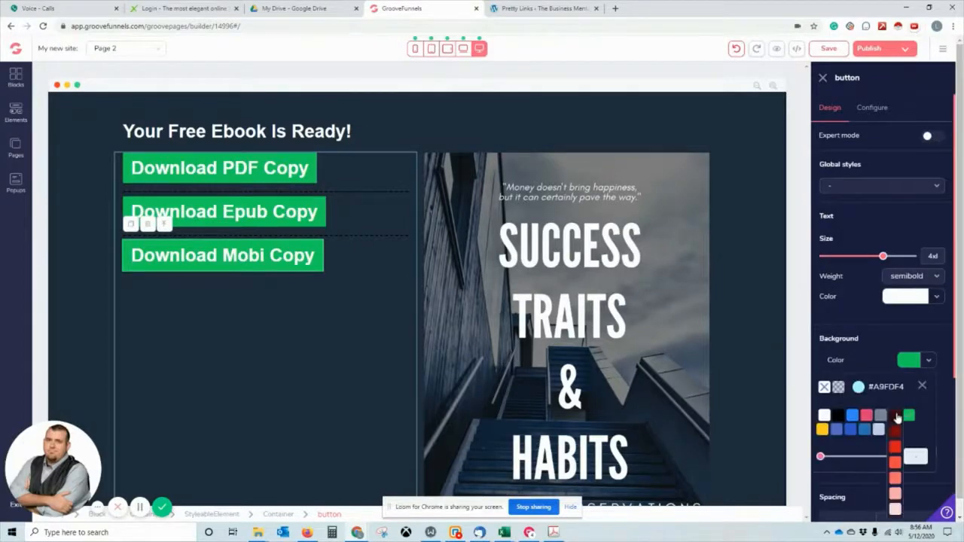
left_click(896, 464)
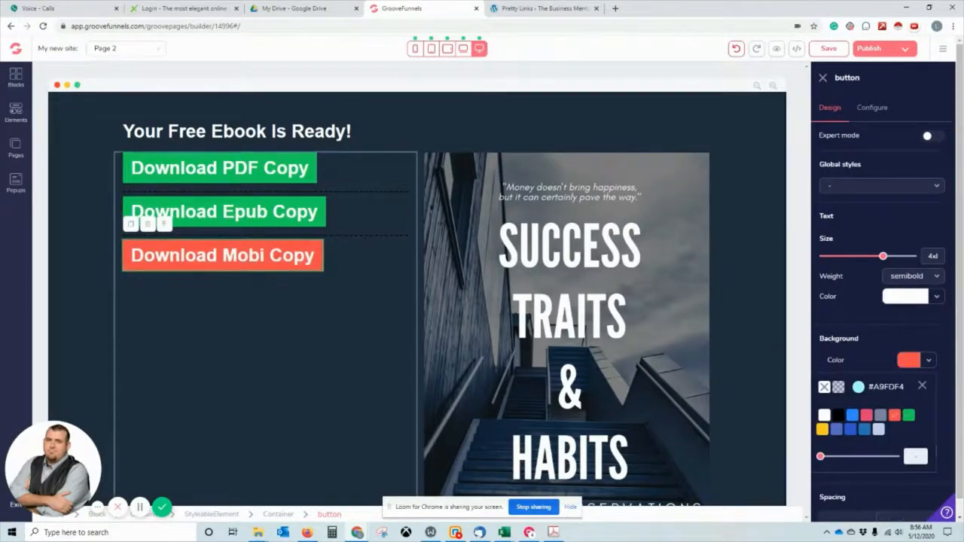
Give the Download Epub Copy button a bright blue background.
left_click(316, 207)
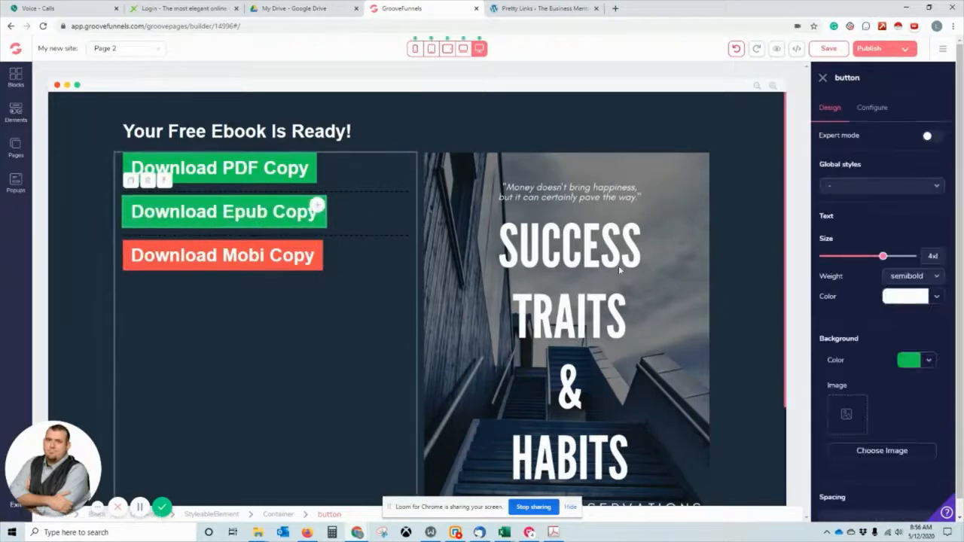
left_click(925, 364)
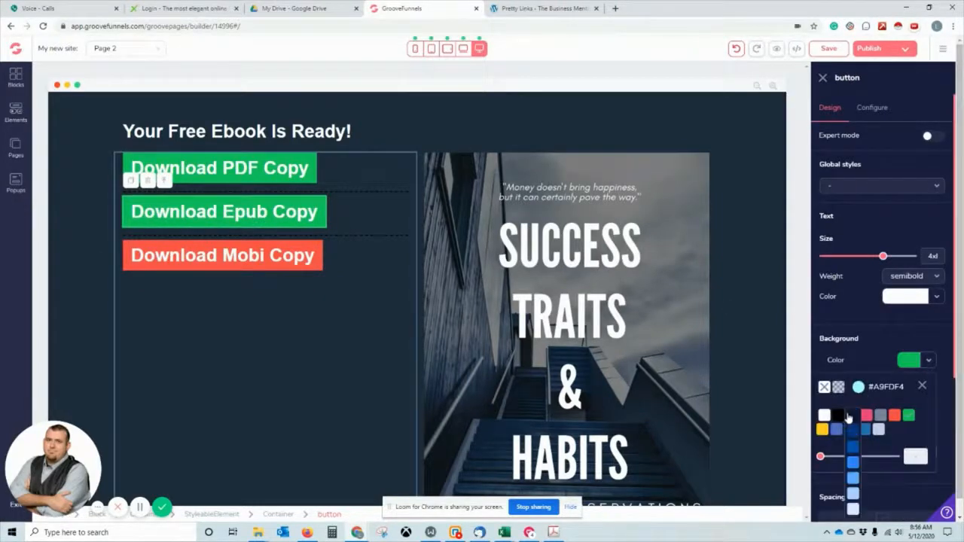
left_click(851, 417)
left_click(852, 462)
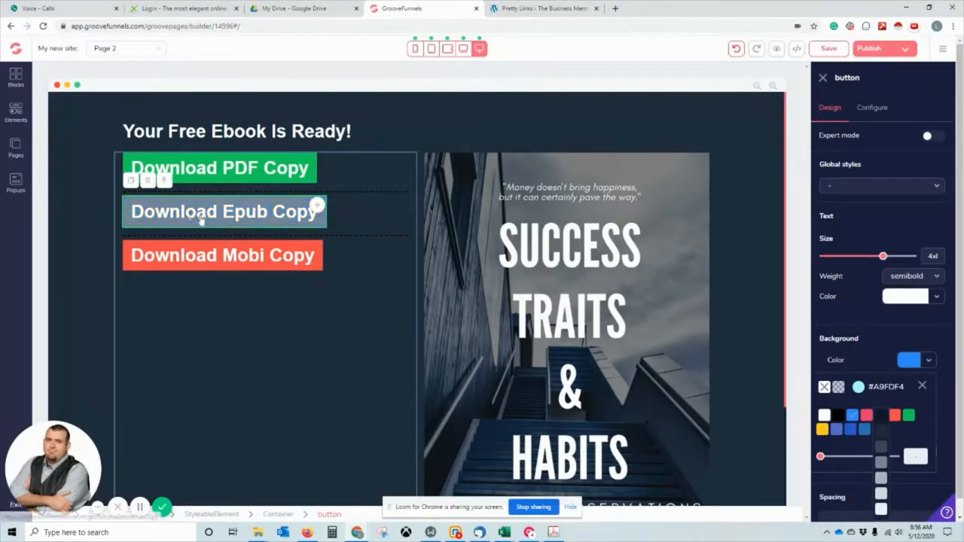
Save the page changes.
left_click(829, 48)
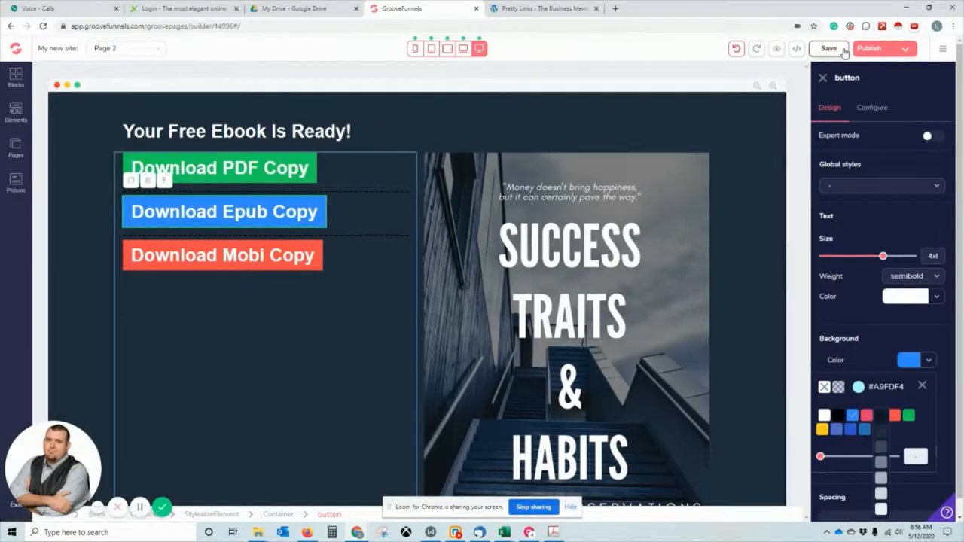
scroll(436, 338, "down", 2)
scroll(436, 338, "up", 2)
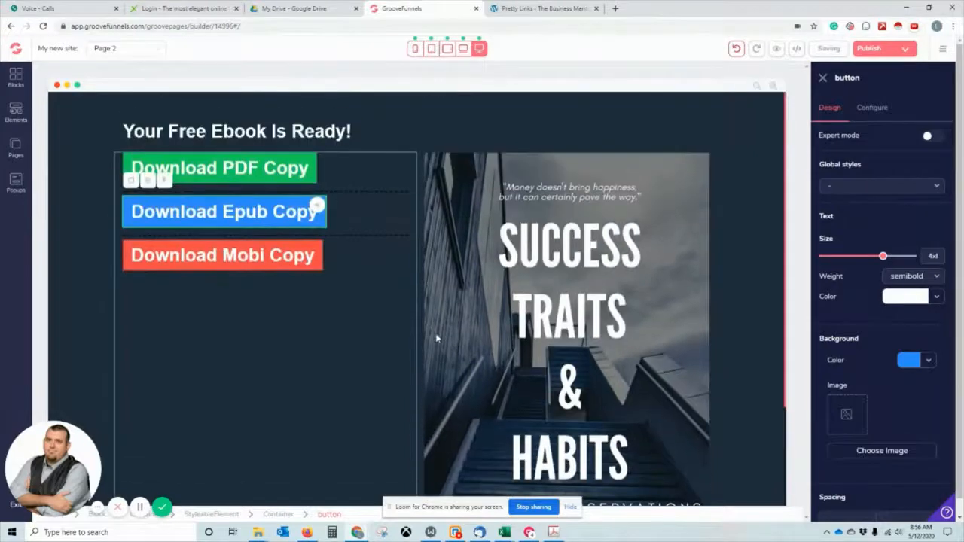
left_click(866, 49)
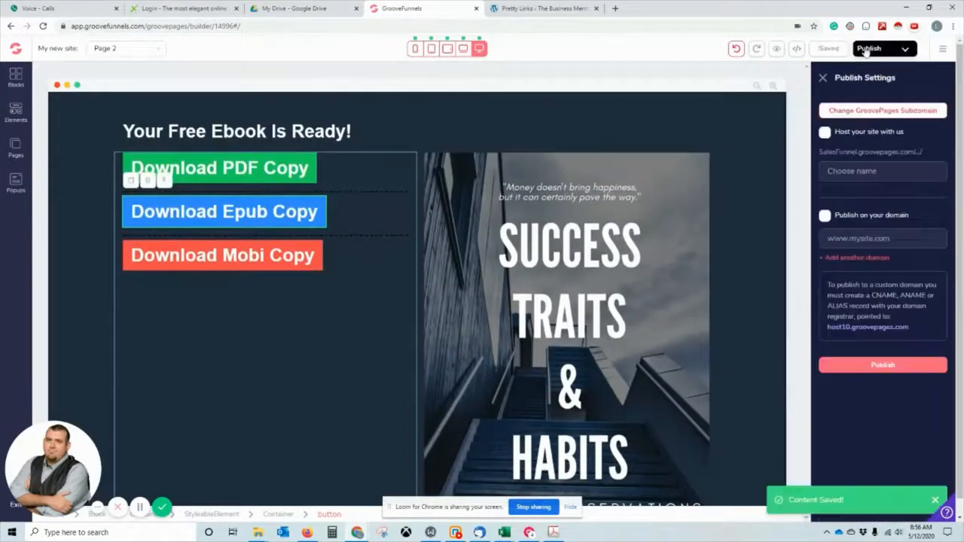
Change the site's subdomain from SalesFunnel to SuccessEbook.
left_click(841, 111)
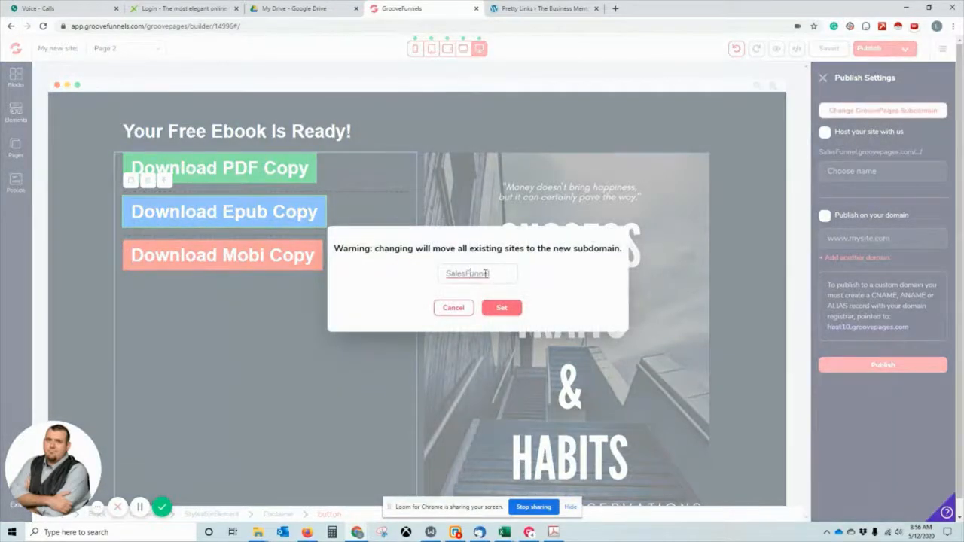
left_click_drag(486, 274, 339, 281)
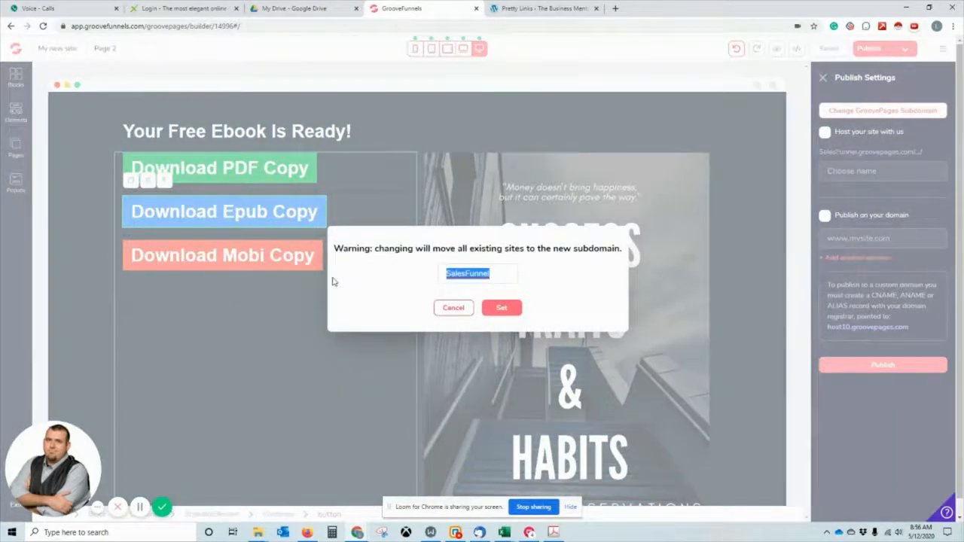
type("su")
key("BackSpace")
key("BackSpace")
type("SuccessEbook")
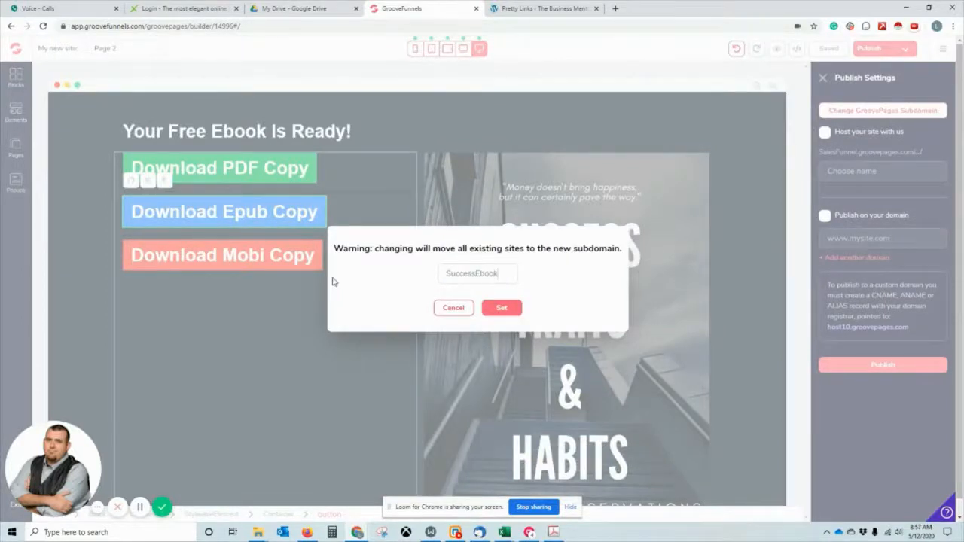
left_click(510, 308)
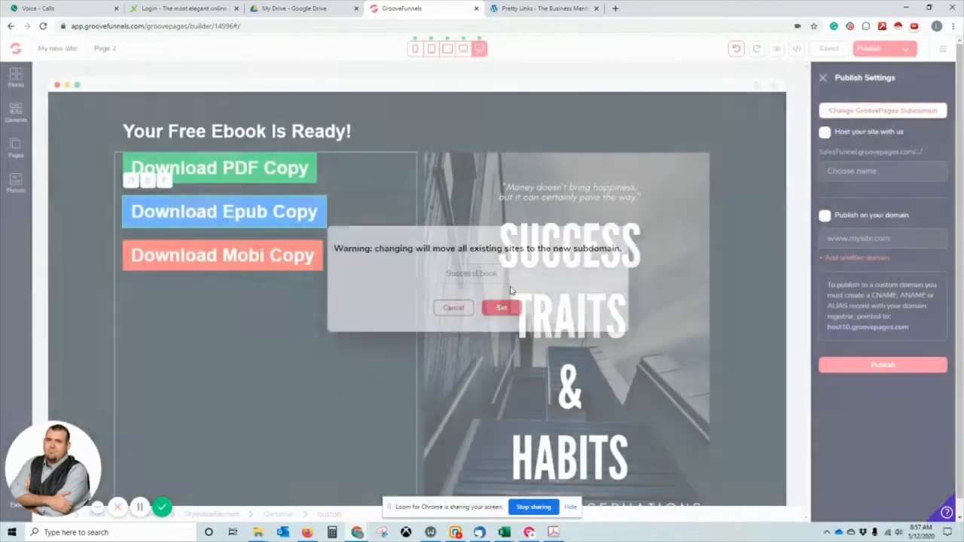
Publish the site hosted at SuccessEbook.groovepages.com/Ebook/ and open it in an incognito window.
left_click(824, 133)
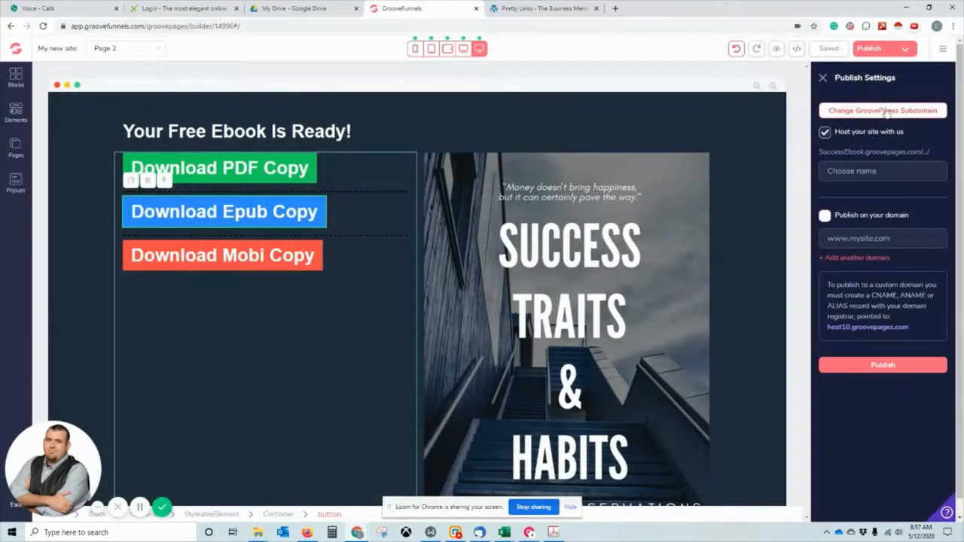
left_click(889, 366)
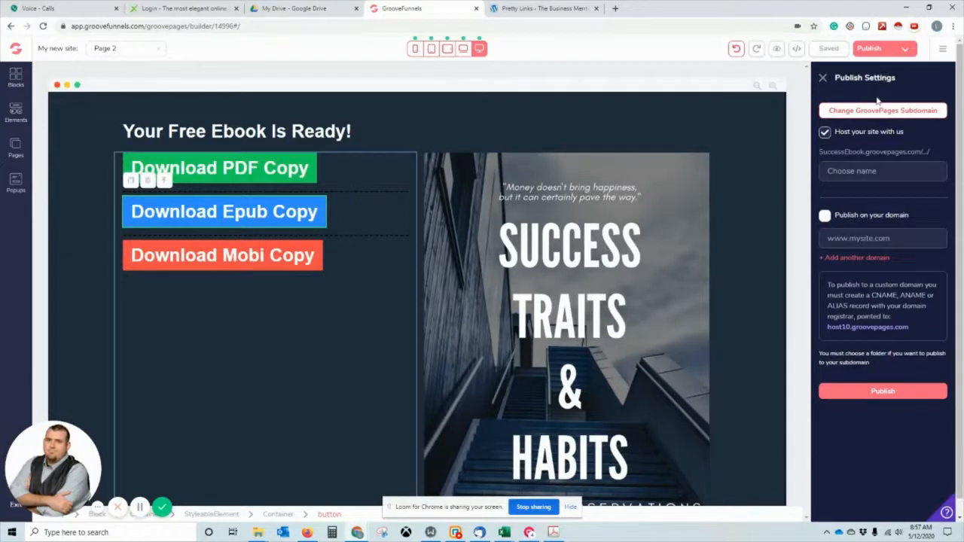
left_click(867, 171)
type("Ebook")
left_click(944, 393)
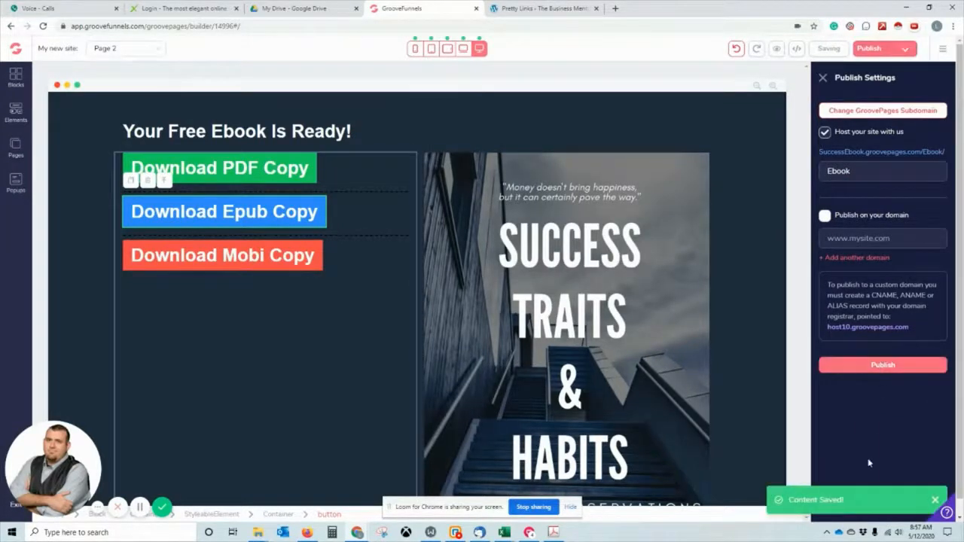
right_click(885, 155)
left_click(885, 182)
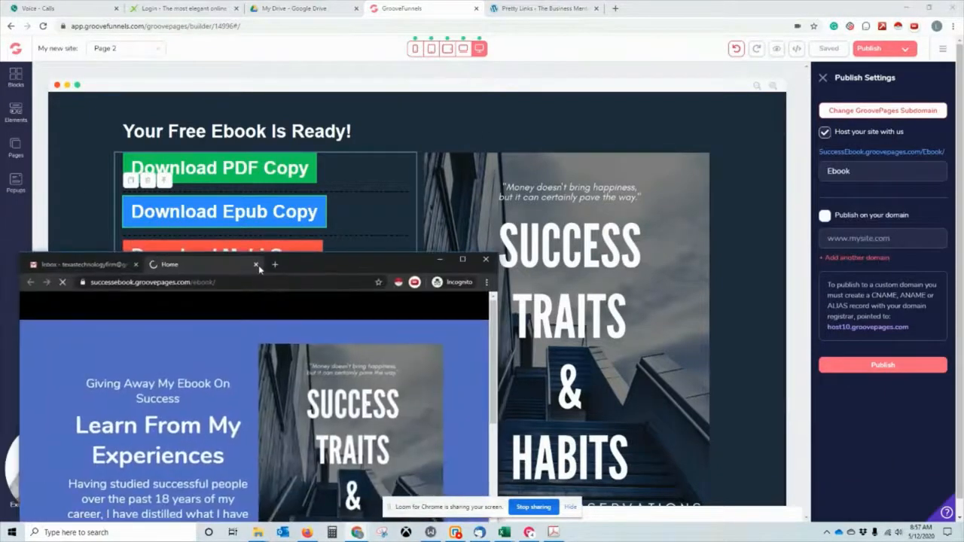
Enter a saved test email on the live opt-in page and submit Get The Free EBook!
left_click_drag(258, 265, 375, 0)
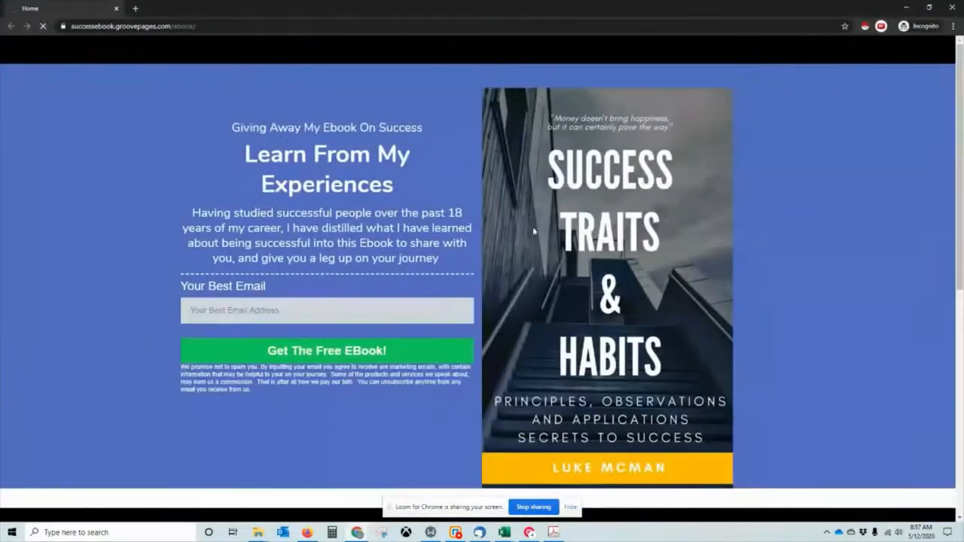
left_click(276, 309)
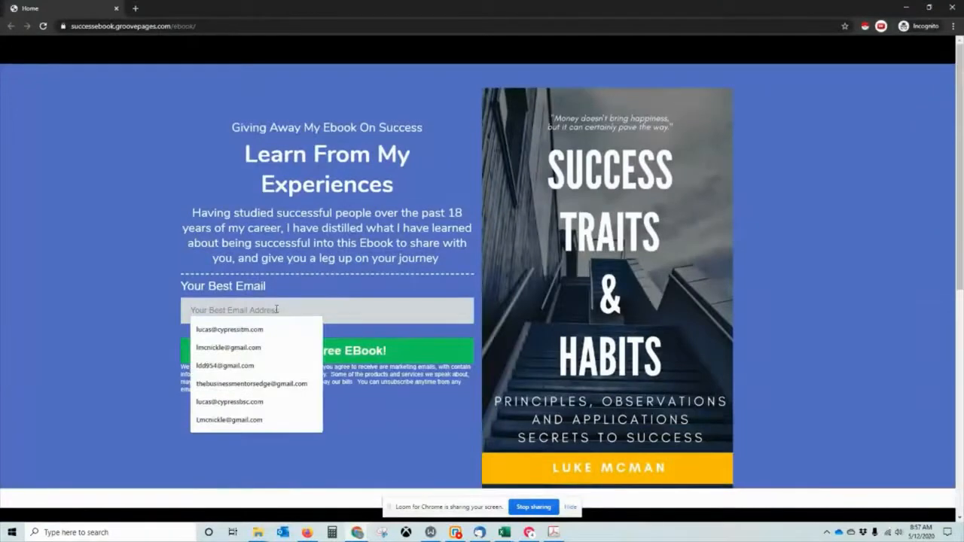
left_click(345, 243)
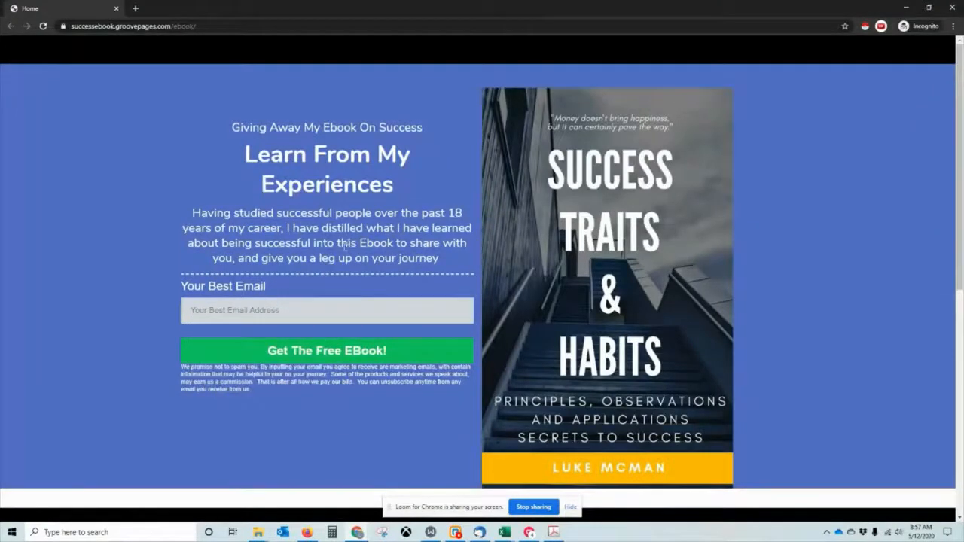
left_click(294, 311)
type("ld")
left_click(251, 328)
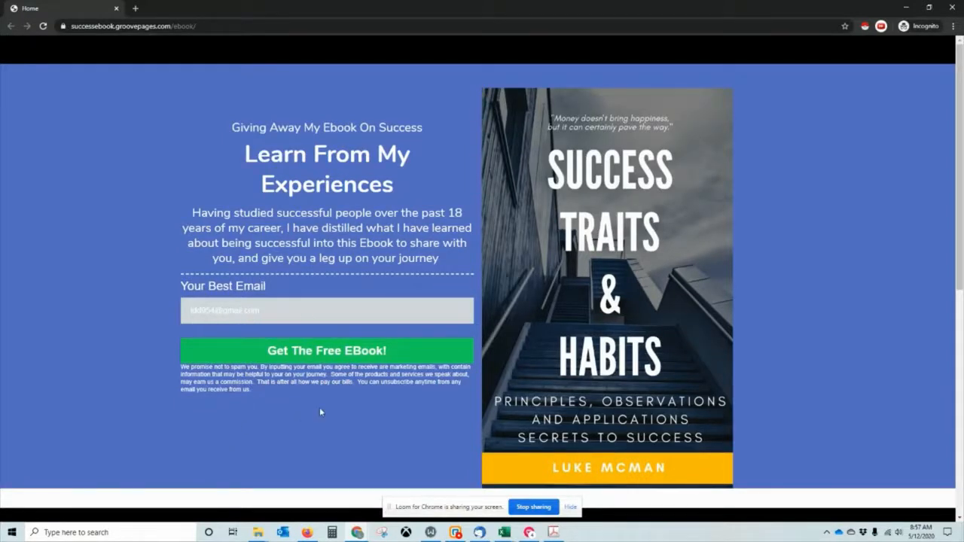
scroll(381, 377, "down", 3)
scroll(381, 377, "up", 3)
left_click(348, 362)
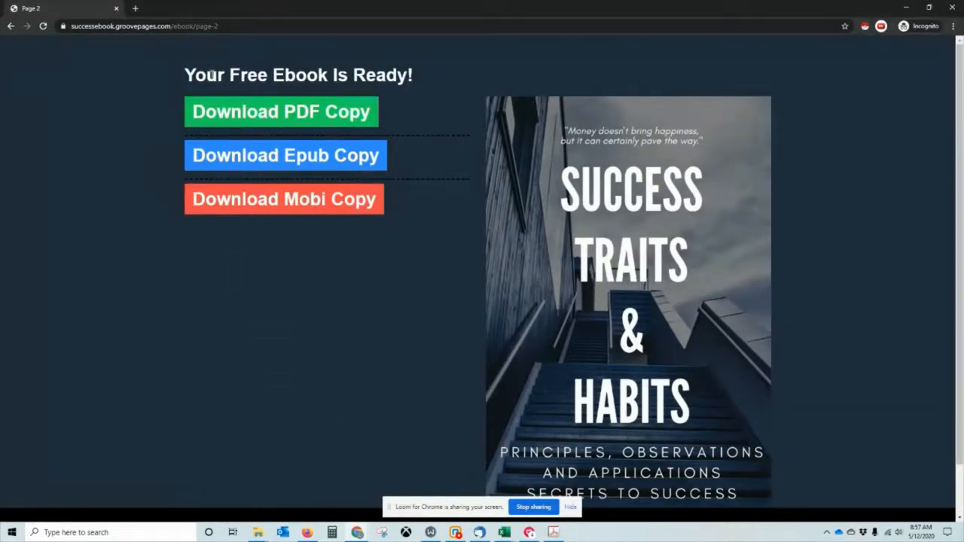
Test the Download PDF Copy and Download Epub Copy links, closing each Drive permission-denied tab.
left_click(323, 125)
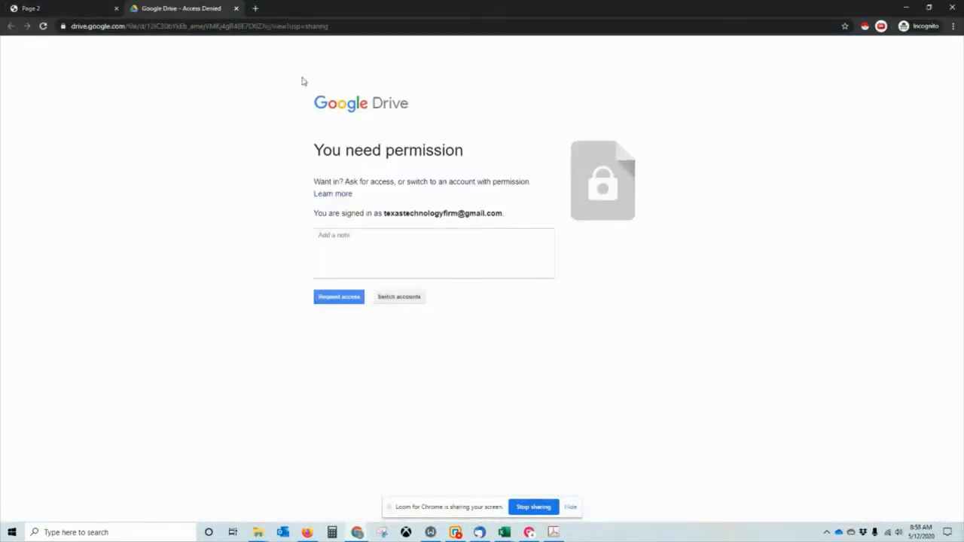
left_click(236, 8)
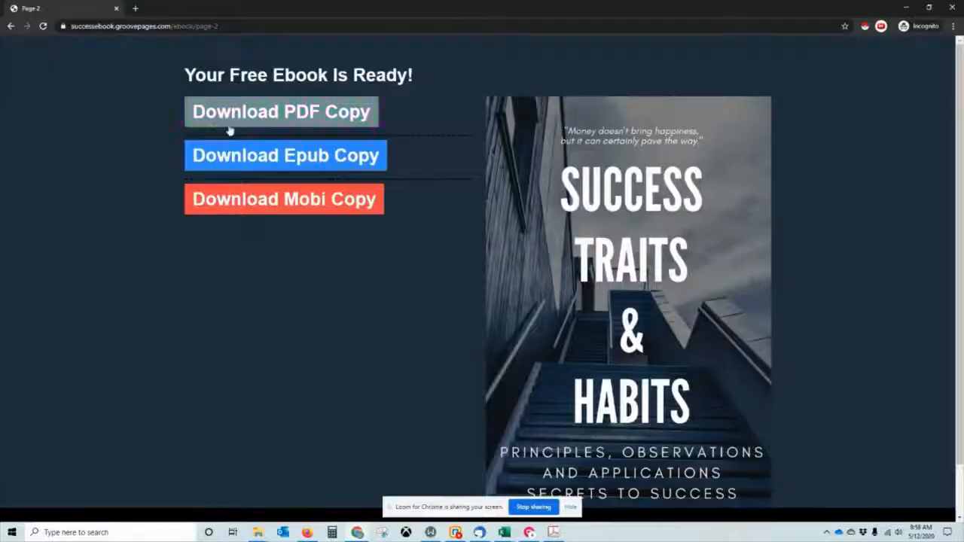
left_click(256, 153)
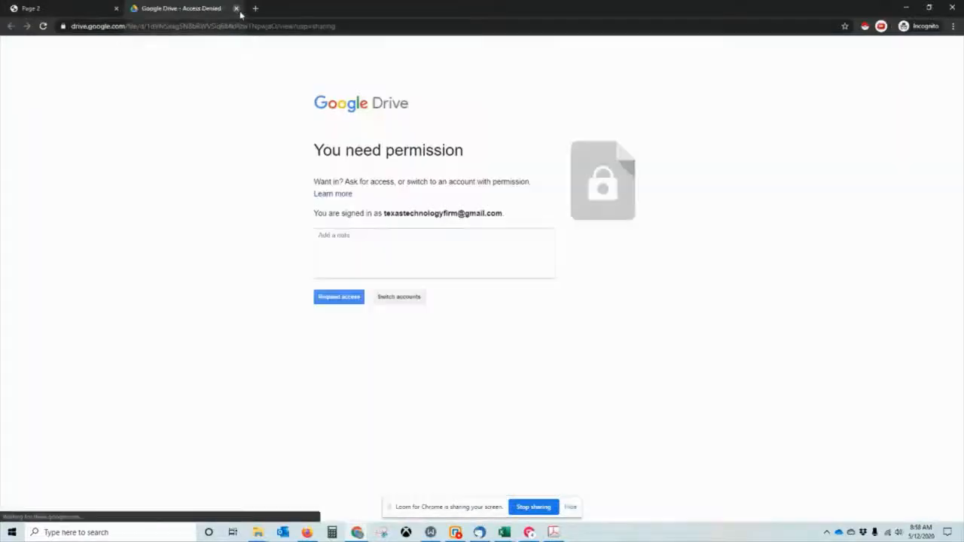
left_click(236, 9)
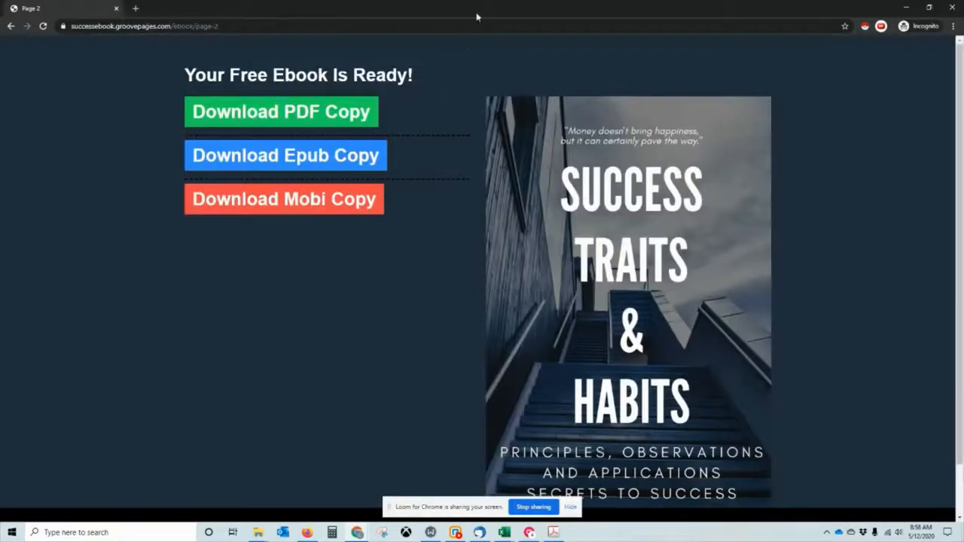
left_click_drag(494, 6, 0, 331)
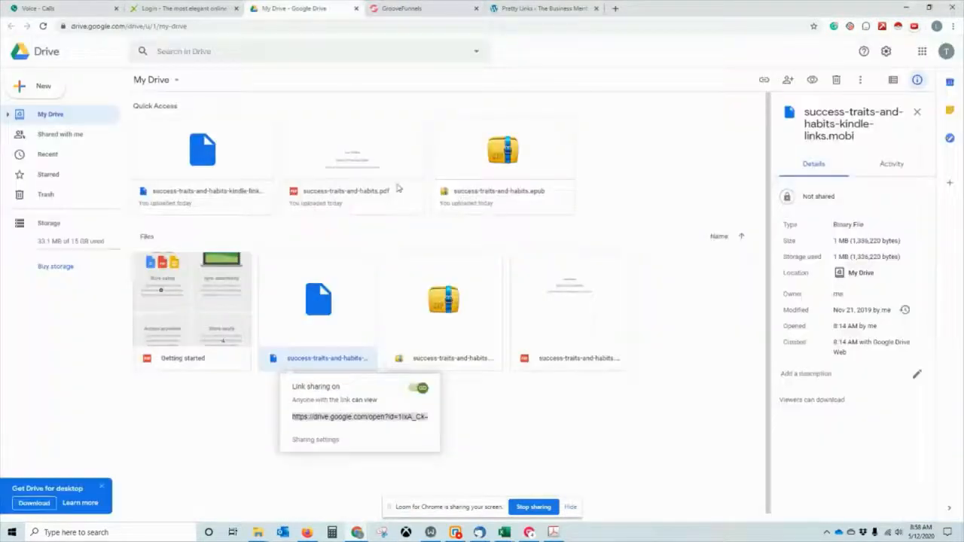
Keep the mobi file's link access at Viewer for anyone with the link and copy its URL.
left_click(301, 8)
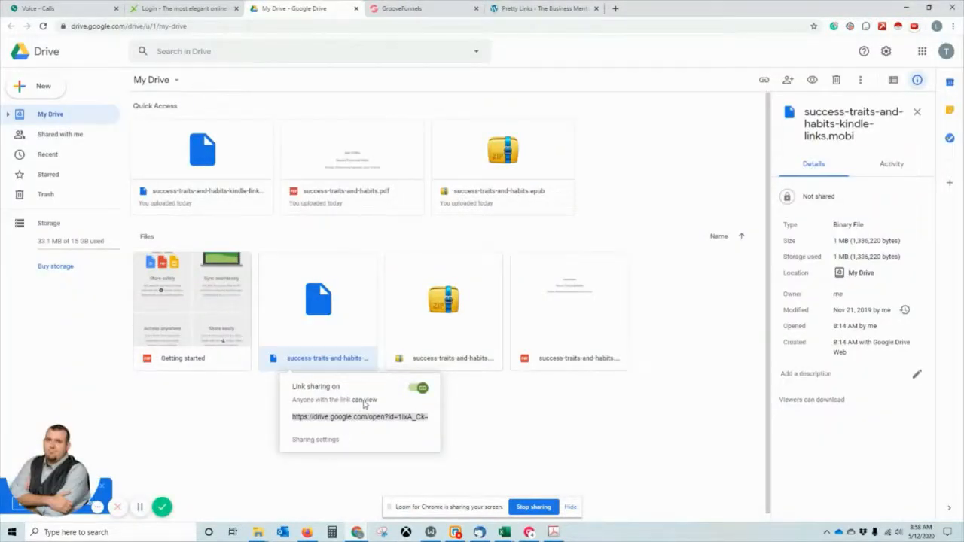
left_click(334, 442)
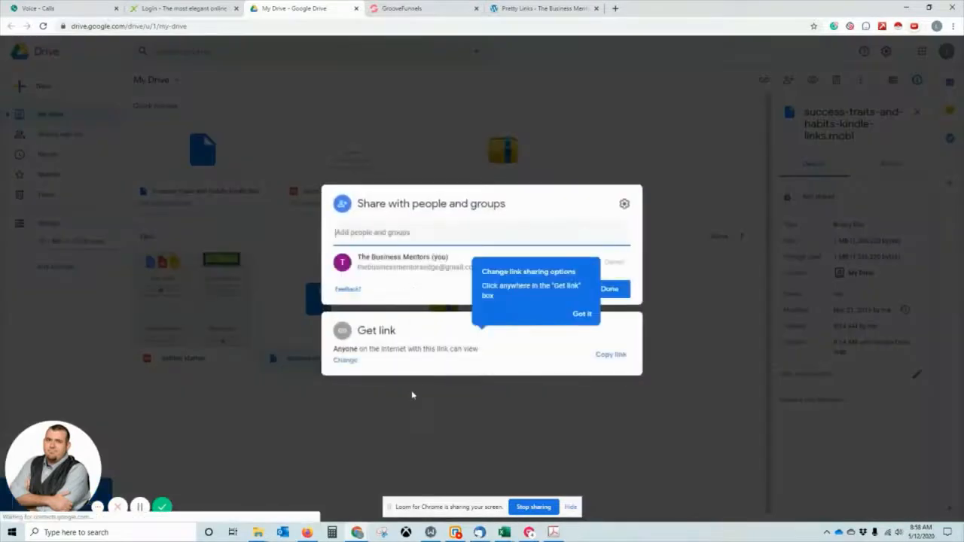
left_click(342, 360)
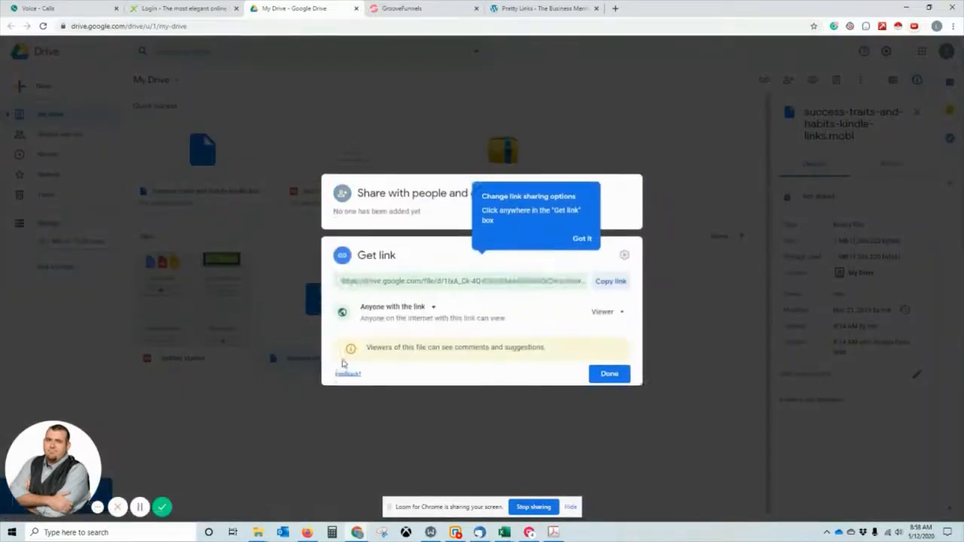
left_click(617, 311)
left_click(618, 311)
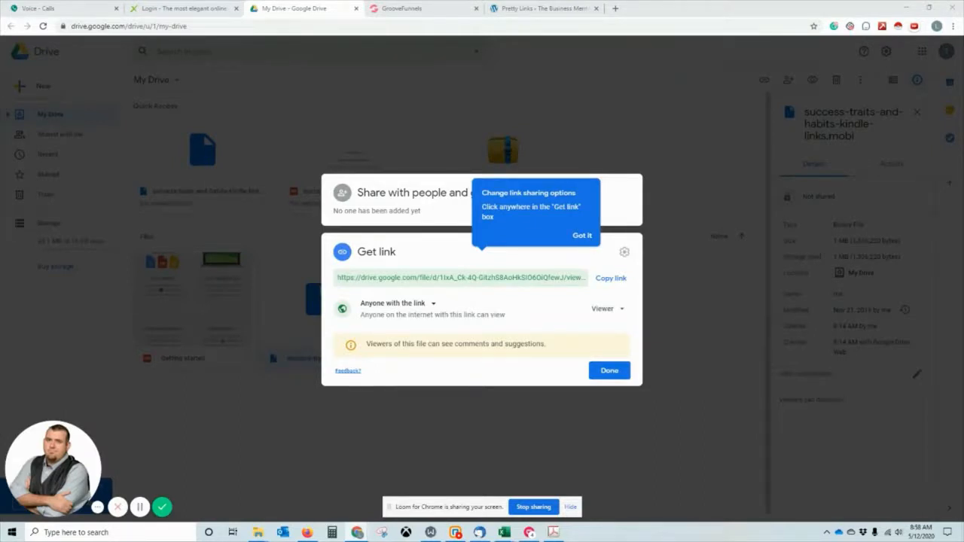
left_click(489, 278)
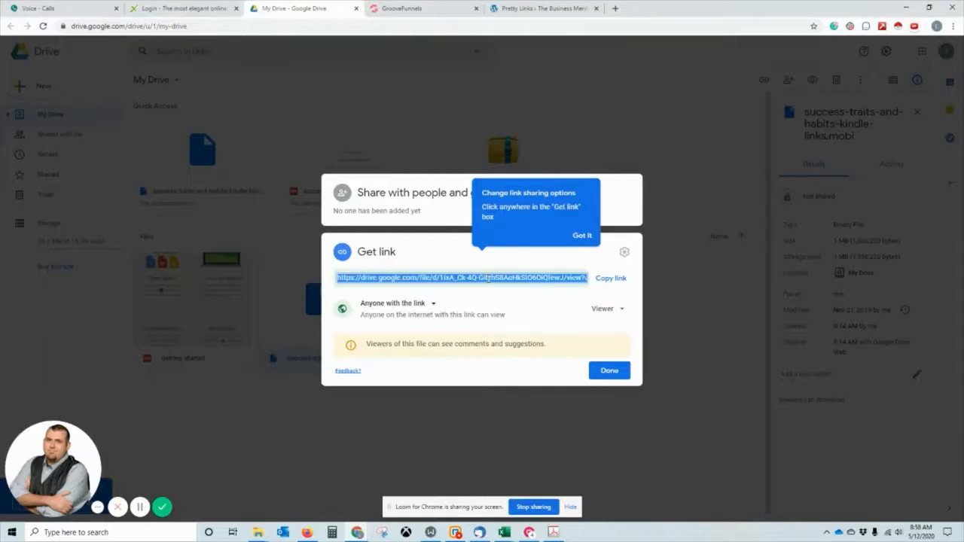
left_click(618, 282)
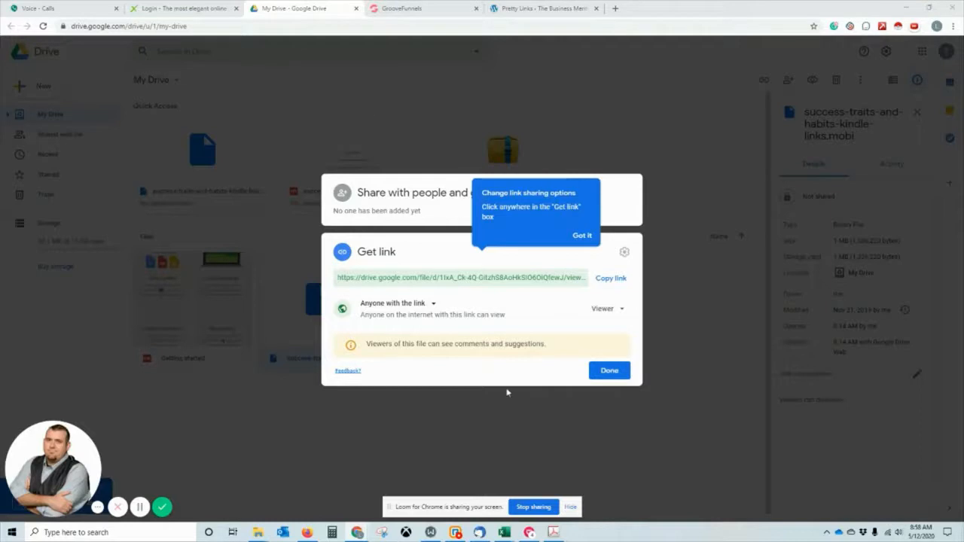
left_click(609, 370)
left_click(552, 312)
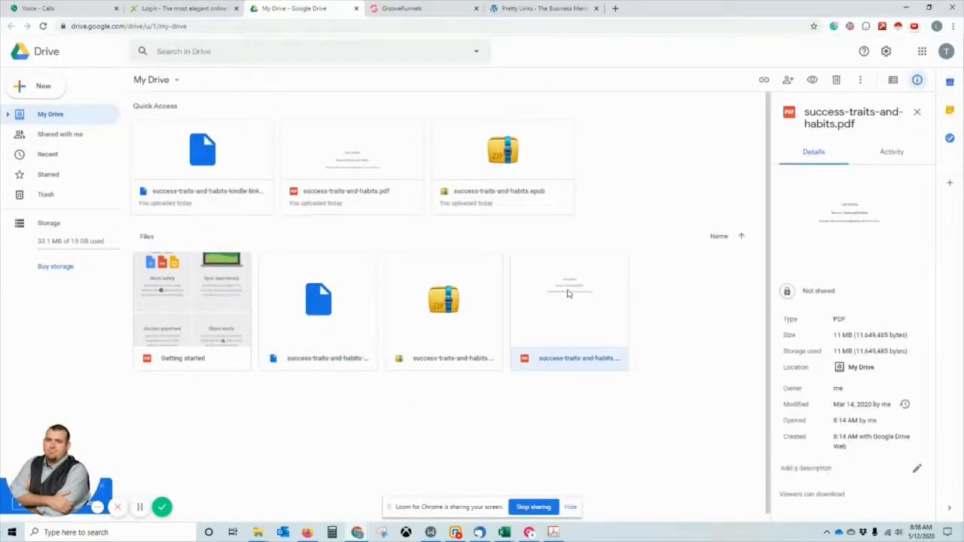
Turn on a shareable link for success-traits-and-habits.pdf and copy it from sharing settings.
right_click(568, 294)
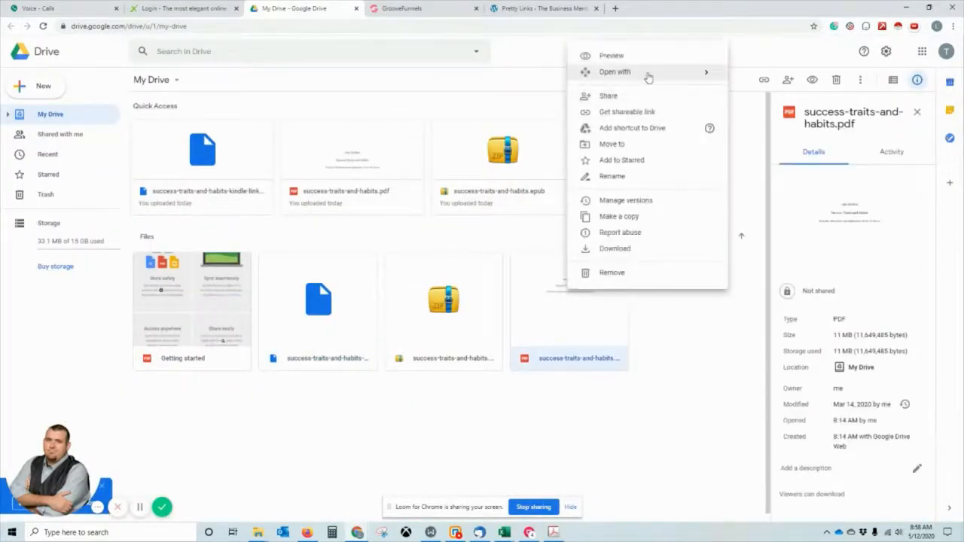
left_click(639, 110)
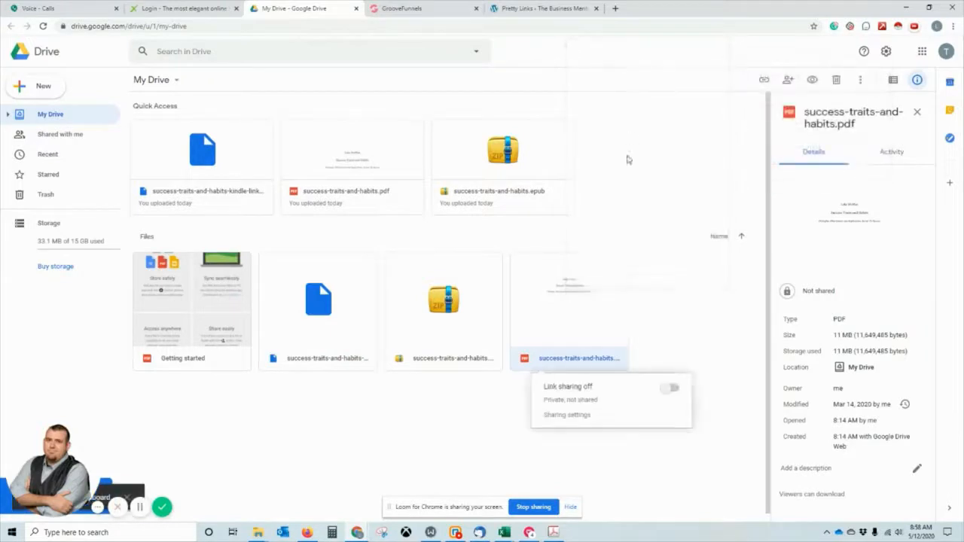
left_click(676, 387)
right_click(609, 327)
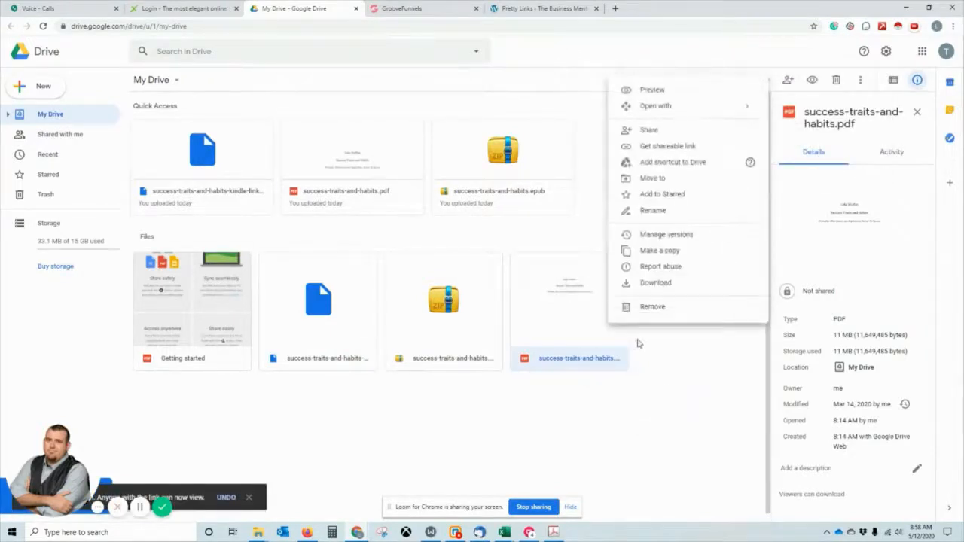
left_click(673, 146)
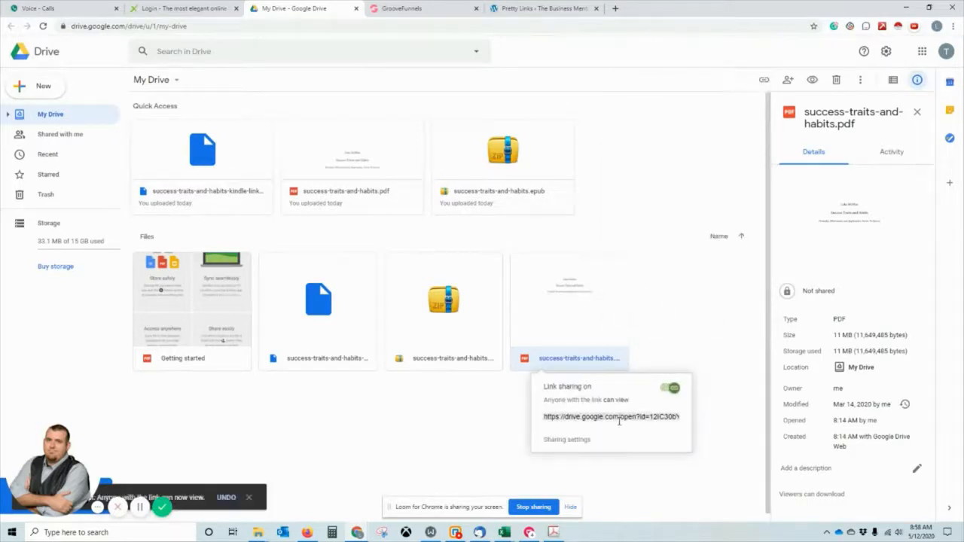
left_click(568, 441)
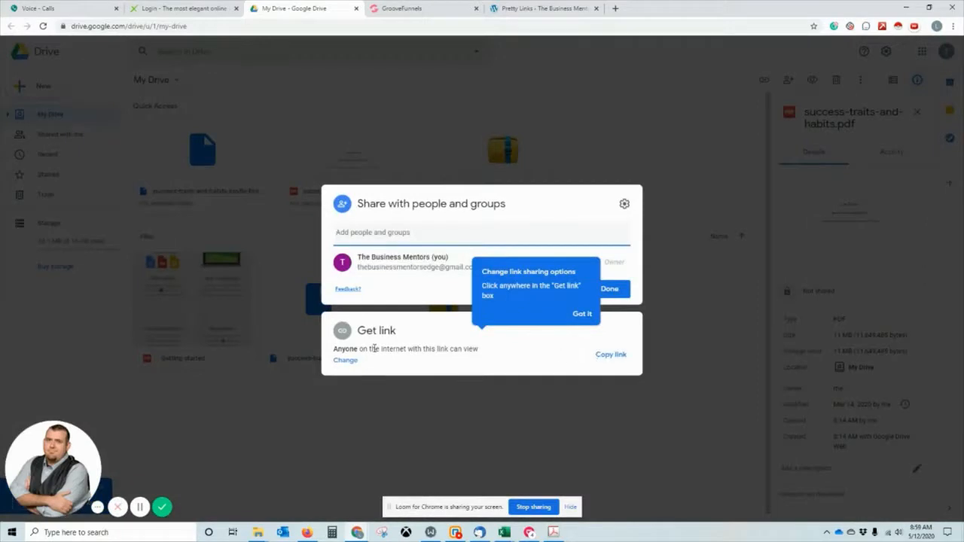
left_click(345, 360)
left_click(619, 280)
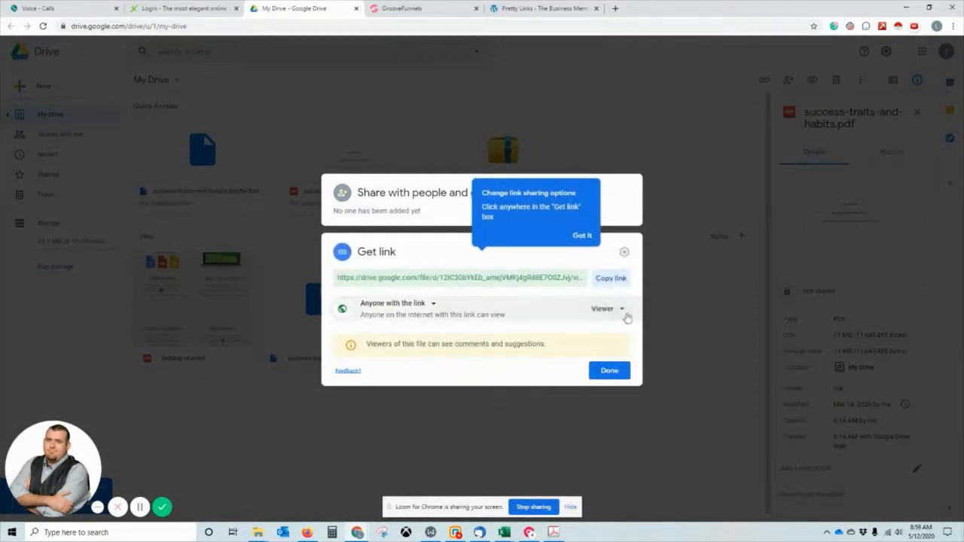
left_click(448, 8)
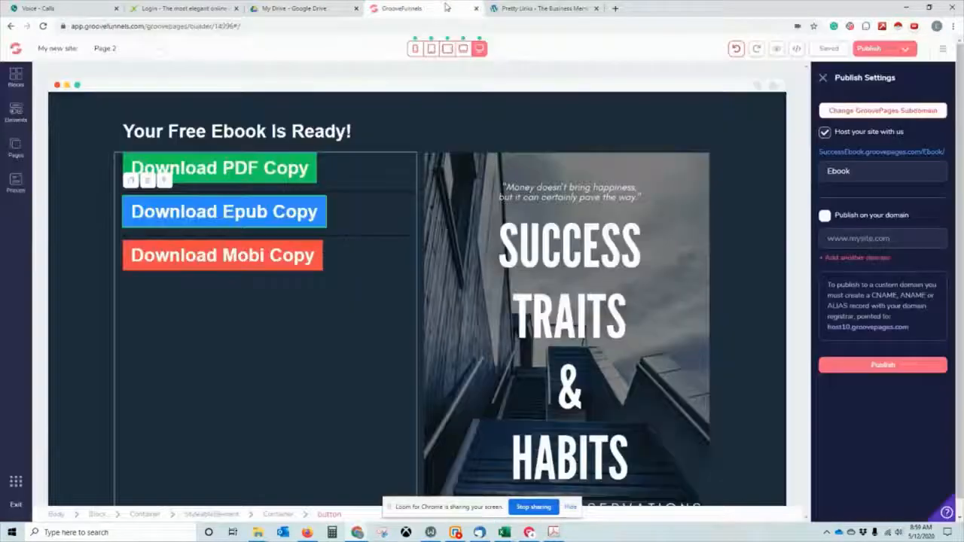
left_click(504, 9)
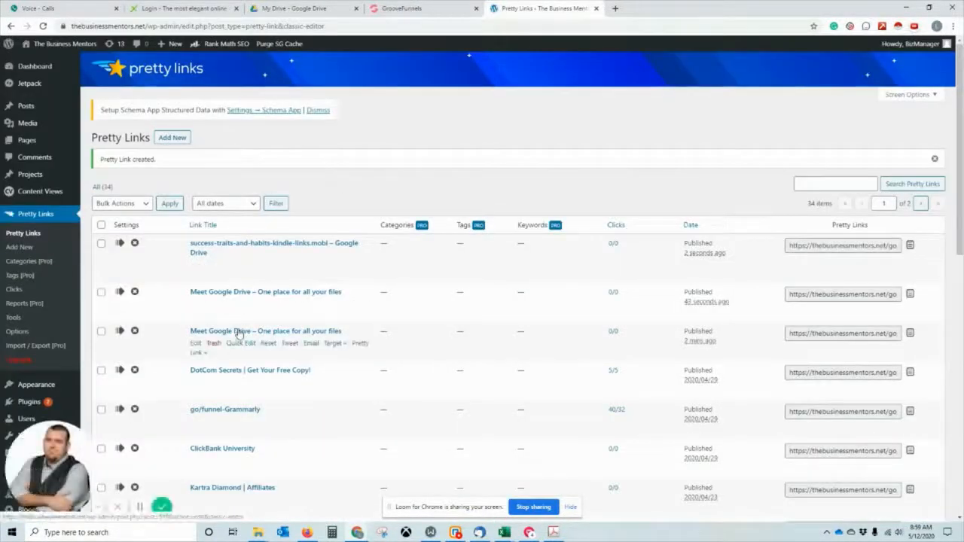
left_click(238, 332)
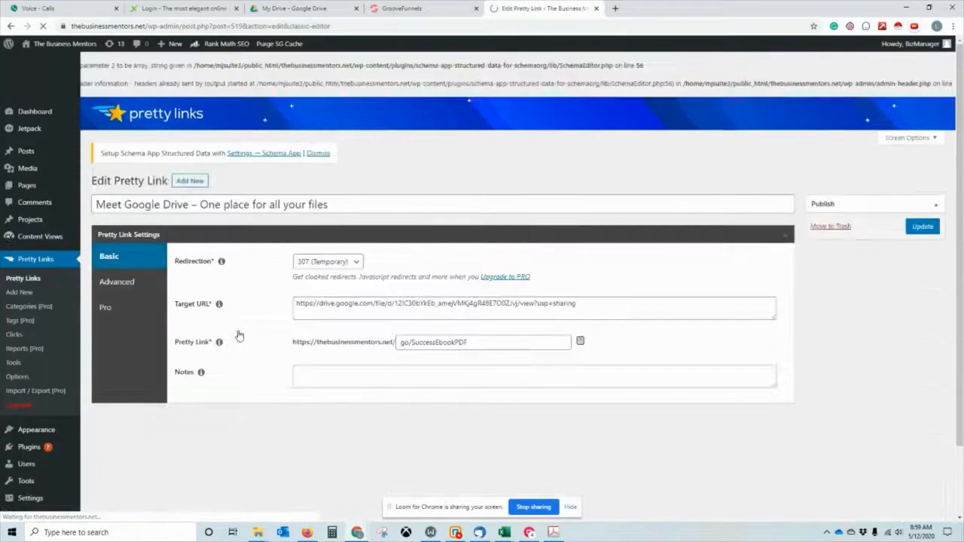
triple_click(407, 310)
right_click(406, 318)
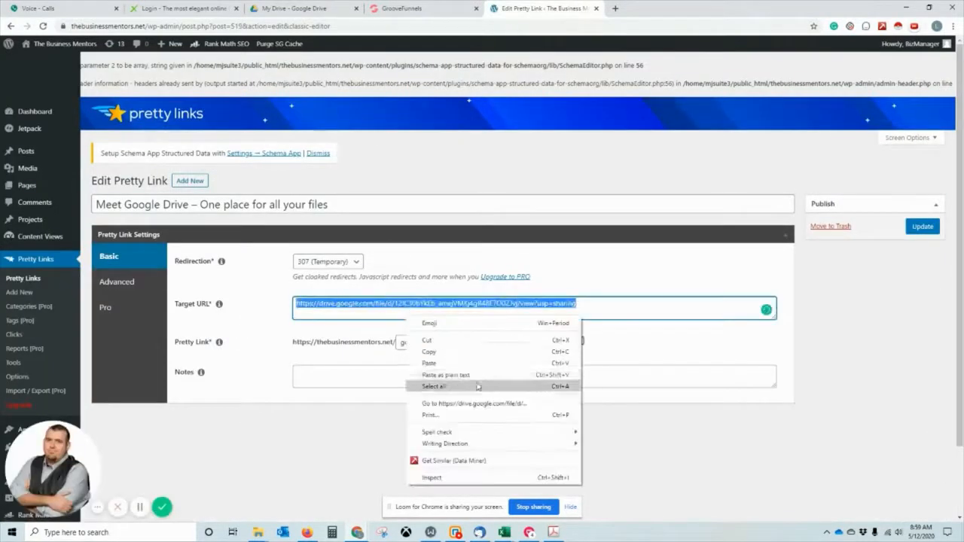
left_click(426, 366)
left_click(923, 227)
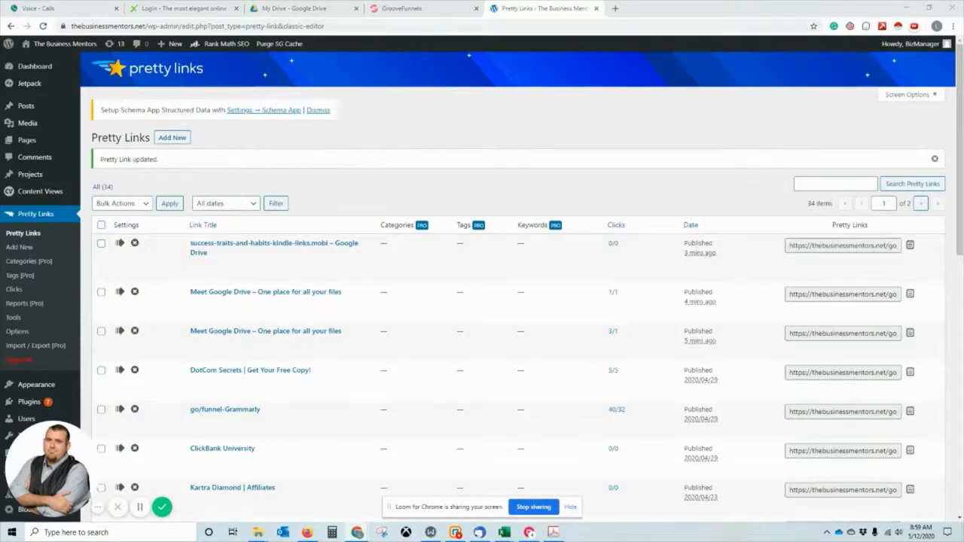
left_click_drag(0, 161, 764, 69)
Test the Download PDF Copy button on the published thank-you page.
left_click(433, 69)
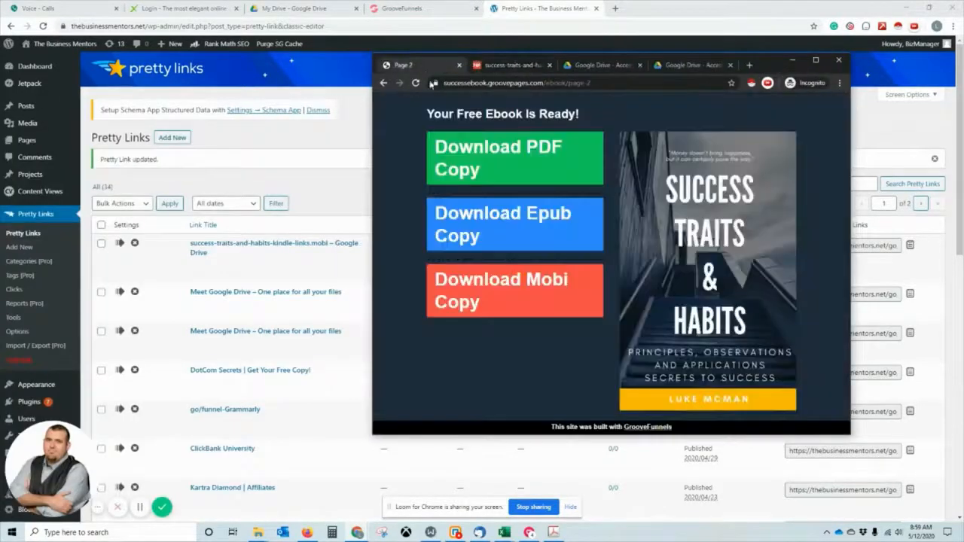
left_click(474, 155)
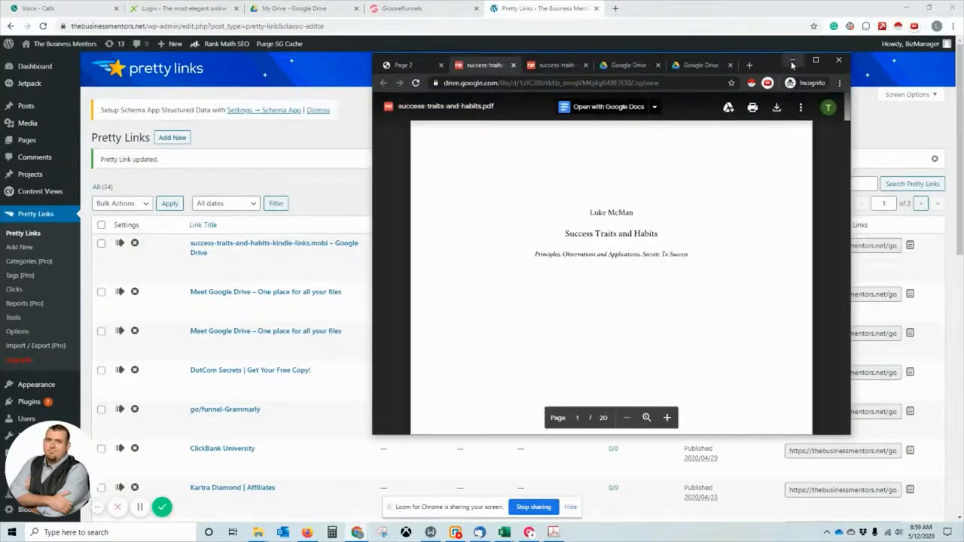
scroll(646, 264, "down", 15)
scroll(646, 264, "down", 20)
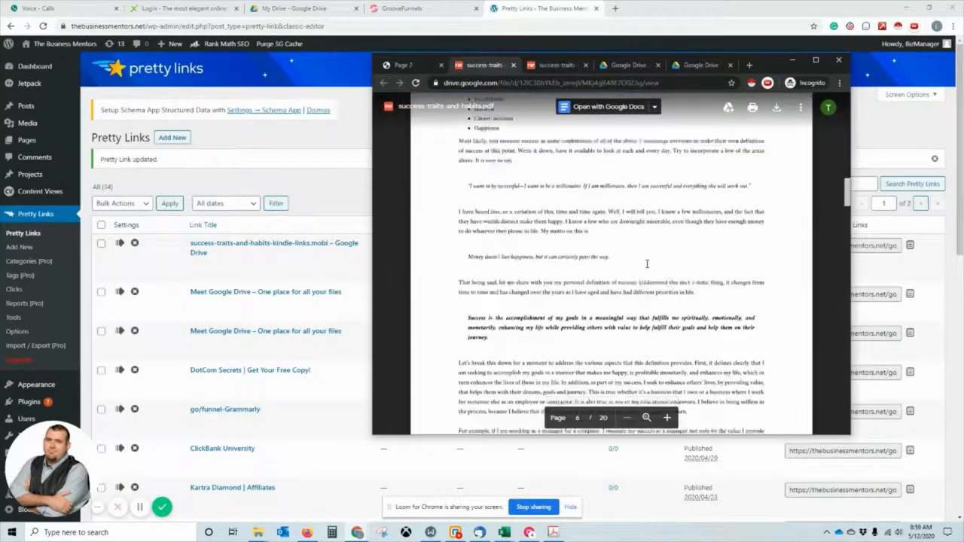
left_click_drag(769, 56, 0, 183)
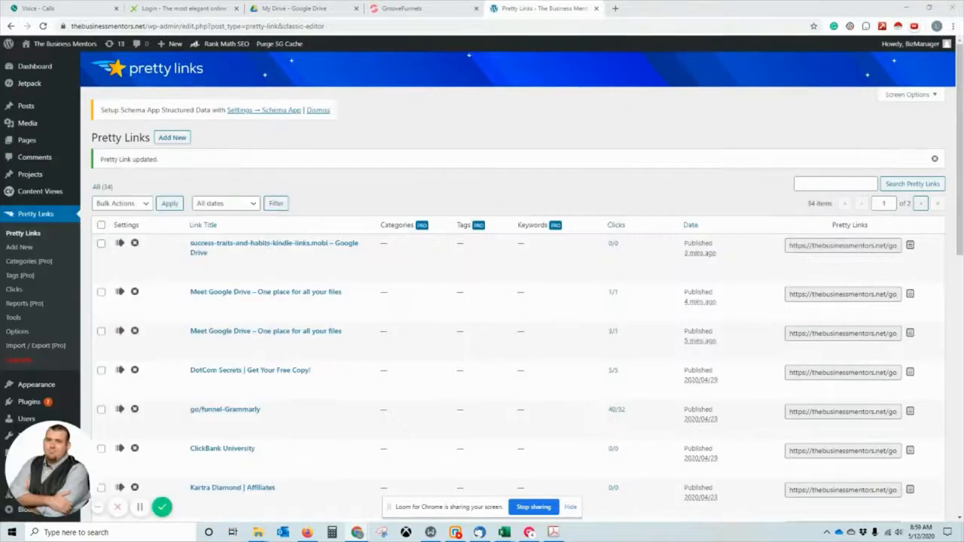
Turn on link sharing for success-traits-and-habits.epub in Google Drive and copy its link.
left_click(311, 9)
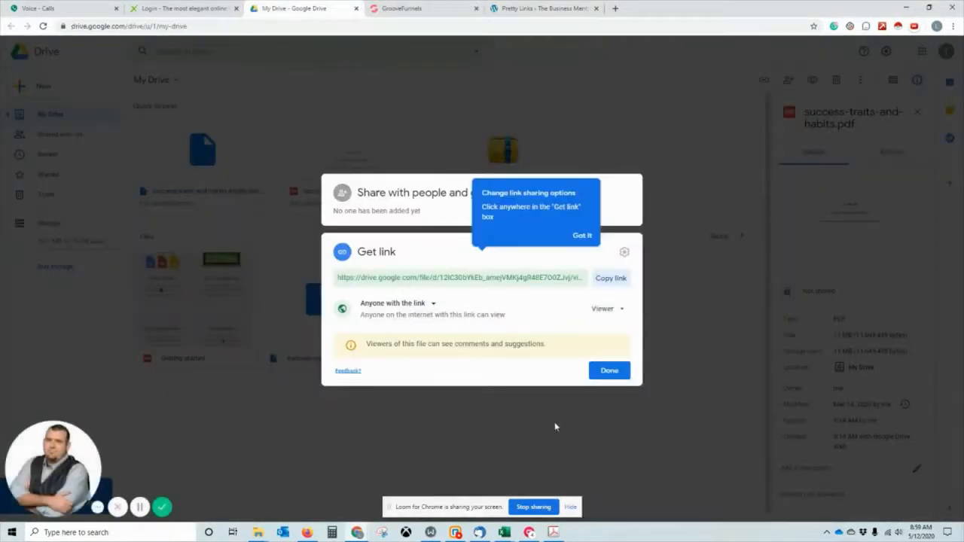
left_click(611, 370)
left_click(441, 319)
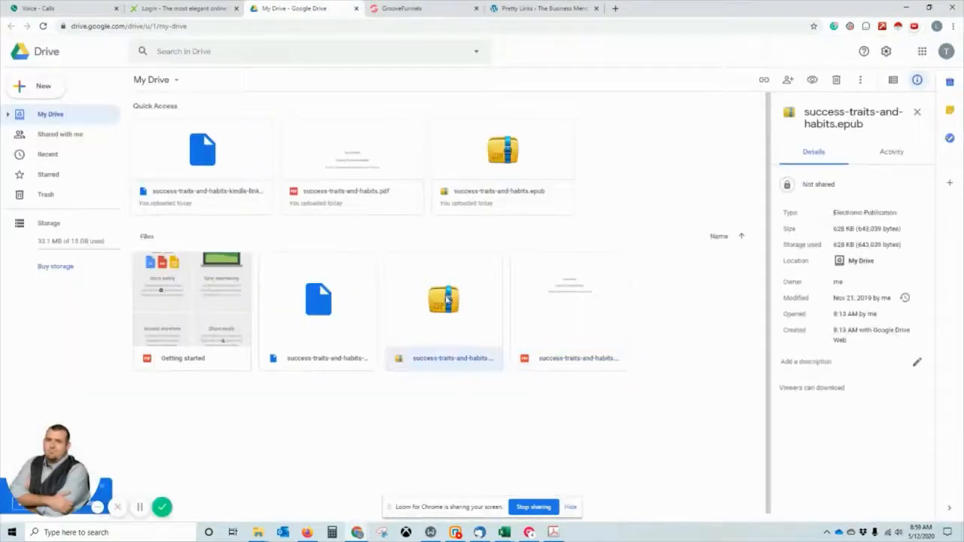
right_click(474, 307)
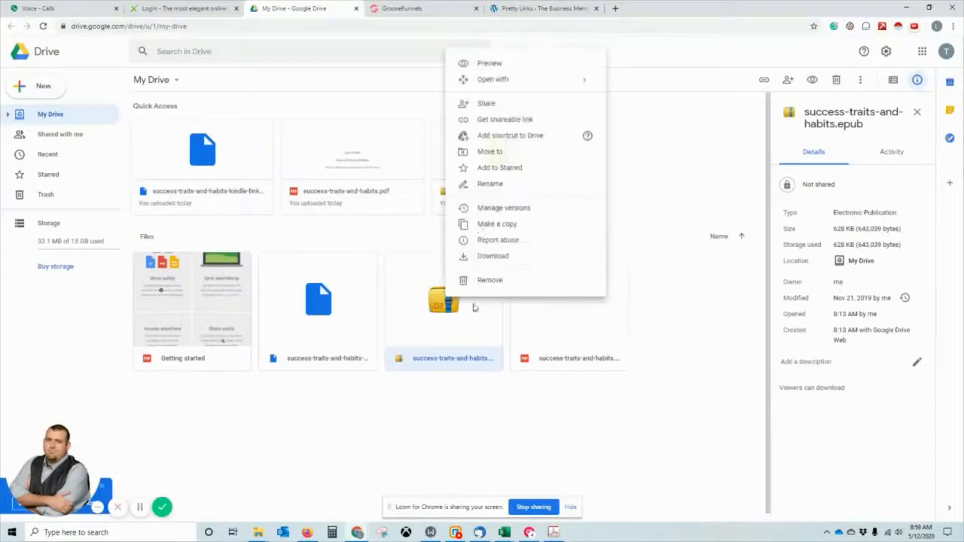
left_click(521, 121)
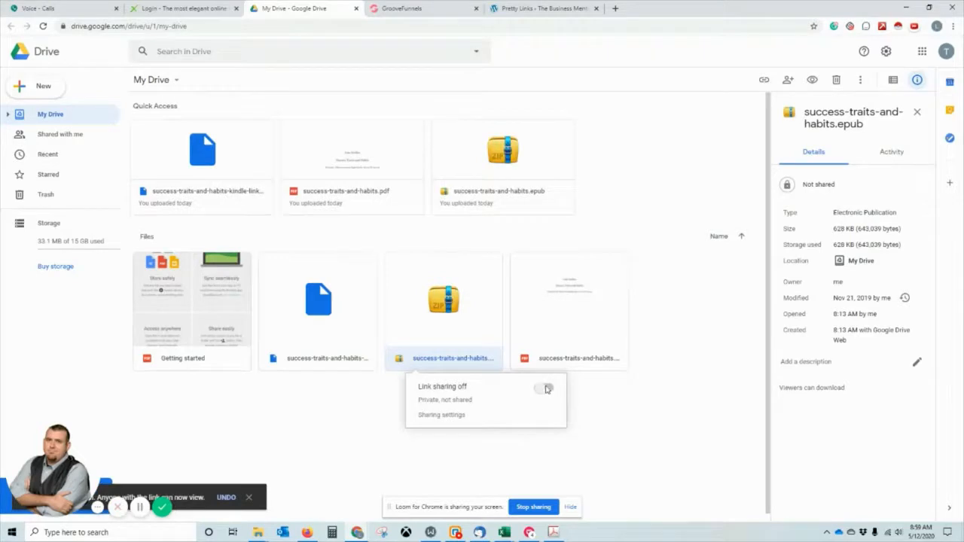
left_click(444, 440)
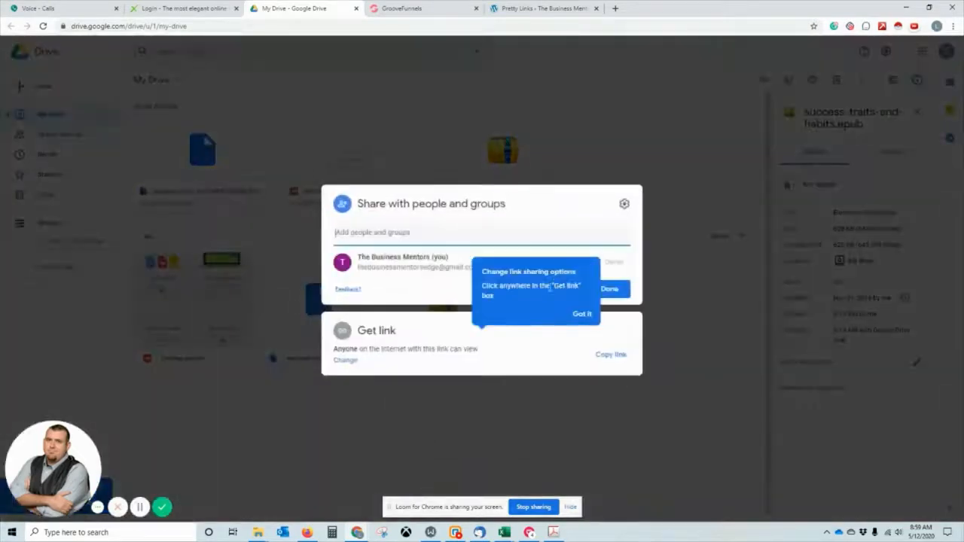
left_click(612, 355)
left_click(353, 361)
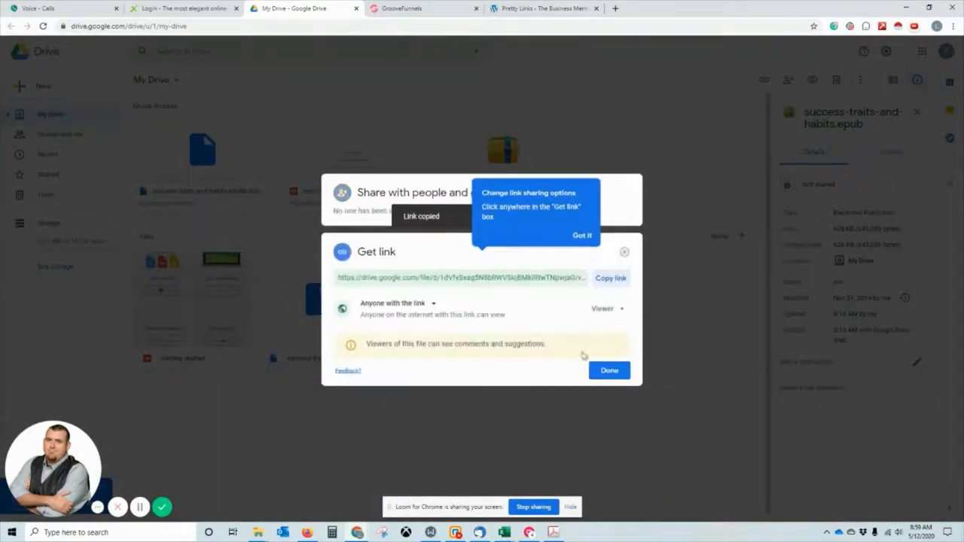
left_click(608, 281)
left_click(610, 370)
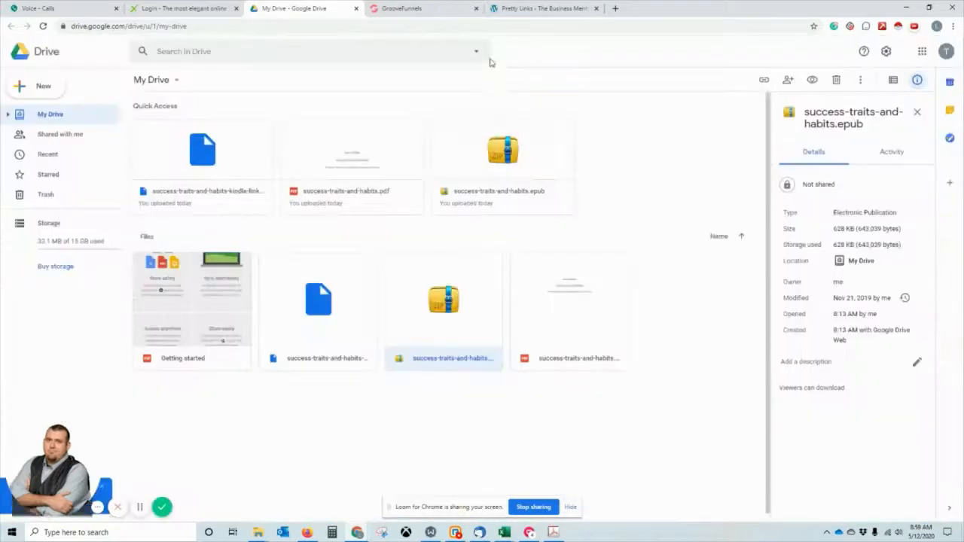
left_click(422, 8)
left_click(497, 8)
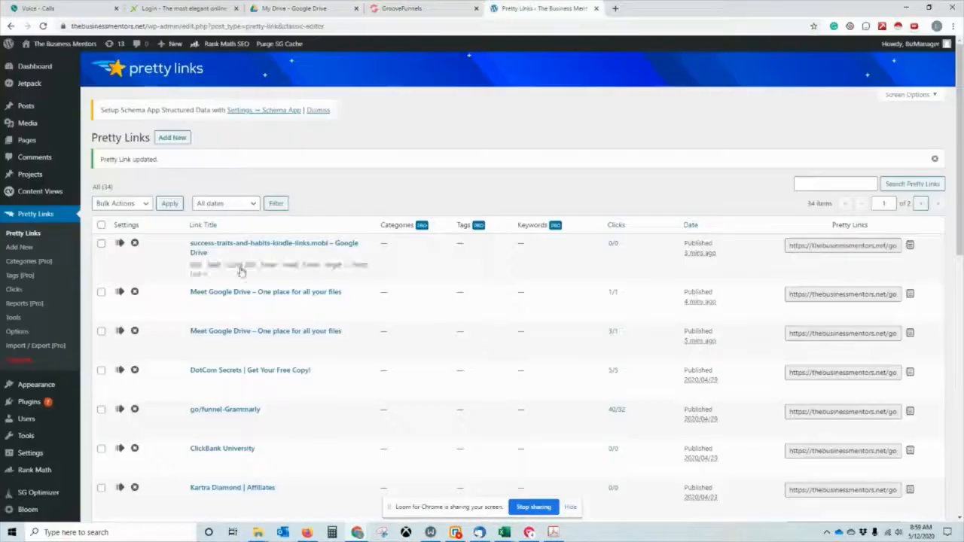
left_click(245, 295)
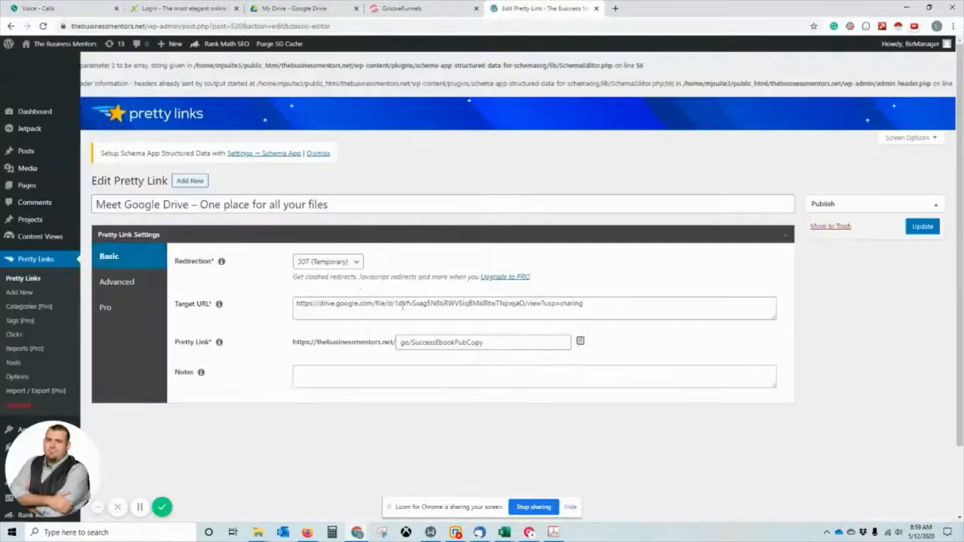
triple_click(402, 305)
key("ctrl+v")
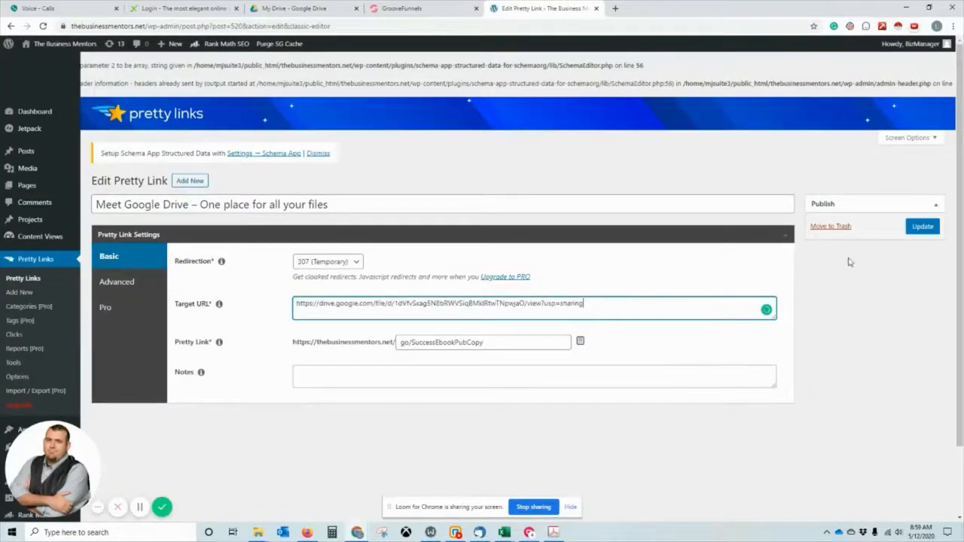
left_click(923, 226)
left_click(422, 8)
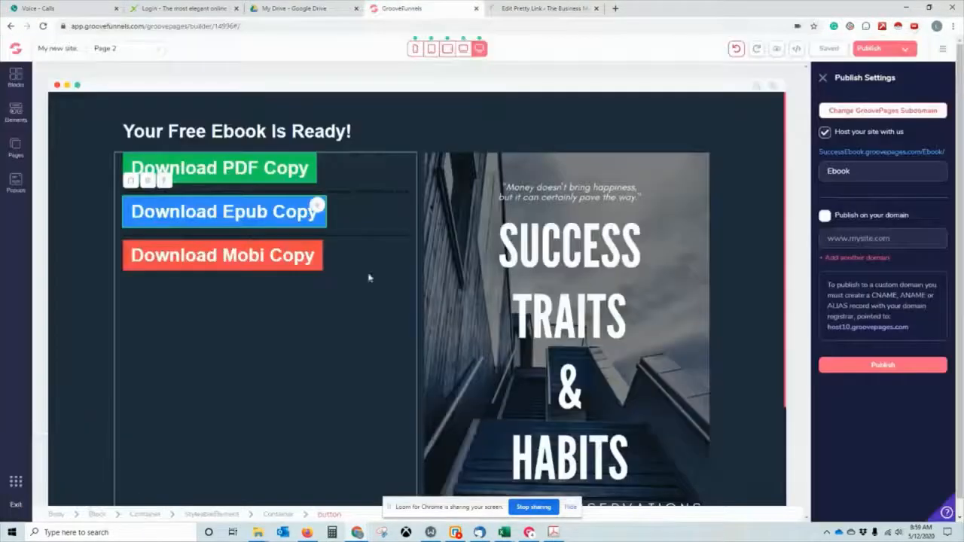
Make the mobi file link-shareable in Google Drive and copy its sharing link.
left_click(313, 7)
left_click(318, 306)
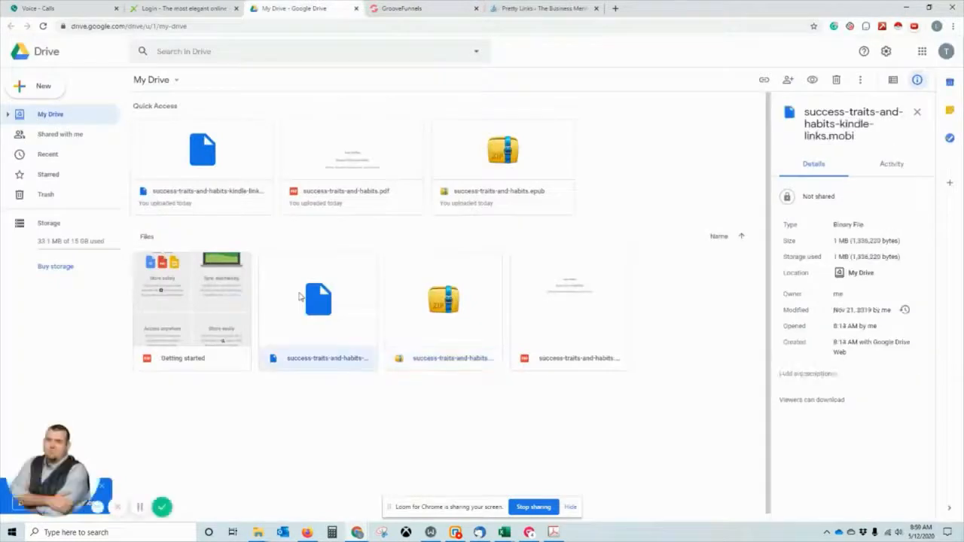
right_click(316, 295)
left_click(365, 114)
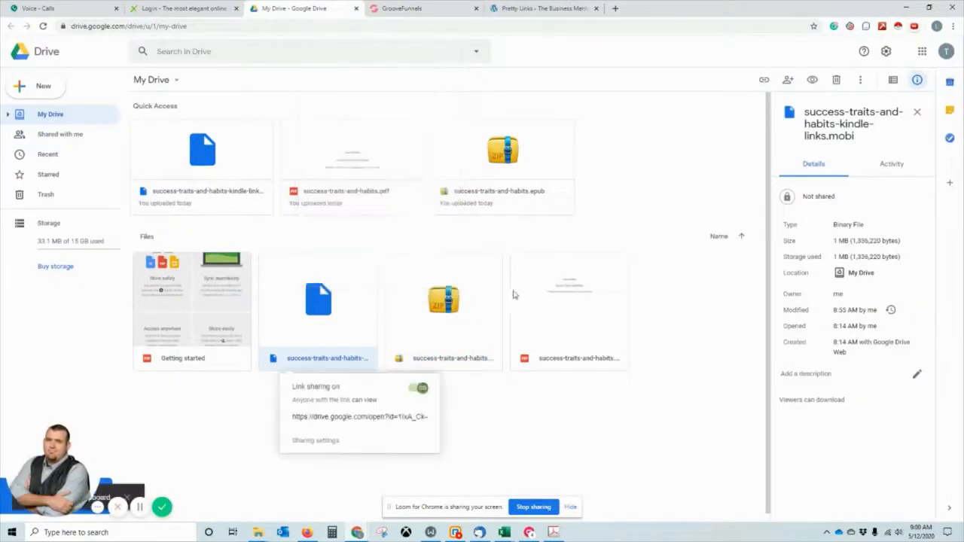
left_click(409, 397)
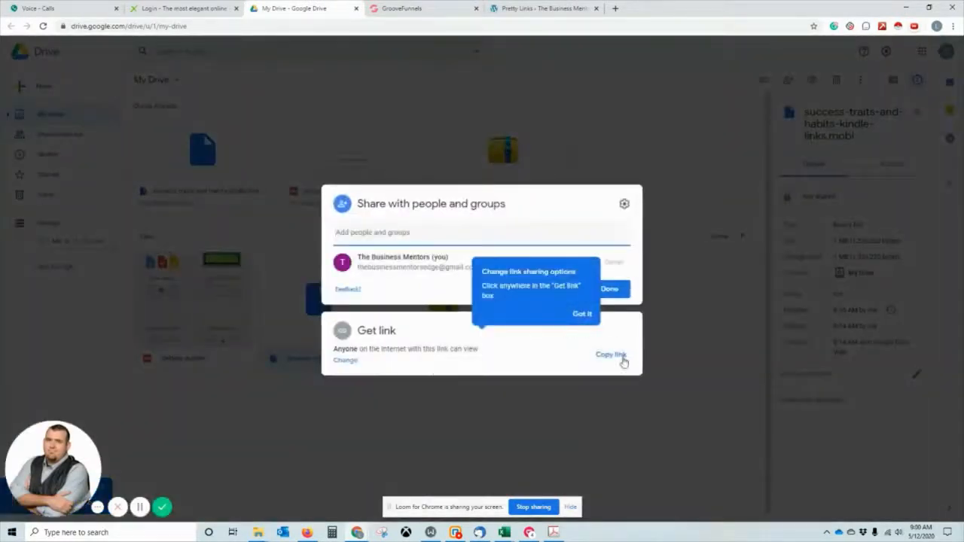
left_click(341, 363)
left_click(611, 278)
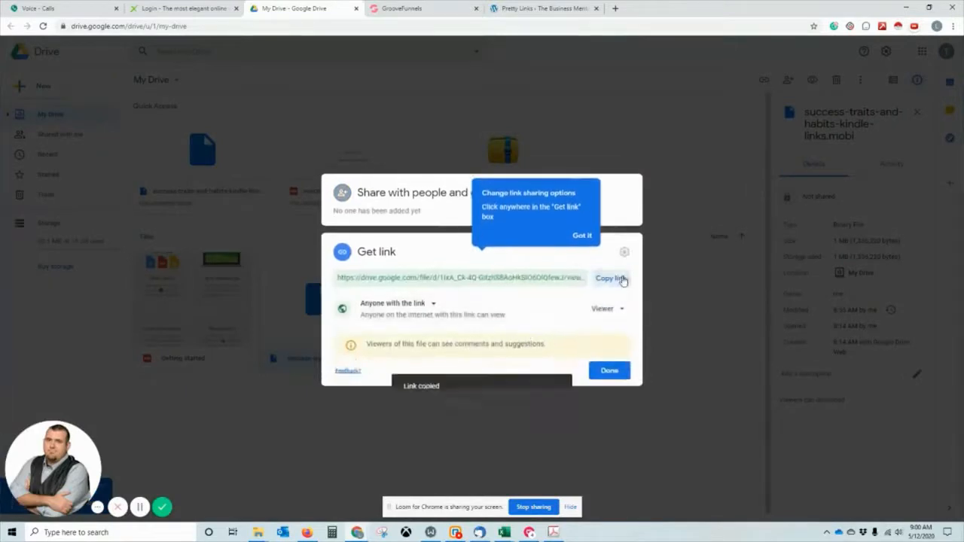
left_click(429, 8)
left_click(546, 8)
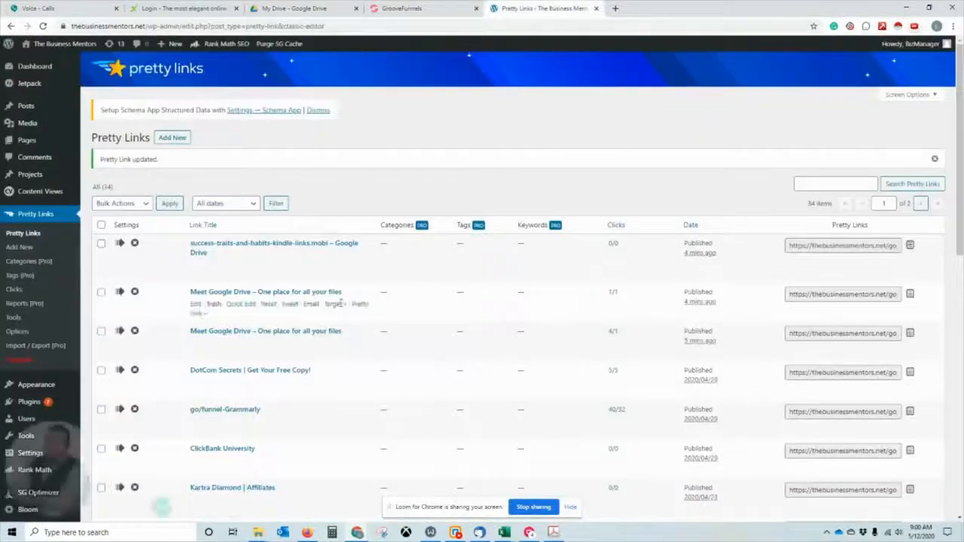
left_click(343, 244)
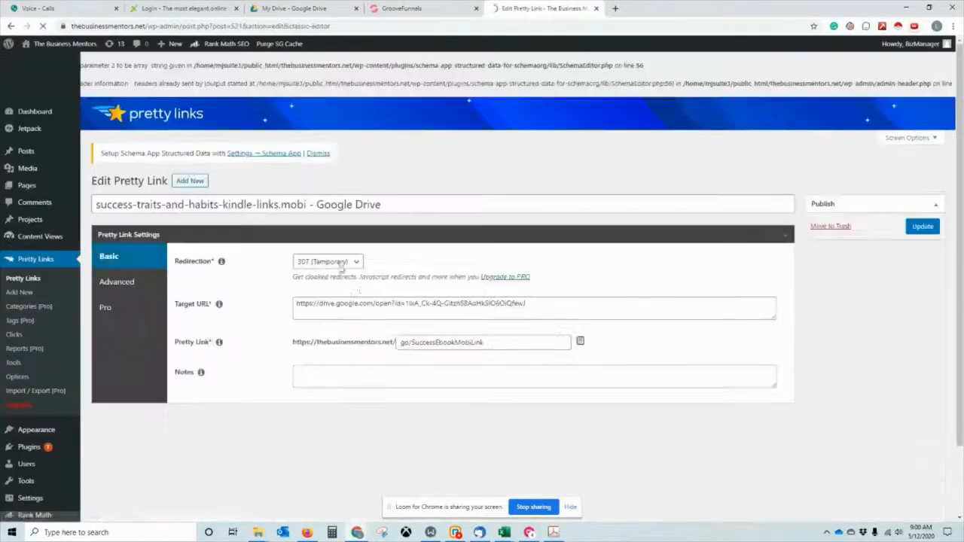
left_click(396, 303)
key("ctrl+a")
key("ctrl+v")
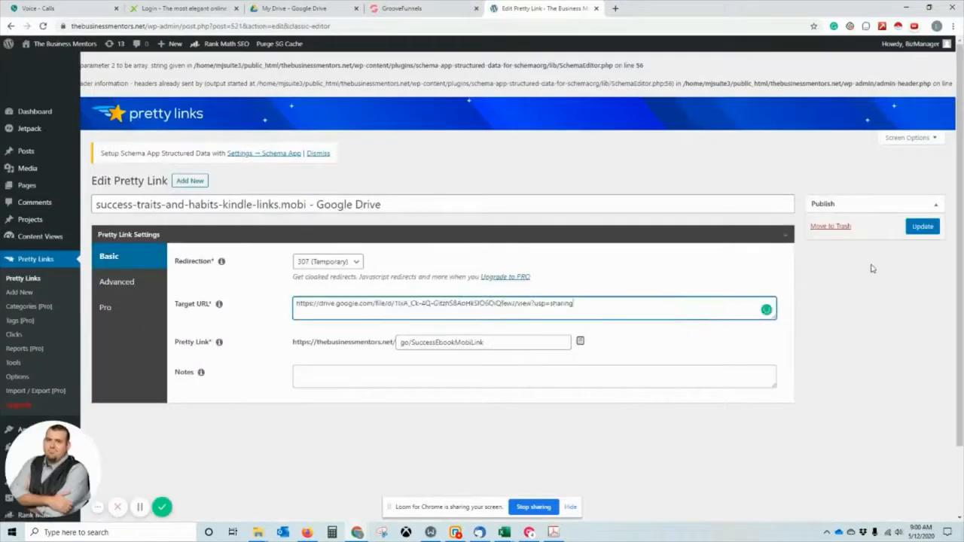
left_click(924, 227)
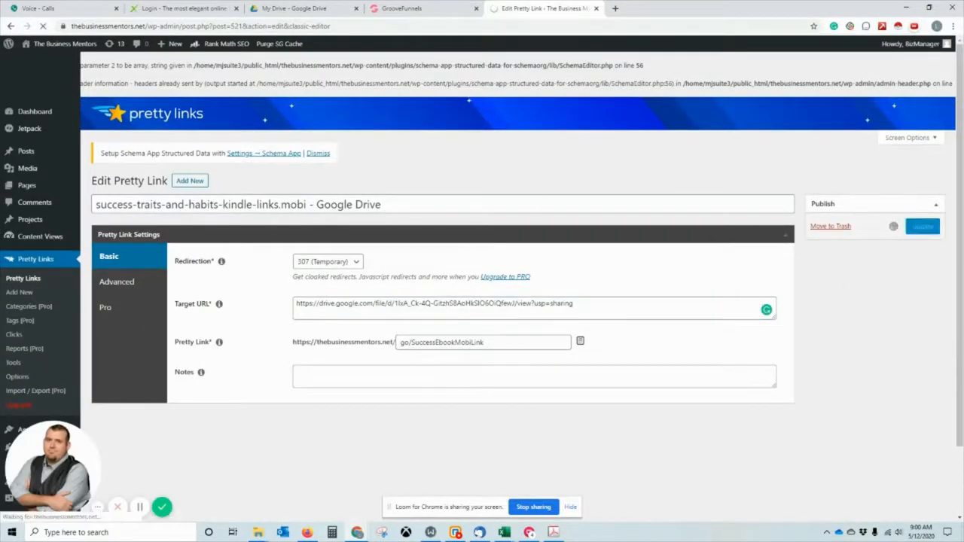
Test the Download Epub Copy button in the incognito window, then return to the GroovePages builder.
left_click_drag(0, 150, 340, 150)
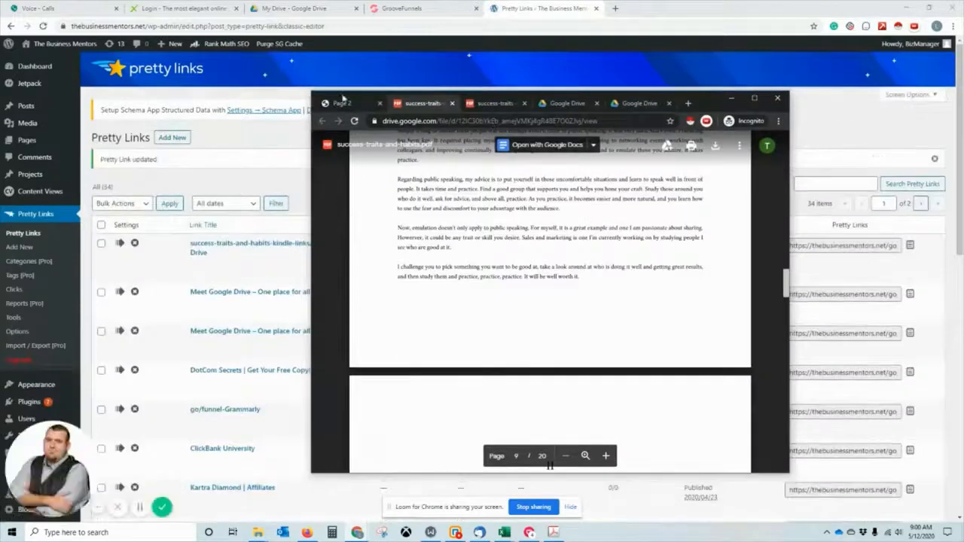
left_click(345, 103)
left_click(440, 261)
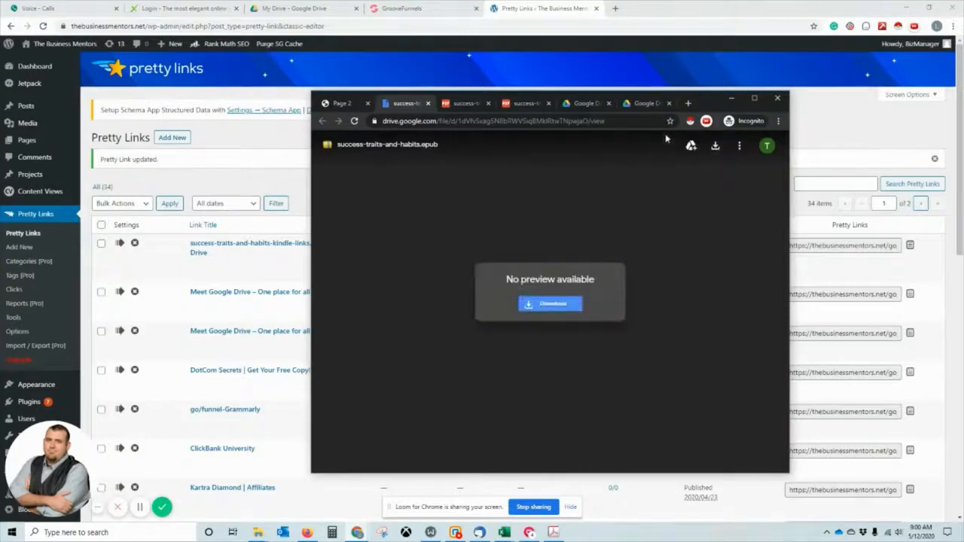
left_click(731, 98)
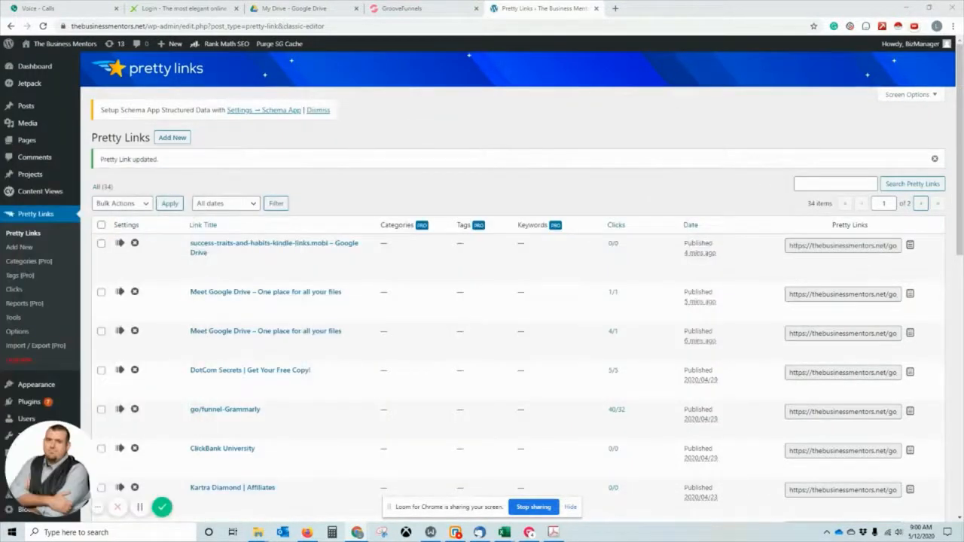
left_click(407, 8)
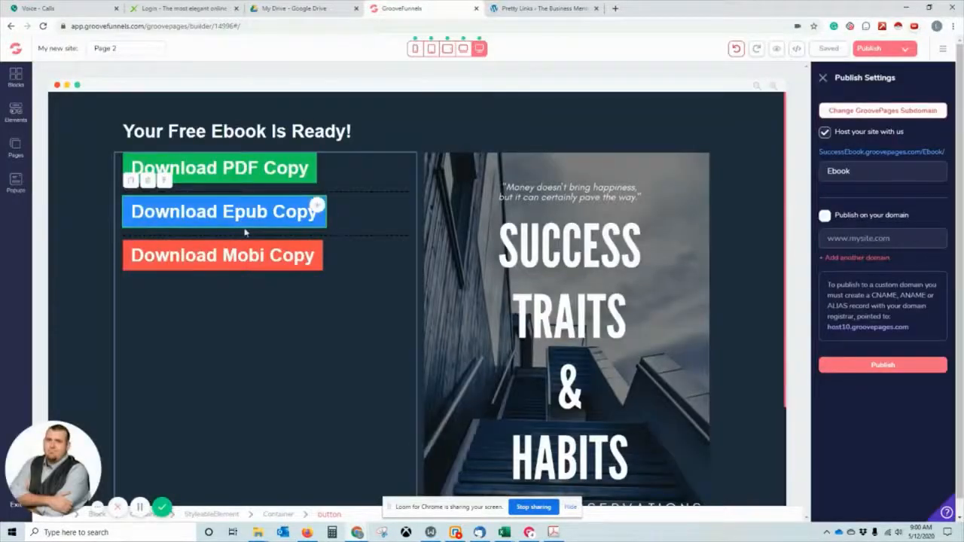
Copy the SuccessEbook.groovepages.com/Ebook/ address from Publish Settings and return to Pretty Links.
scroll(244, 232, "down", 2)
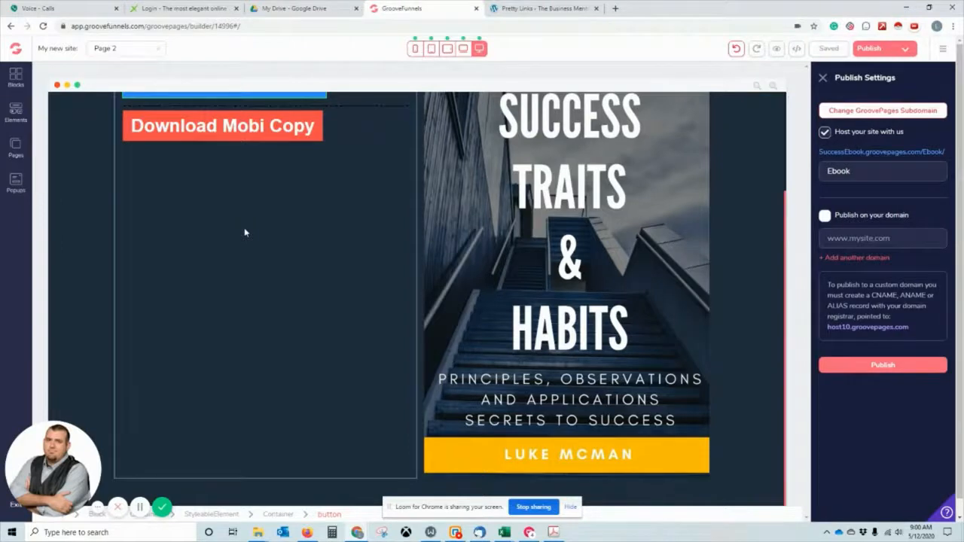
scroll(250, 178, "up", 2)
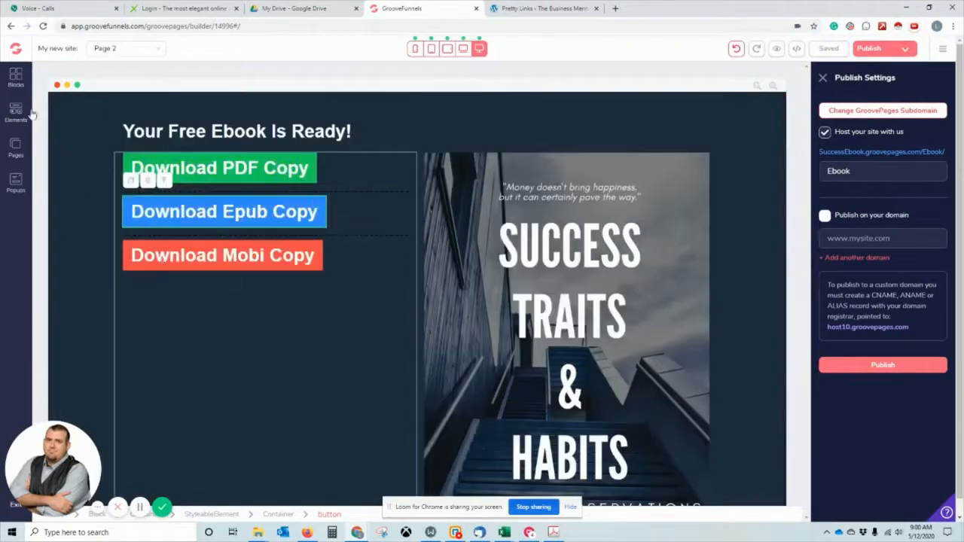
scroll(482, 269, "down", 2)
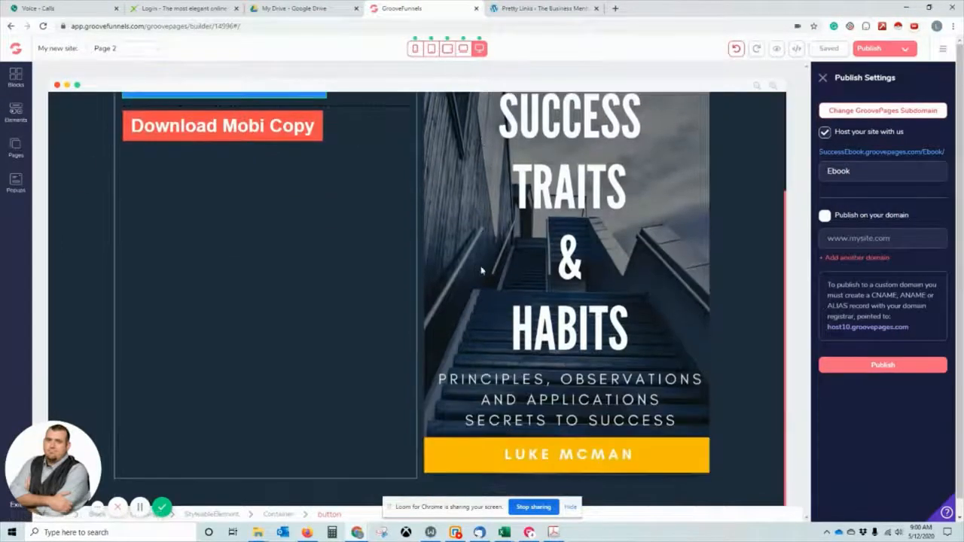
scroll(482, 270, "up", 2)
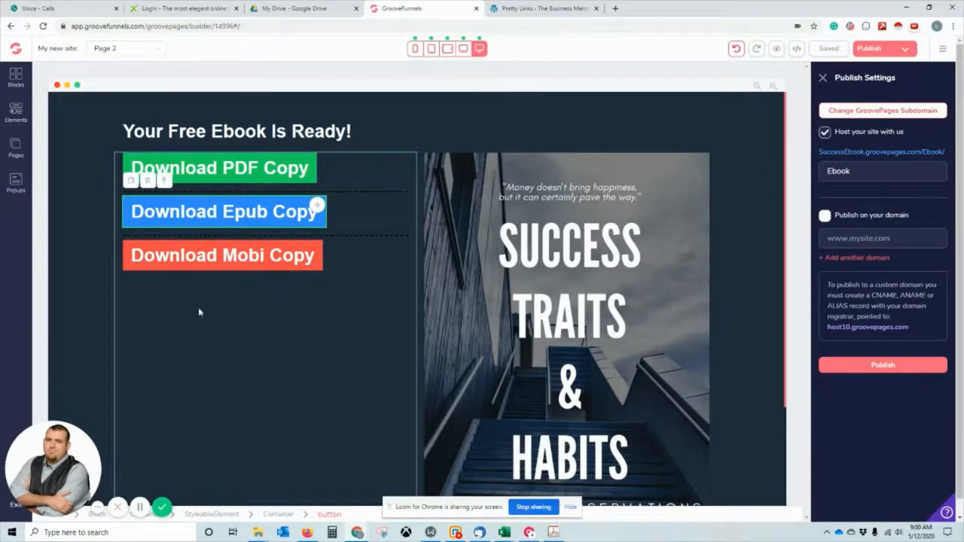
right_click(889, 153)
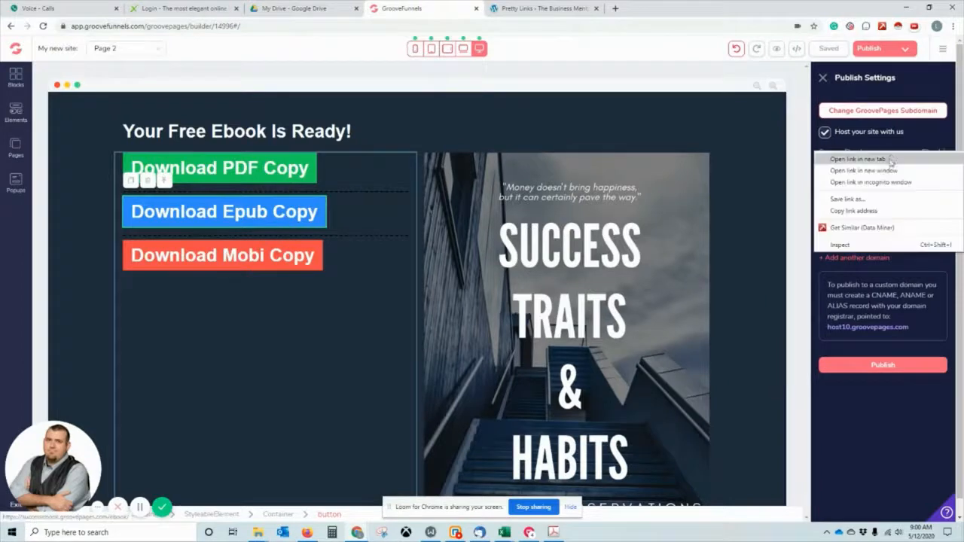
left_click(891, 211)
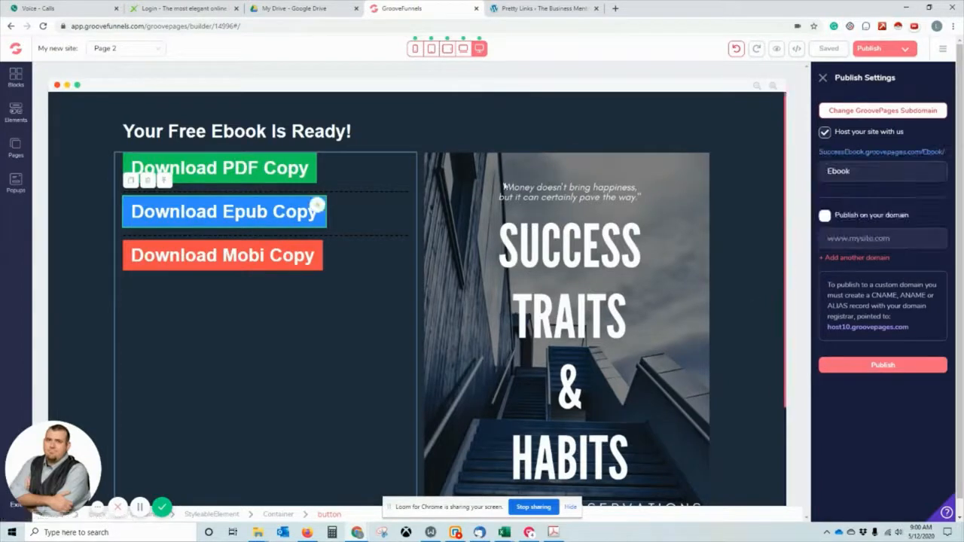
left_click(527, 9)
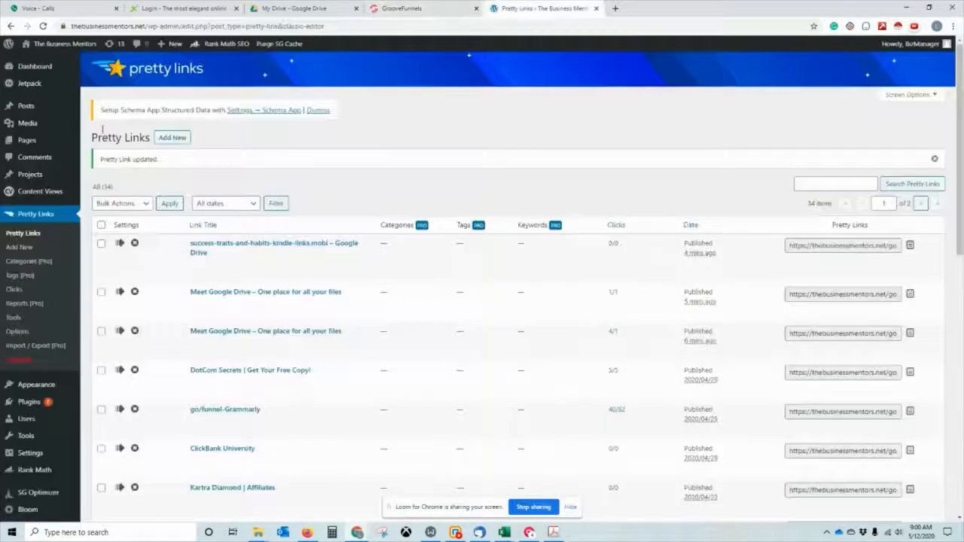
Create a go/EbookFunnel Pretty Link targeting successebook.groovepages.com/ebook/ and save it.
left_click(181, 138)
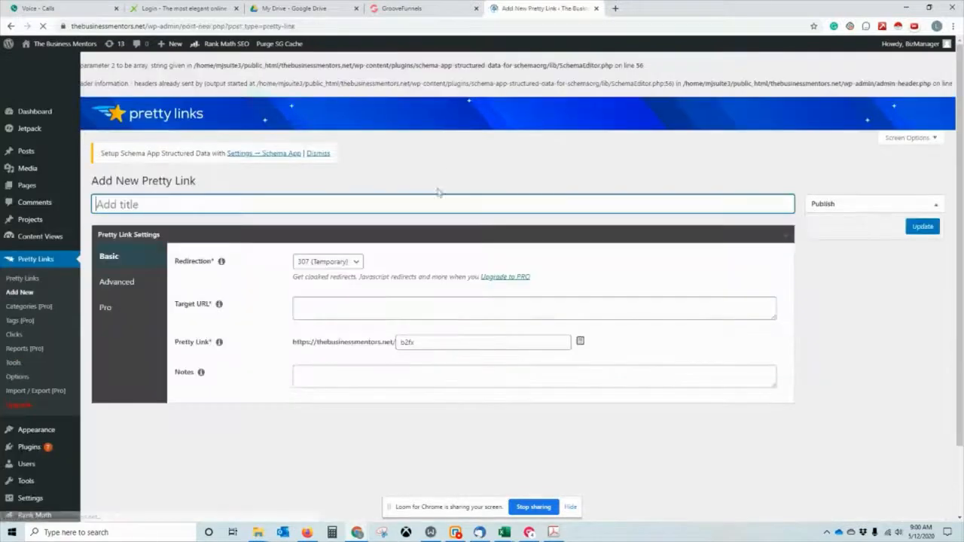
left_click(329, 304)
key("ctrl+v")
left_click_drag(427, 338, 264, 357)
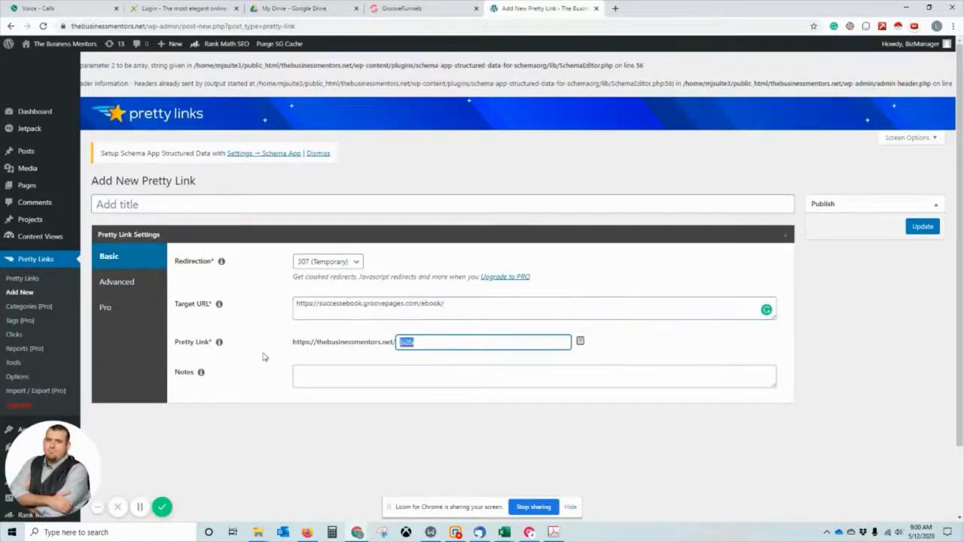
type("go/")
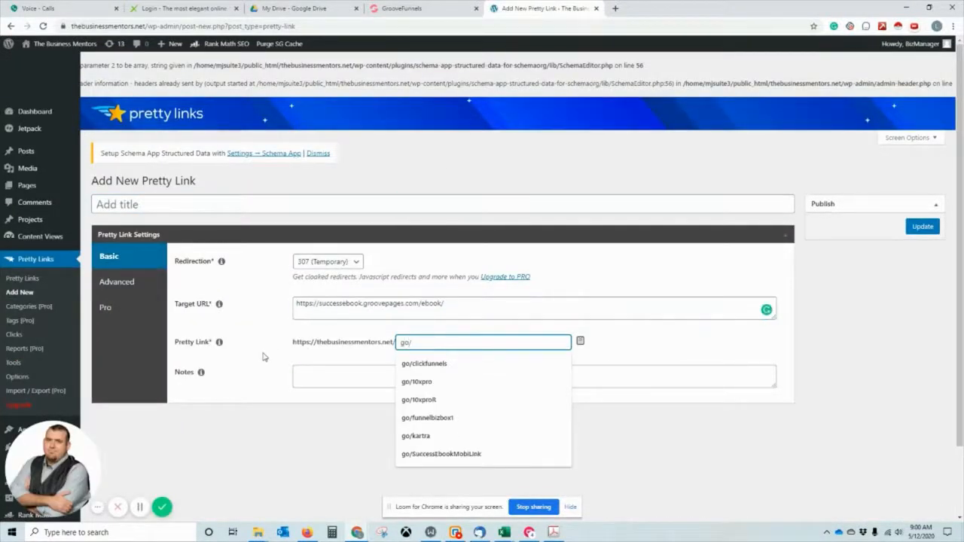
type("S")
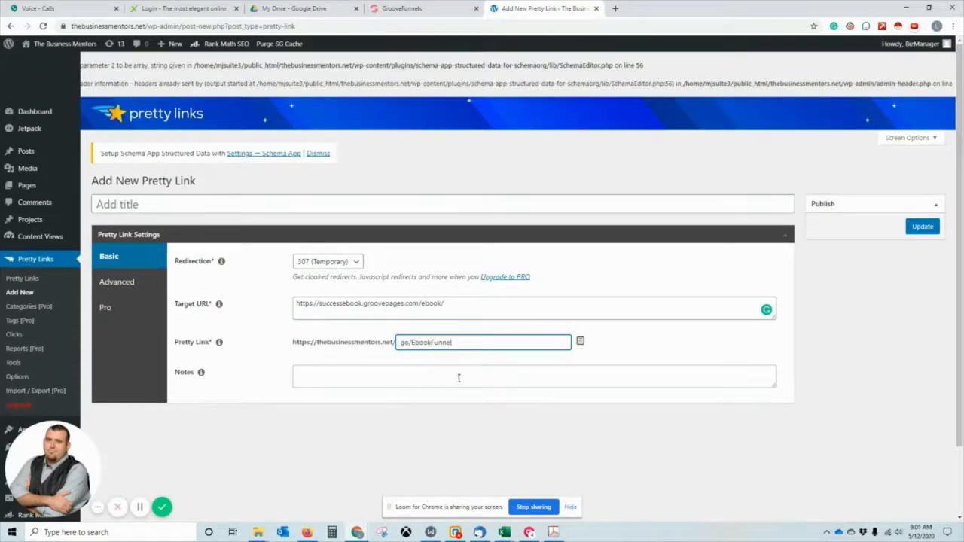
left_click(580, 341)
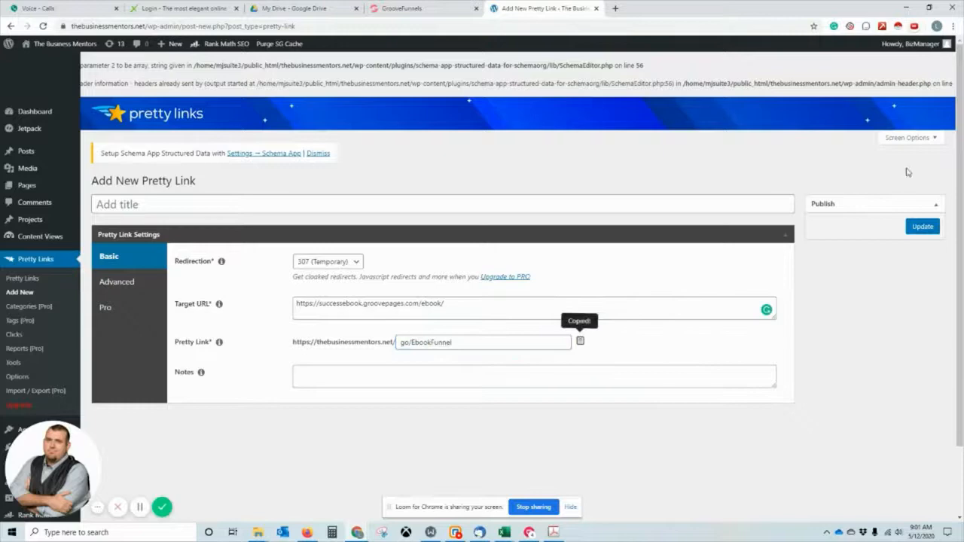
left_click(918, 235)
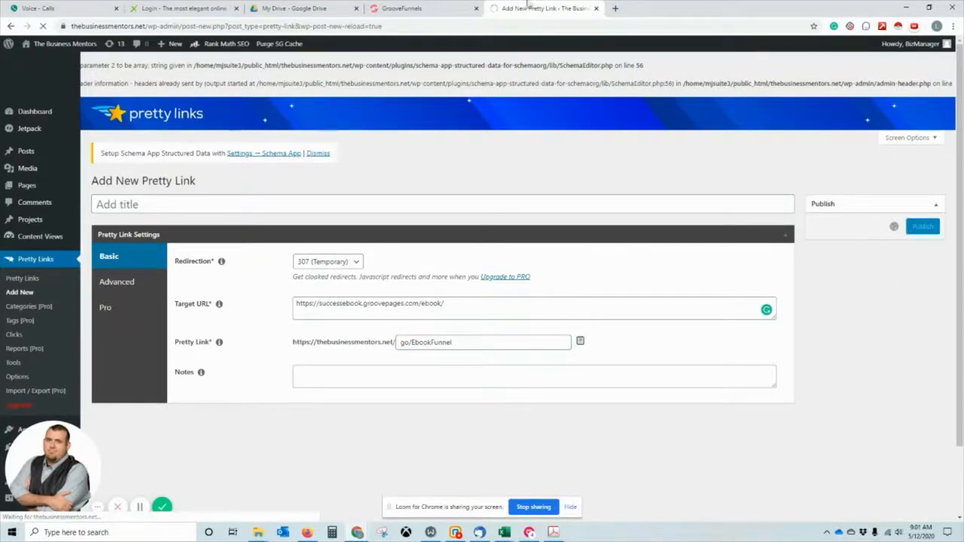
left_click(431, 8)
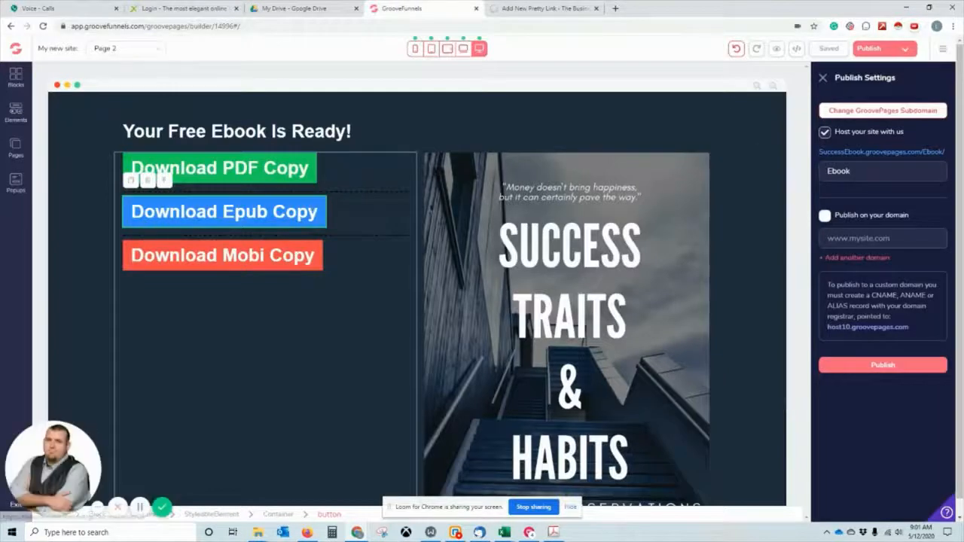